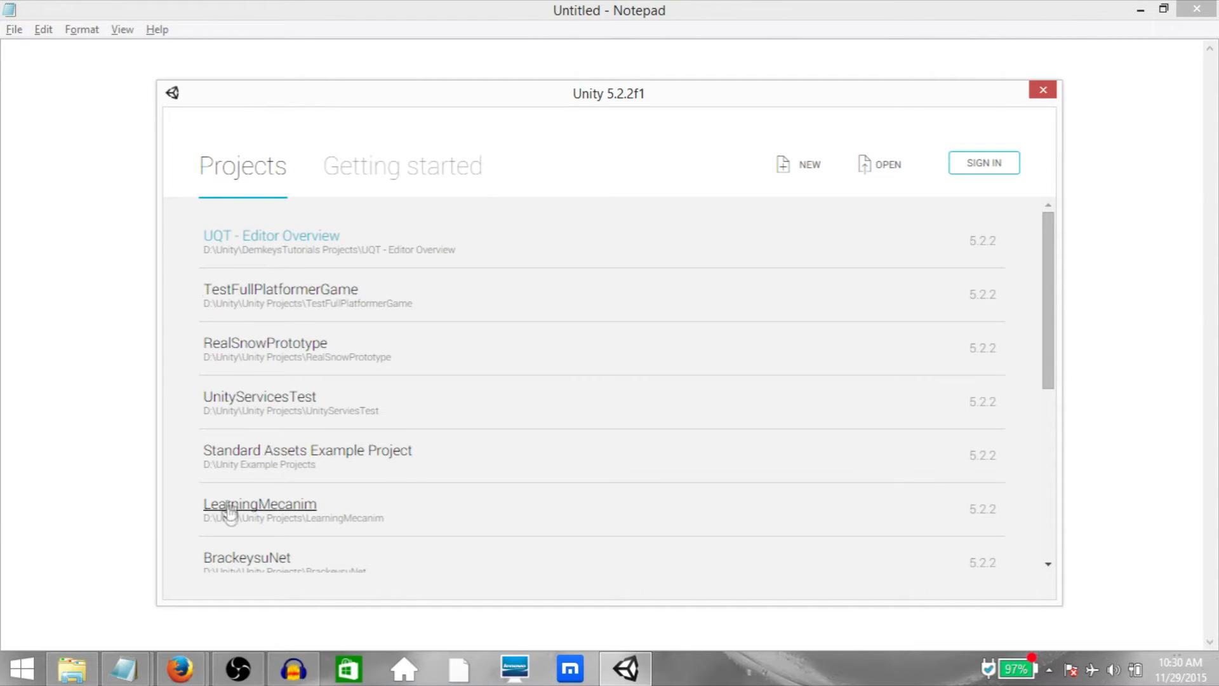
Create a new 3D project without adding any asset packages
click(804, 177)
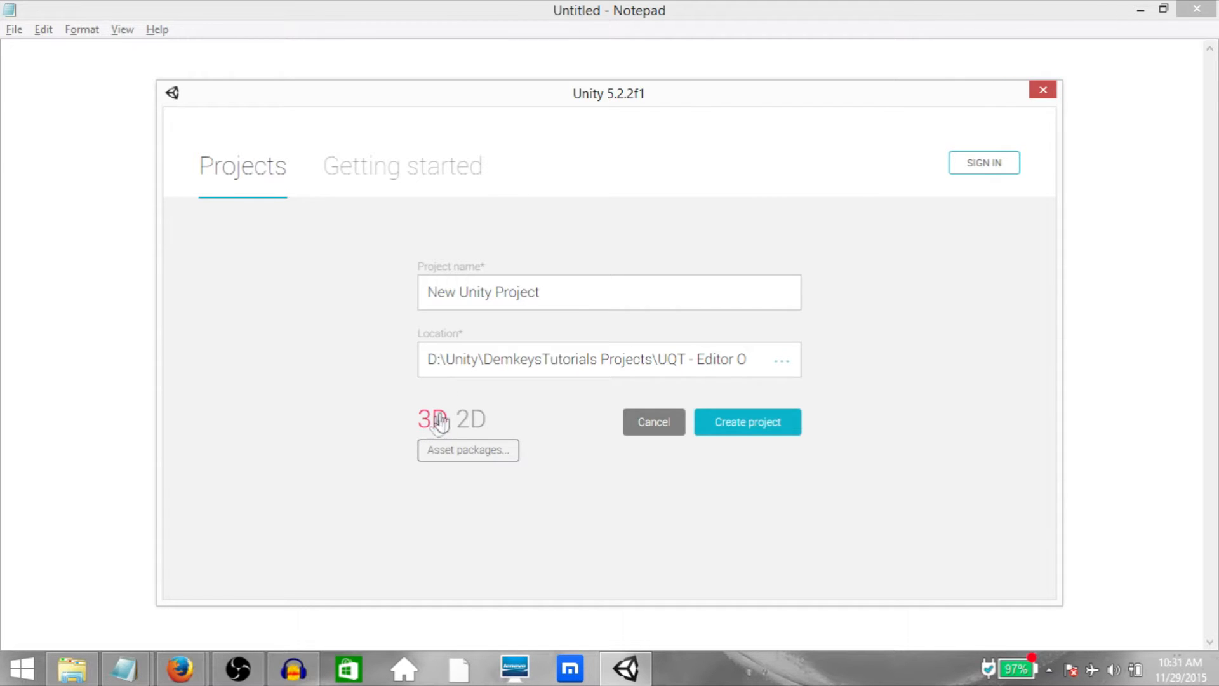
click(501, 471)
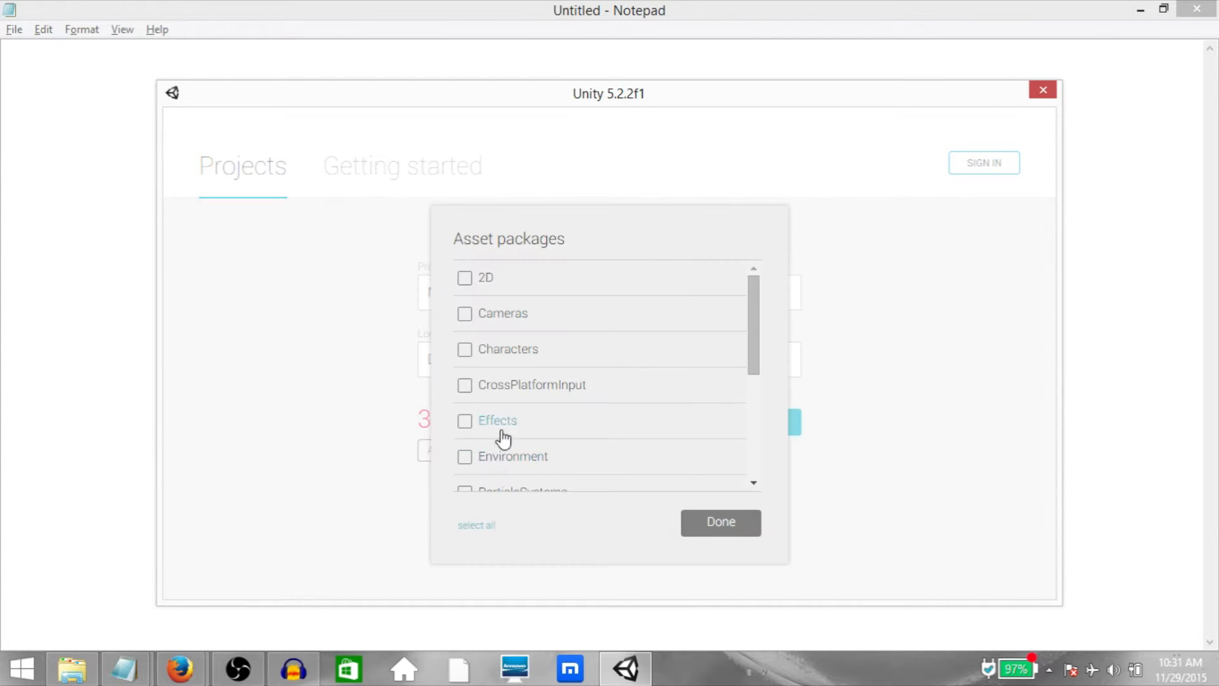
click(718, 522)
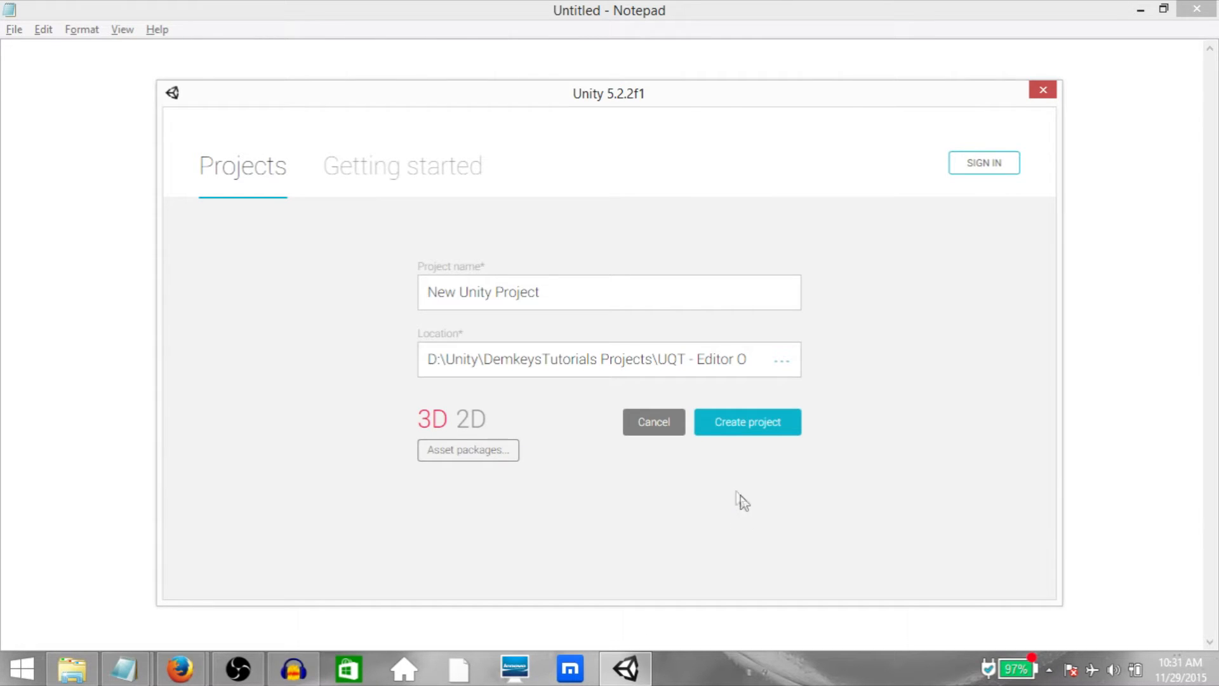
click(768, 424)
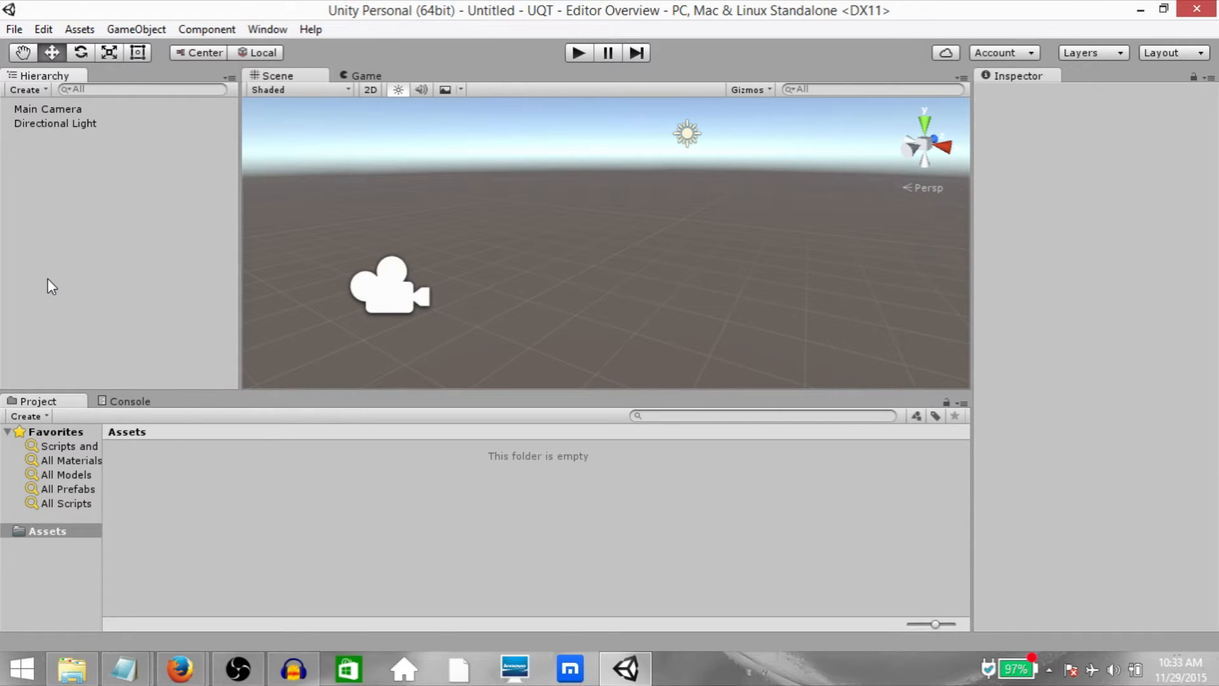
Add a 3D cube to the scene
click(138, 28)
mouse_move(210, 90)
click(404, 90)
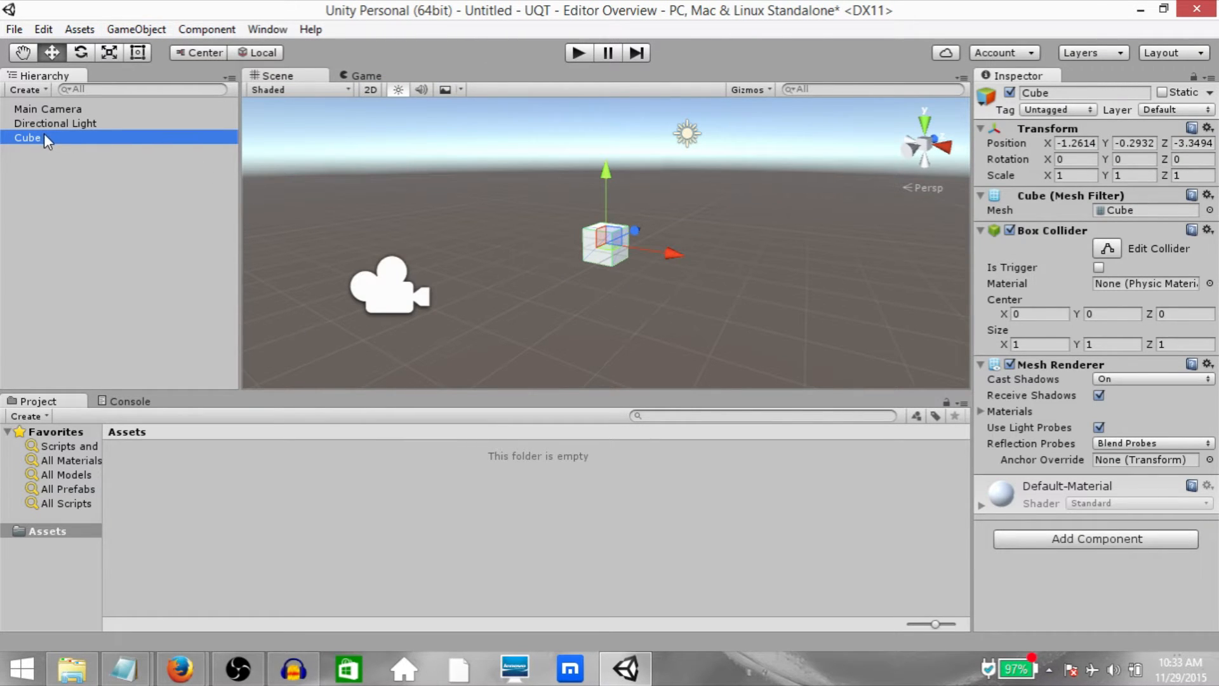
click(44, 89)
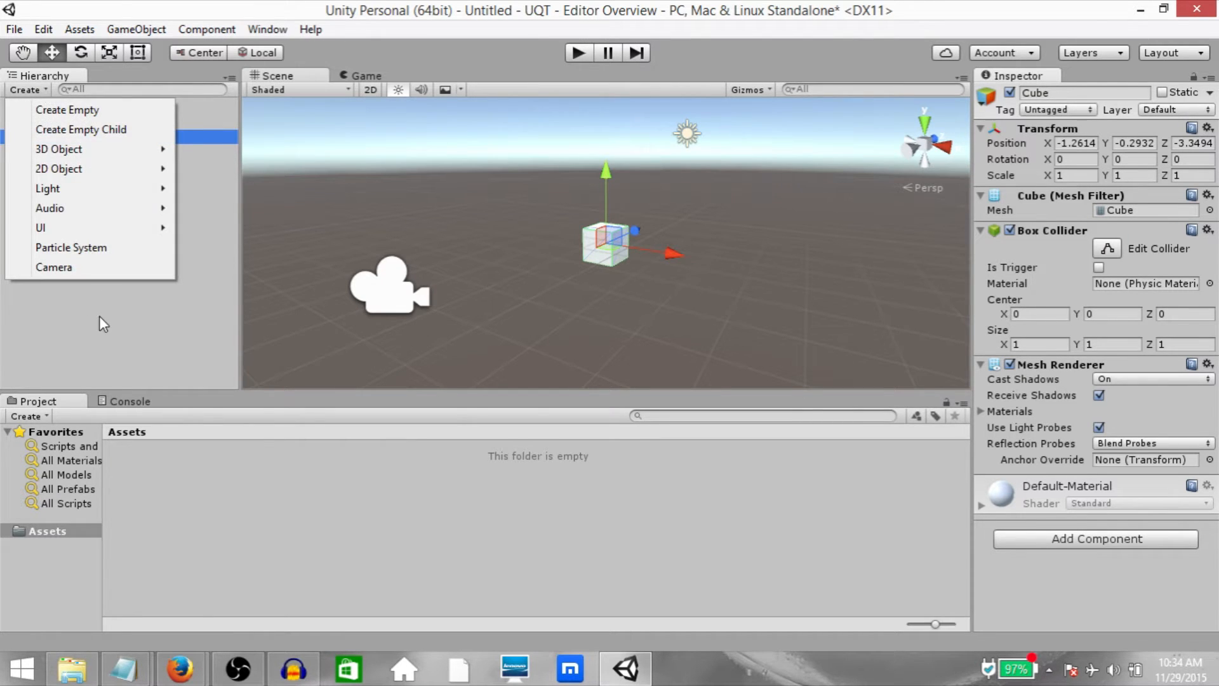
right_click(108, 301)
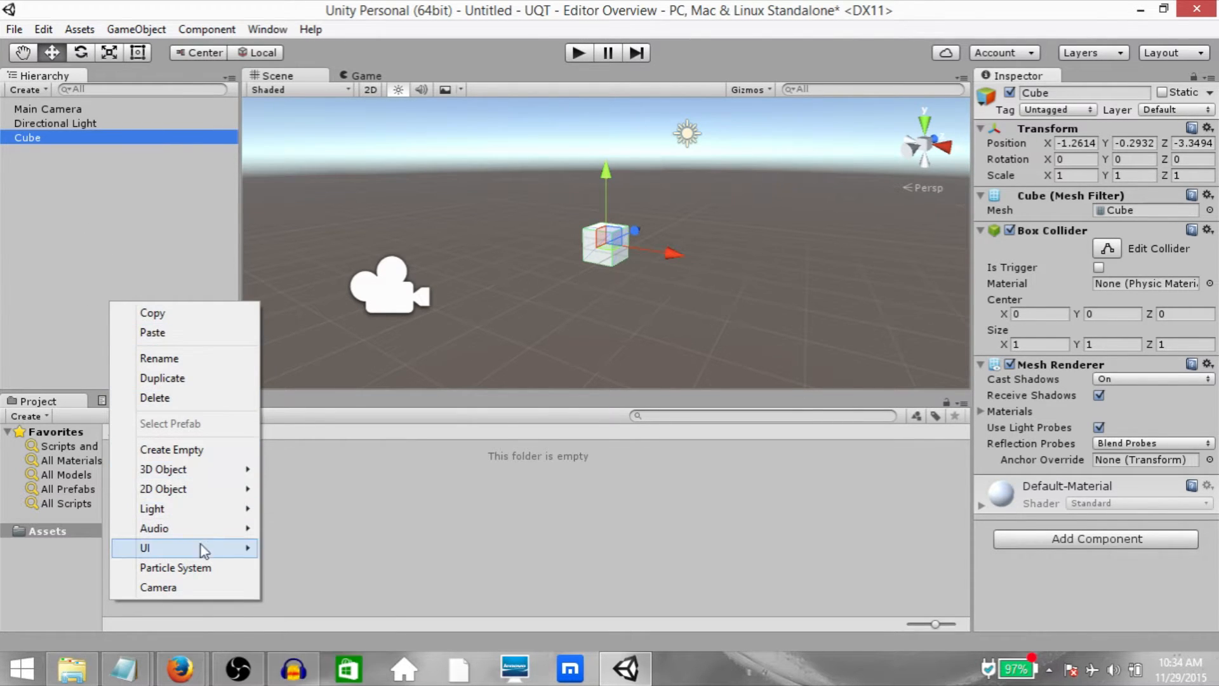
click(101, 184)
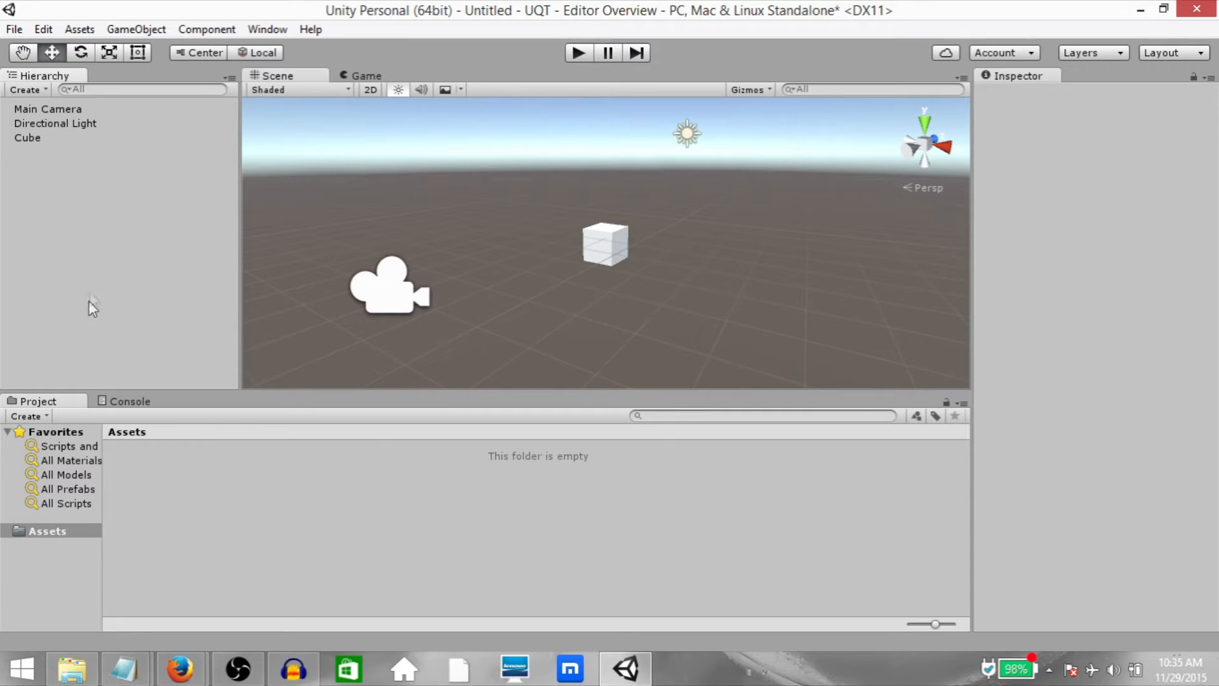
Search the scene hierarchy for "cu" and clear the search text
click(154, 91)
text(cu)
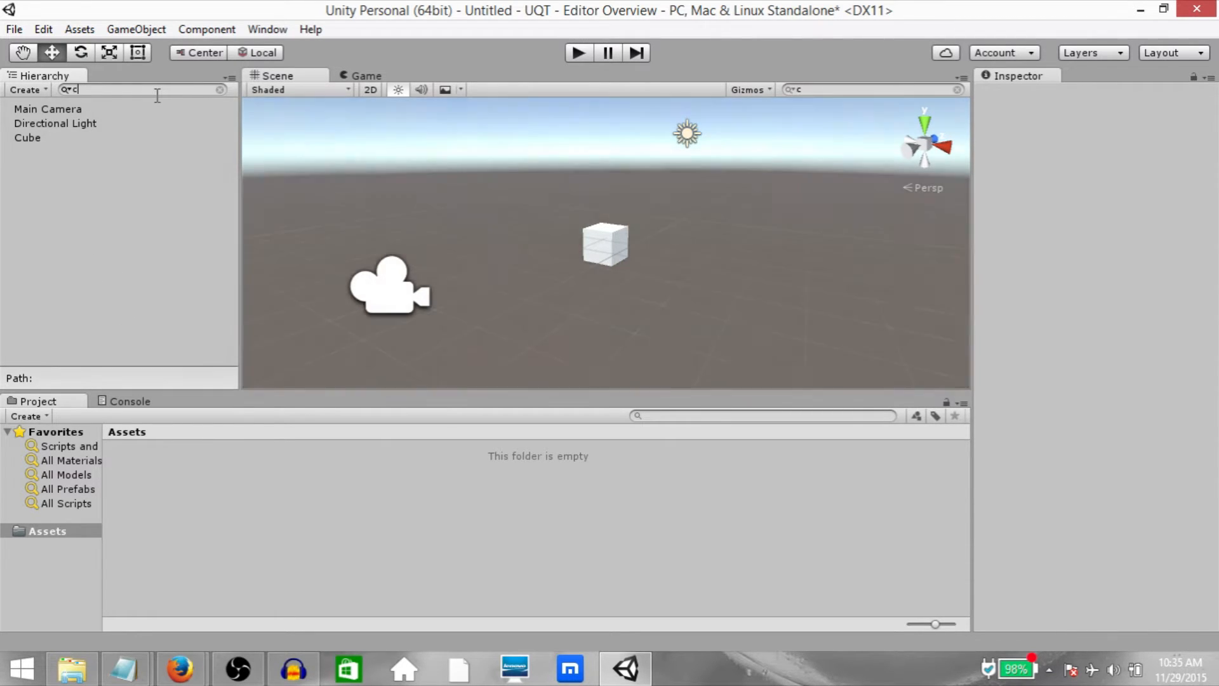
key(BackSpace)
key(BackSpace)
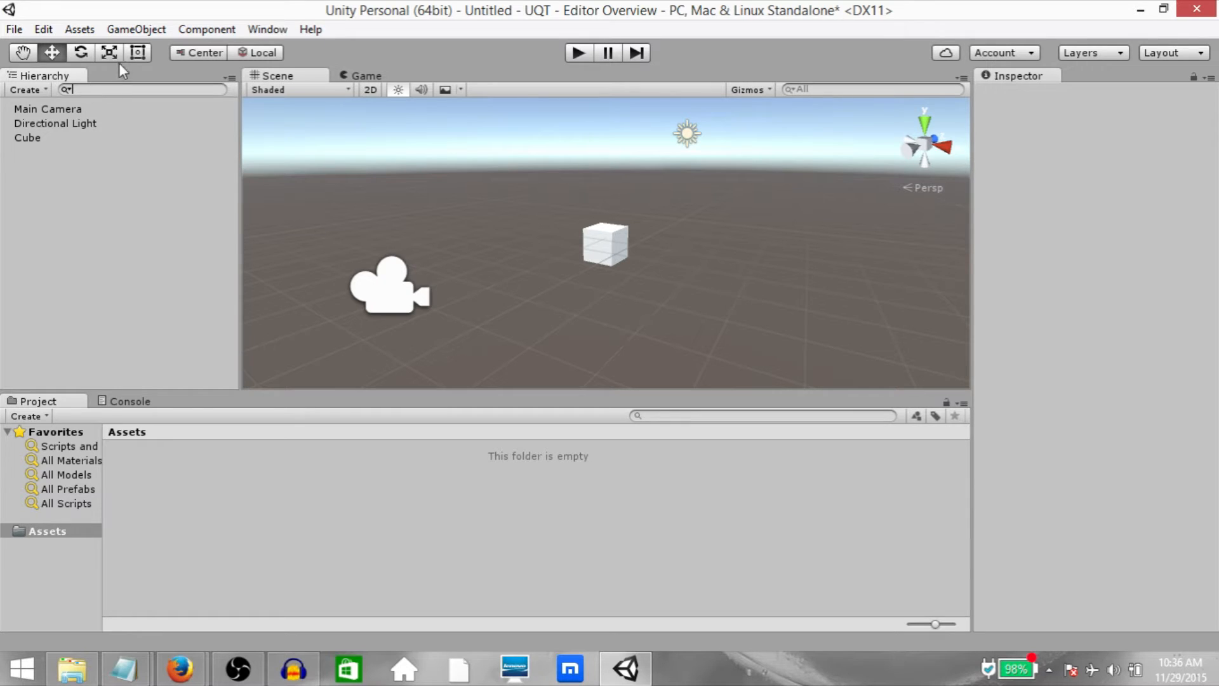
Practise panning, orbiting and zooming the scene view around the cube with the Hand tool
click(35, 55)
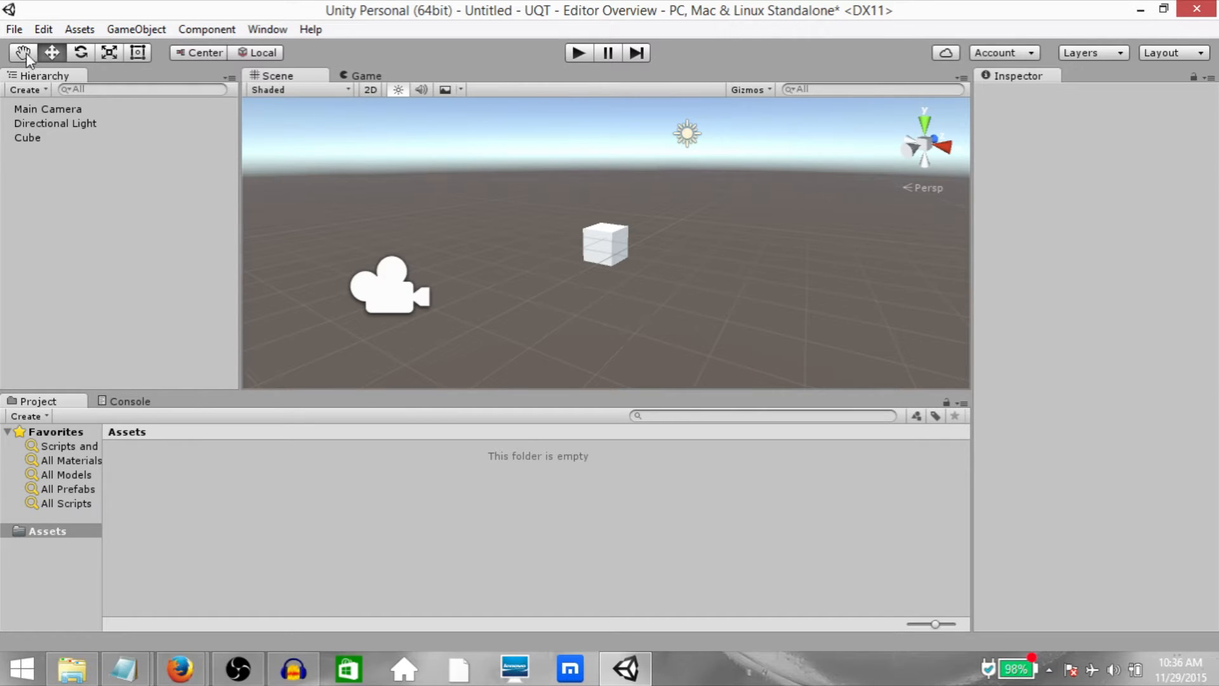
click(24, 55)
drag(631, 232, 555, 261)
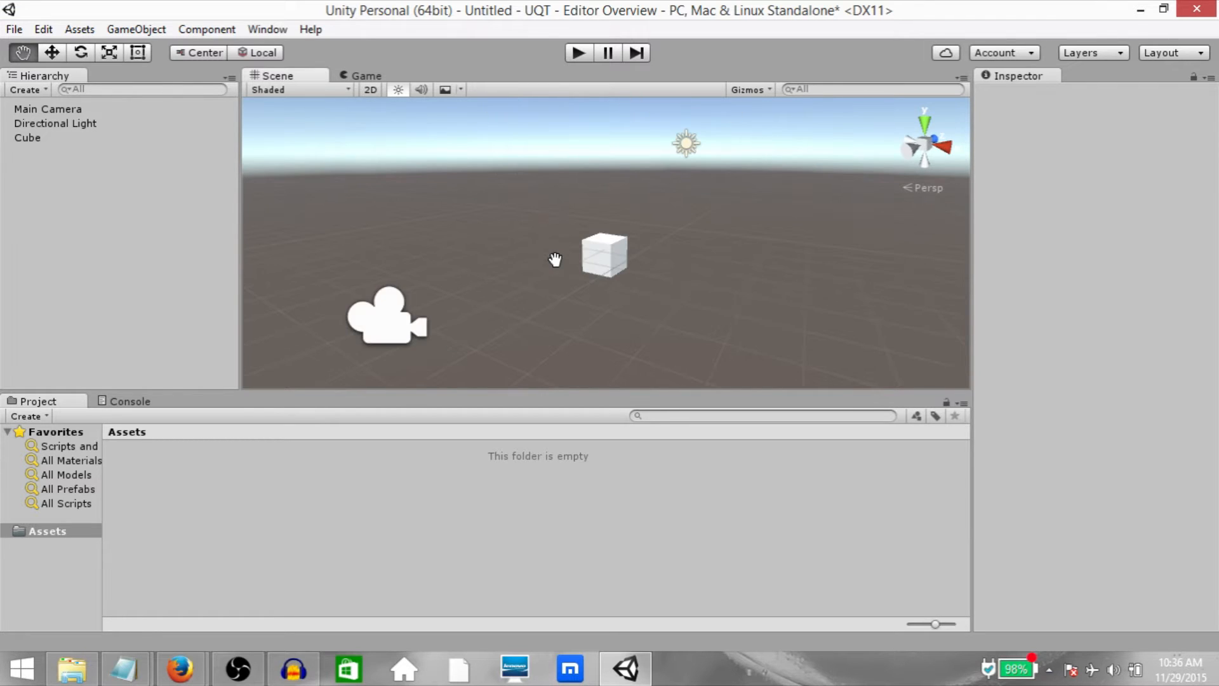
key(alt)
alt+drag(541, 263, 504, 226)
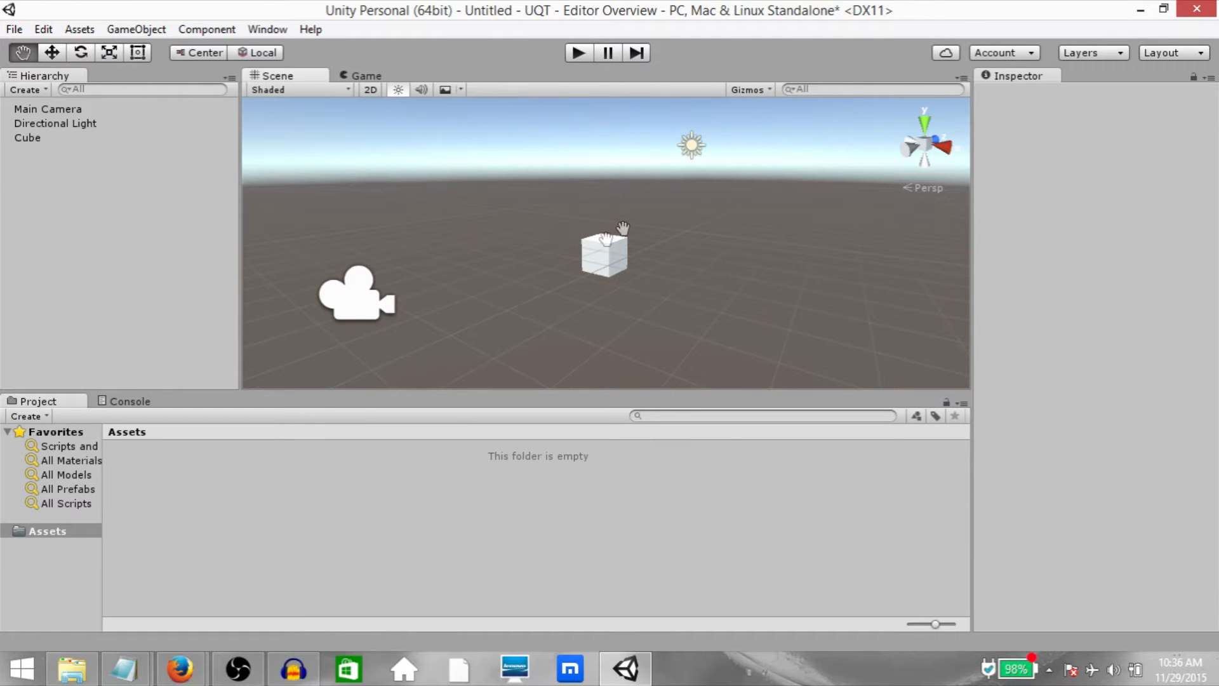
mouse_move(523, 256)
alt+right_down()
mouse_move(508, 435)
mouse_move(539, 102)
mouse_move(520, 438)
mouse_move(516, 245)
alt+right_up()
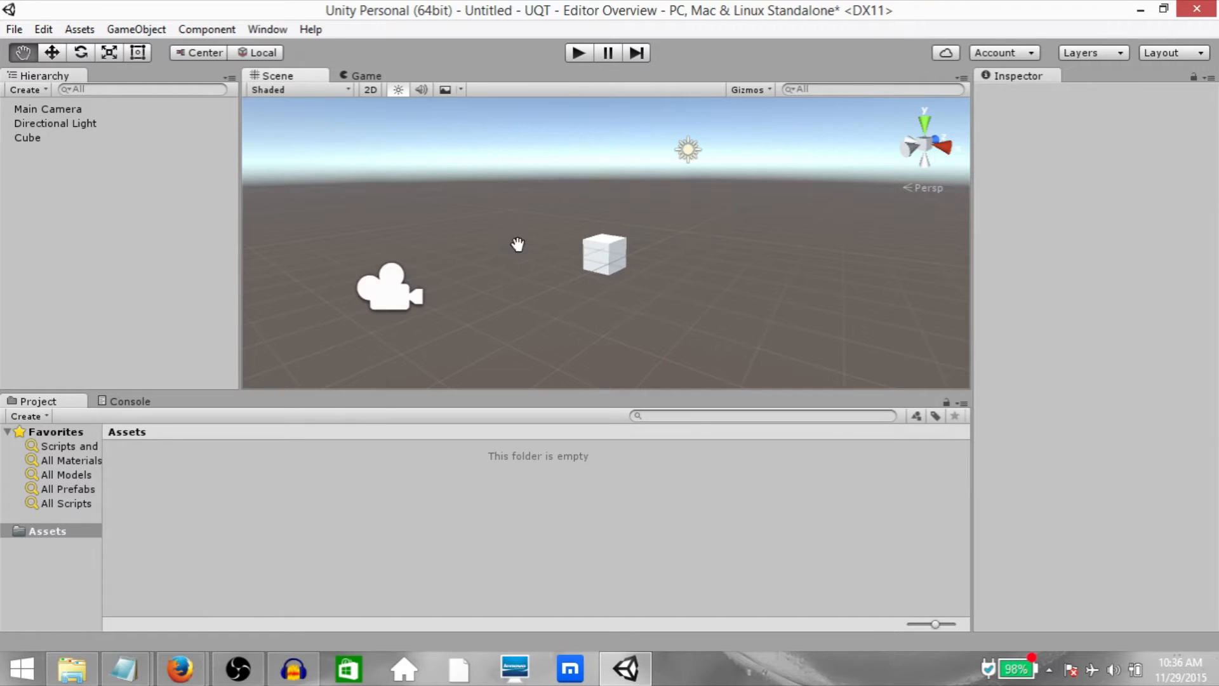
scroll(514, 196, up, 3)
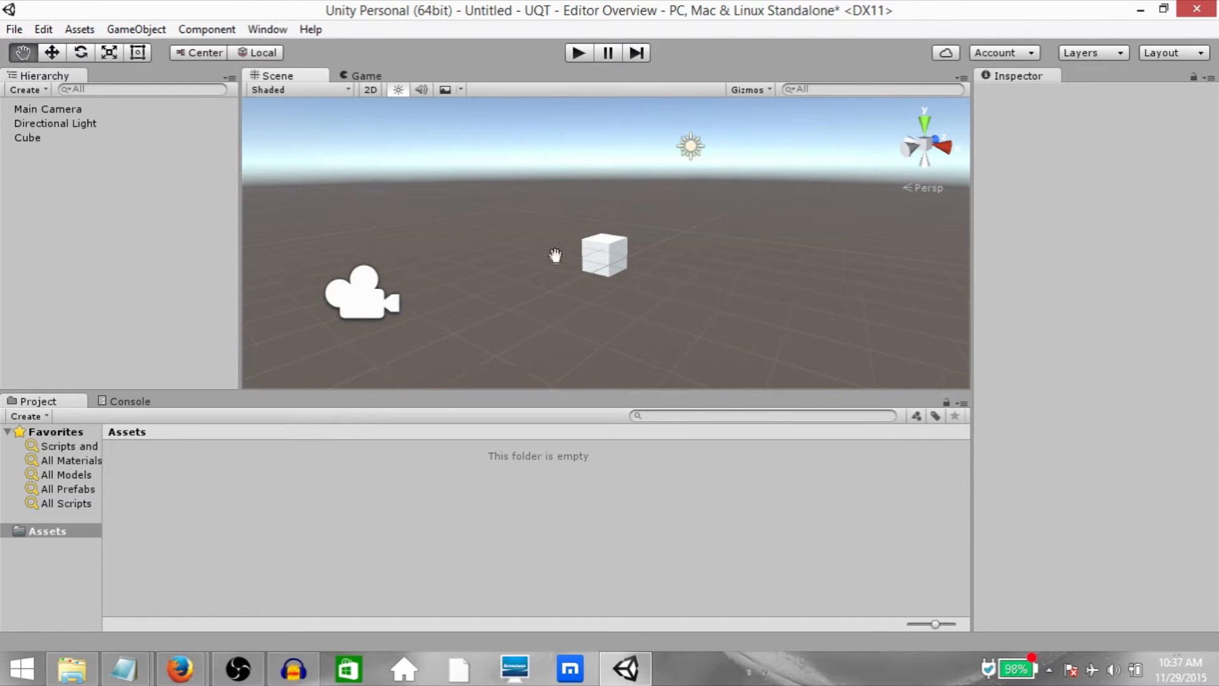
scroll(540, 220, down, 3)
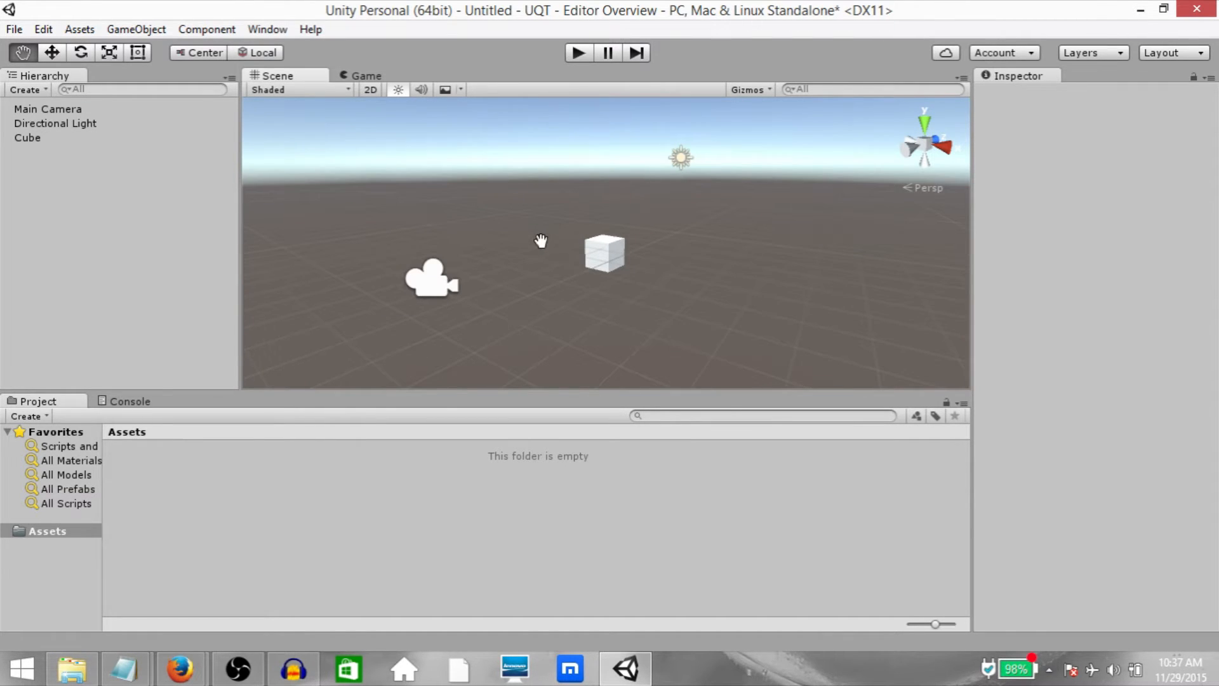
drag(425, 264, 412, 264)
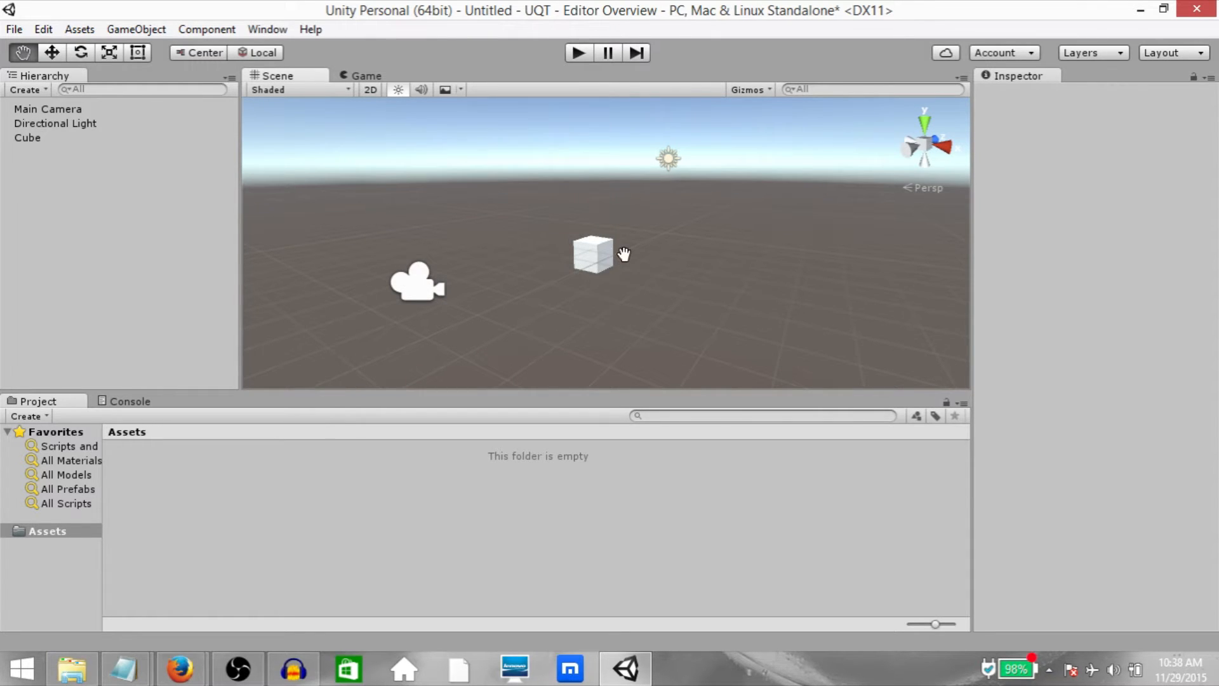
key(alt)
alt+drag(527, 224, 451, 212)
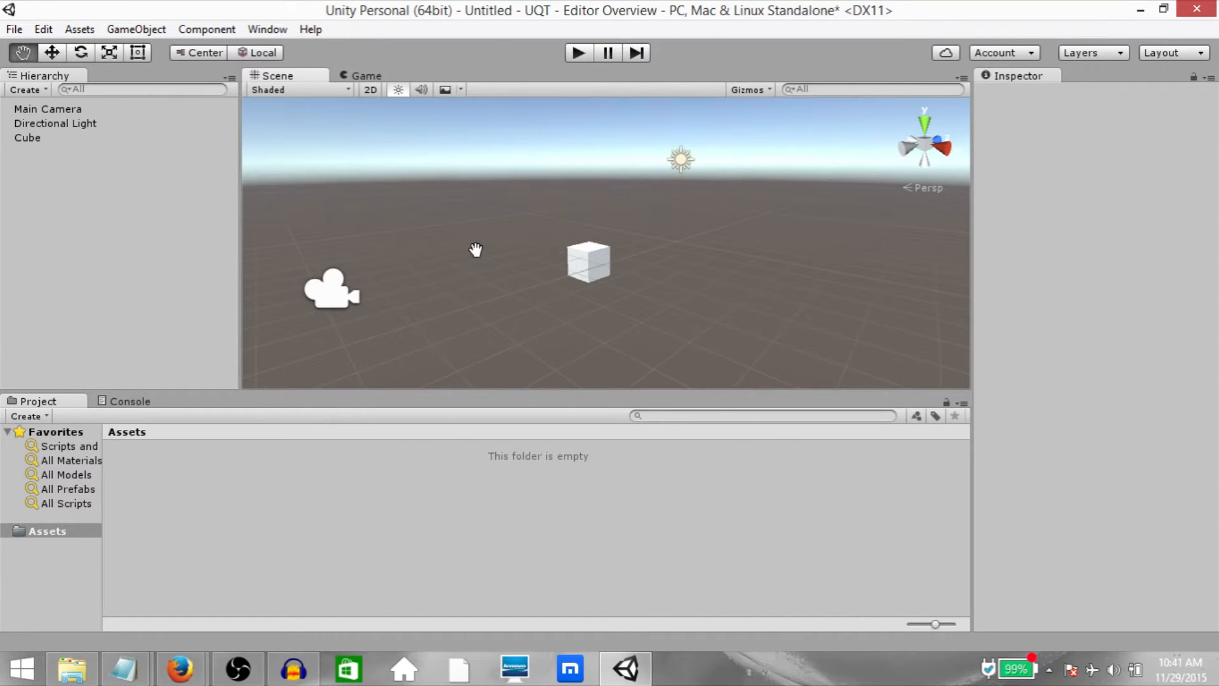
Move the cube along its axes with the Move tool to about X -3.53, Y -0.78, Z -2.87
key(w)
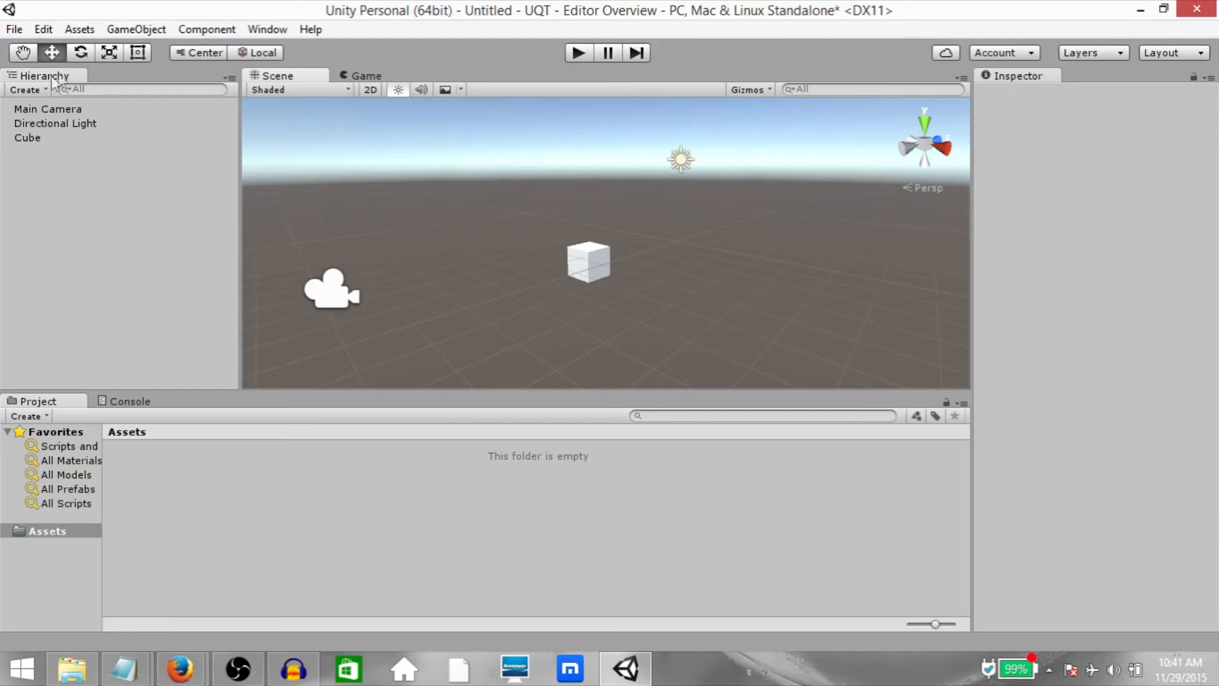
click(32, 137)
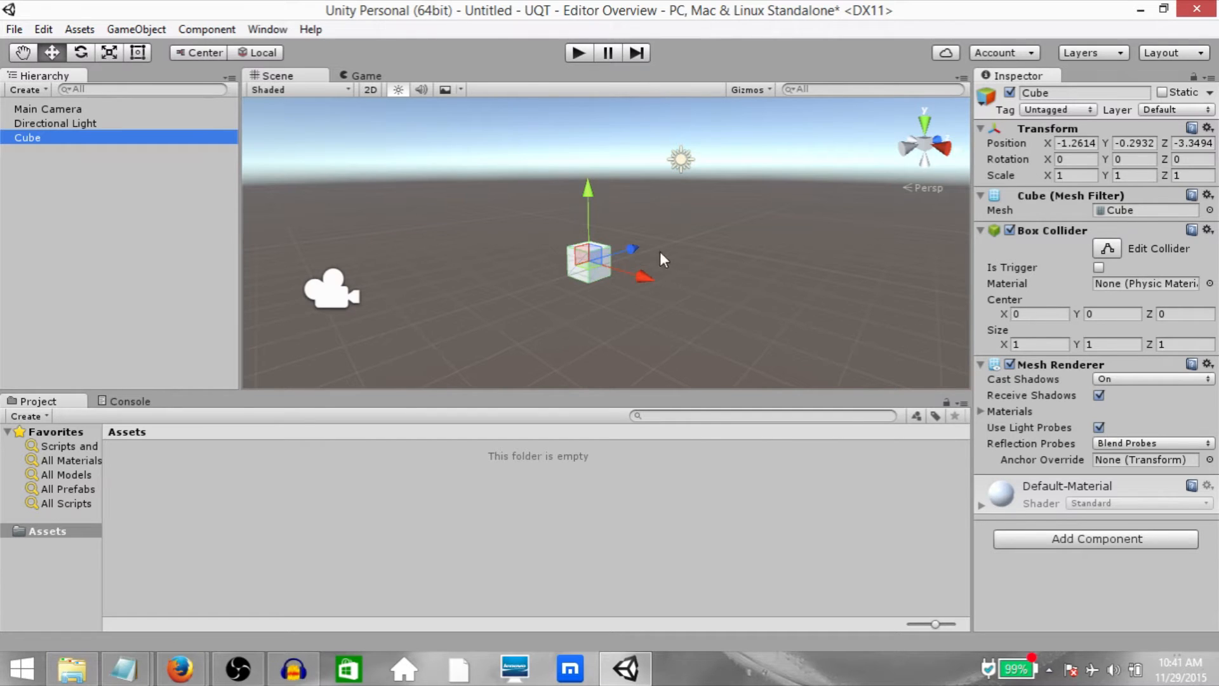
click(633, 241)
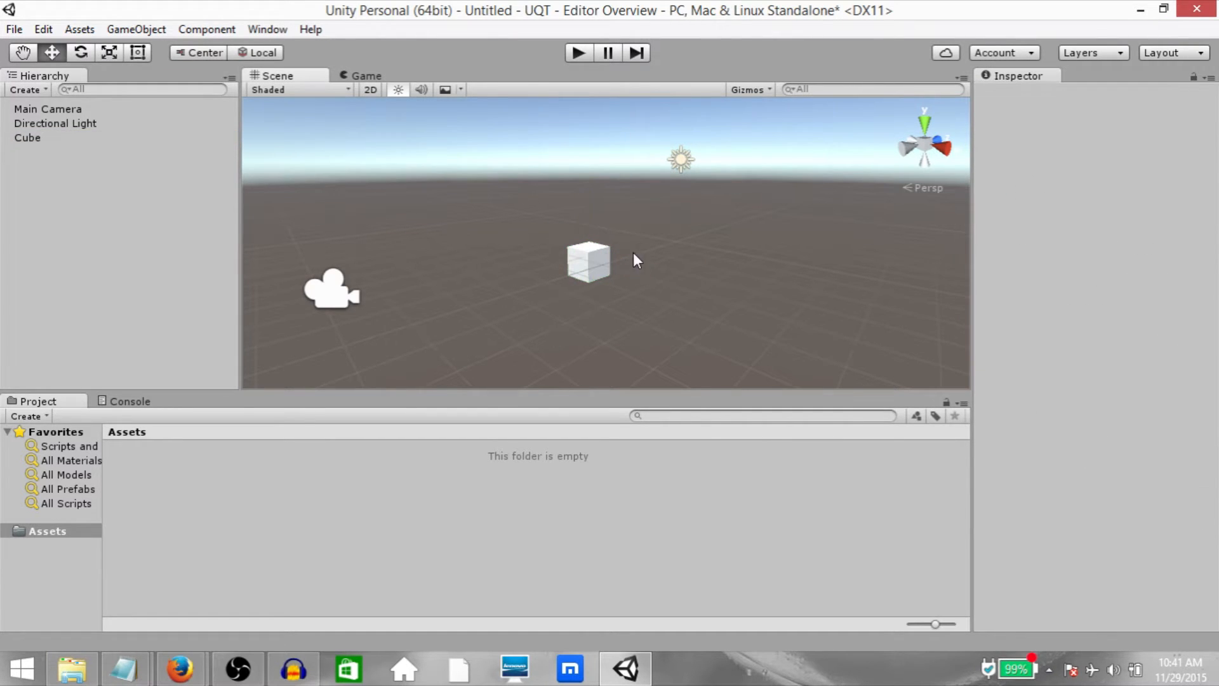
click(598, 249)
mouse_move(635, 243)
mouse_down()
mouse_move(669, 230)
mouse_move(632, 239)
mouse_up()
drag(589, 197, 583, 173)
drag(627, 248, 556, 258)
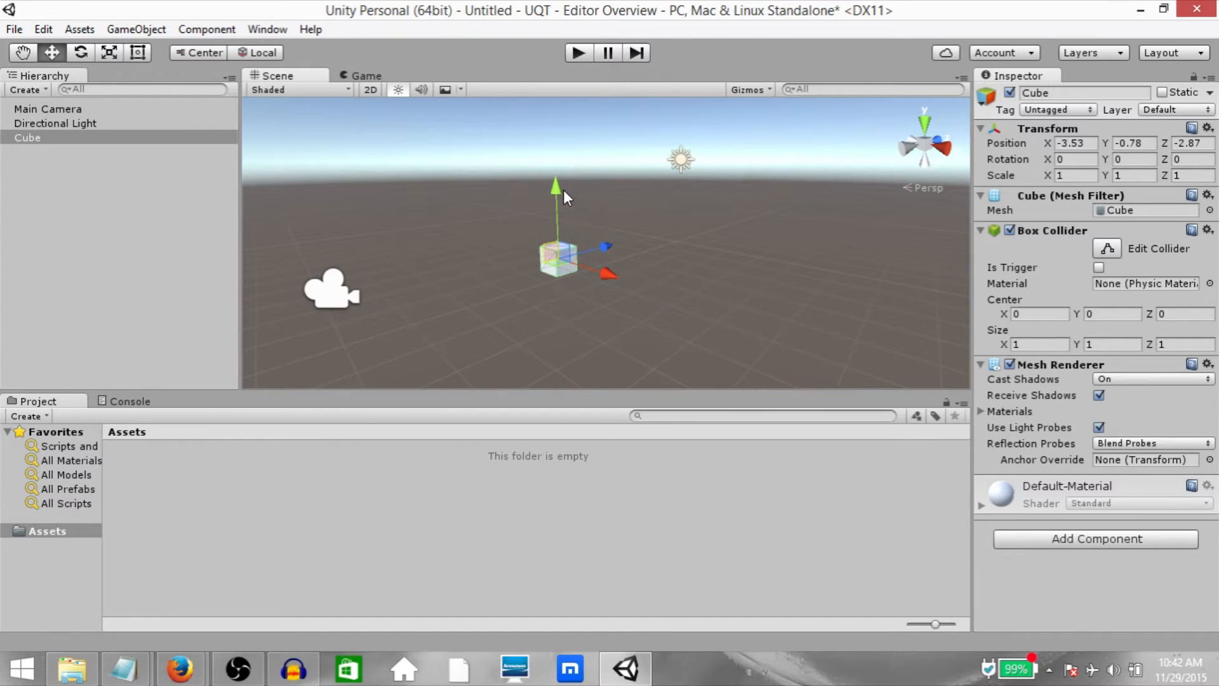
Rotate the cube about its Z axis to 360 degrees and try scaling it uniformly with the Scale tool
key(e)
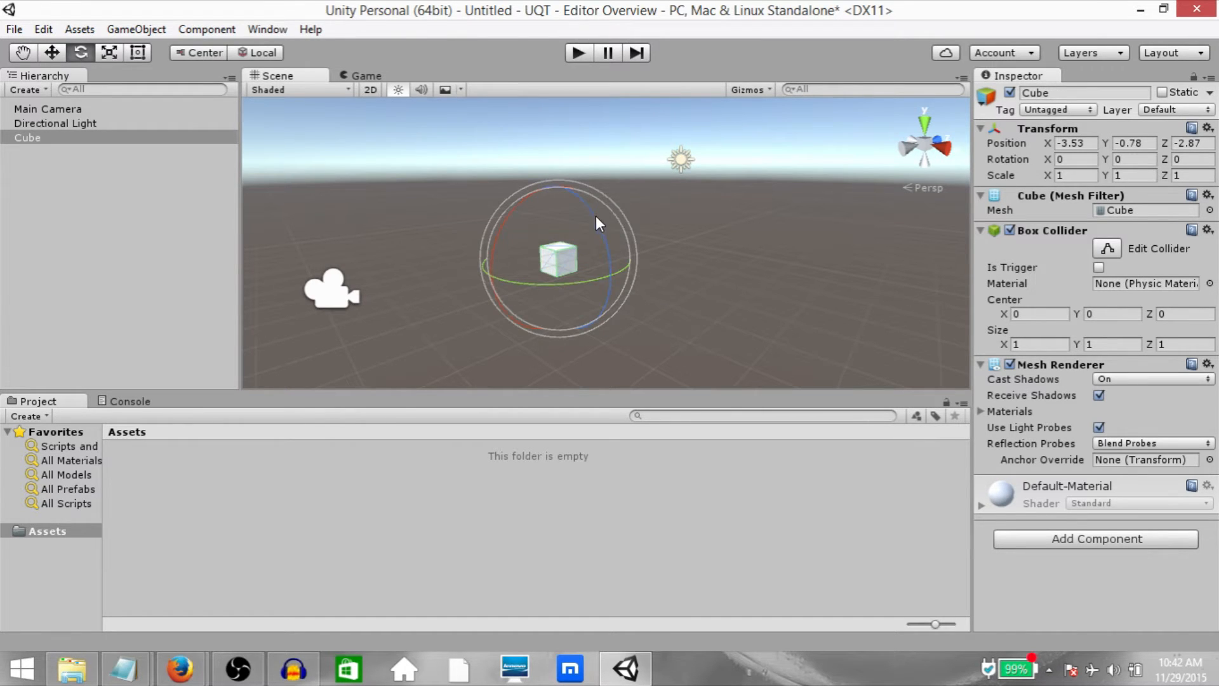
drag(595, 225, 533, 221)
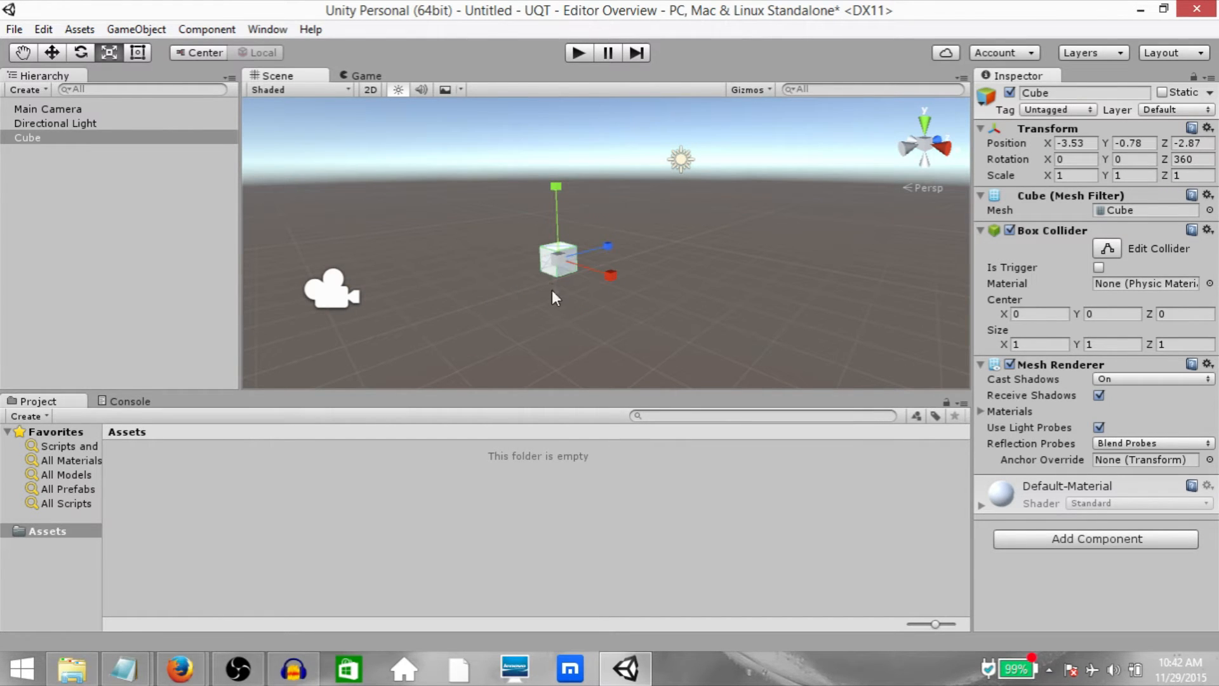
mouse_move(556, 264)
mouse_down()
mouse_move(650, 226)
mouse_move(625, 223)
mouse_move(609, 242)
mouse_move(620, 241)
mouse_move(597, 295)
mouse_move(638, 279)
mouse_move(559, 277)
mouse_up()
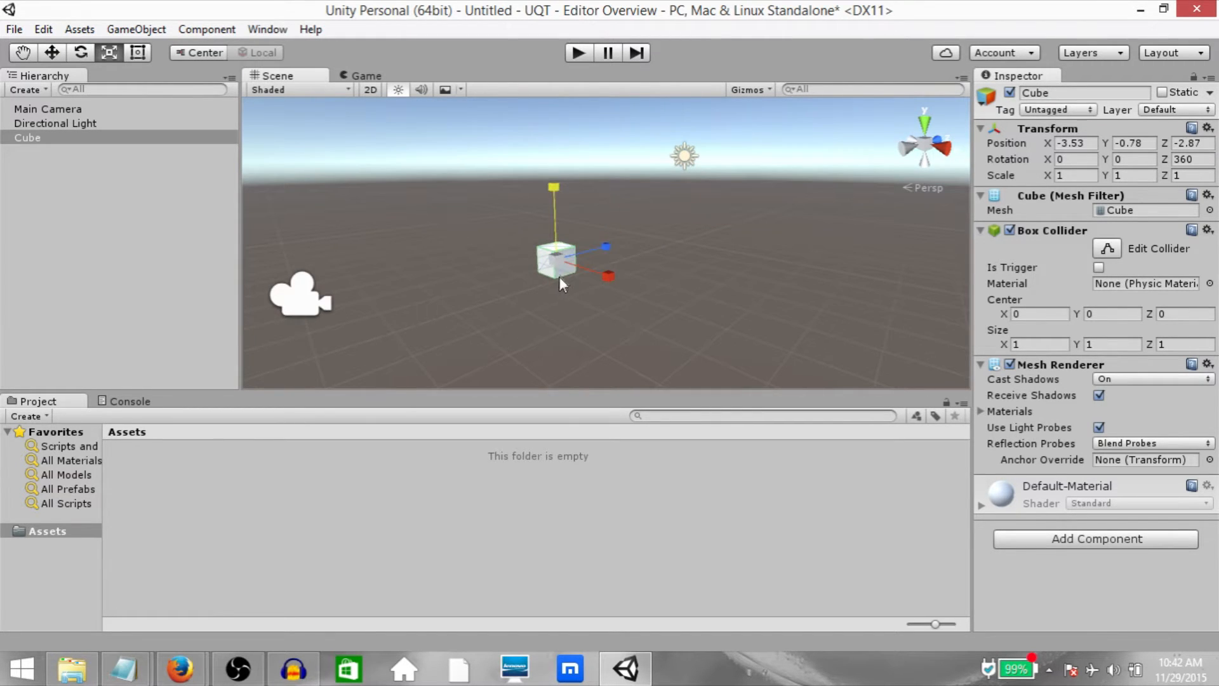
Try to resize the cube by one of its side faces with the Rect tool
key(t)
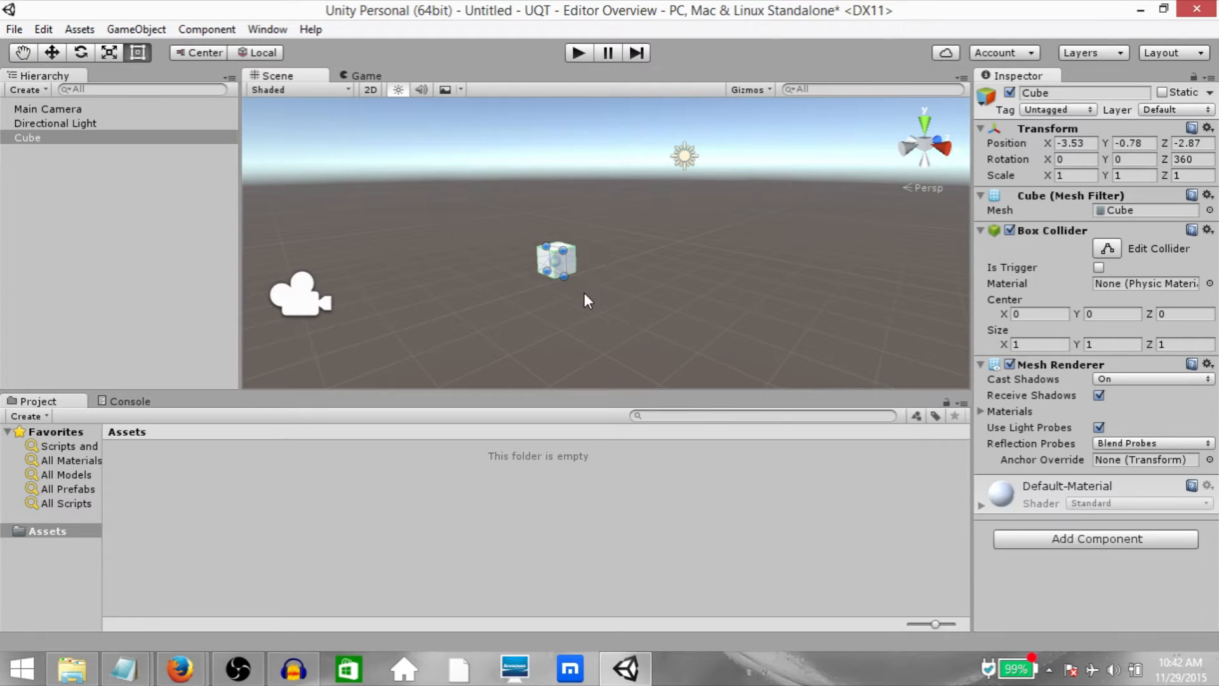
scroll(585, 292, up, 3)
right_drag(566, 275, 532, 278)
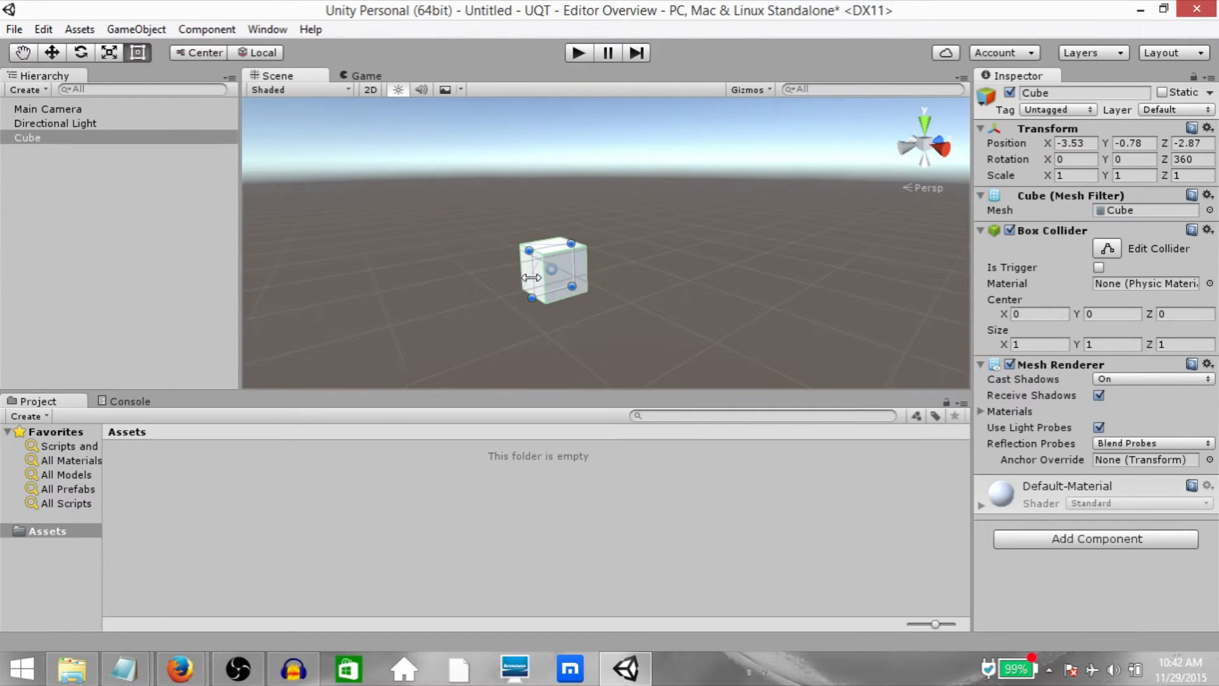
drag(531, 278, 400, 218)
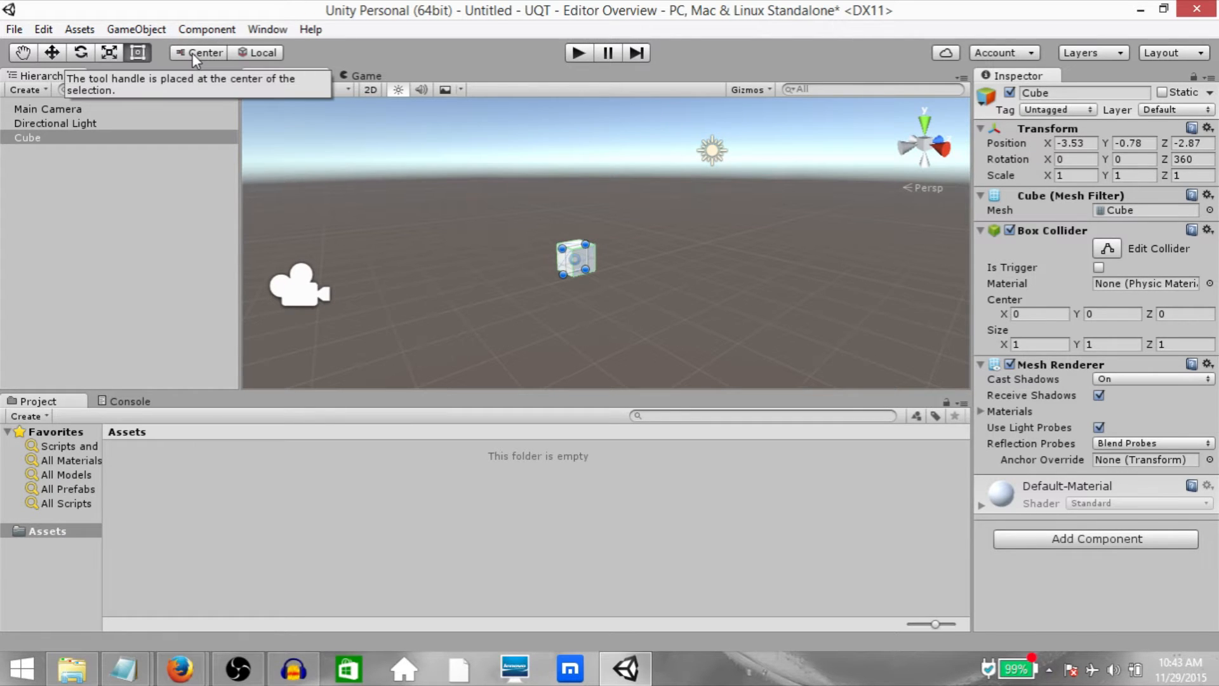
Frame the cube in the scene view with the Move tool active and switch the handle placement to Pivot
key(w)
key(f)
mouse_move(762, 209)
right_down()
mouse_move(789, 216)
mouse_move(756, 229)
mouse_move(771, 229)
right_up()
key(e)
key(q)
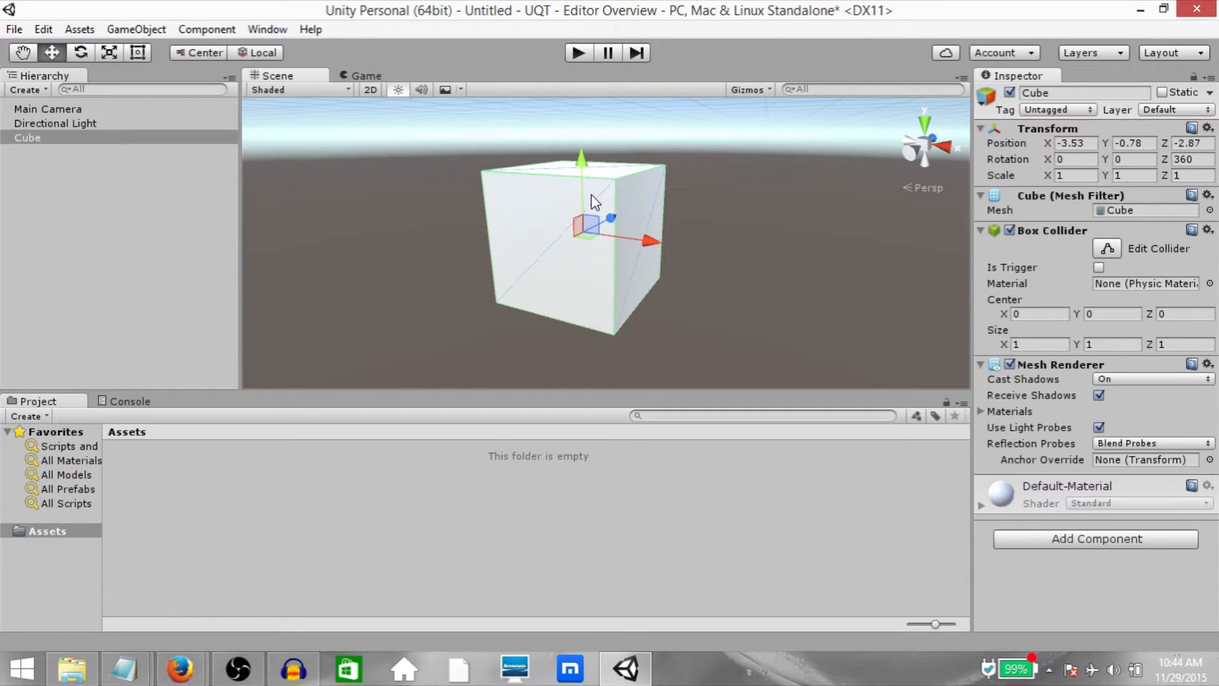
click(196, 52)
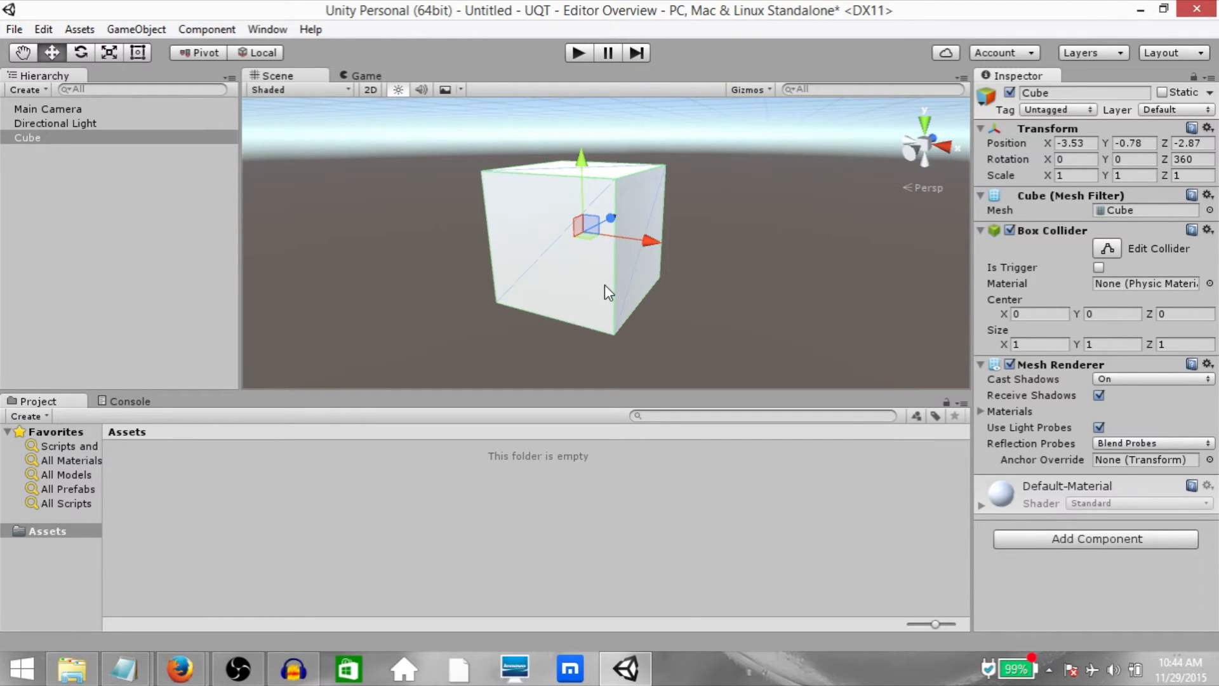
key(e)
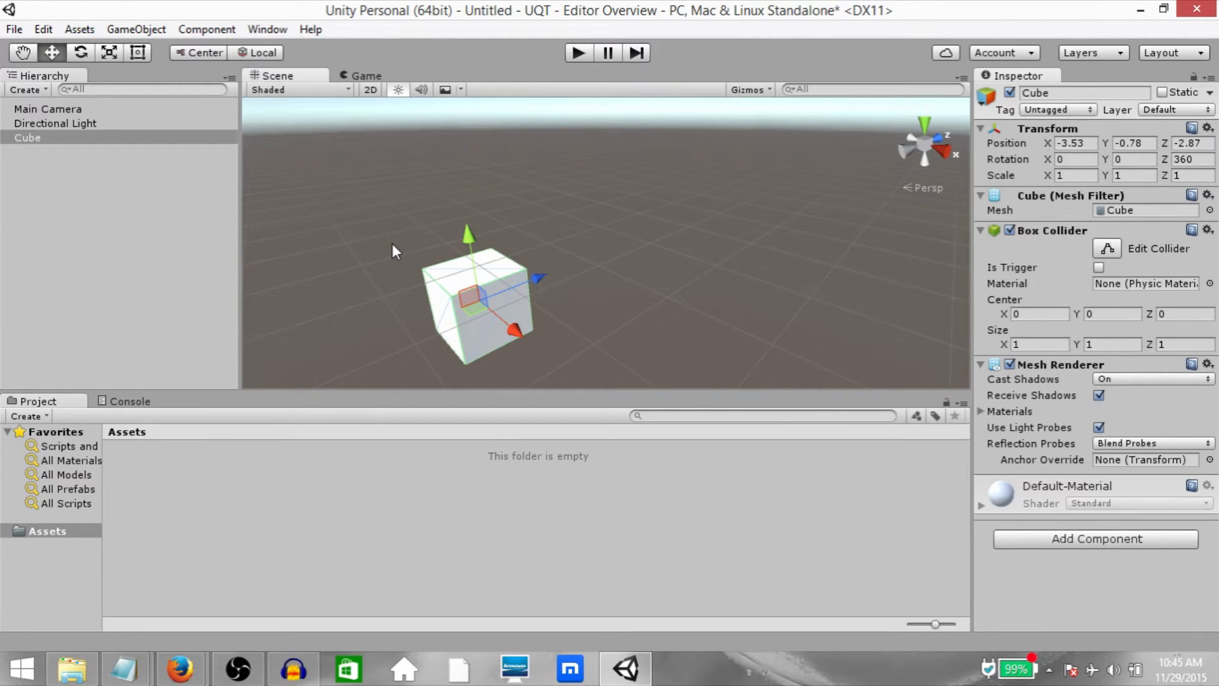
Duplicate the cube and move the copy along the Z axis to about Z 0.02
click(152, 139)
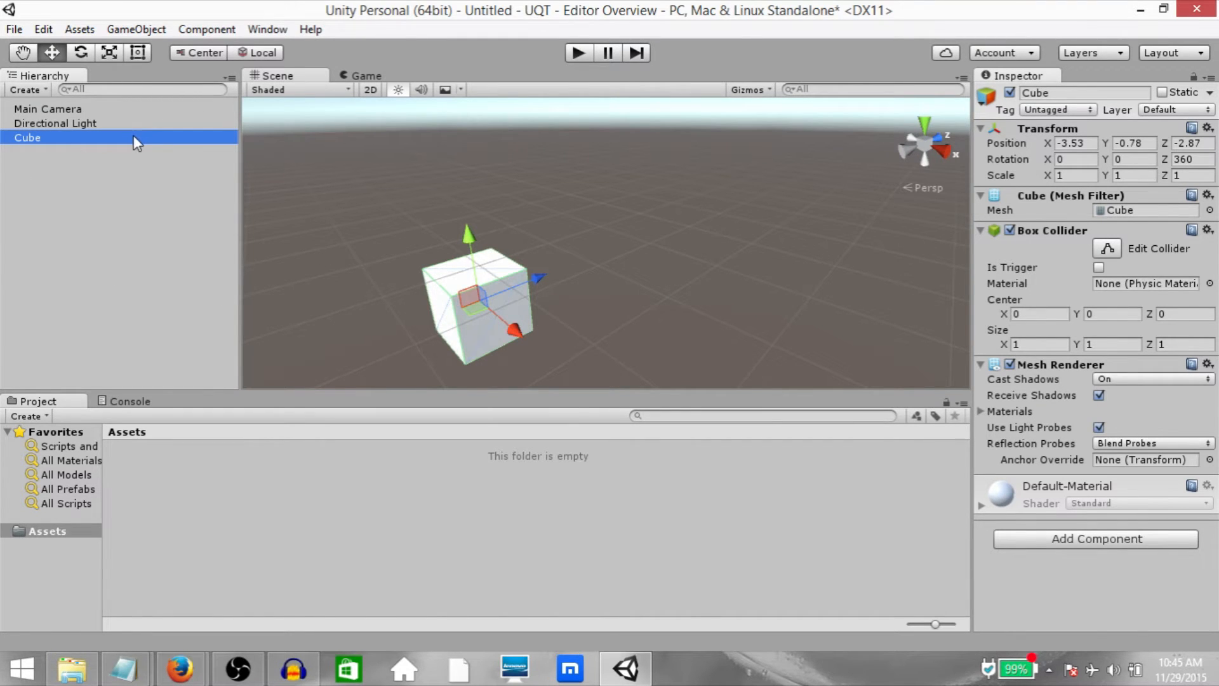
key(ctrl+d)
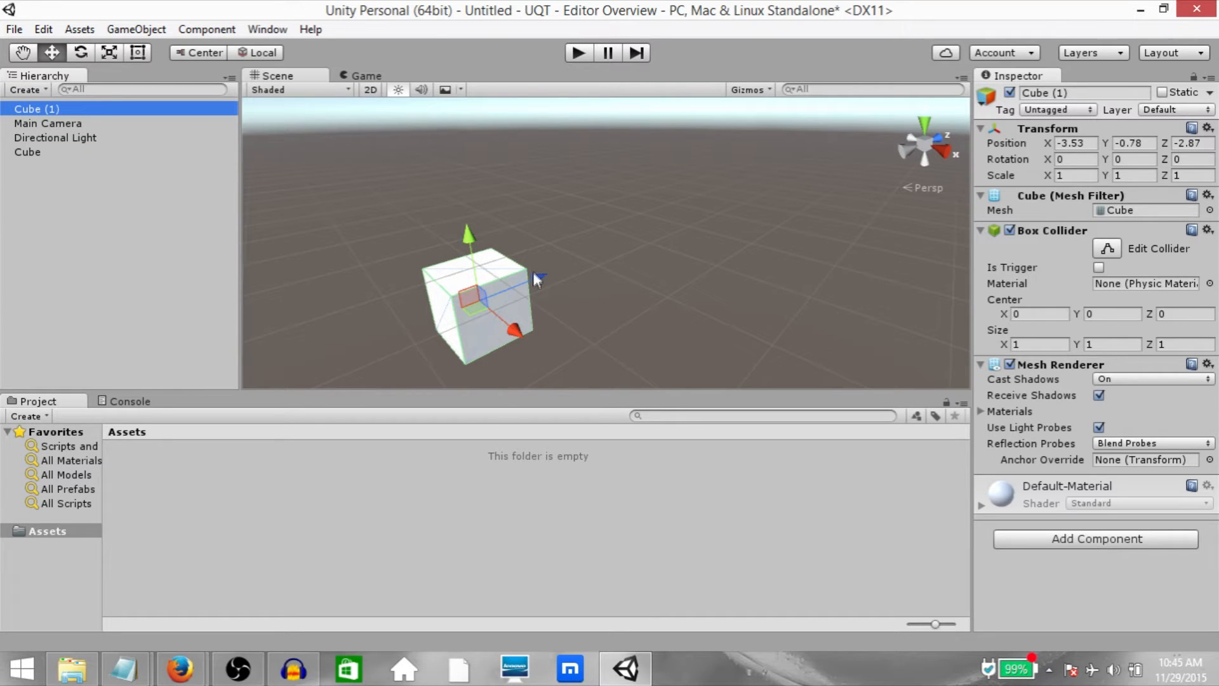
drag(536, 280, 703, 213)
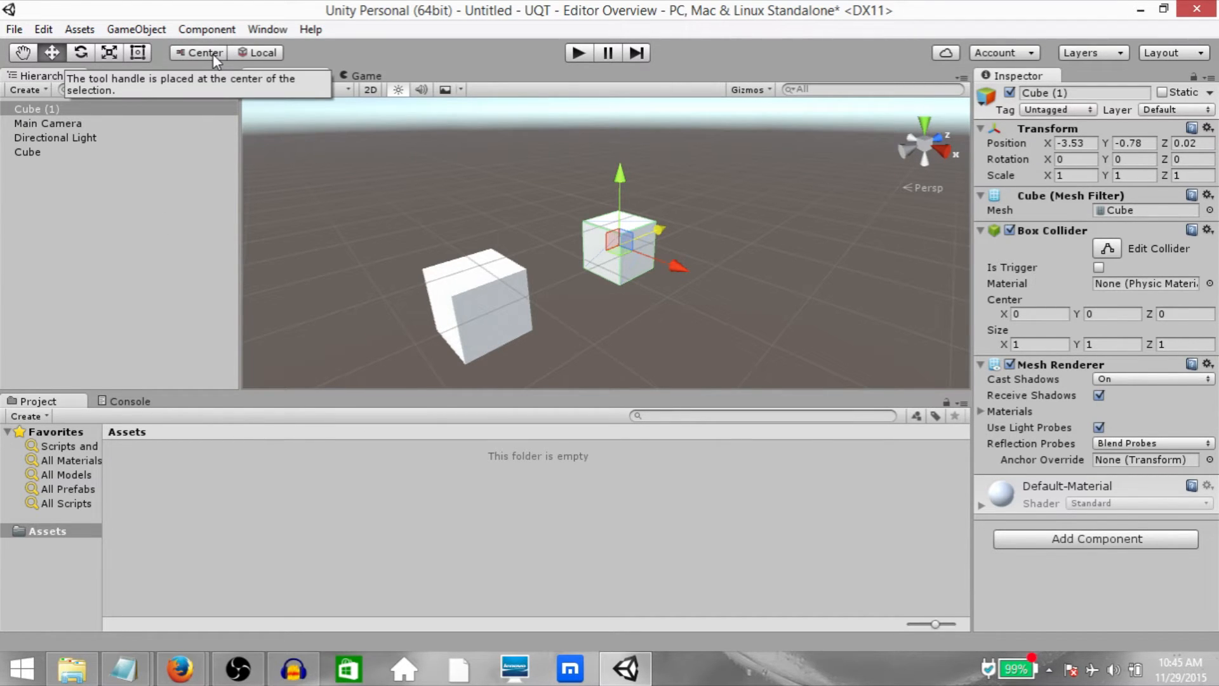
Select both cubes and switch the handle placement to Pivot and back to Center
click(62, 109)
ctrl+click(42, 152)
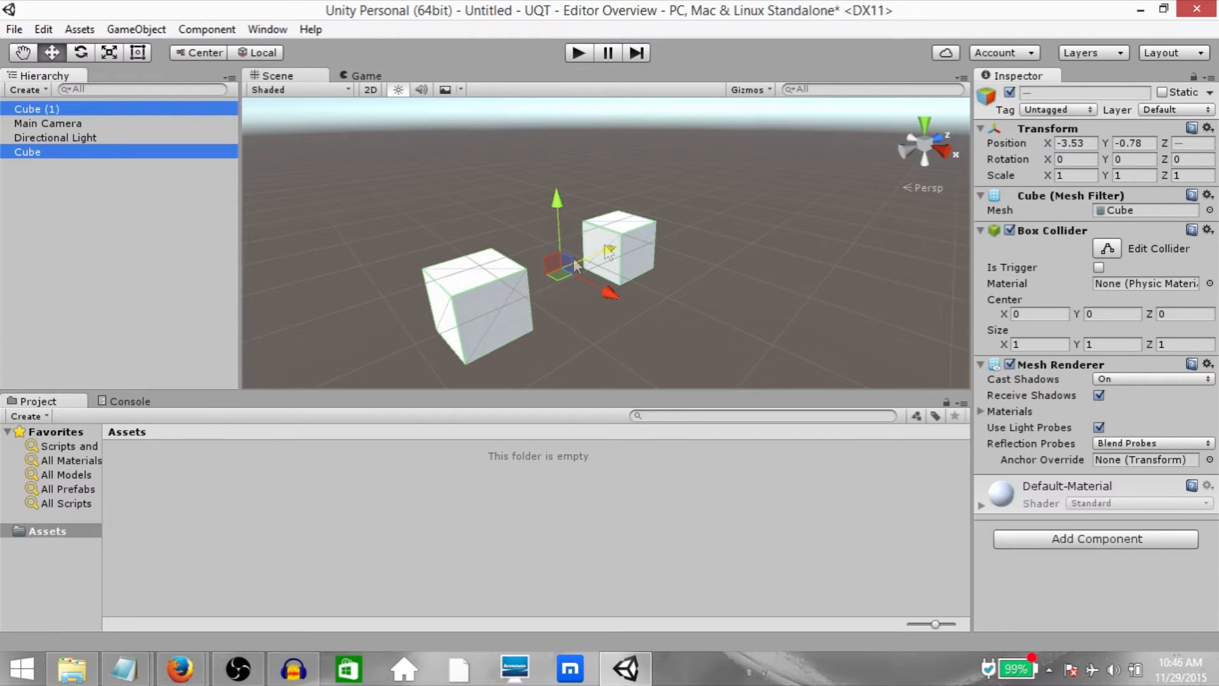
click(186, 52)
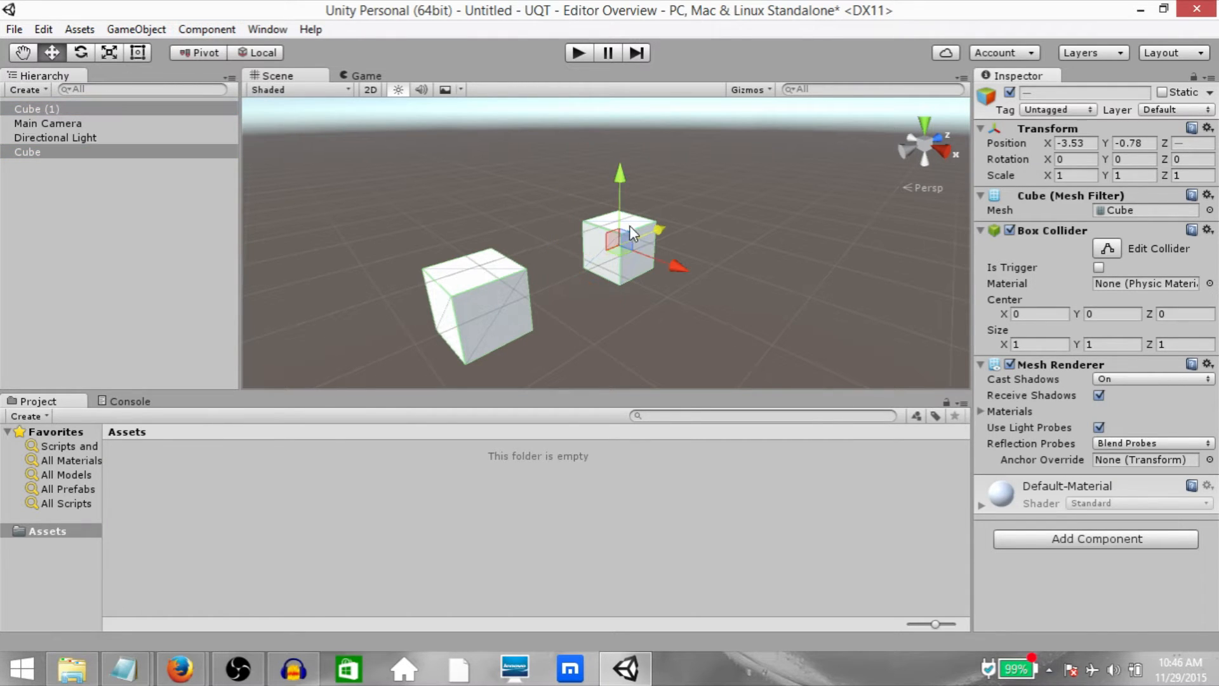
click(197, 52)
Try rotating both cubes around their shared center and undo the rotation
key(e)
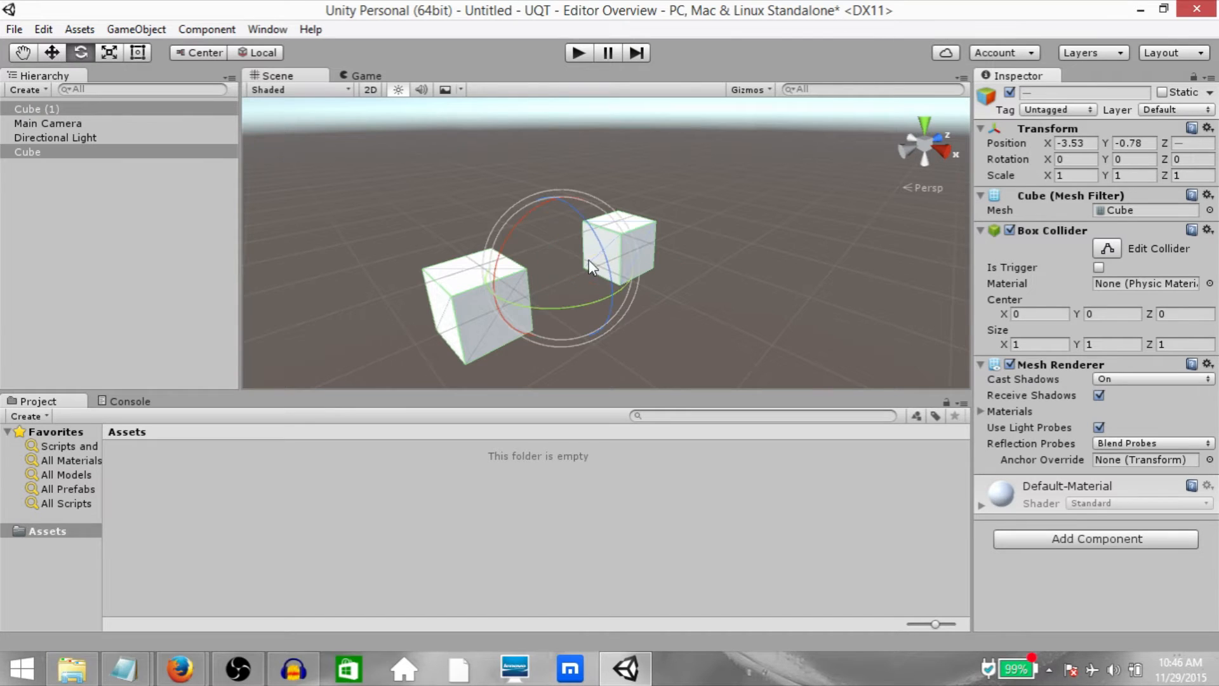
drag(540, 235, 680, 89)
key(ctrl+z)
Switch the handle placement to Pivot, try rotating both cubes around their own pivots and undo the rotation
click(215, 52)
drag(562, 225, 488, 210)
key(ctrl+z)
key(w)
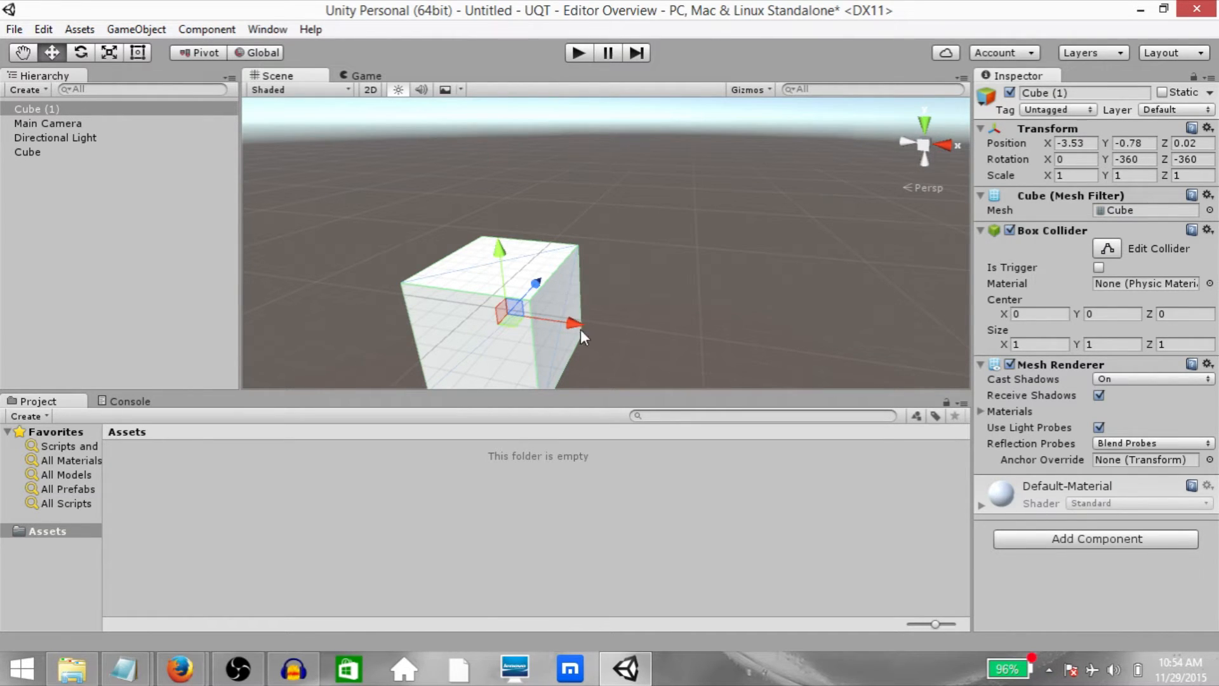
Rotate Cube (1) about its Y axis to about -318.68 and switch the handle orientation to Local
key(e)
drag(546, 348, 463, 377)
key(w)
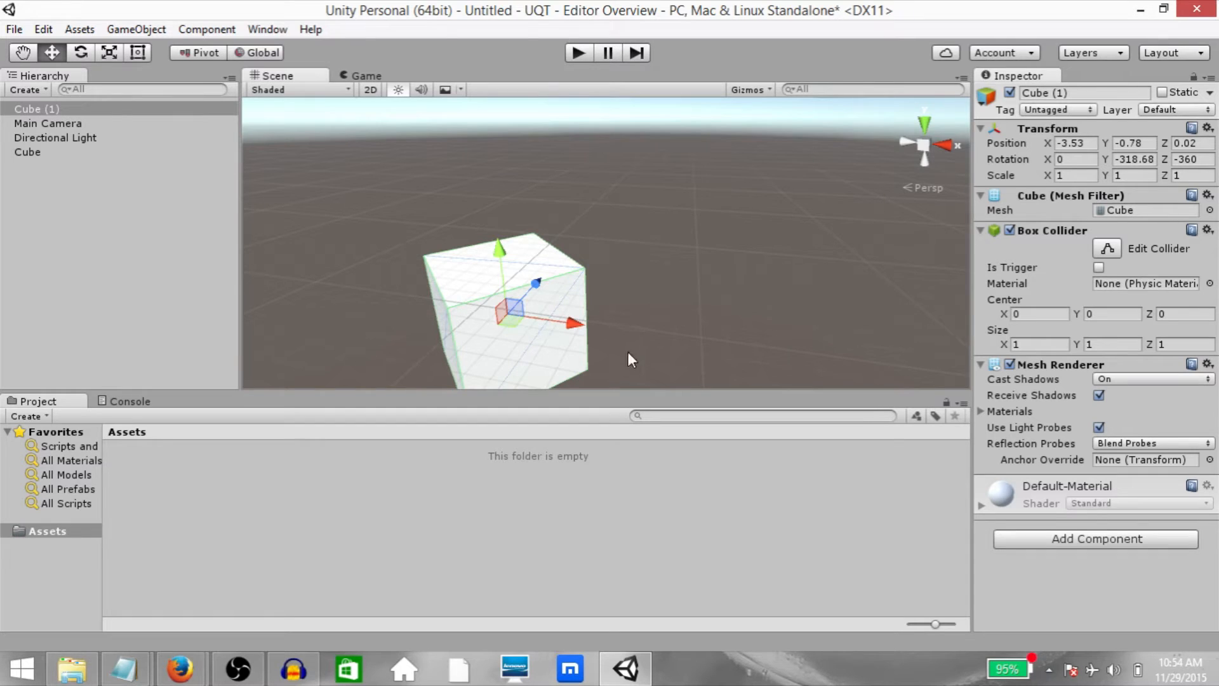
click(259, 53)
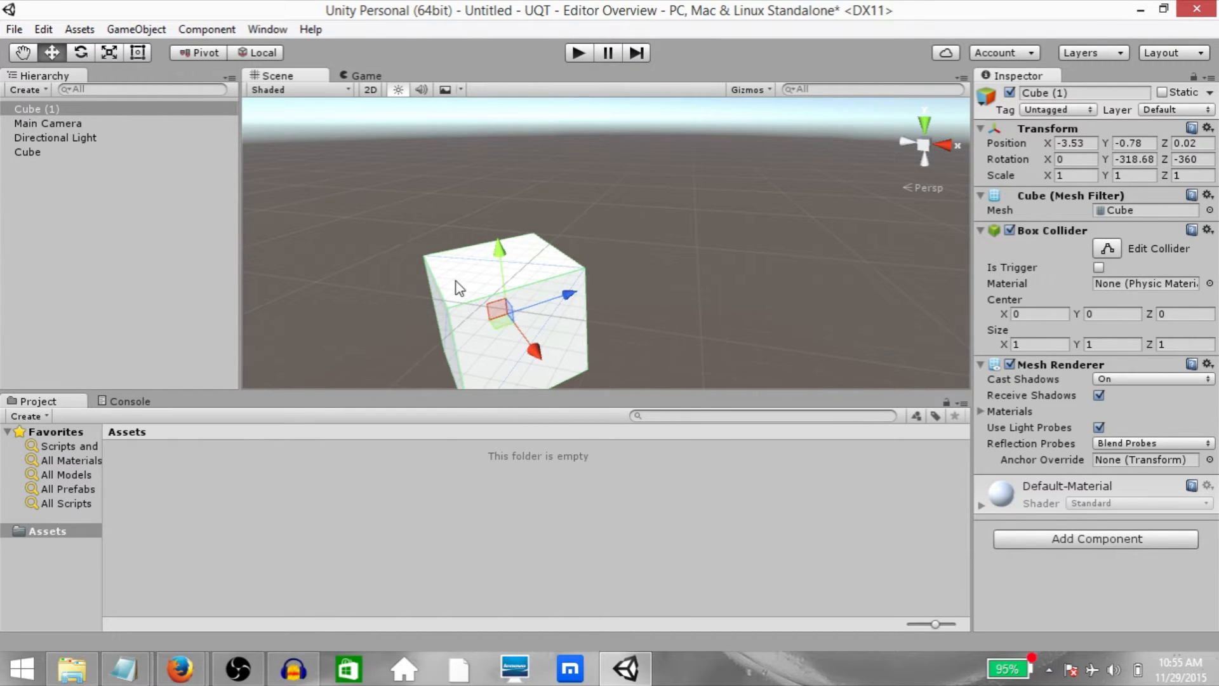
Tilt the original Cube to a rotation of about X -29.178, Y -270.68, Z 41.2877
scroll(506, 251, down, 5)
right_drag(506, 251, 507, 302)
click(464, 262)
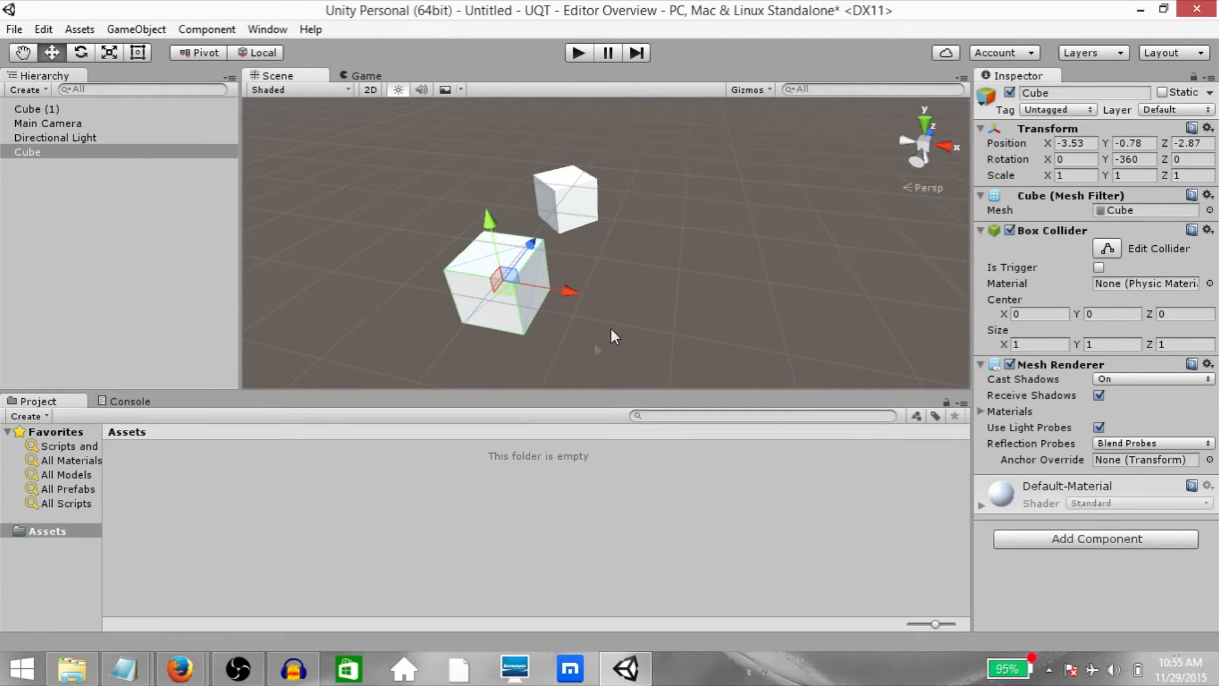
key(e)
drag(515, 291, 568, 280)
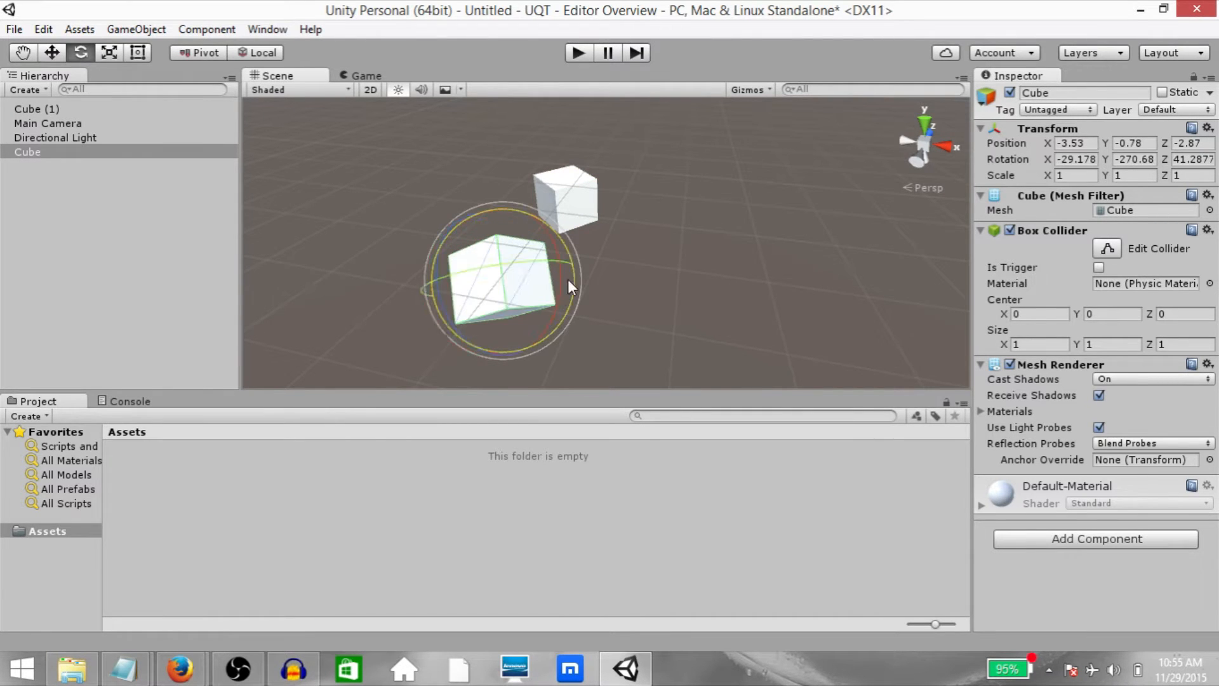
key(w)
alt+drag(536, 212, 695, 231)
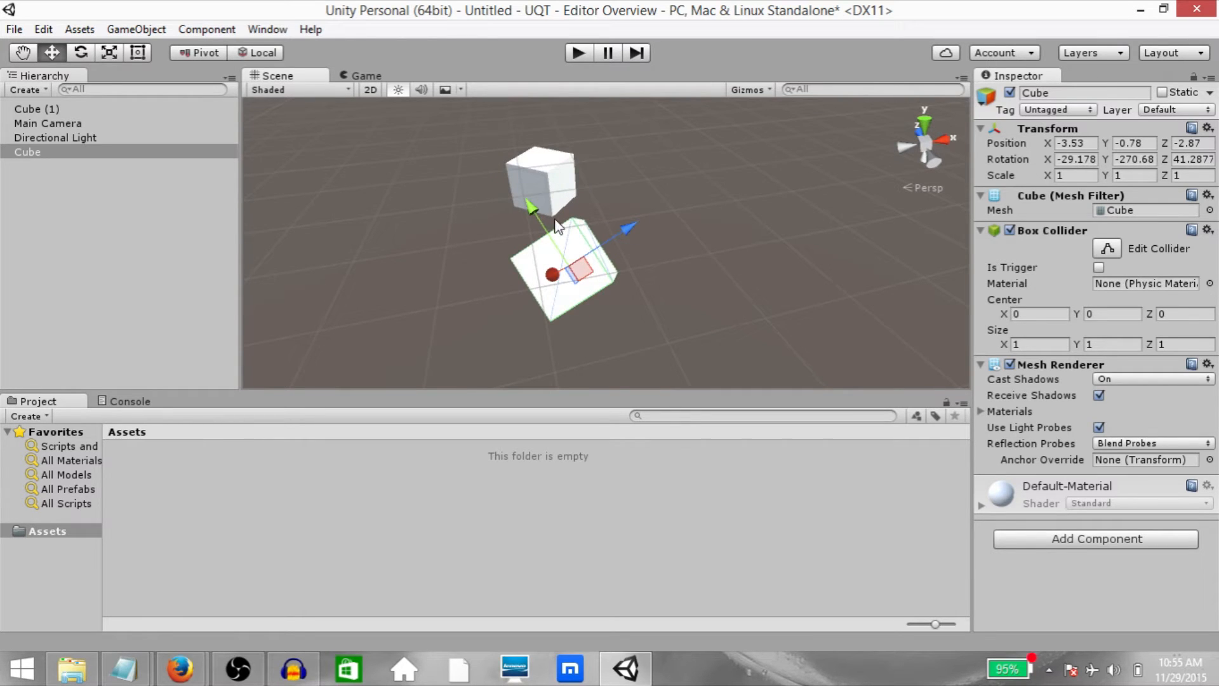
Select Cube (1) and switch the handle orientation to Global
click(556, 184)
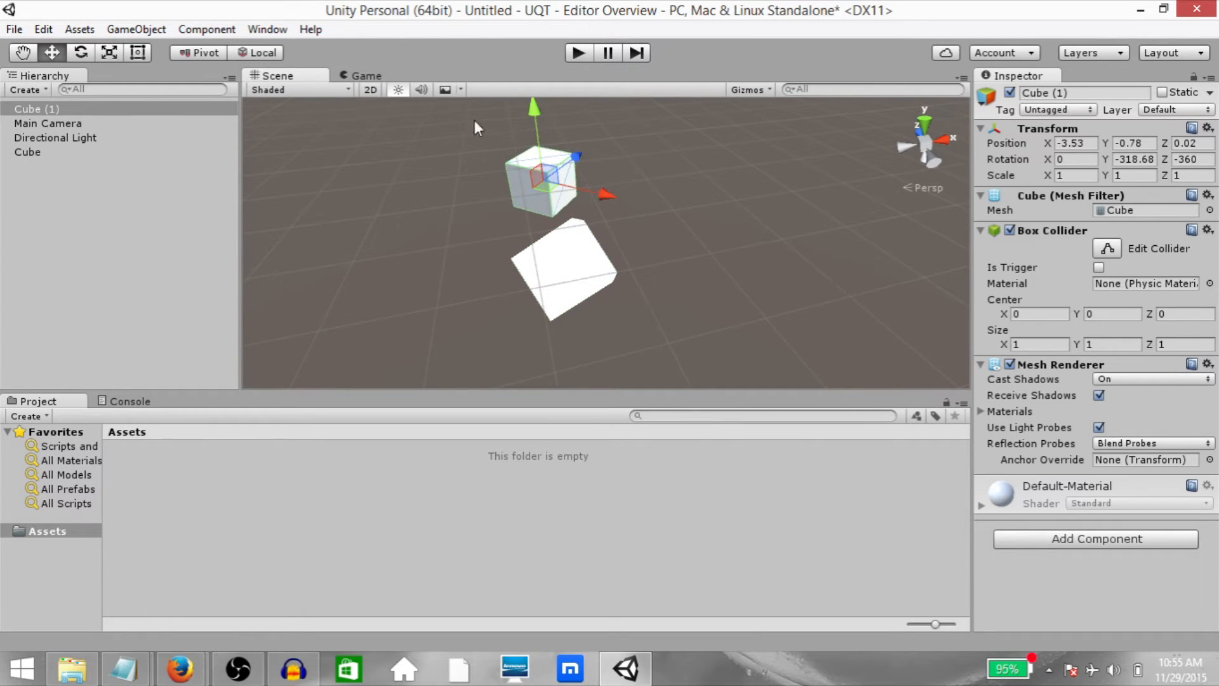
right_drag(627, 195, 572, 198)
key(x)
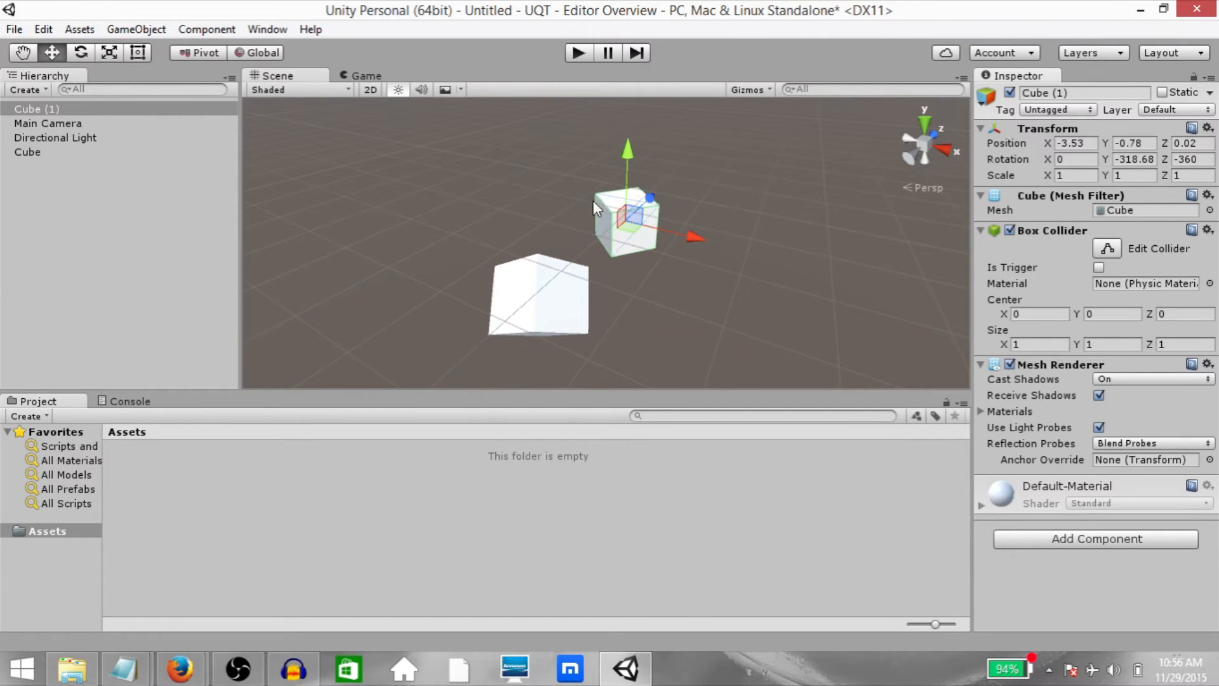
Move the tilted Cube along the global Z axis to about Z -2.834
click(551, 295)
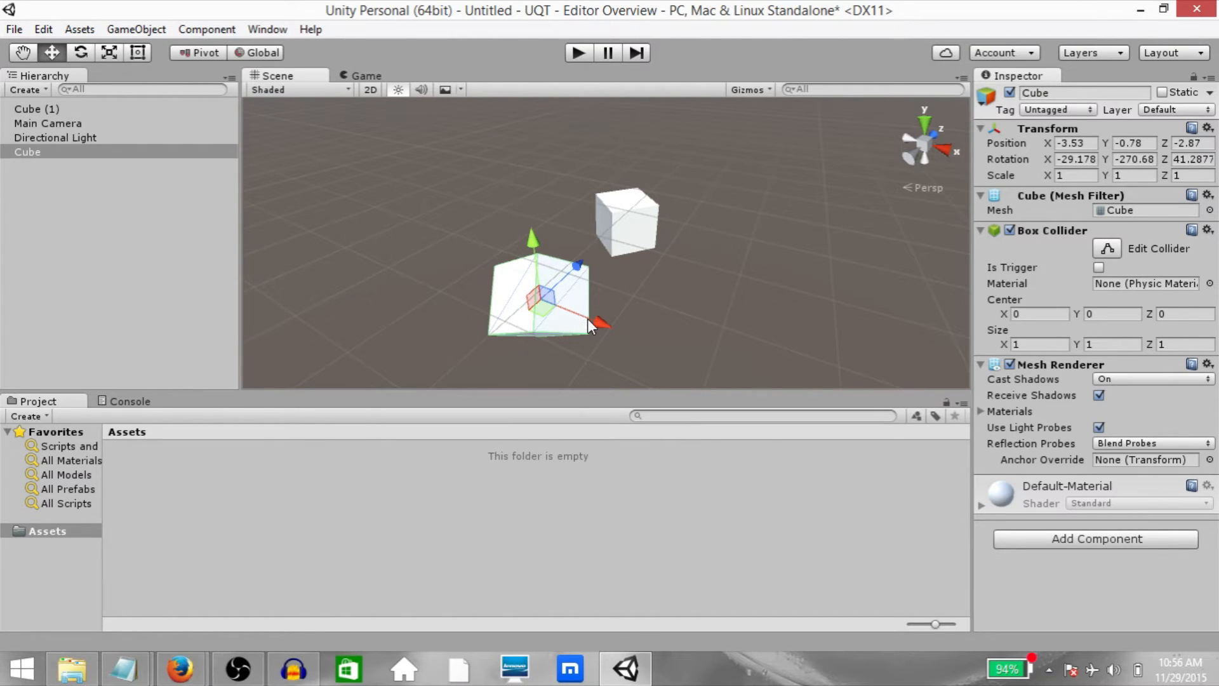
alt+drag(588, 328, 509, 200)
right_drag(508, 201, 644, 320)
drag(584, 307, 530, 238)
Move the tilted Cube with Local handles to about X -3.56, Y -0.69, Z -2.75 and return the handle orientation to Global
click(257, 53)
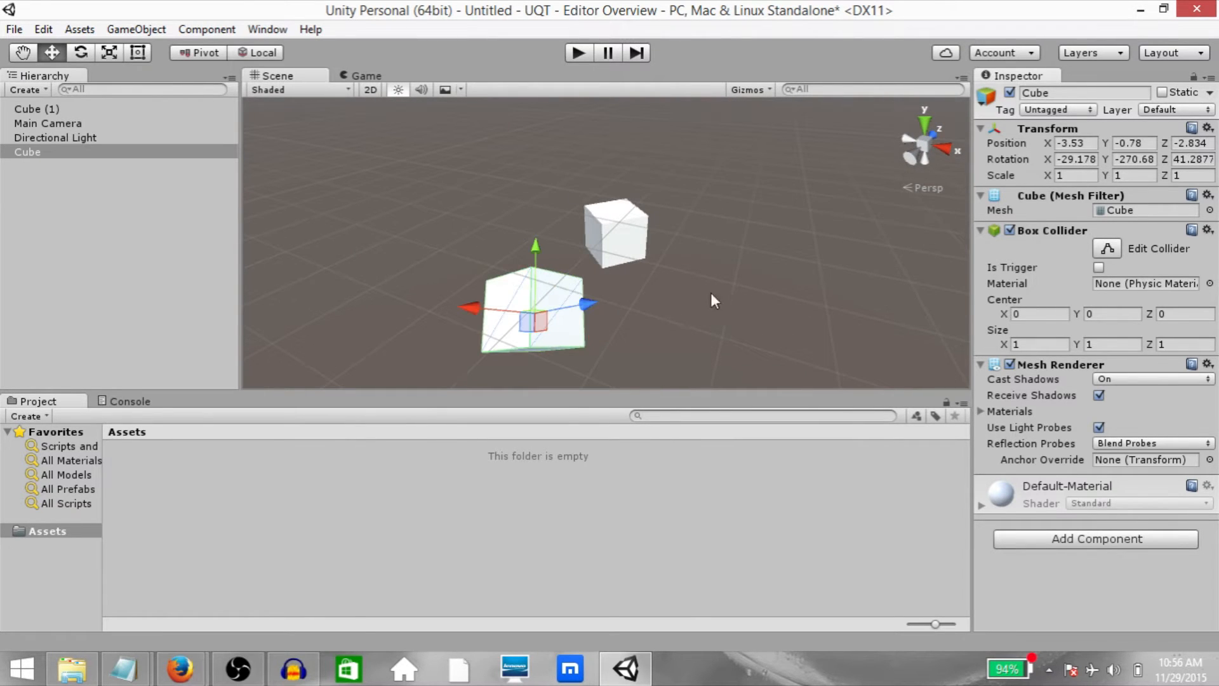
mouse_move(548, 324)
mouse_down()
mouse_move(627, 325)
mouse_move(628, 280)
mouse_move(535, 312)
mouse_up()
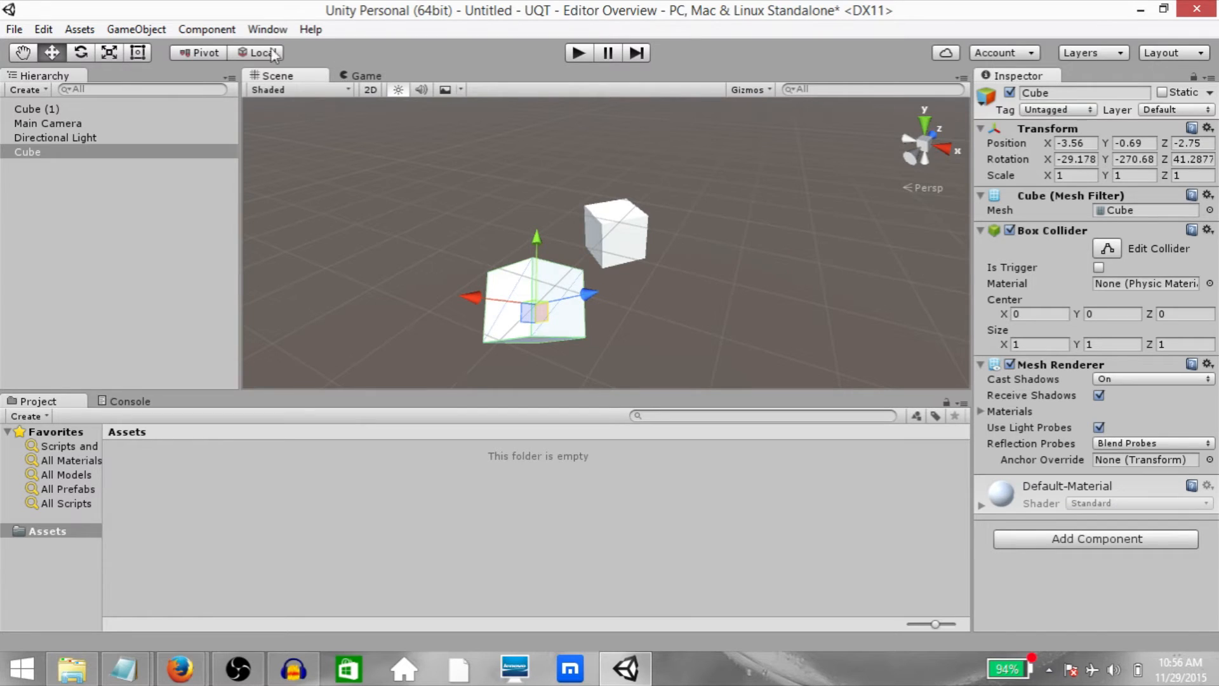
click(246, 53)
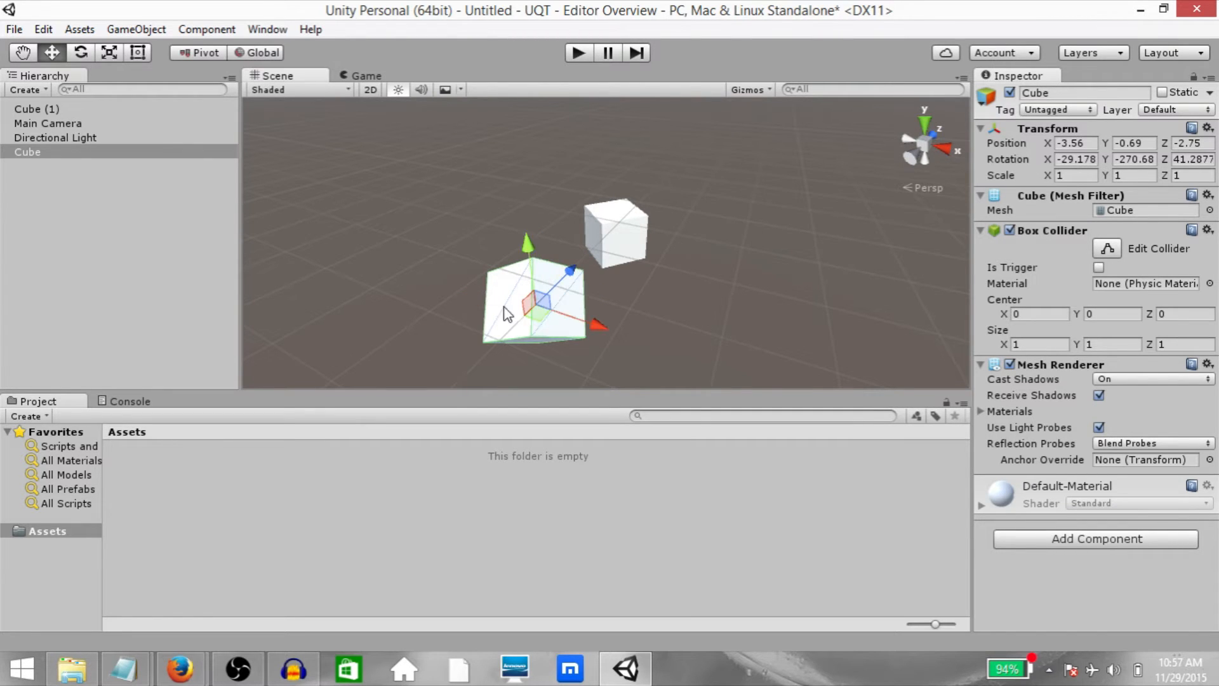
Set the rotation of both cubes to 0 on all axes
click(1084, 159)
text(0)
key(Tab)
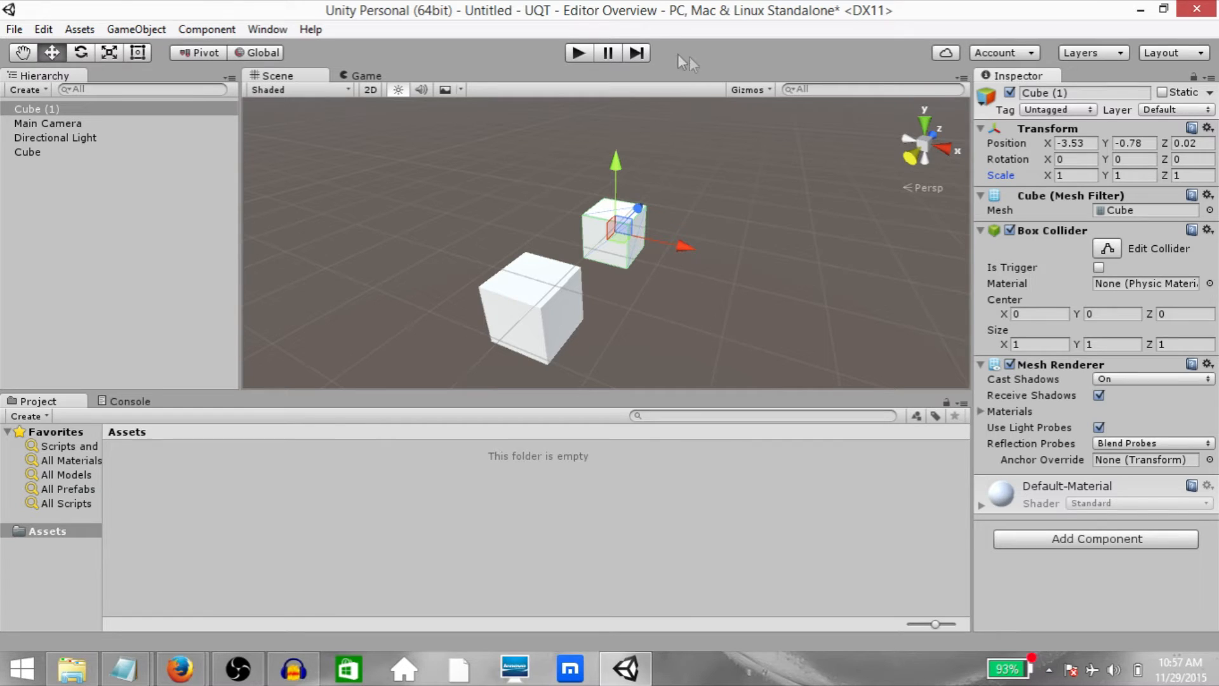
Open the Services window and close it again
click(949, 53)
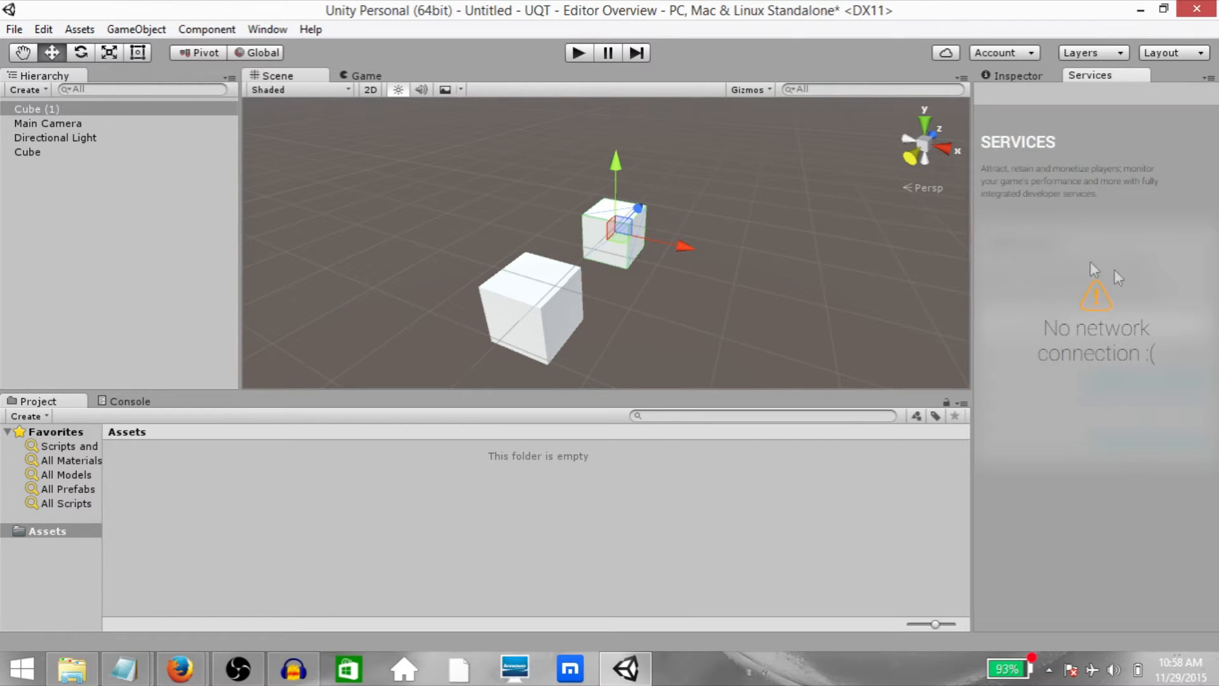
right_click(1128, 77)
click(1140, 138)
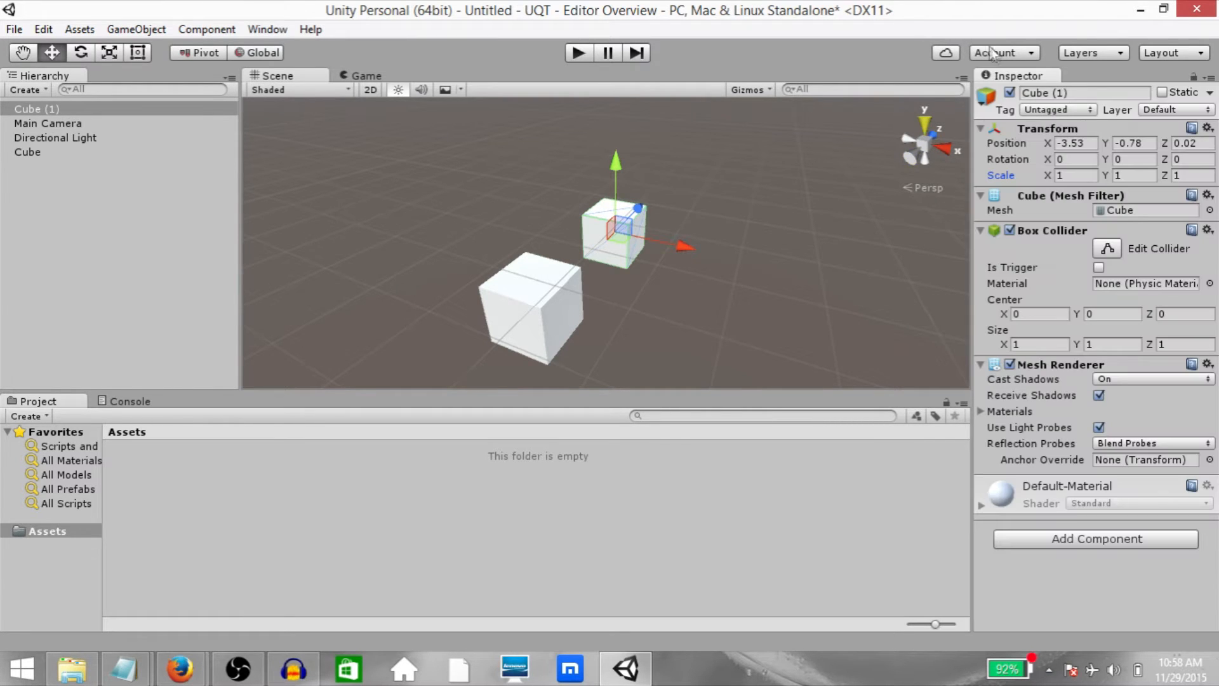
Look through the account options and the list of layers
click(1030, 56)
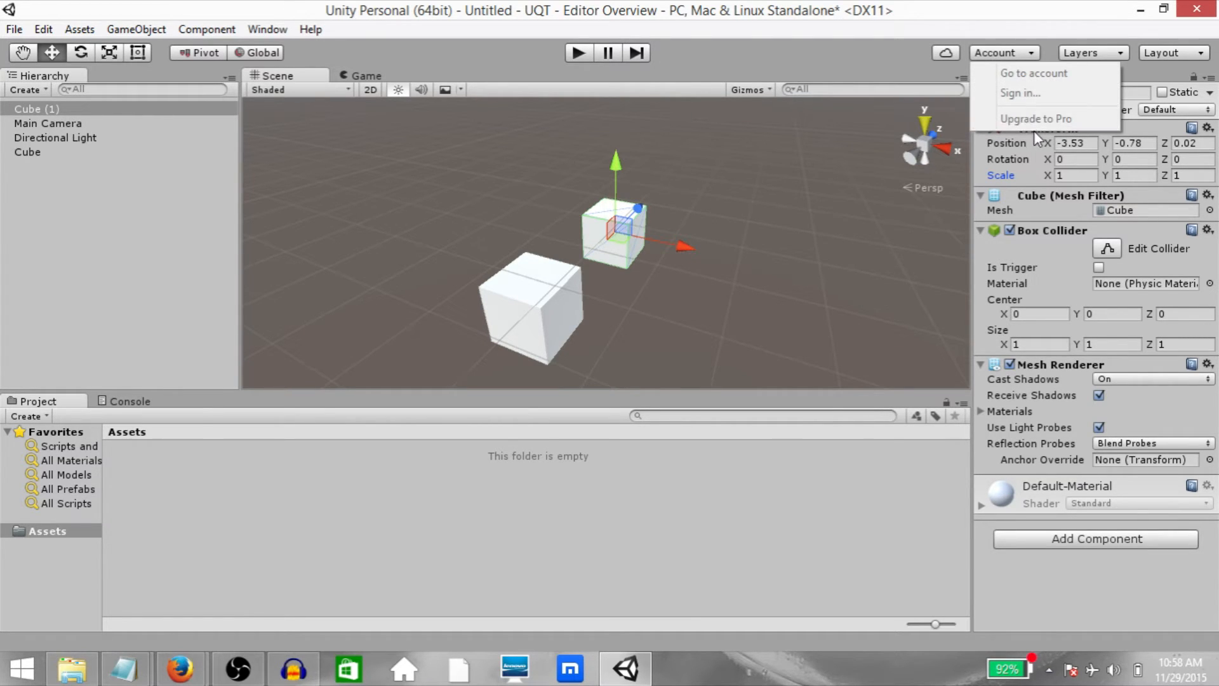
click(1121, 52)
click(1115, 54)
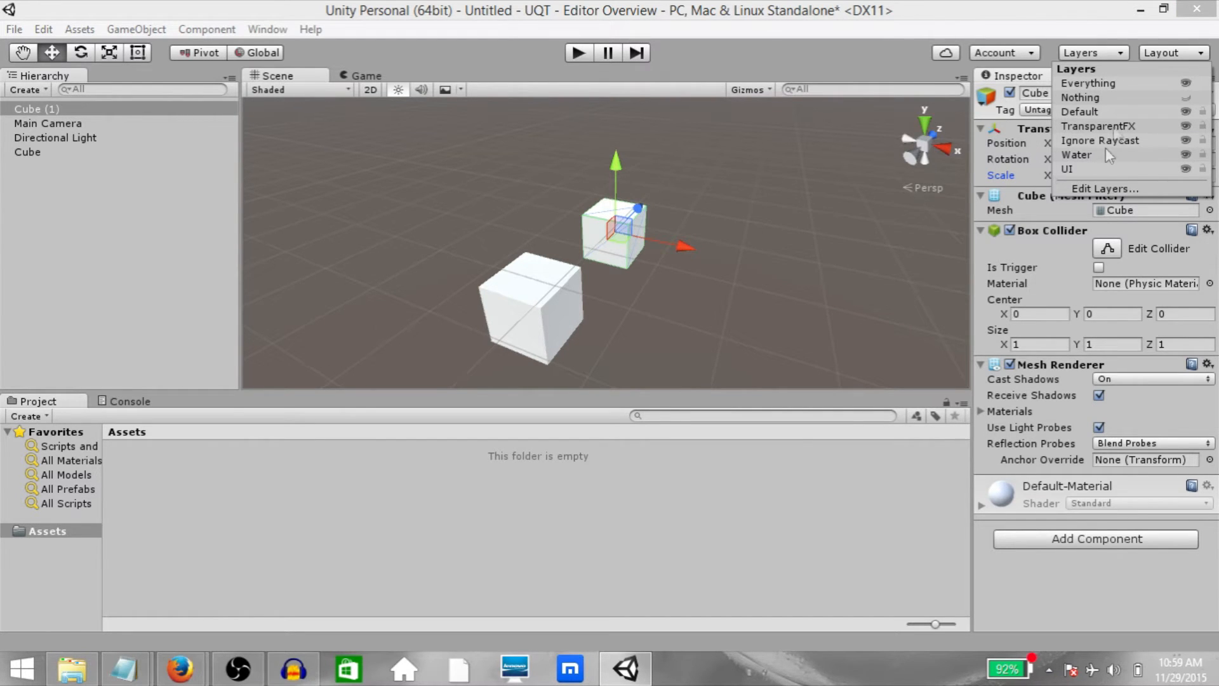
Try other editor layouts such as Wide and apply the Default layout
click(1172, 52)
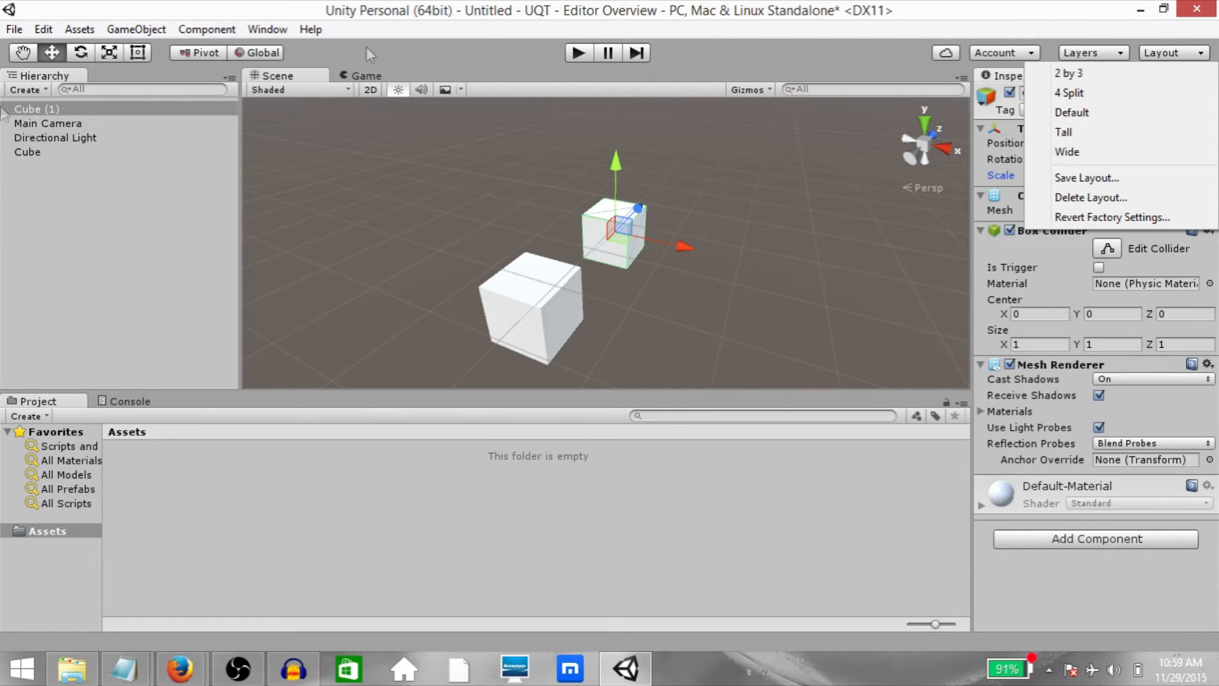
click(1120, 74)
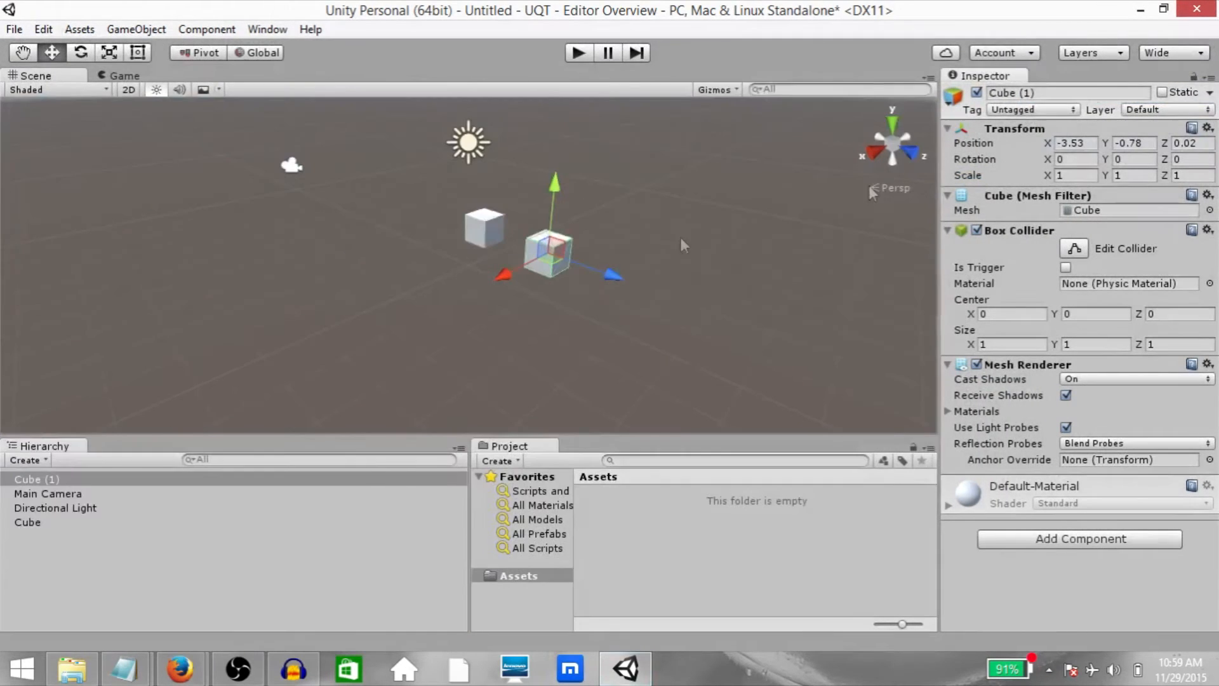
click(1174, 53)
click(1141, 112)
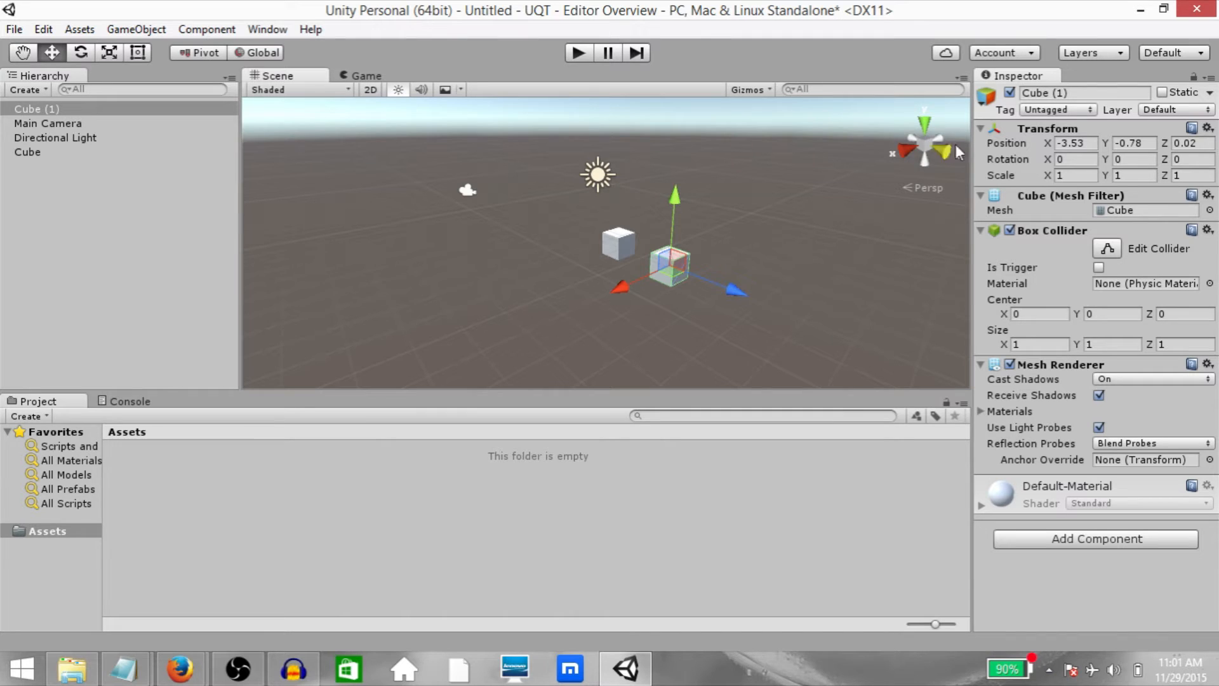
Select the original Cube and try the Wireframe and Shaded Wireframe shading modes in the scene view
click(321, 90)
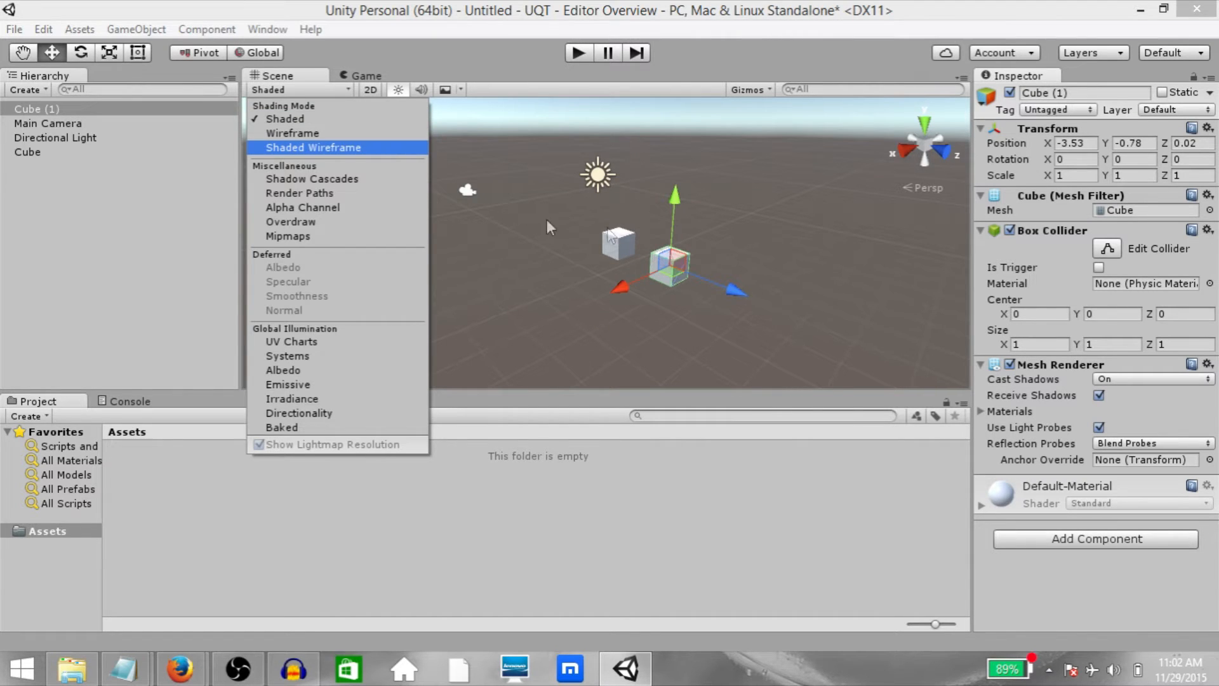
click(618, 241)
click(298, 89)
click(299, 133)
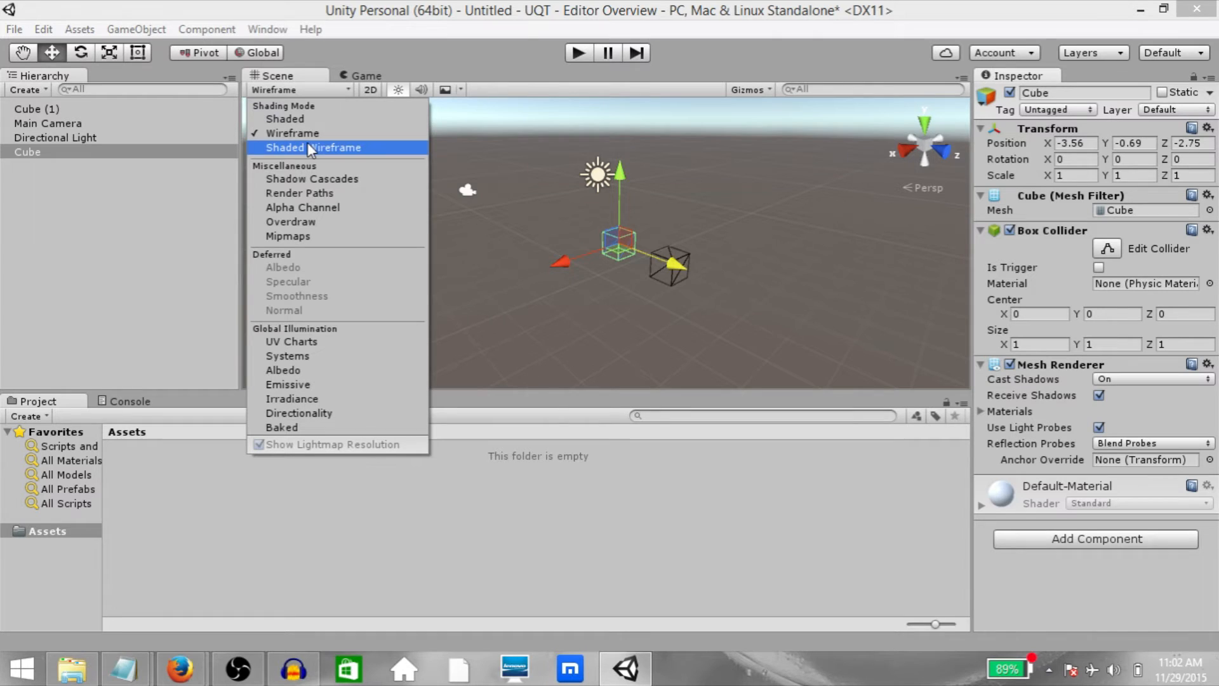
scroll(778, 338, up, 4)
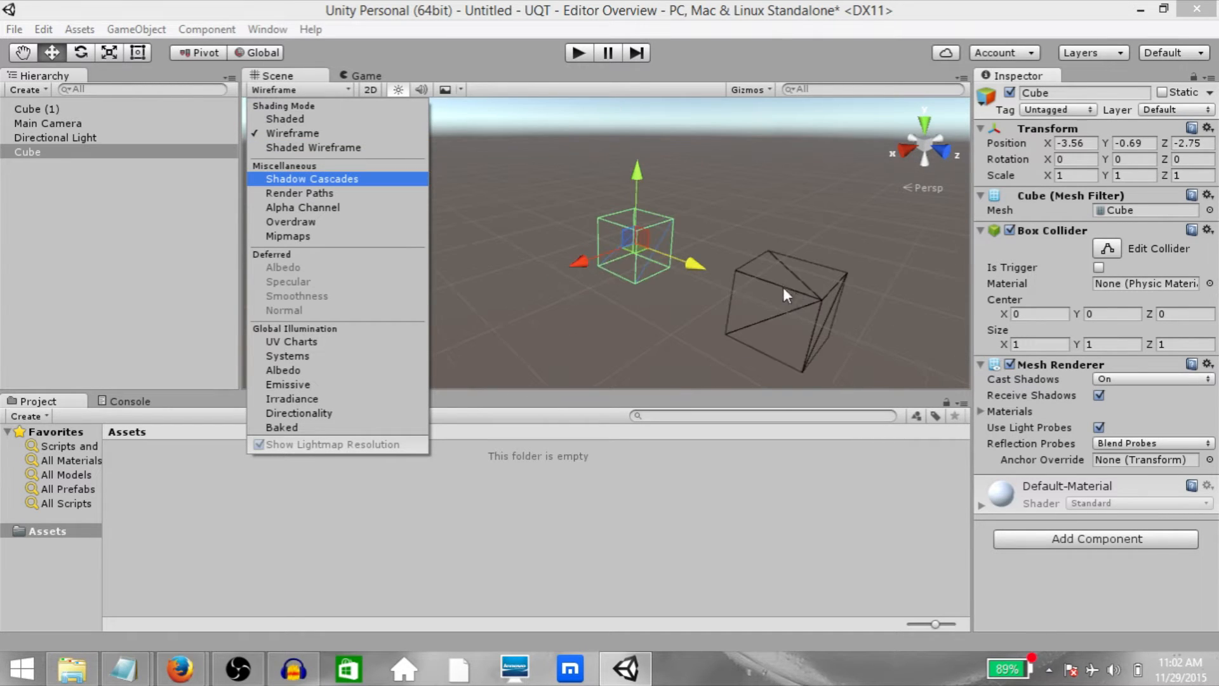
click(350, 144)
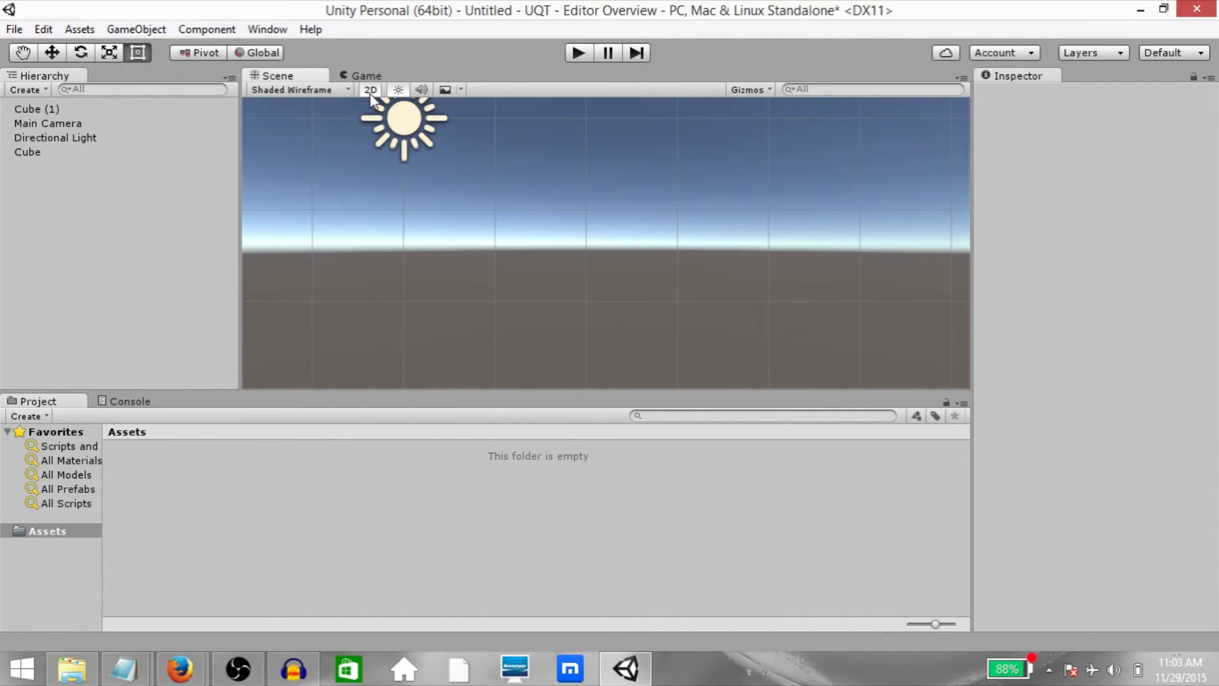
Switch the scene view to 2D, select Cube (1) with the Move tool and return to the 3D view
click(370, 90)
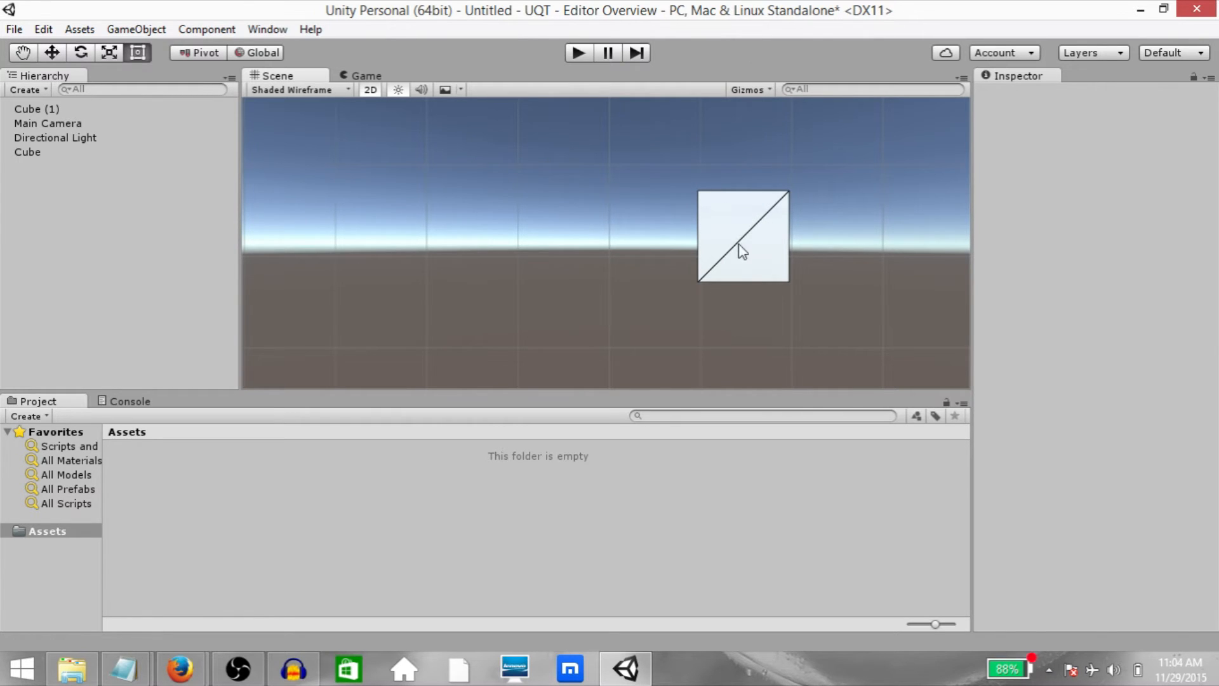
click(740, 227)
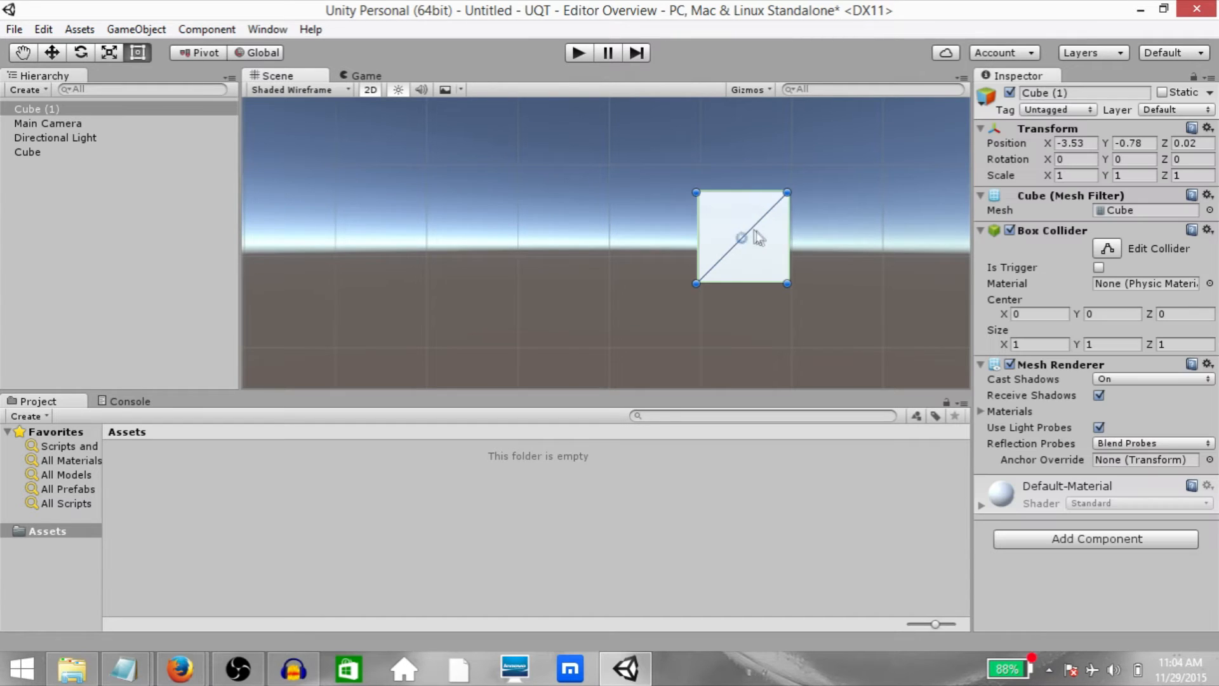
key(w)
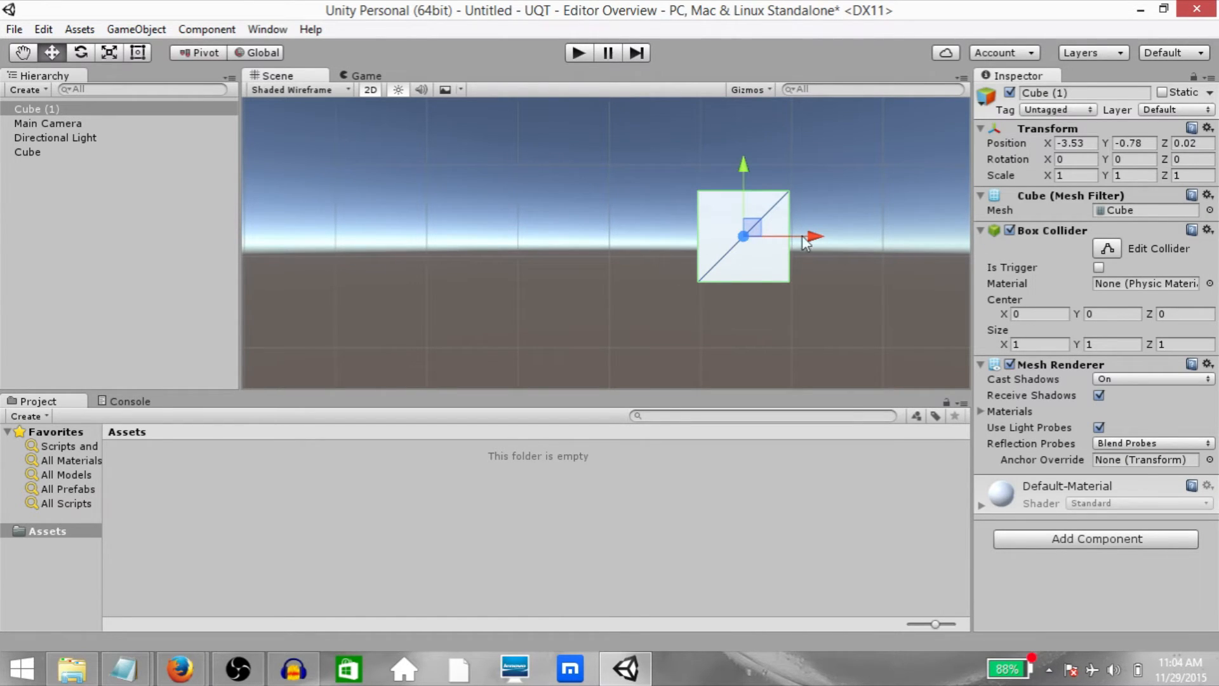
click(372, 90)
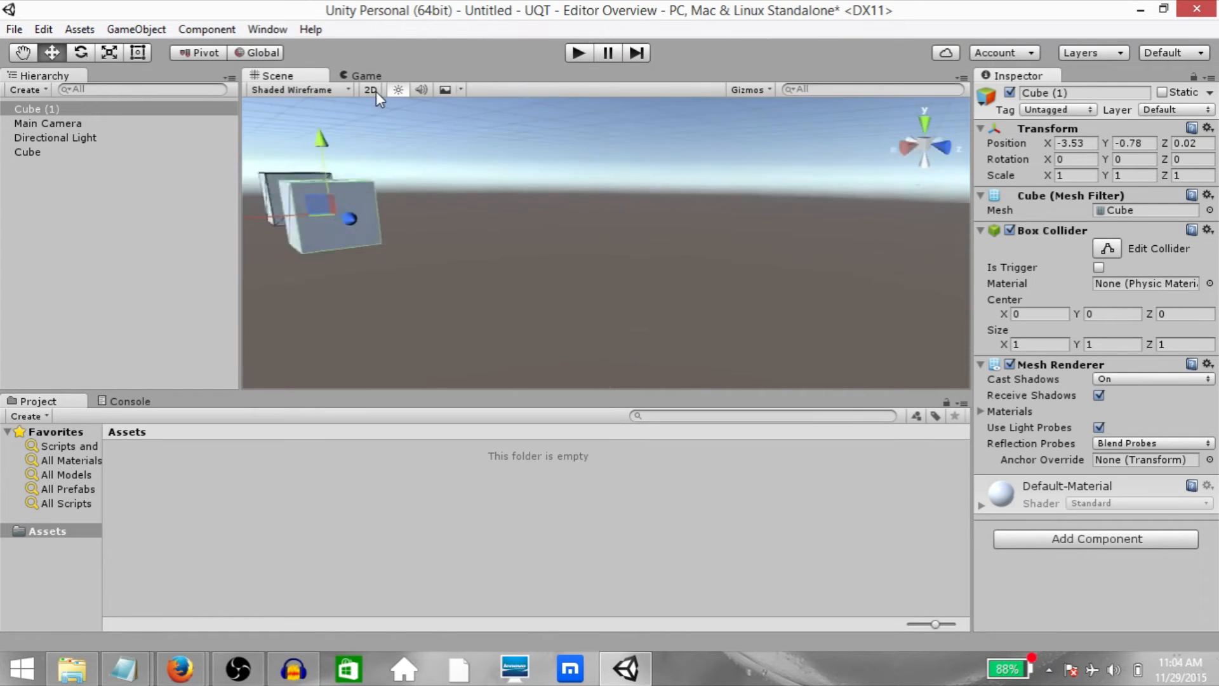
Set the scene view's shading mode to Shaded
click(280, 89)
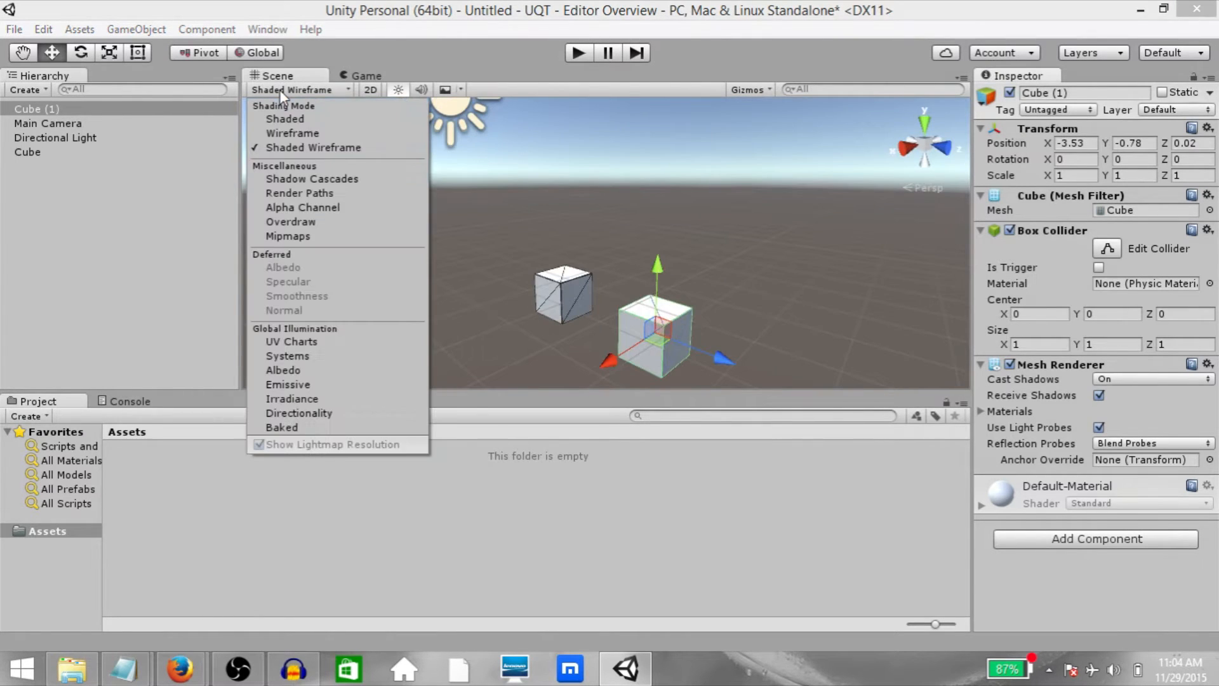
click(298, 117)
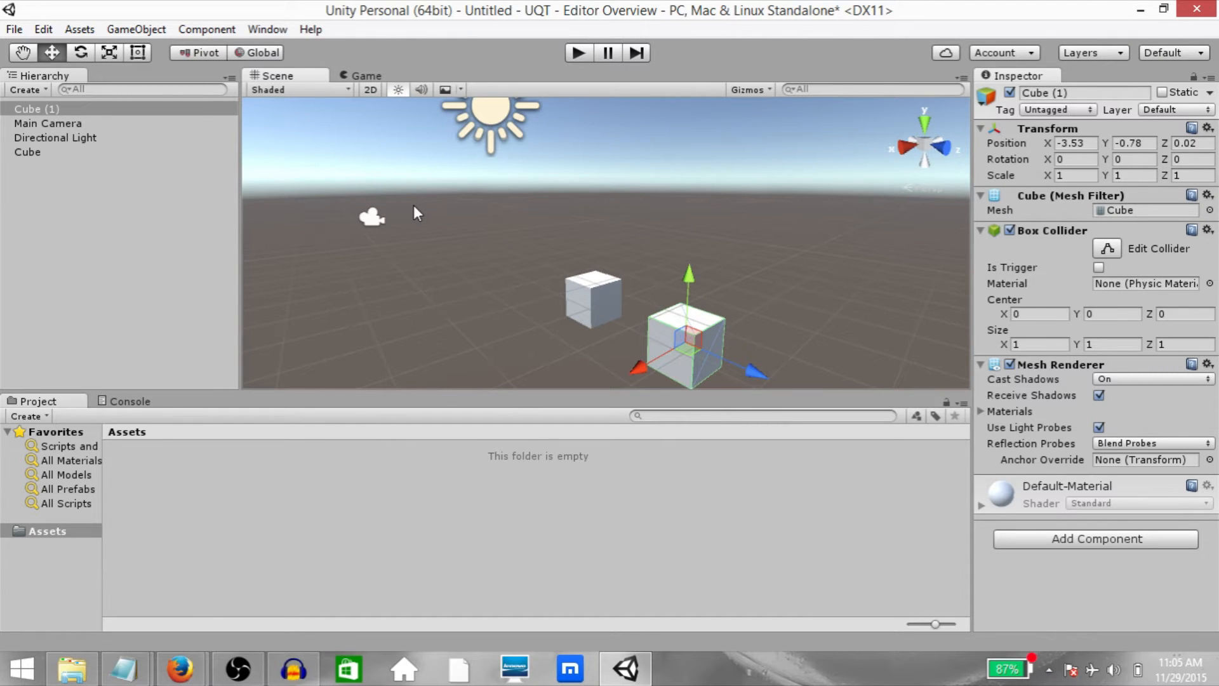
Duplicate the original Cube
right_drag(413, 204, 620, 221)
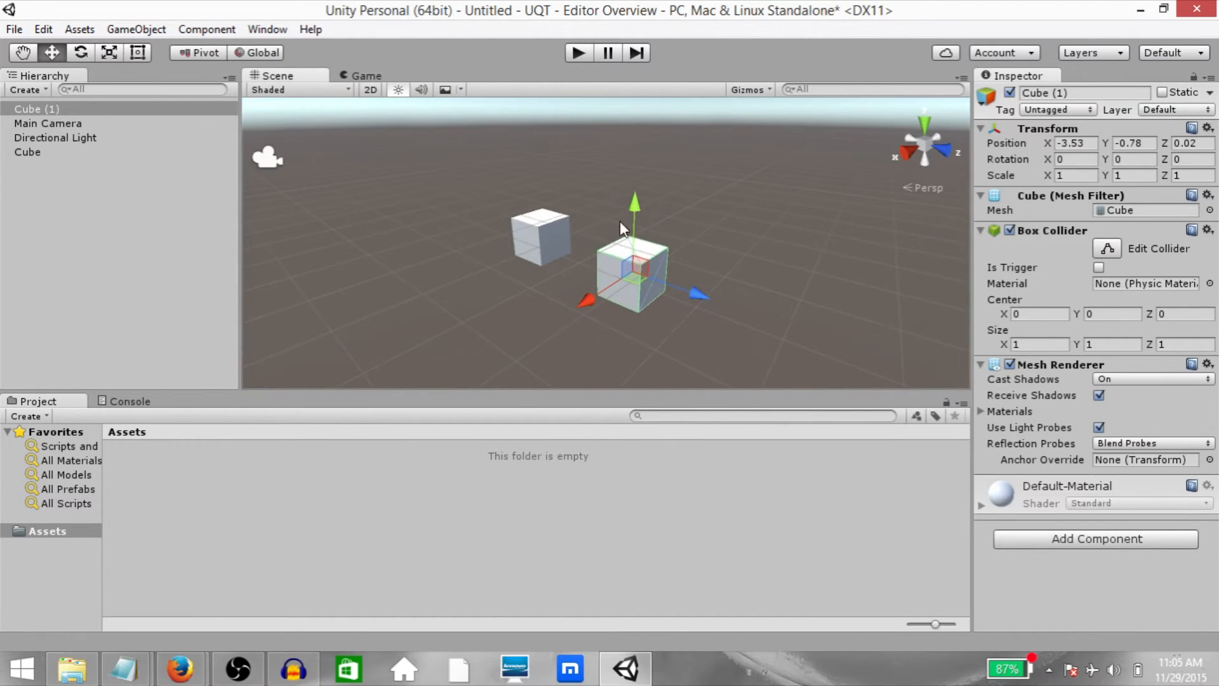
click(526, 241)
key(ctrl+d)
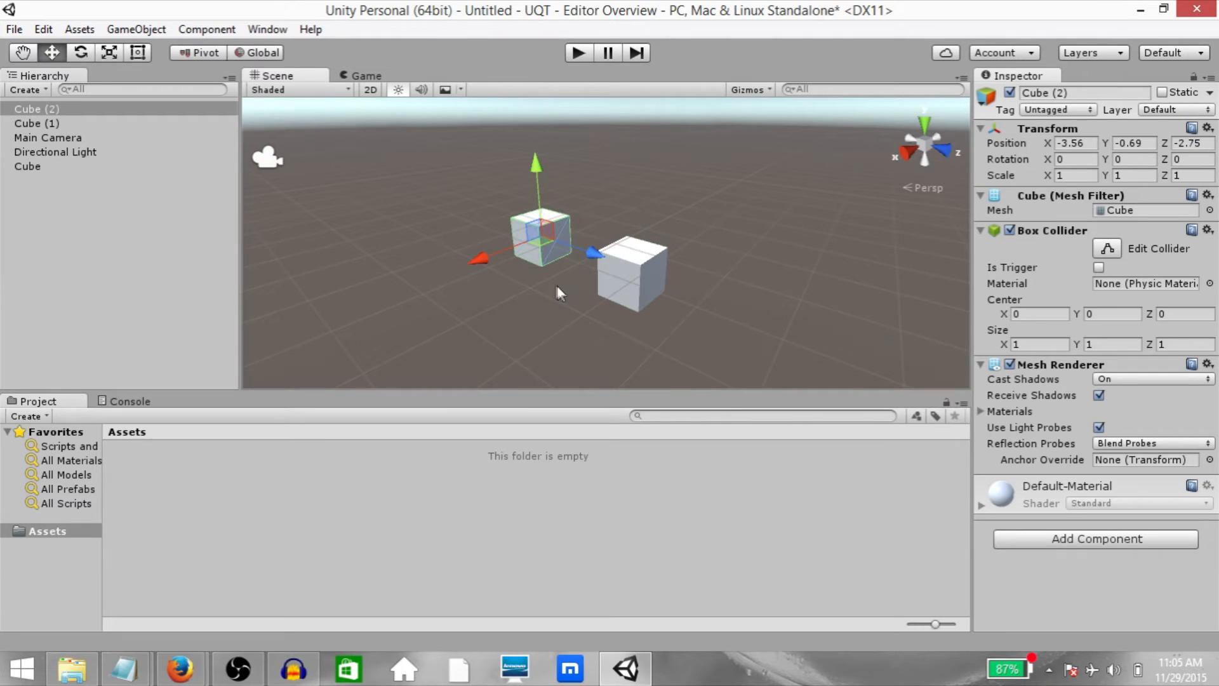
Move Cube (2) below the other cubes and scale it into a flat platform of about 7.65 × 0.21 × 8.27
drag(550, 235, 583, 276)
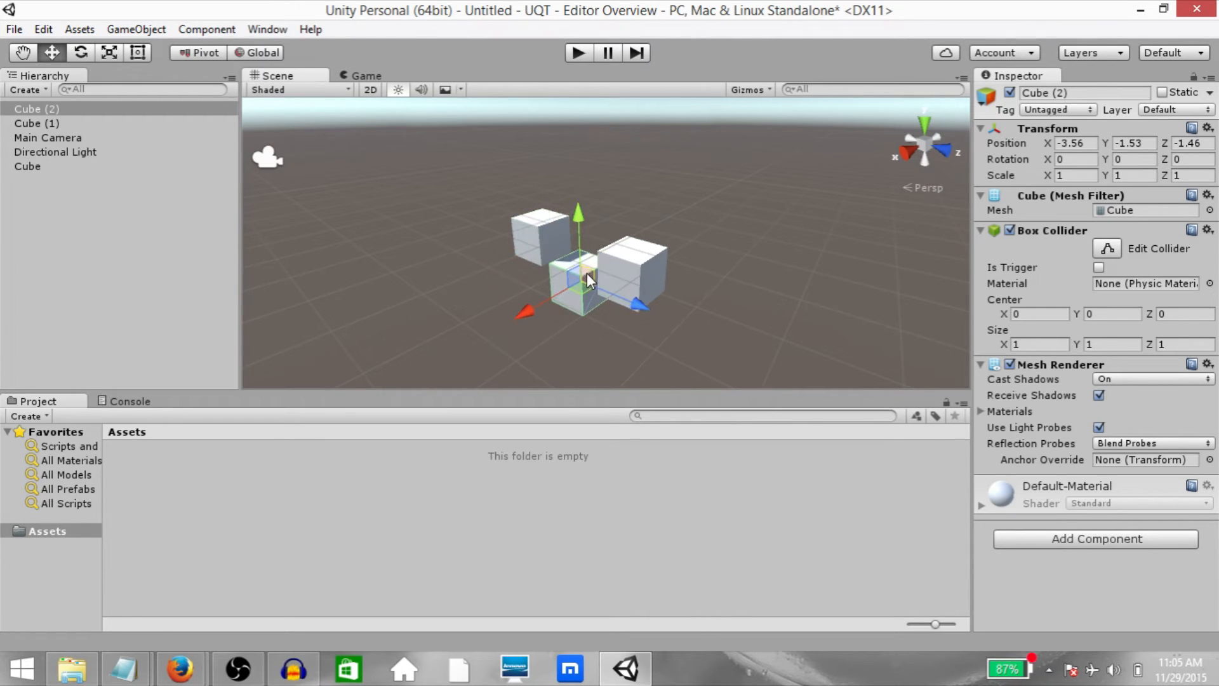
key(r)
drag(581, 213, 595, 258)
drag(524, 313, 391, 362)
drag(638, 305, 938, 380)
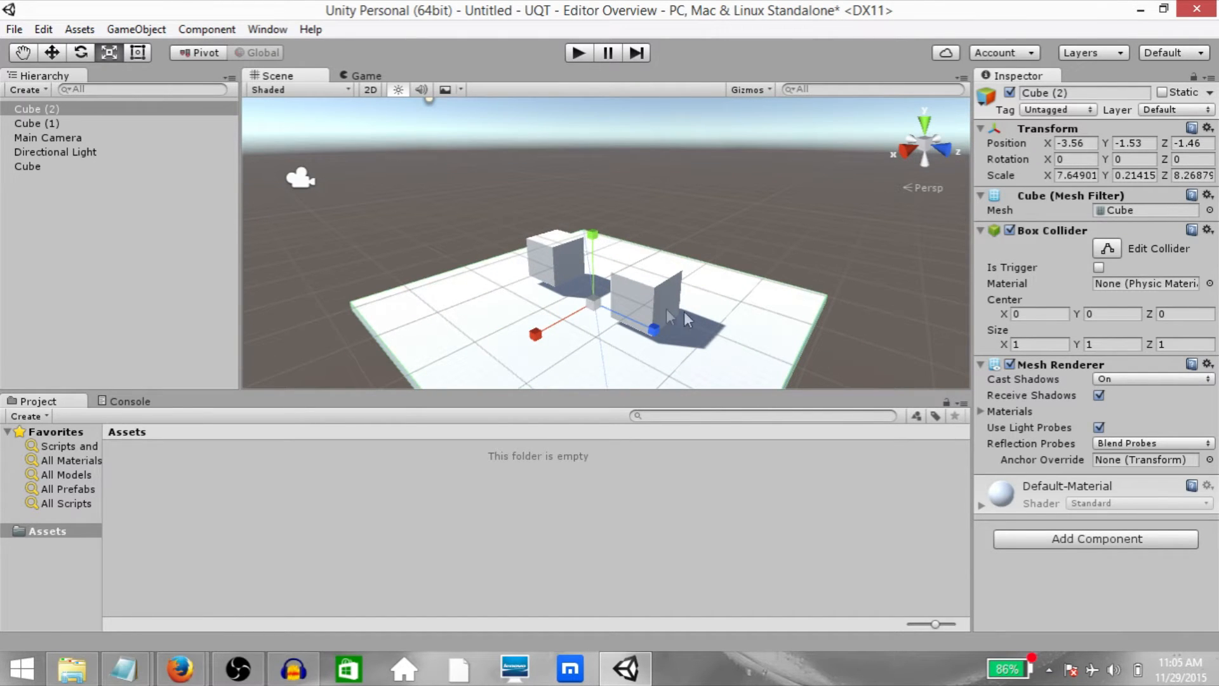
scroll(775, 310, down, 5)
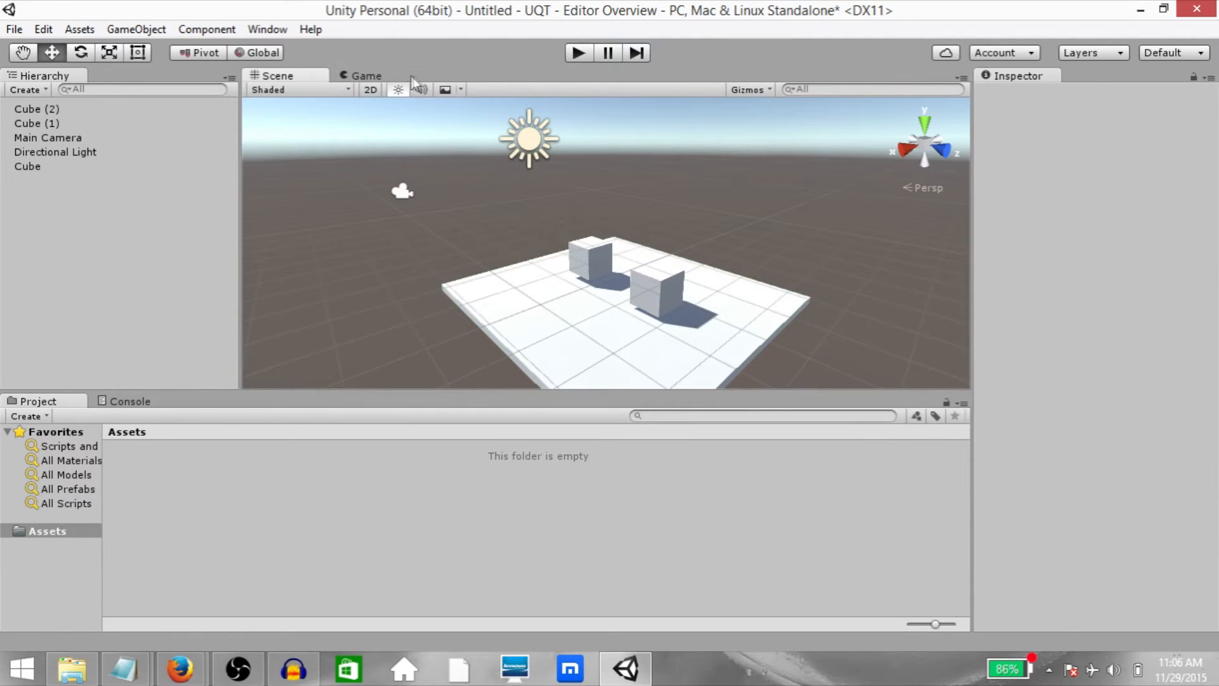
Turn the scene view's lighting off, compare it with the Game view, and turn the lighting back on
click(398, 90)
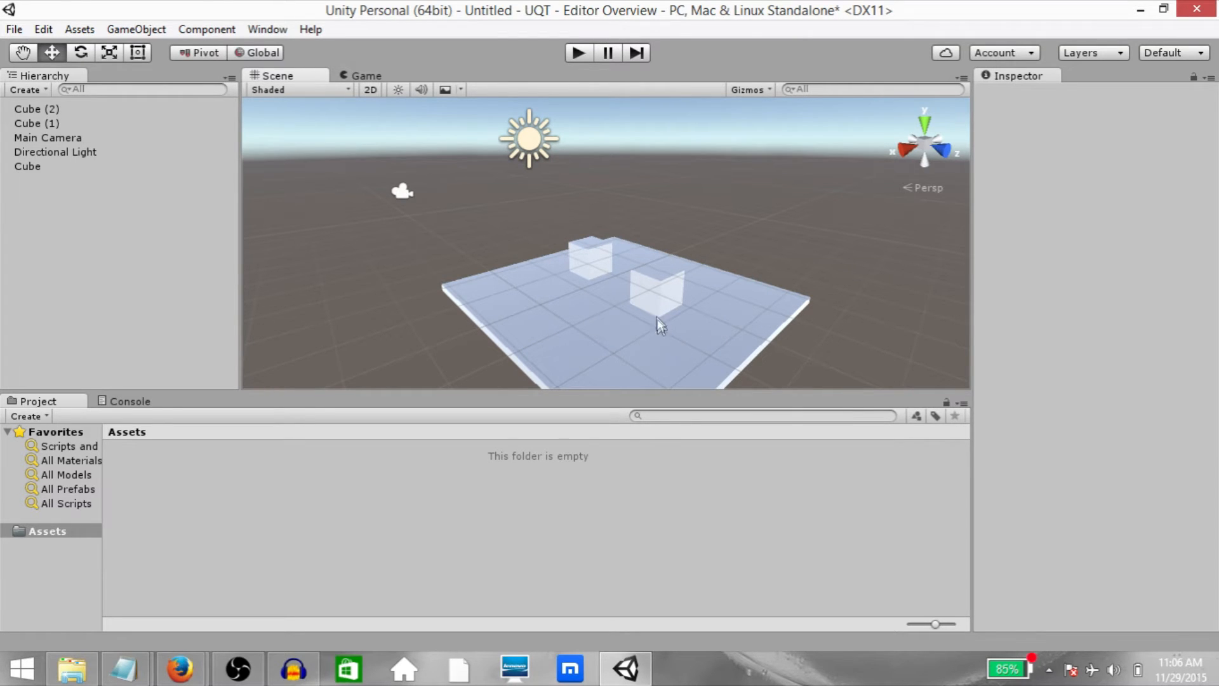
click(367, 76)
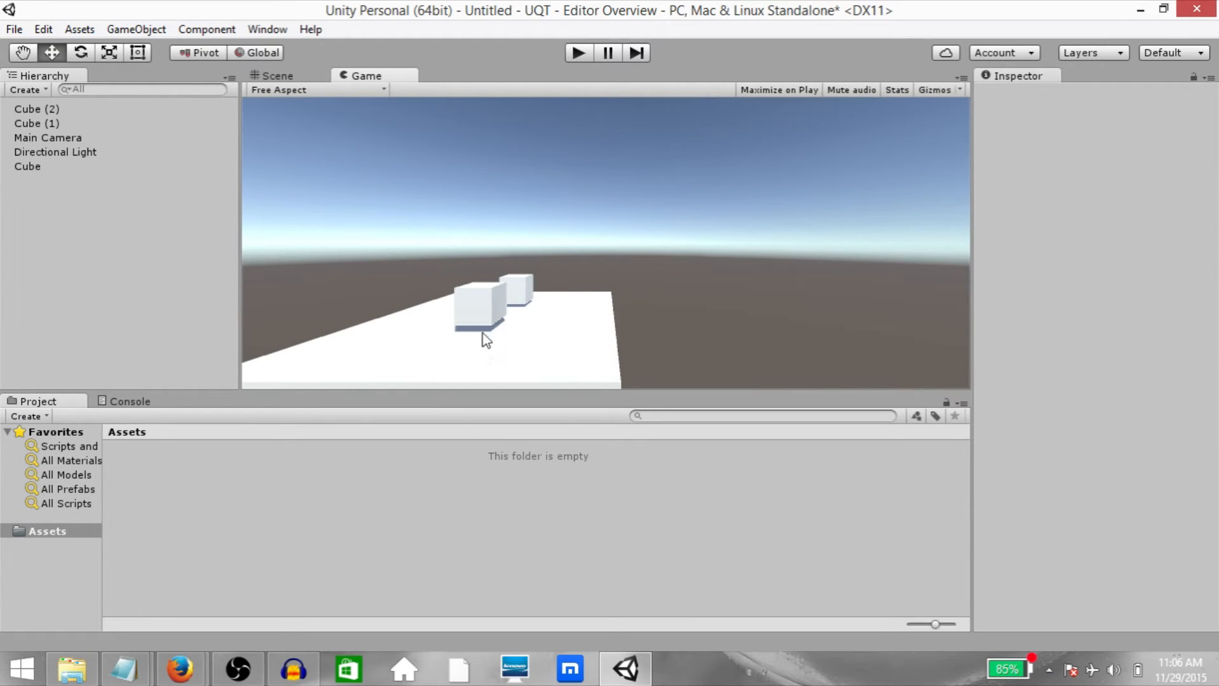
click(286, 78)
click(402, 191)
alt+drag(462, 218, 508, 190)
click(398, 89)
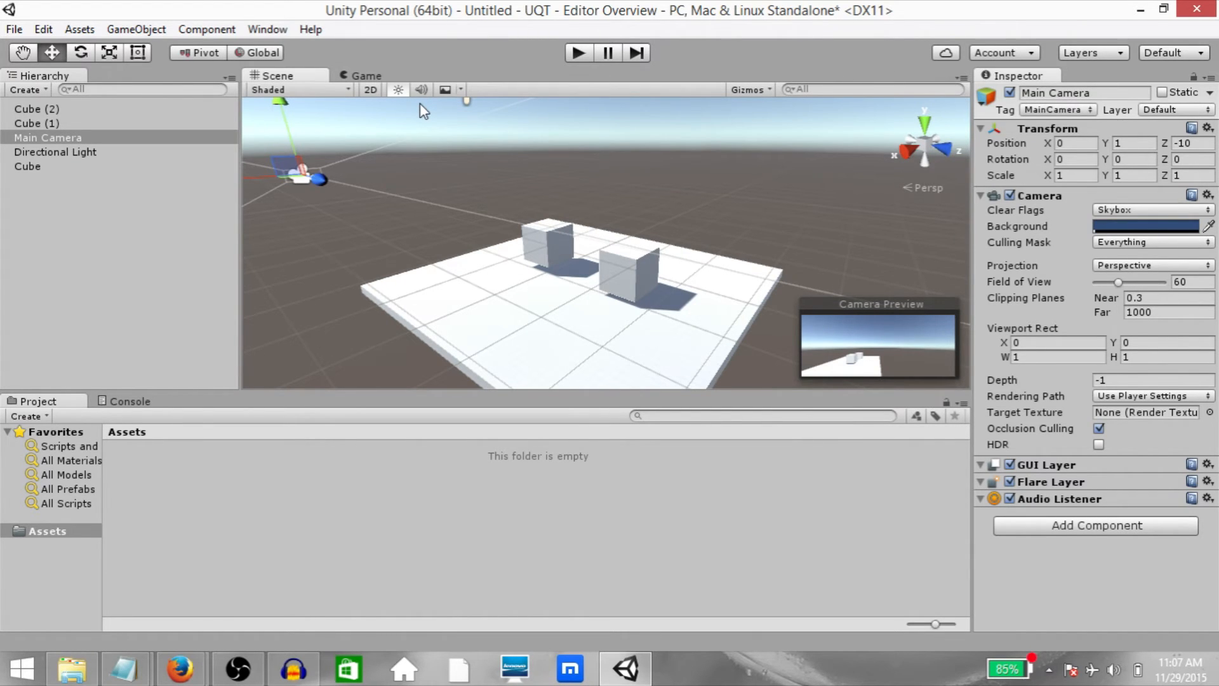
Examine the scene view's effect options for Skybox, Fog, Flares and Animated Materials
click(461, 90)
click(463, 92)
click(464, 92)
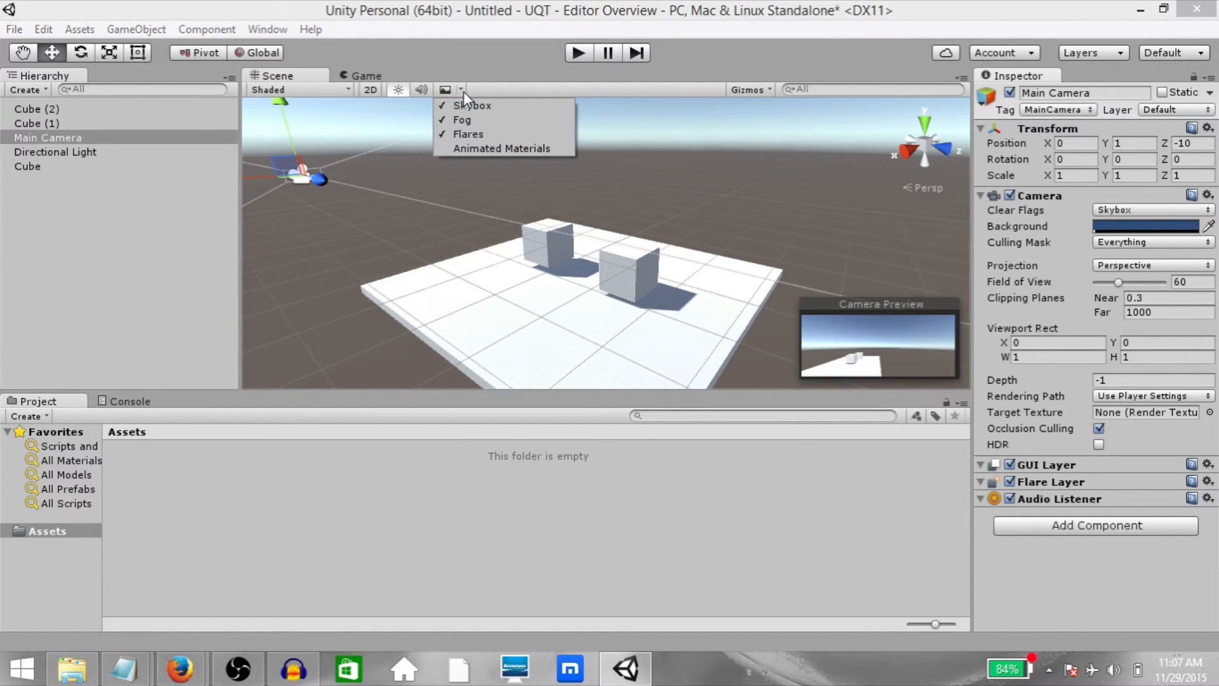
click(493, 122)
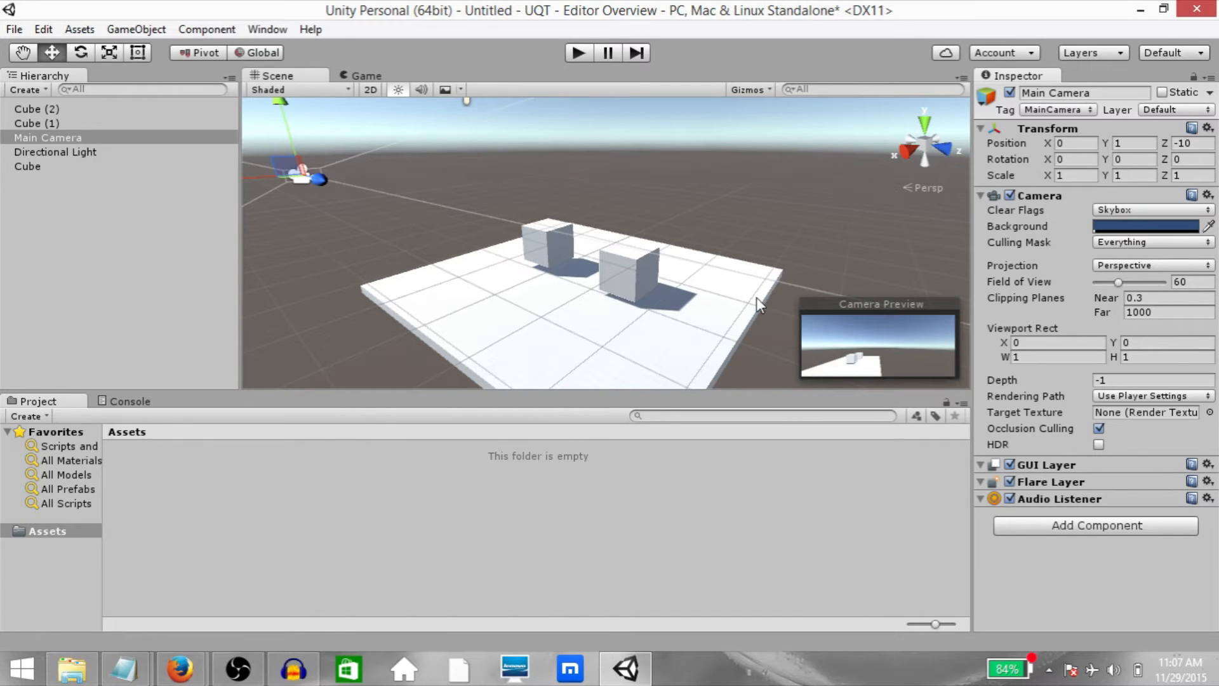
click(461, 89)
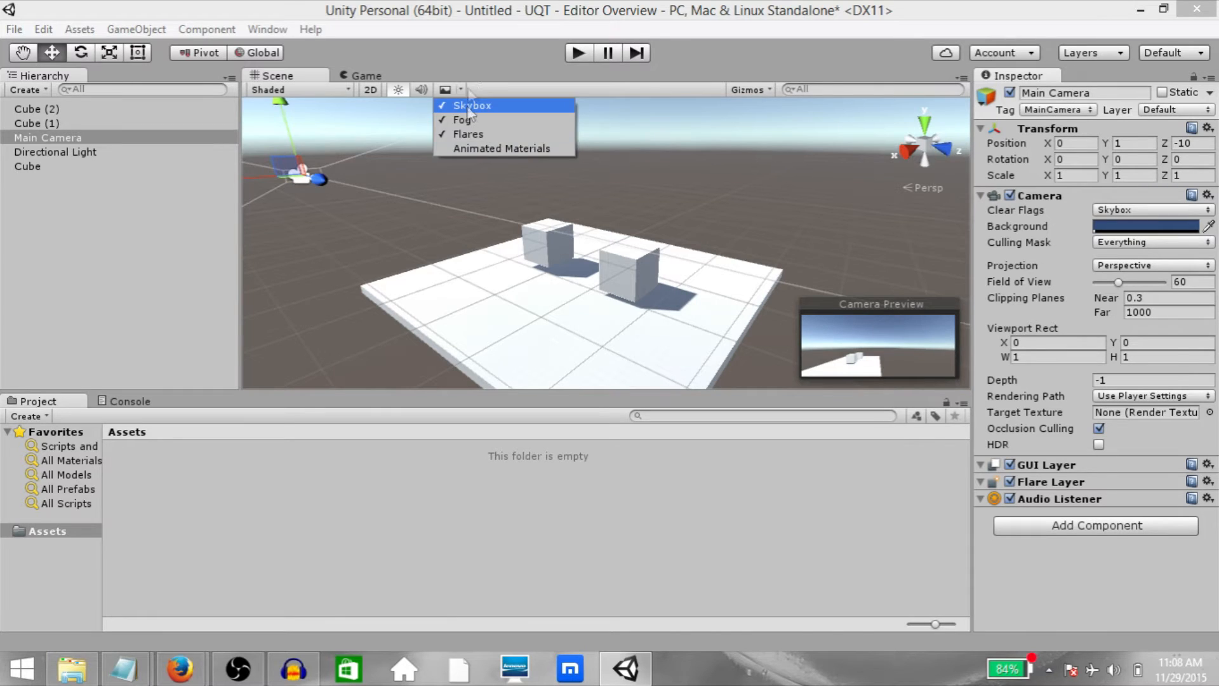
click(454, 83)
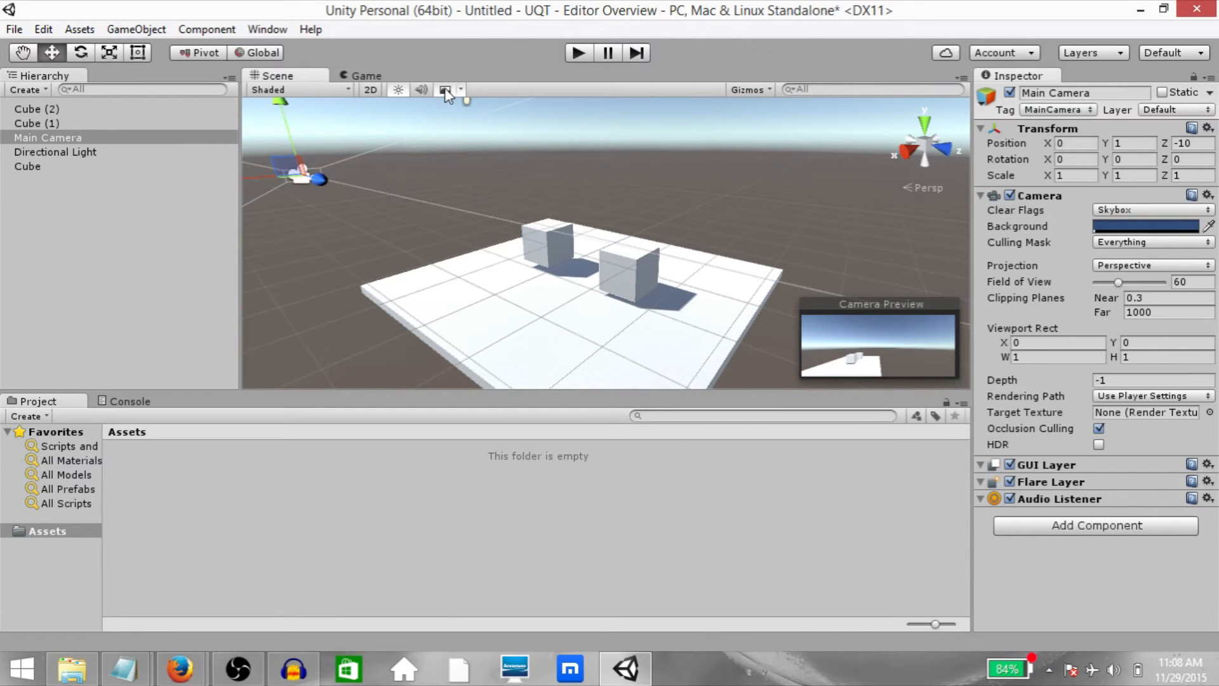
Turn all scene view effects off, check the effect options, and turn the effects back on
click(463, 89)
click(447, 88)
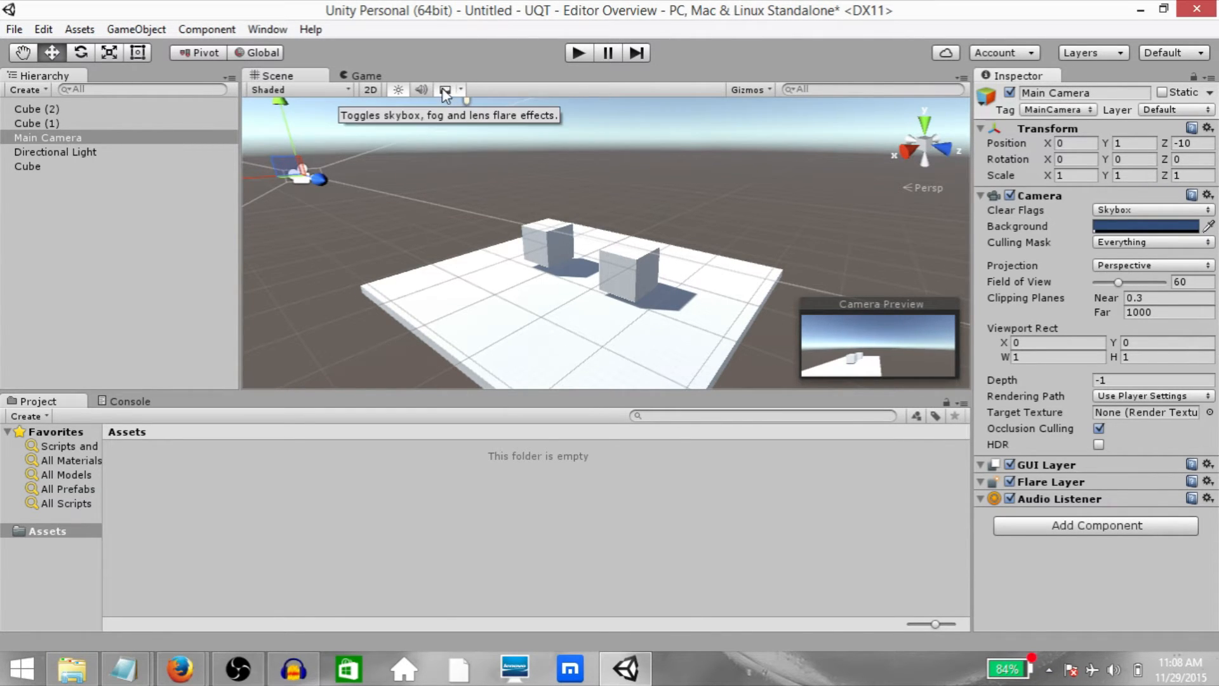
click(445, 90)
click(461, 90)
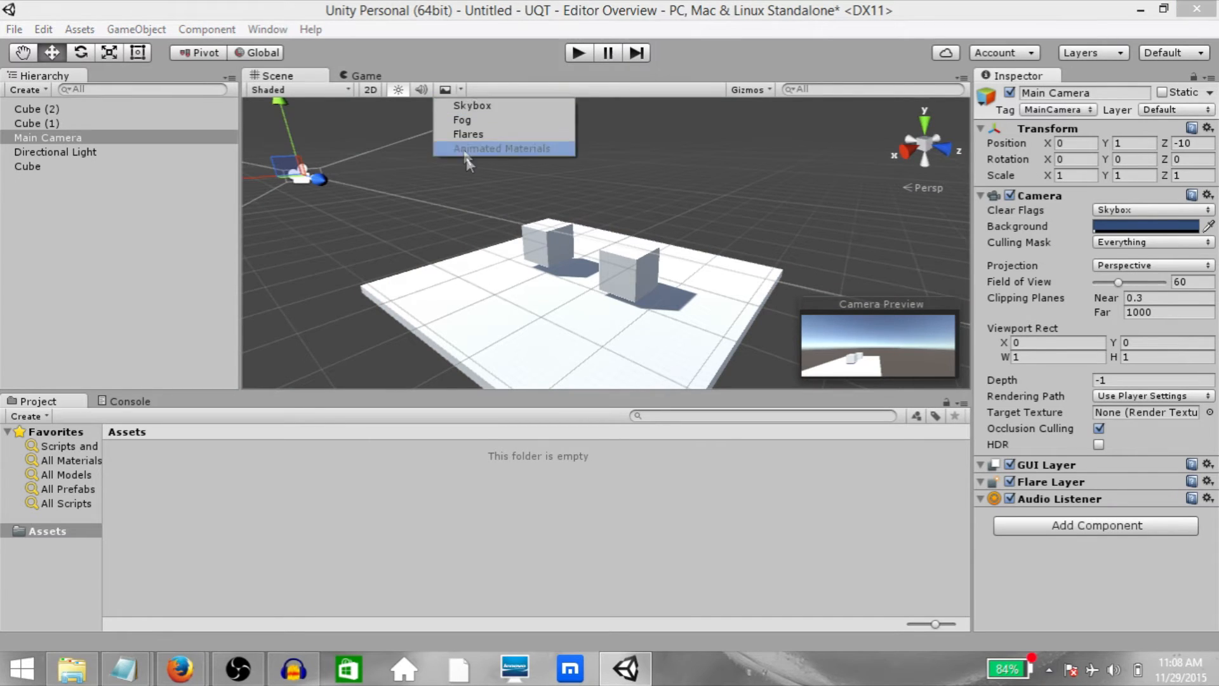
click(445, 90)
click(444, 90)
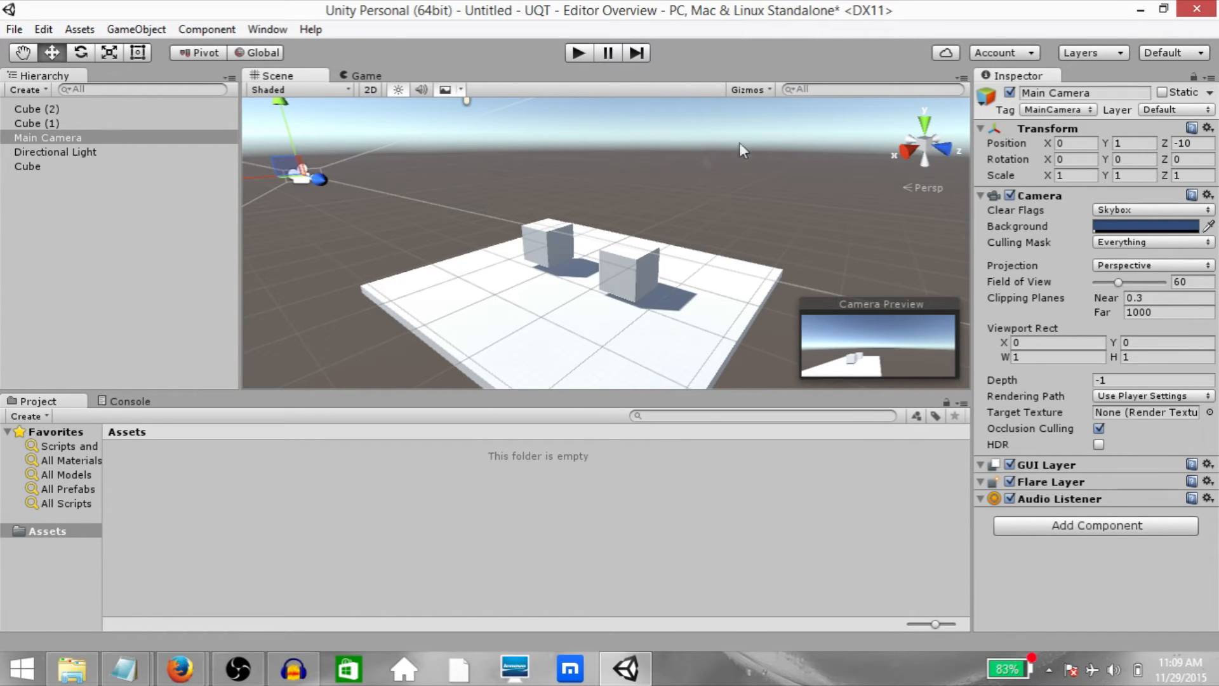
Turn off 3D Icons in the scene view's gizmo settings
click(753, 89)
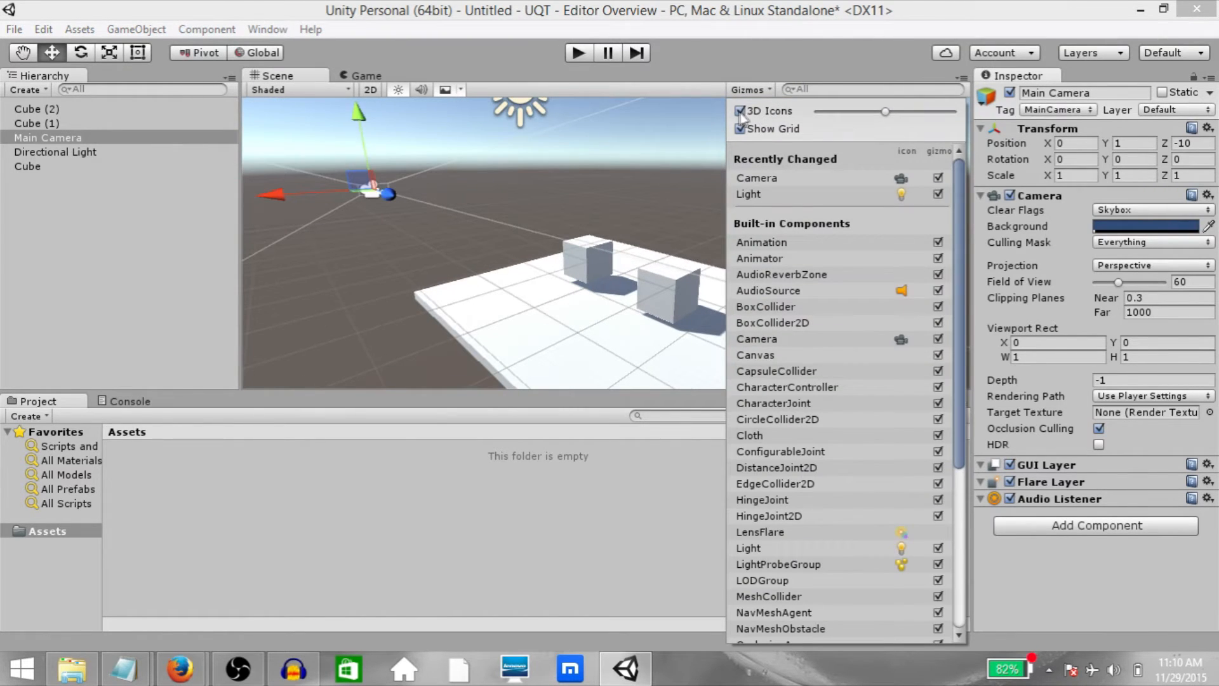
click(668, 153)
key(q)
alt+drag(692, 154, 557, 127)
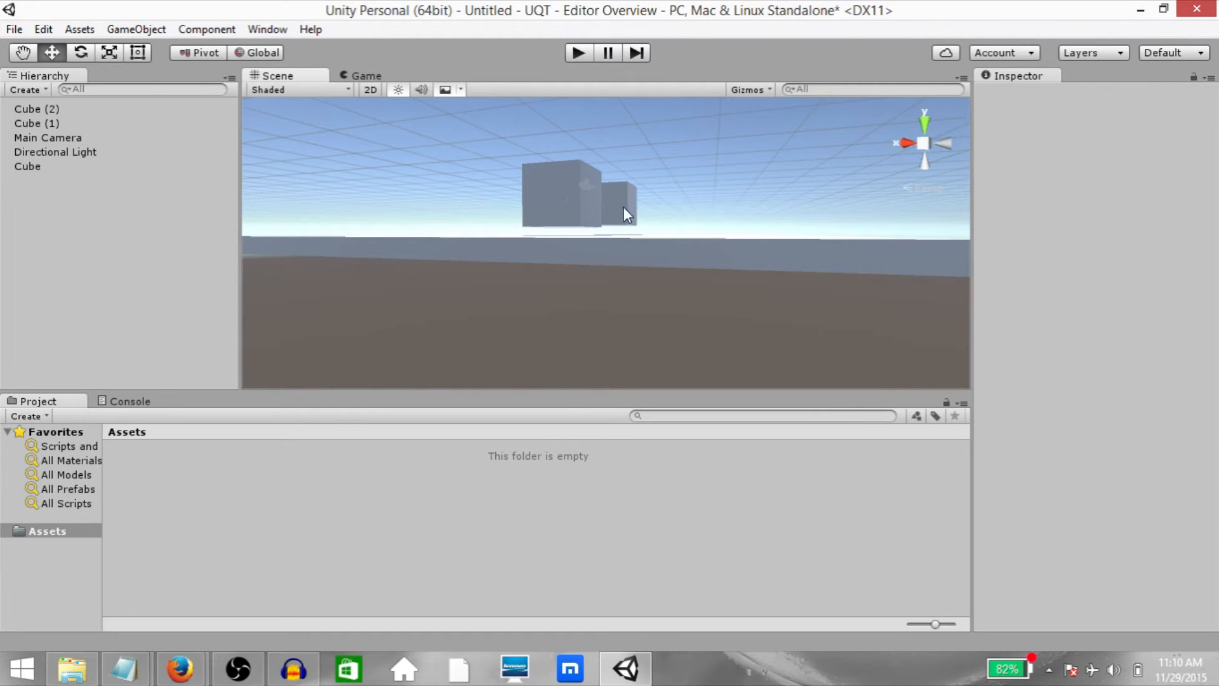
click(747, 90)
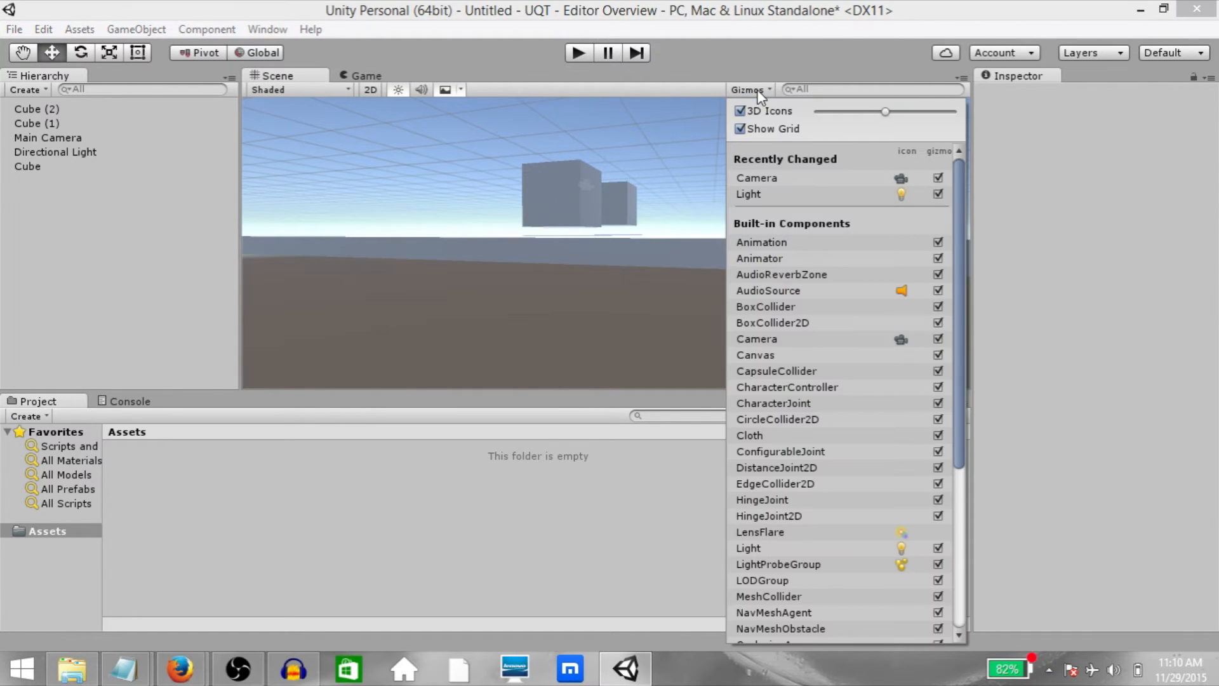
click(742, 111)
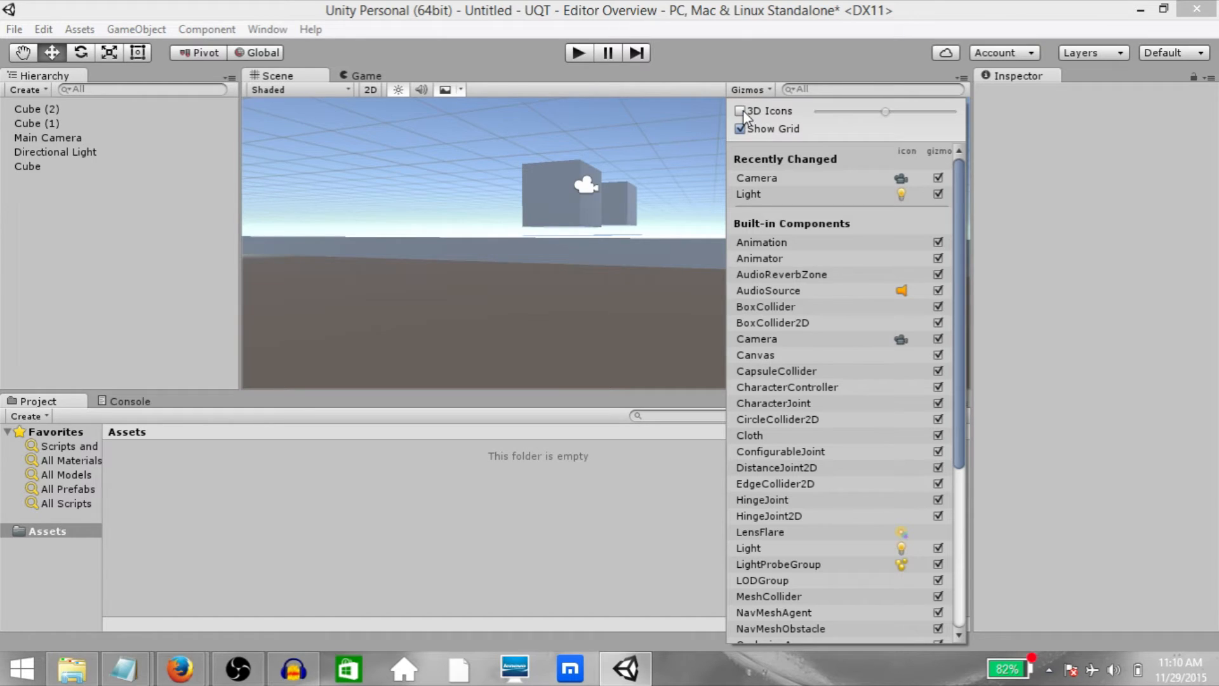
click(530, 181)
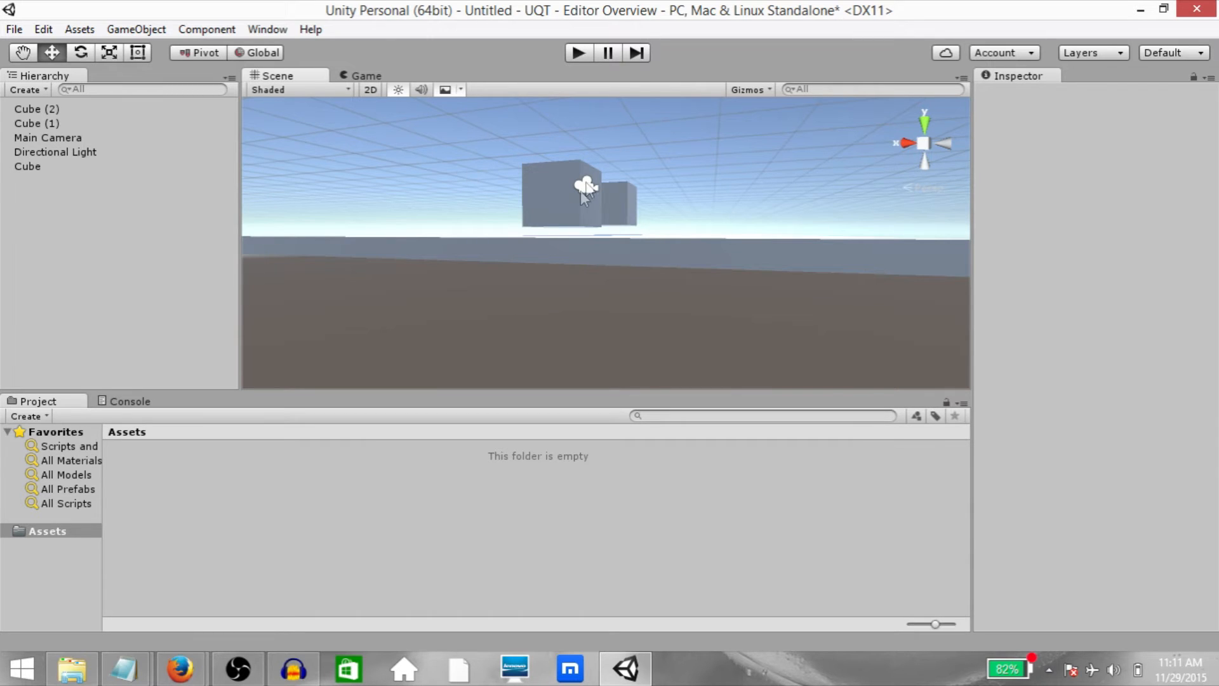
Turn 3D Icons back on and check how the camera icon displays behind the cubes
mouse_move(628, 197)
alt+mouse_down()
mouse_move(736, 289)
mouse_move(444, 253)
mouse_move(321, 188)
mouse_move(456, 228)
mouse_move(482, 264)
mouse_move(635, 191)
alt+mouse_up()
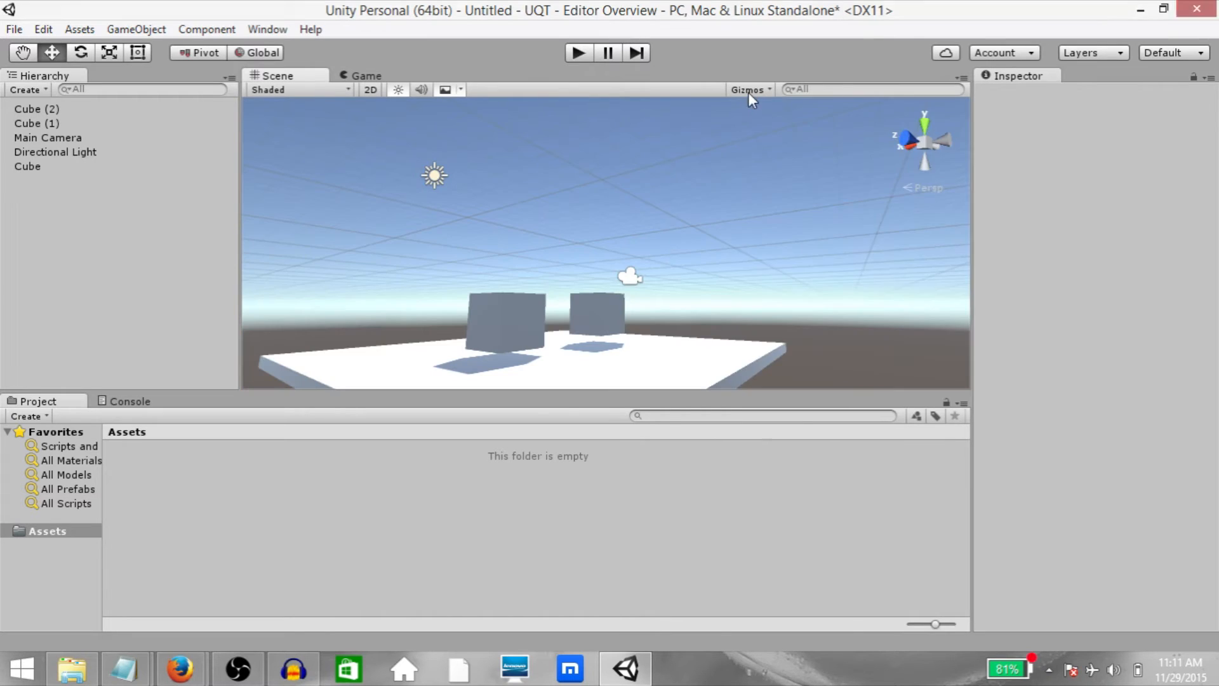
click(748, 93)
click(743, 109)
click(607, 245)
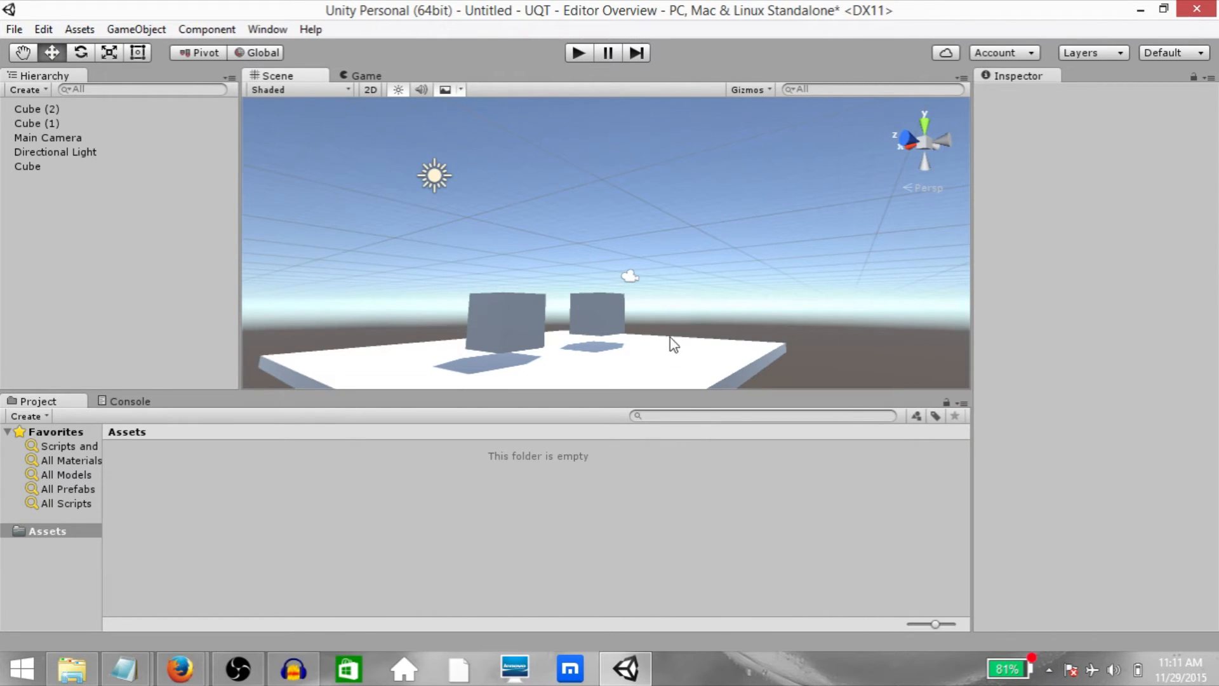
mouse_move(705, 314)
alt+mouse_down()
mouse_move(721, 319)
mouse_move(717, 293)
alt+mouse_up()
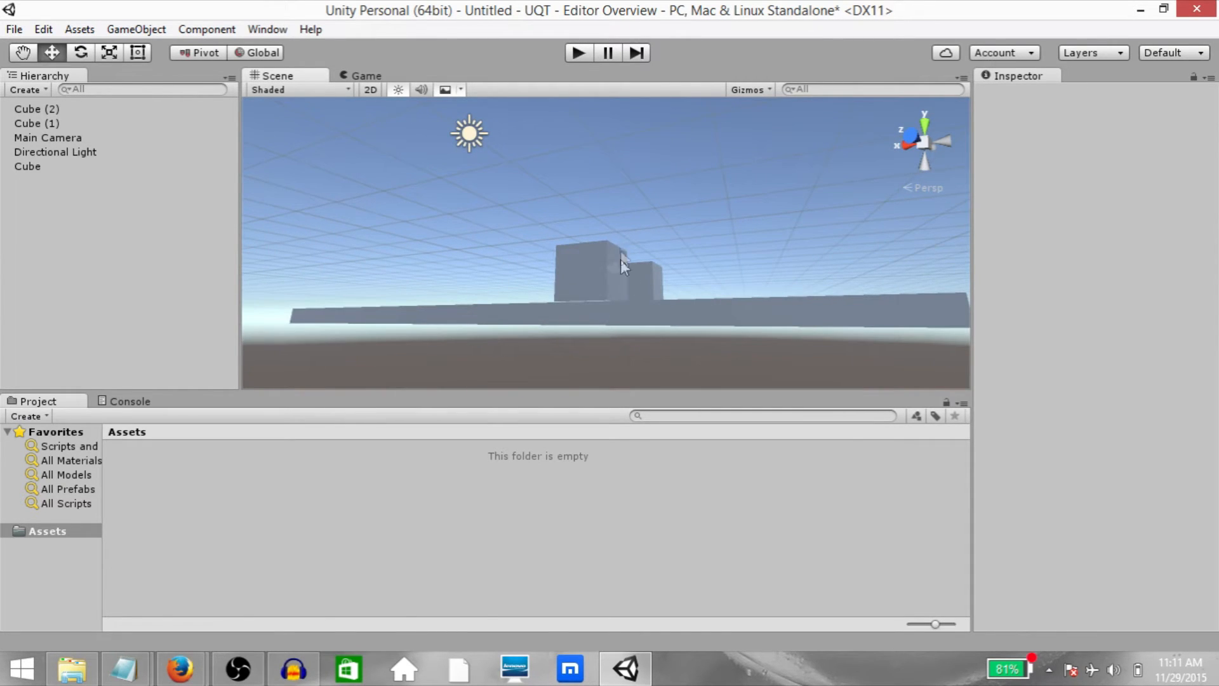
alt+drag(718, 289, 544, 114)
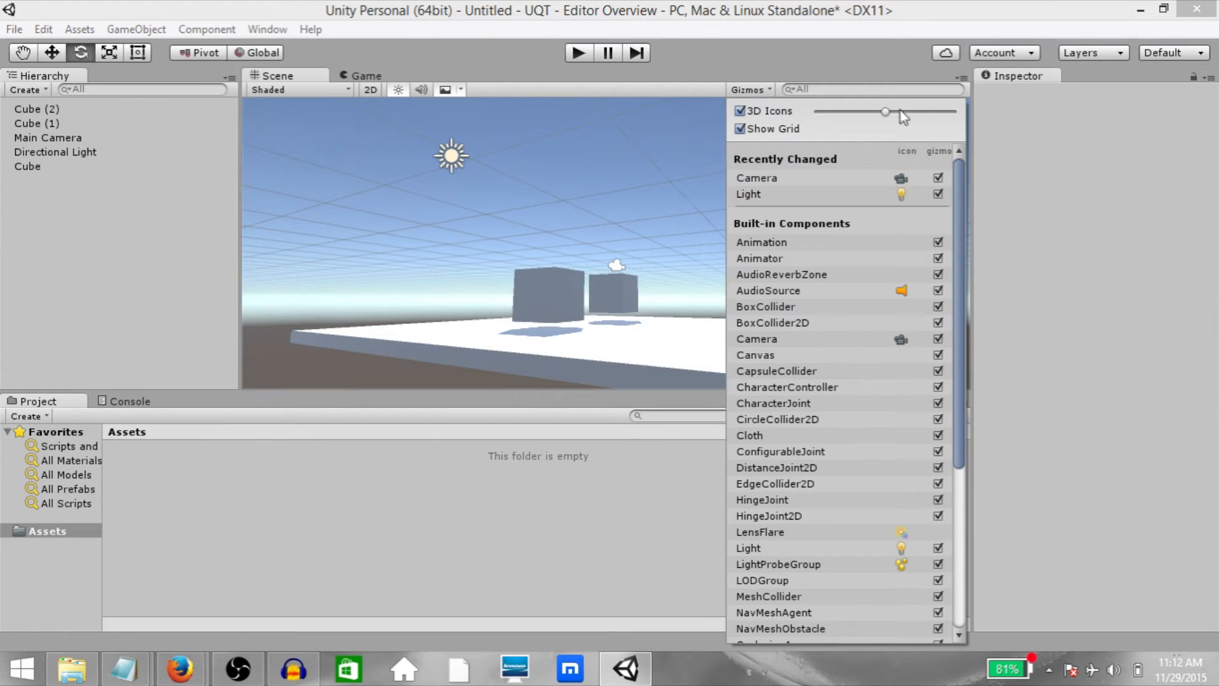
Try different sizes for the 3D icons in the scene view's gizmo settings
mouse_move(886, 114)
mouse_down()
mouse_move(851, 114)
mouse_move(883, 114)
mouse_up()
click(604, 181)
alt+drag(675, 185, 665, 325)
scroll(664, 325, down, 10)
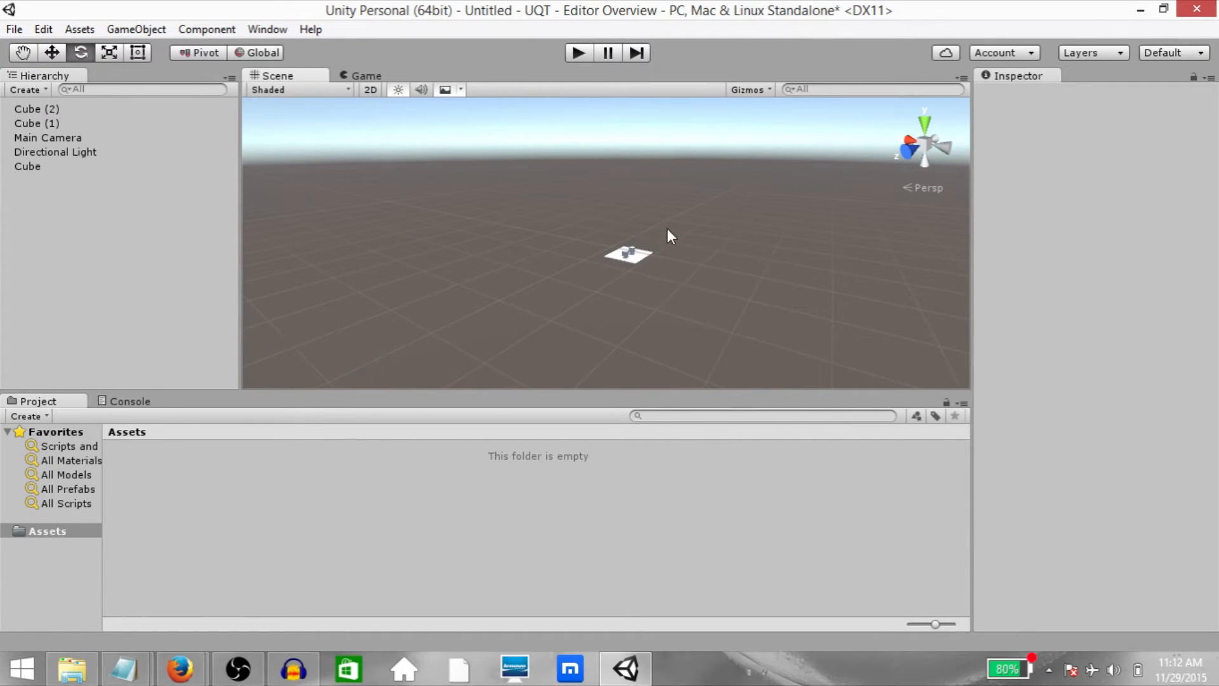
click(750, 89)
drag(888, 113, 928, 113)
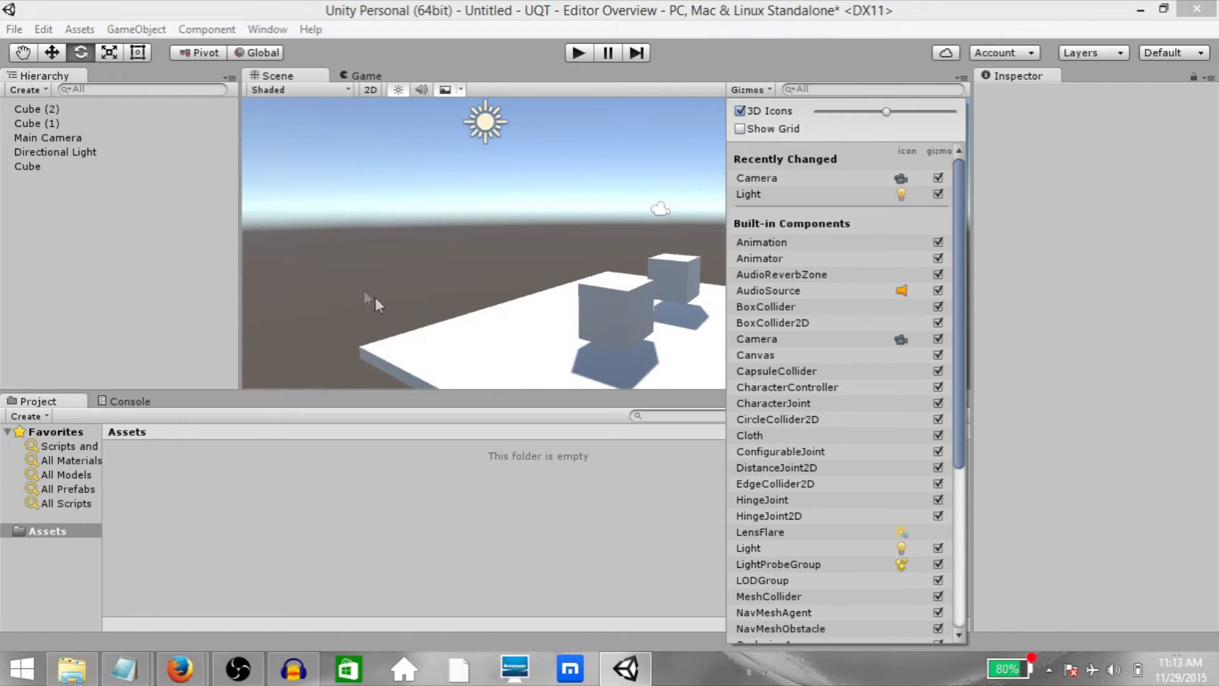
Turn on Show Grid for the scene view and look through the list of built-in component gizmos
click(760, 129)
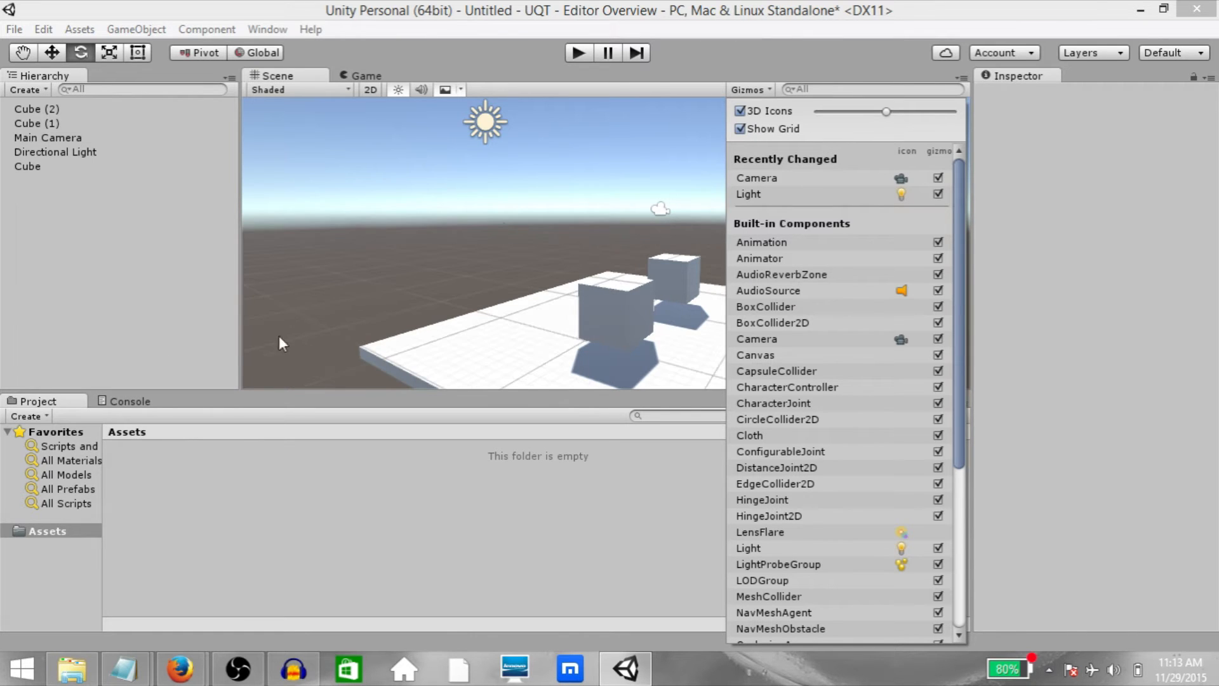
scroll(780, 289, down, 2)
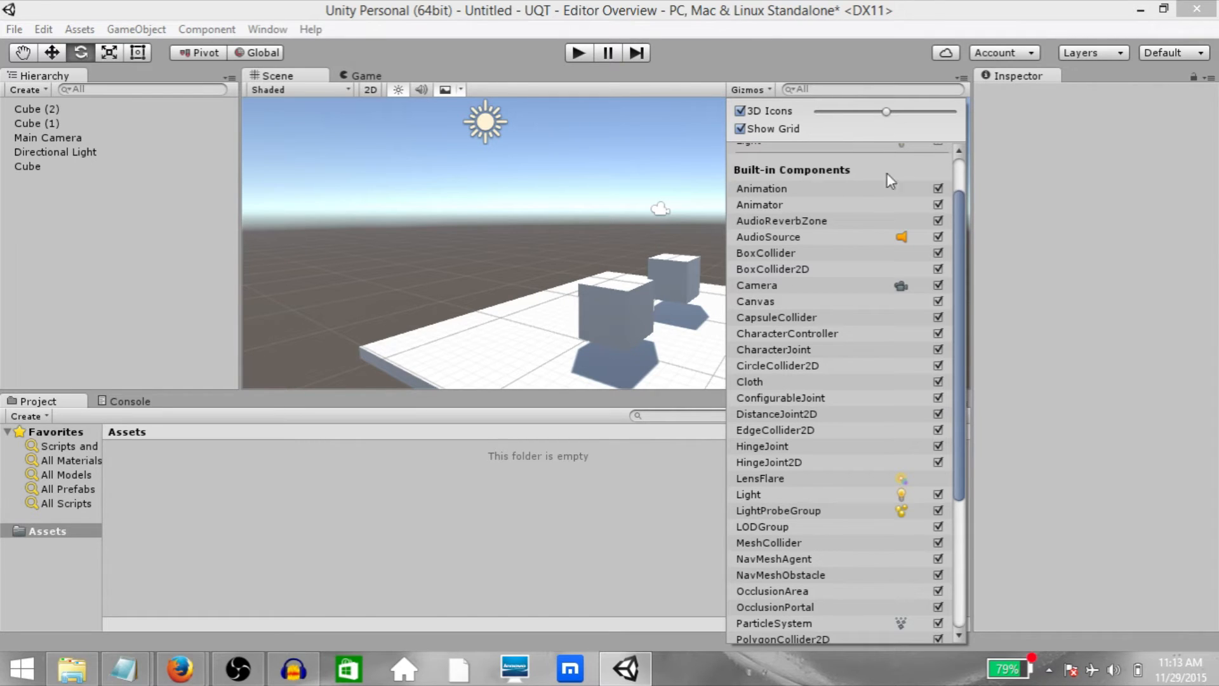
scroll(889, 190, up, 2)
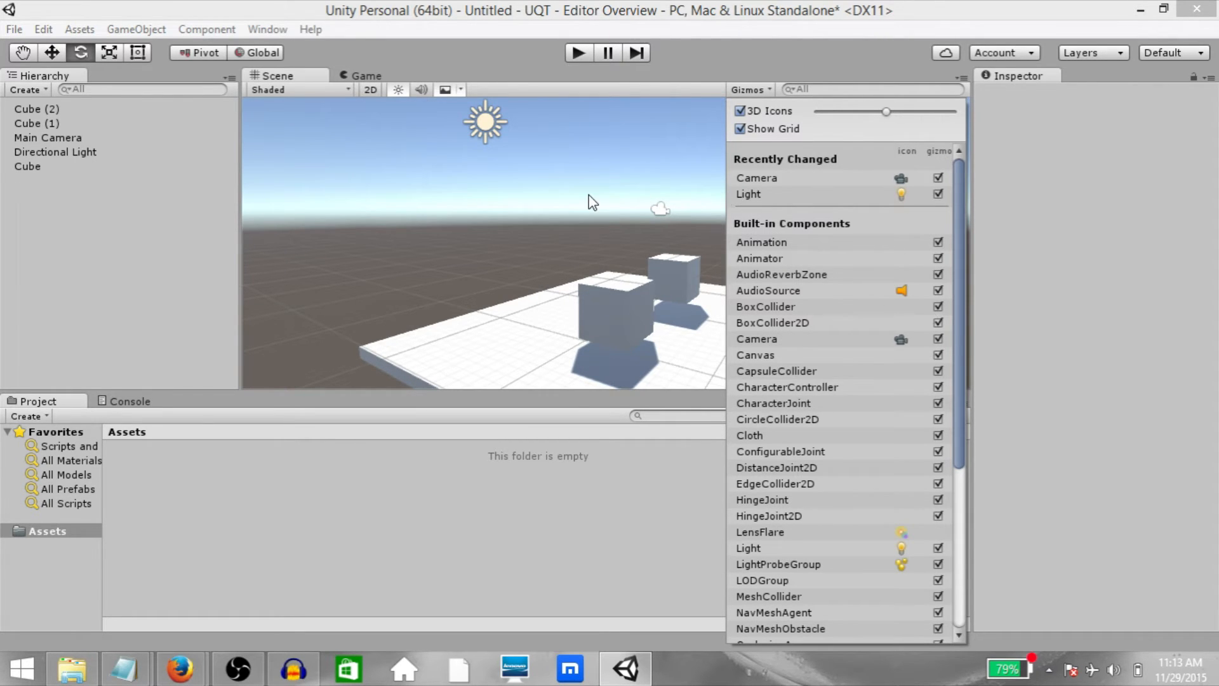
Select the Main Camera and switch the Camera component's icon and gizmo off and back on
alt+drag(589, 196, 883, 243)
click(442, 185)
scroll(402, 261, down, 3)
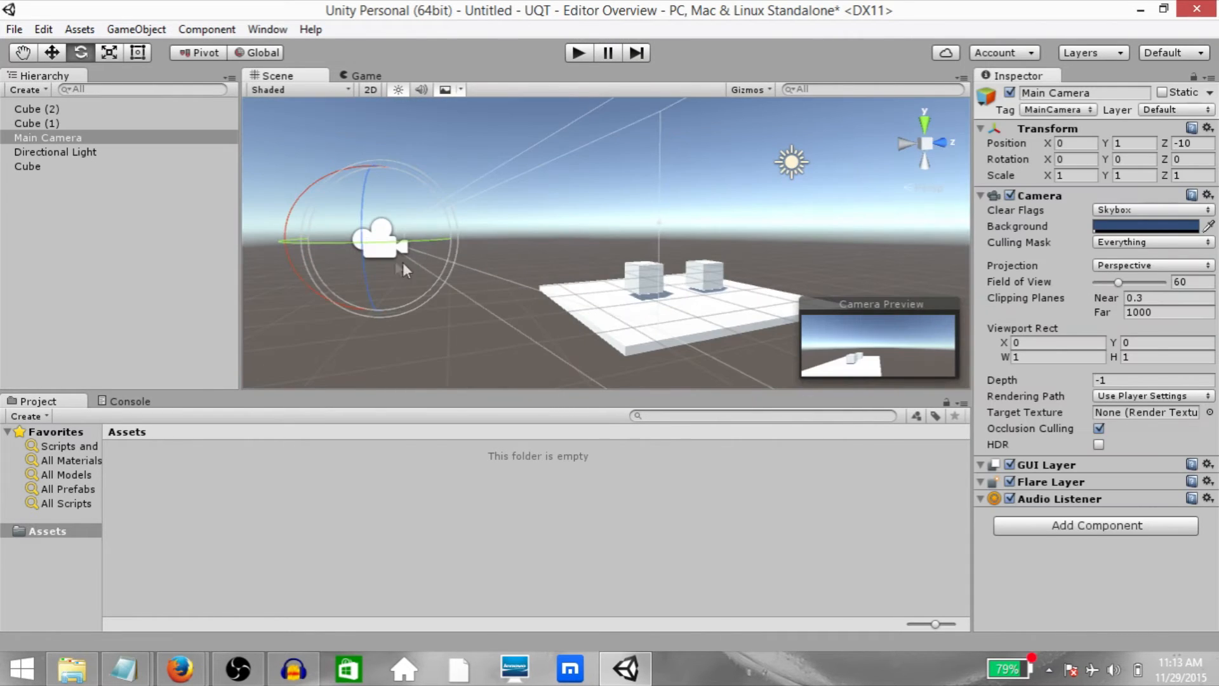
alt+drag(349, 278, 422, 208)
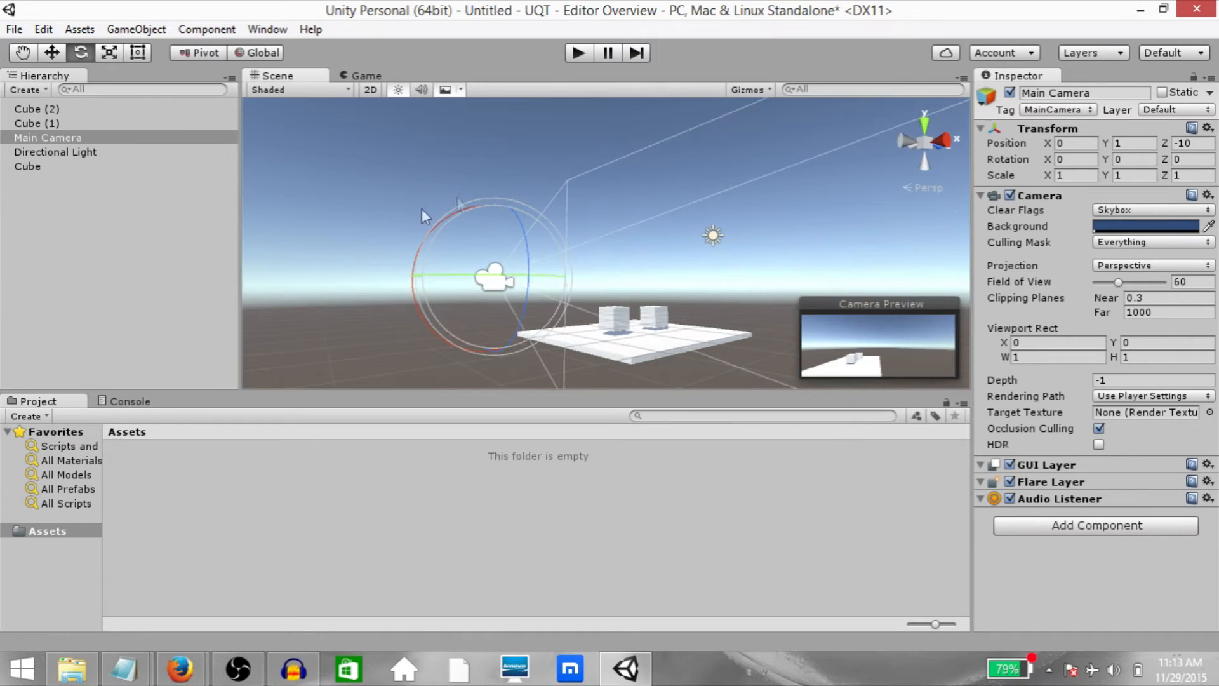
click(764, 90)
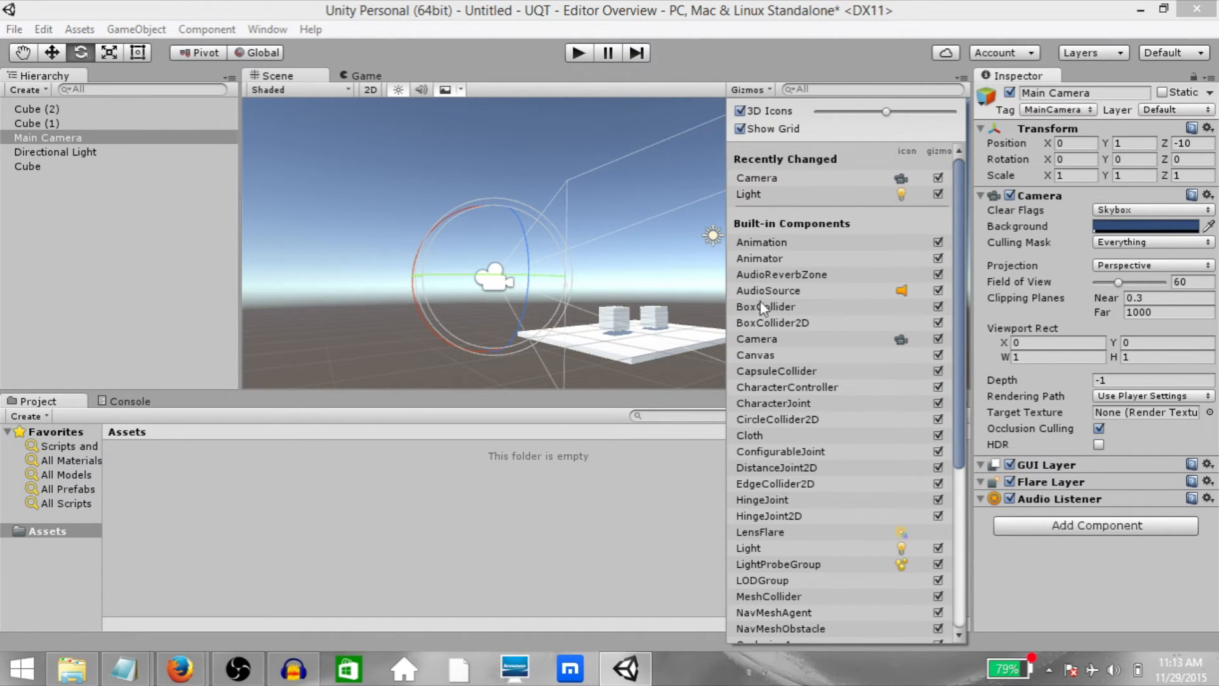
click(901, 340)
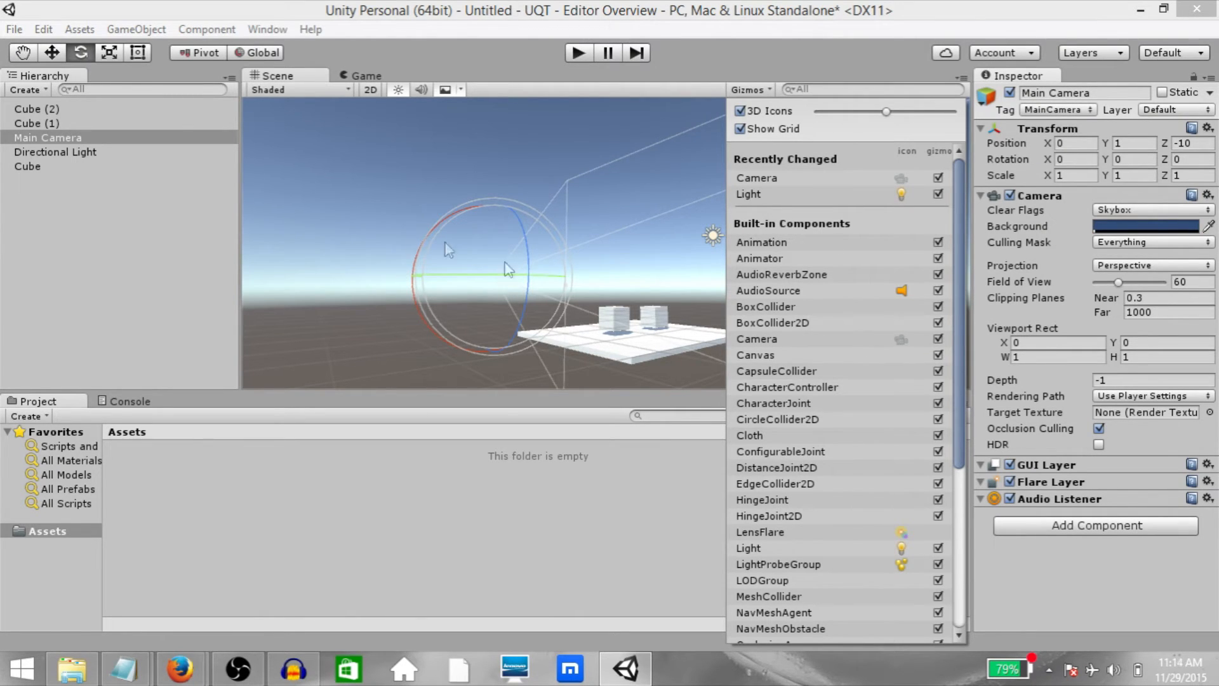
click(901, 340)
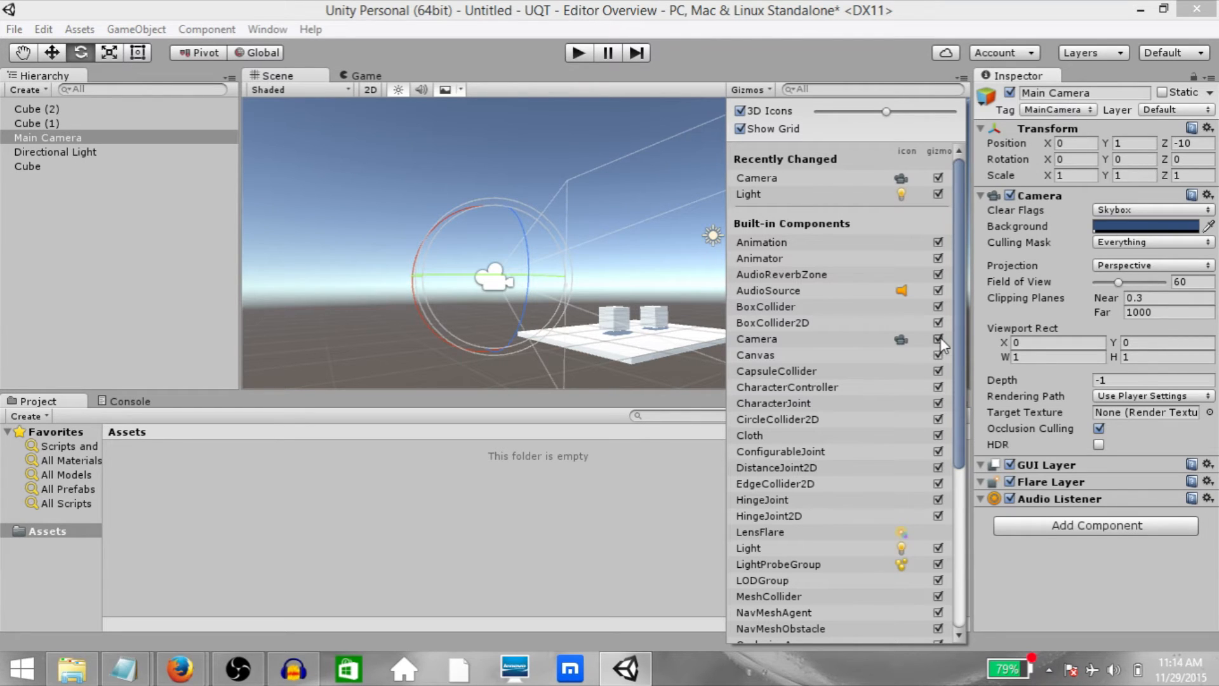
click(938, 338)
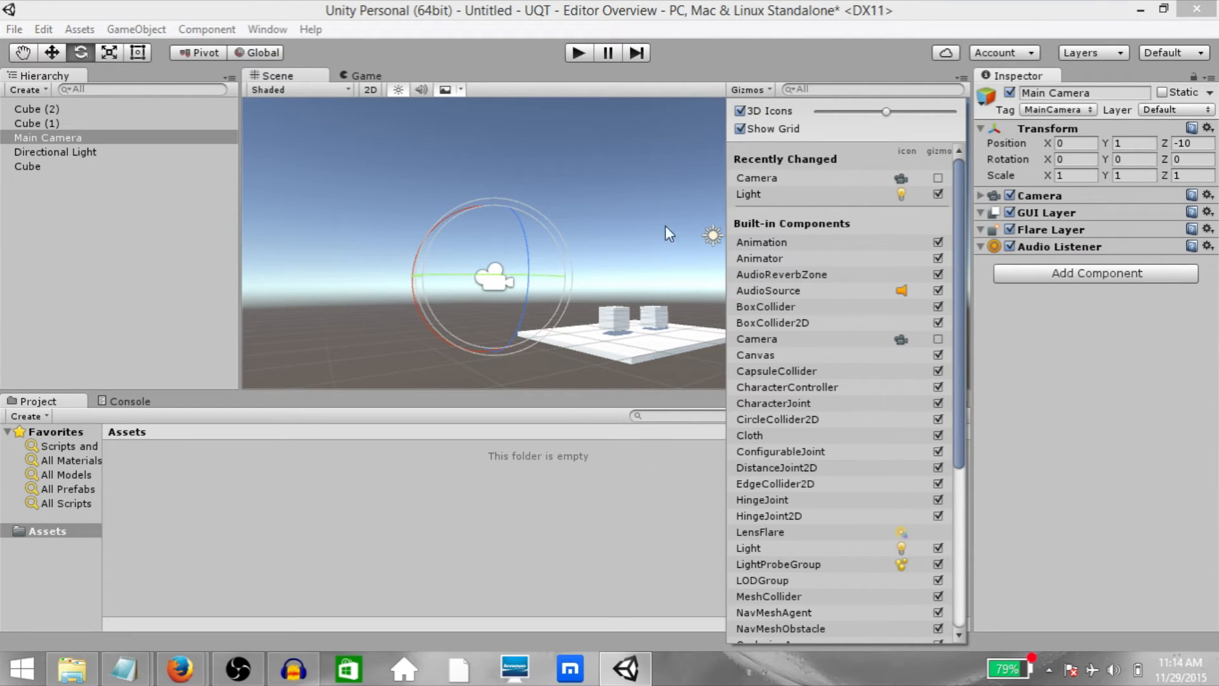
click(938, 338)
Select the Directional Light and hide the Light component's icon in the scene view
alt+drag(594, 341, 601, 243)
click(588, 254)
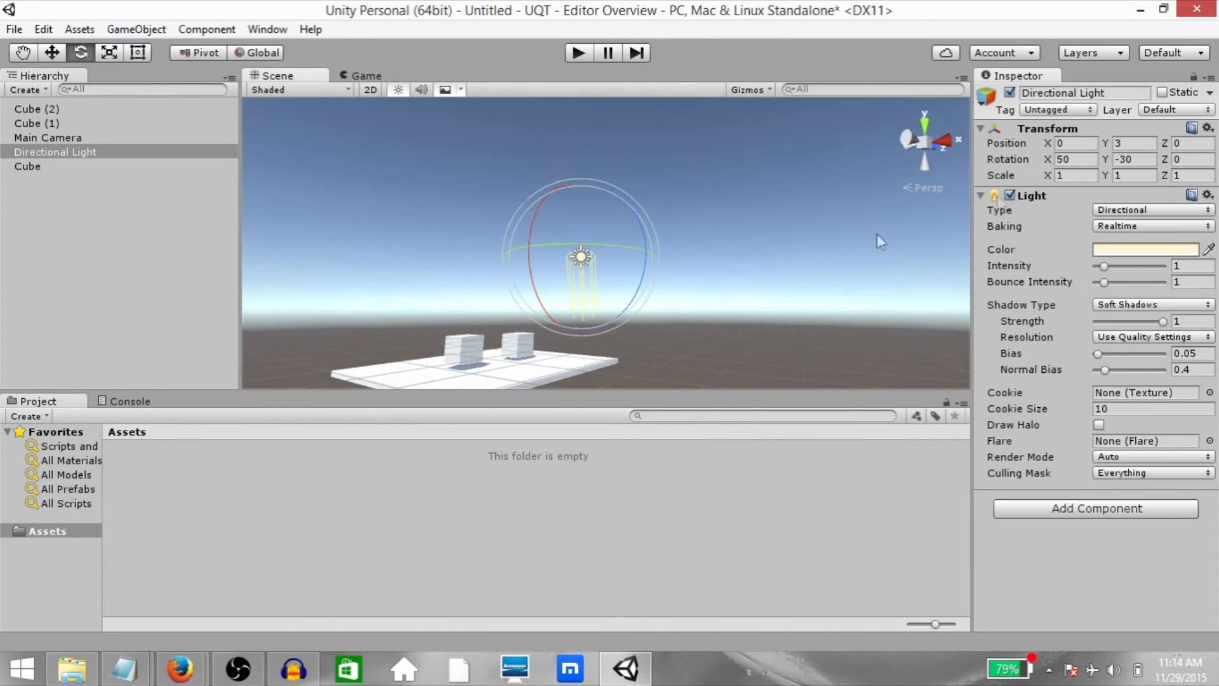
click(751, 89)
click(901, 547)
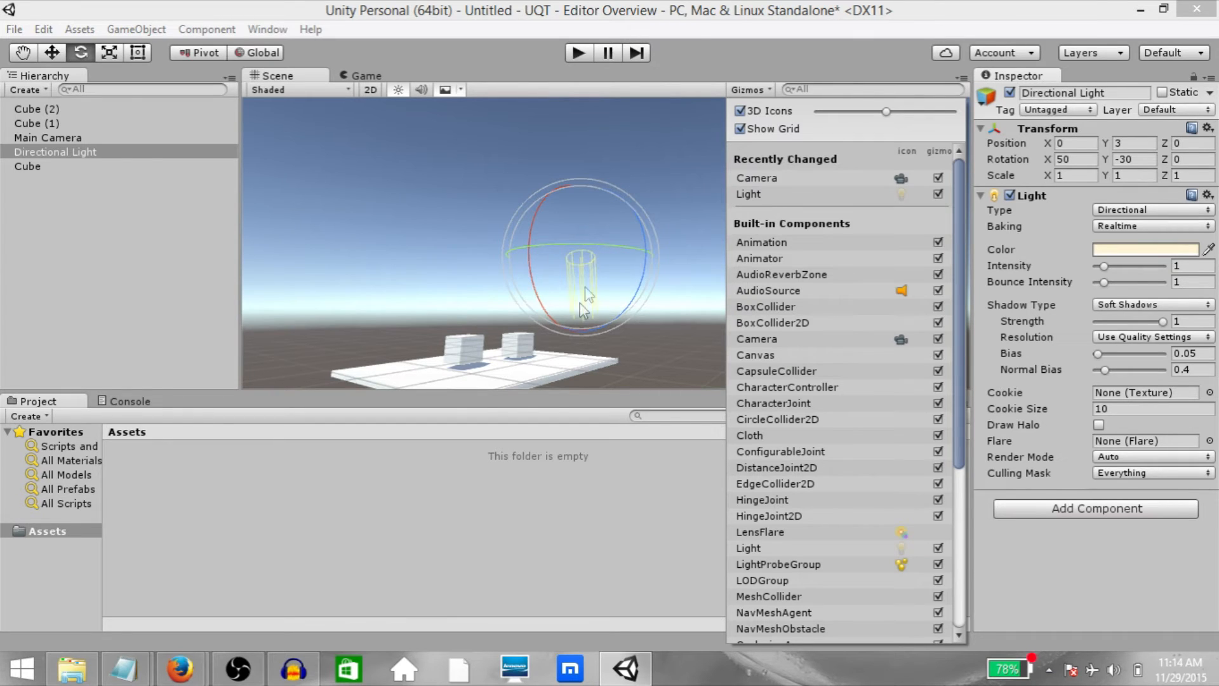
Switch the Light component's gizmo off and back on and show its icon again in the scene view
click(901, 548)
click(938, 548)
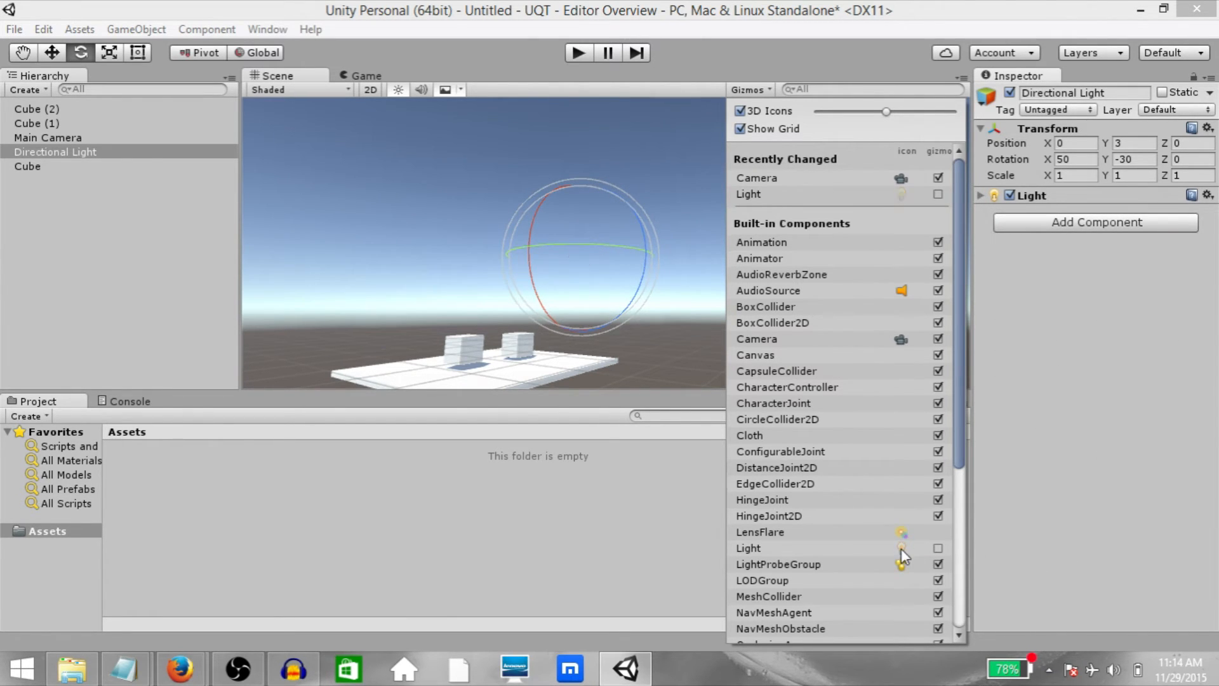
click(938, 547)
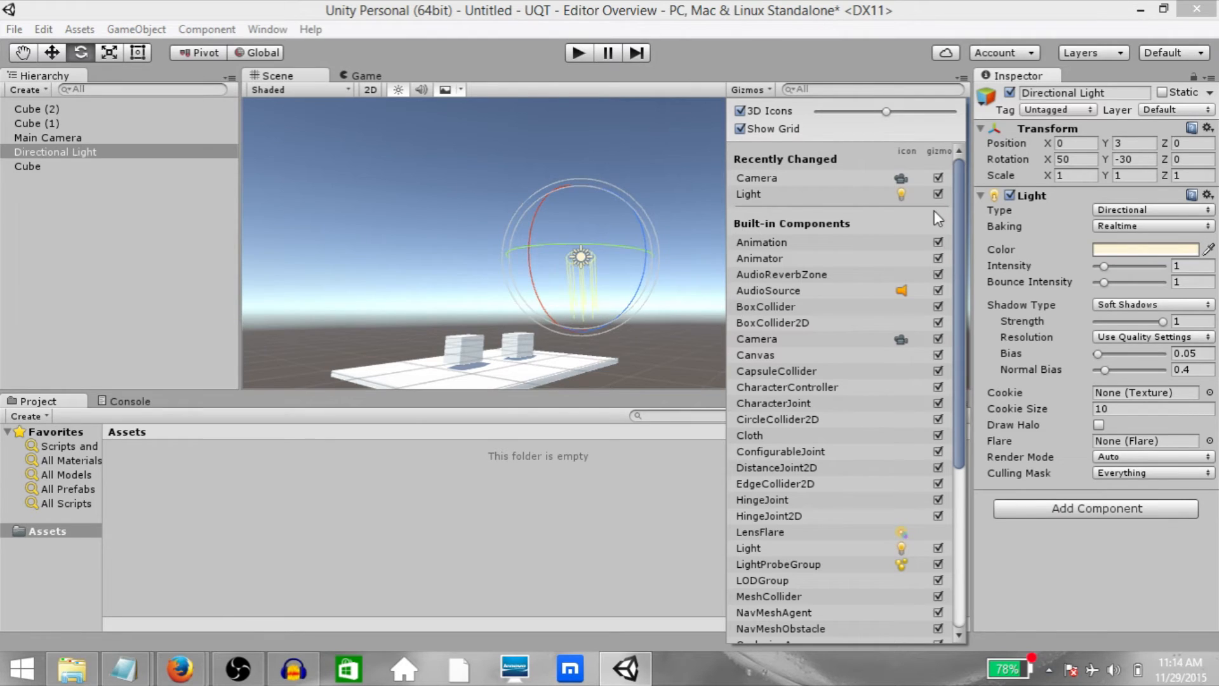
click(717, 159)
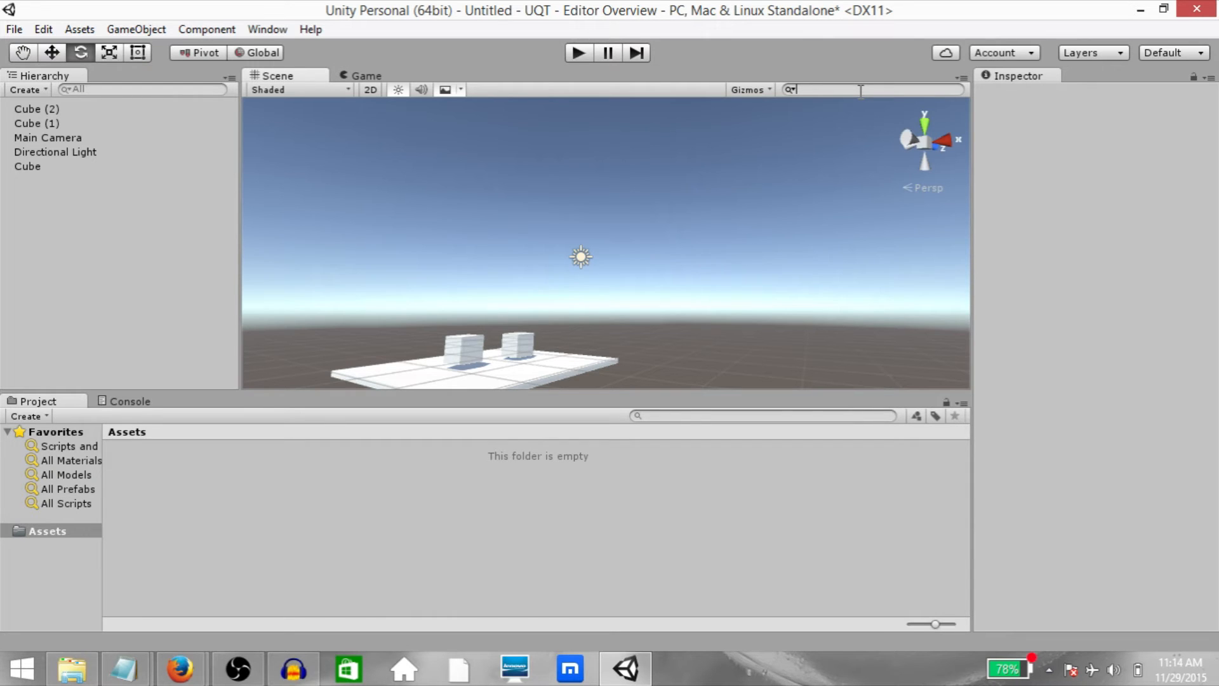
Filter the scene objects by "cube", frame Cube (2) in the view and select Cube
text(cube)
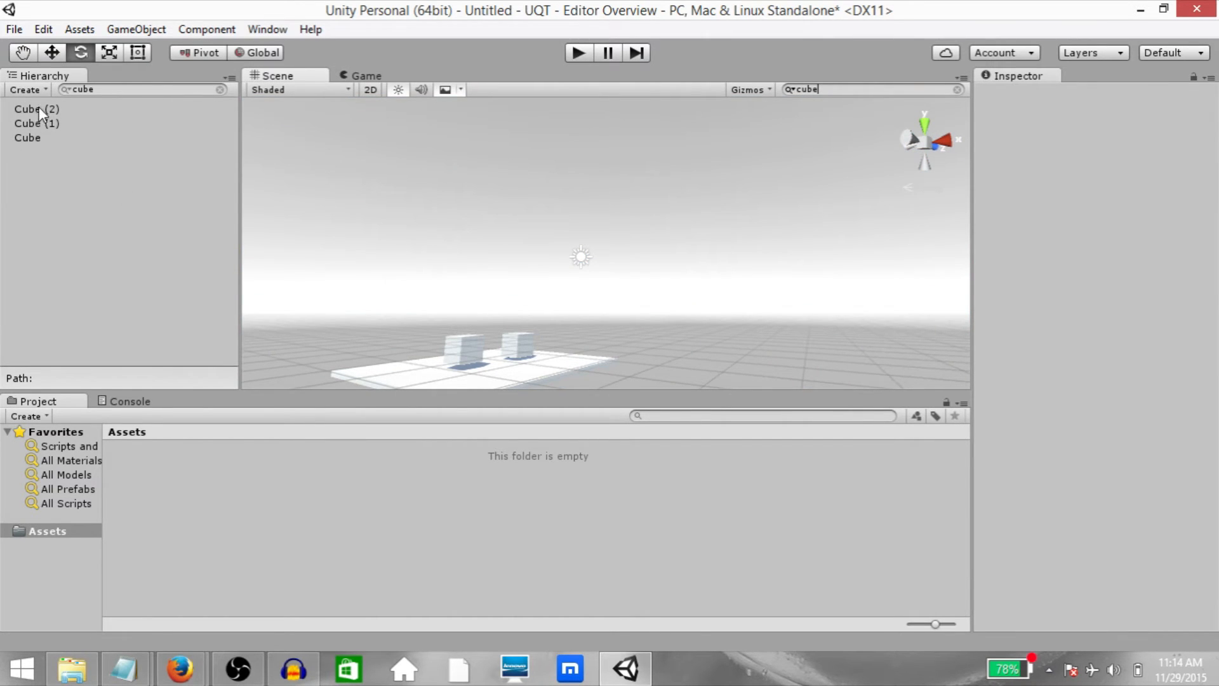
click(38, 109)
key(f)
click(28, 138)
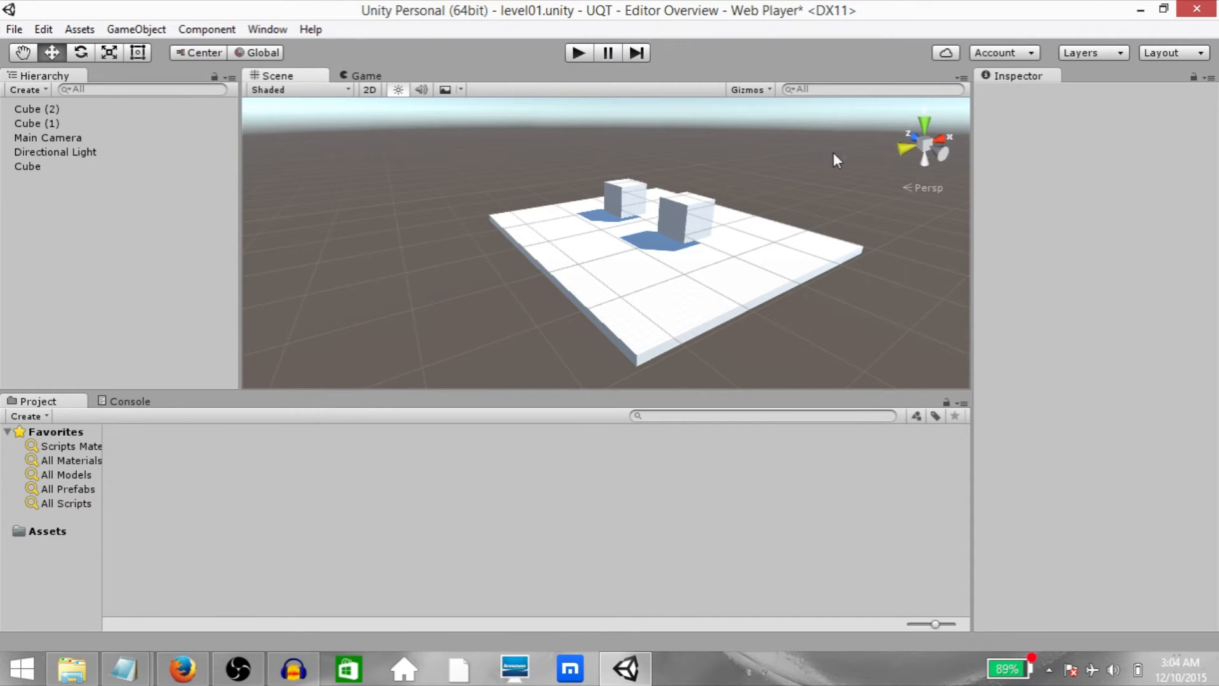
View the scene along different axes of the orientation gizmo and orbit it in isometric projection
click(920, 121)
click(938, 142)
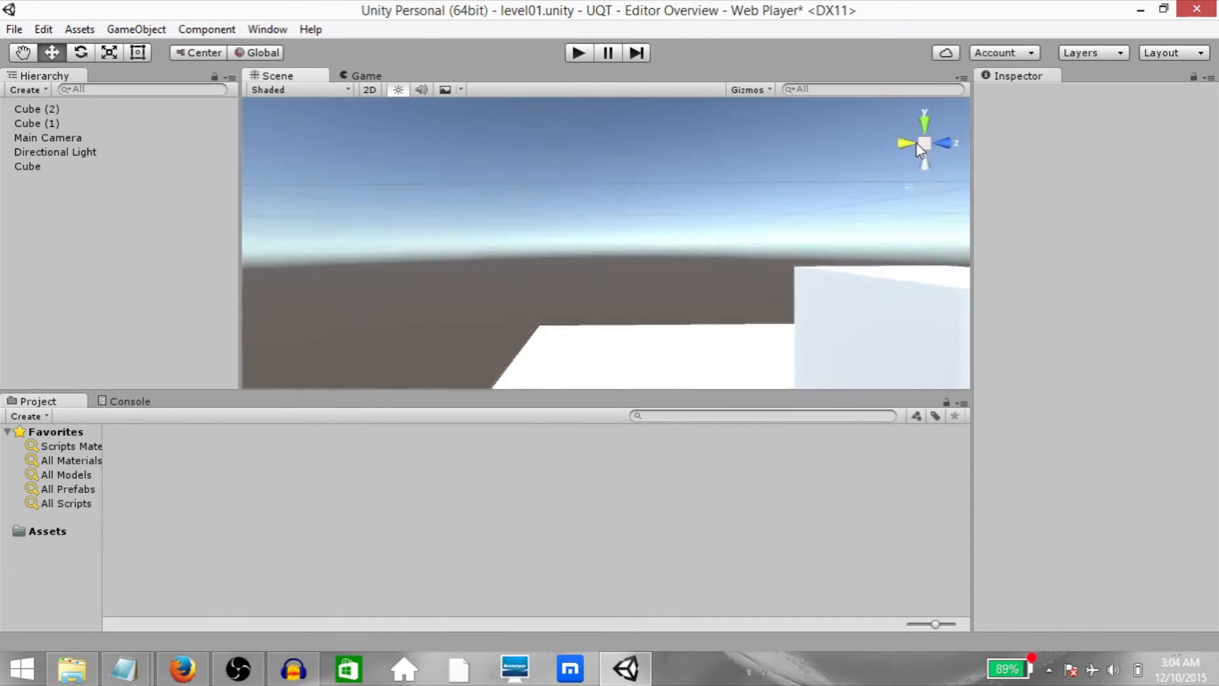
click(908, 143)
click(920, 162)
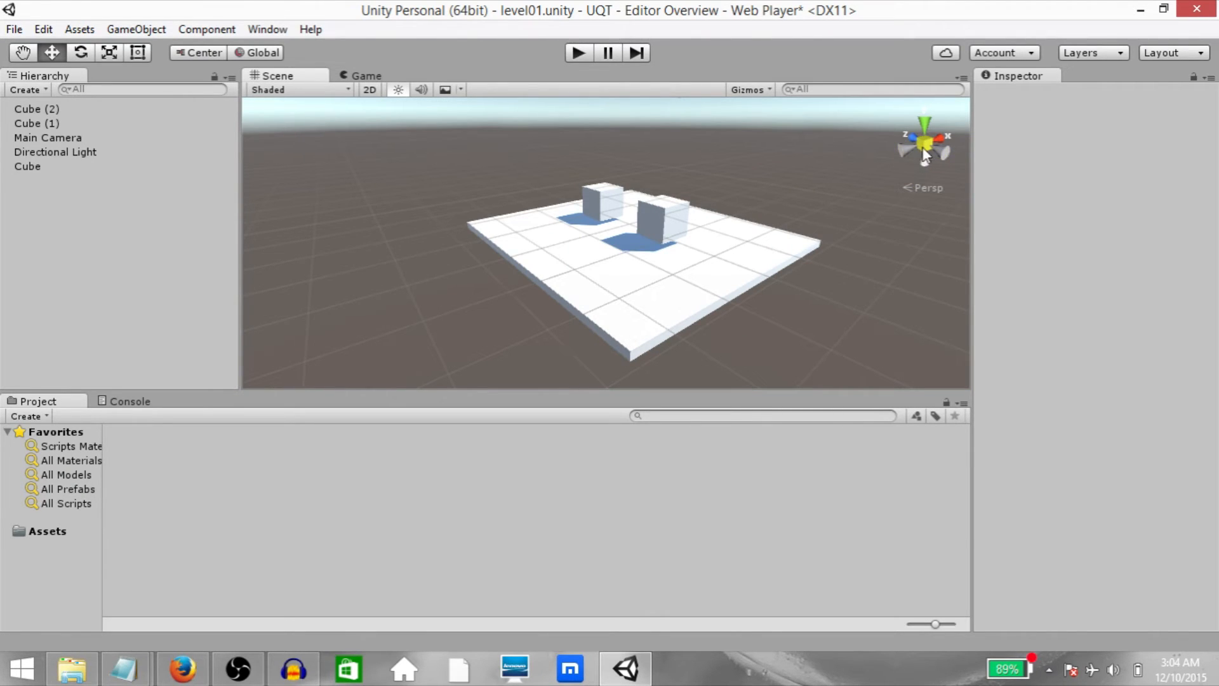
click(919, 188)
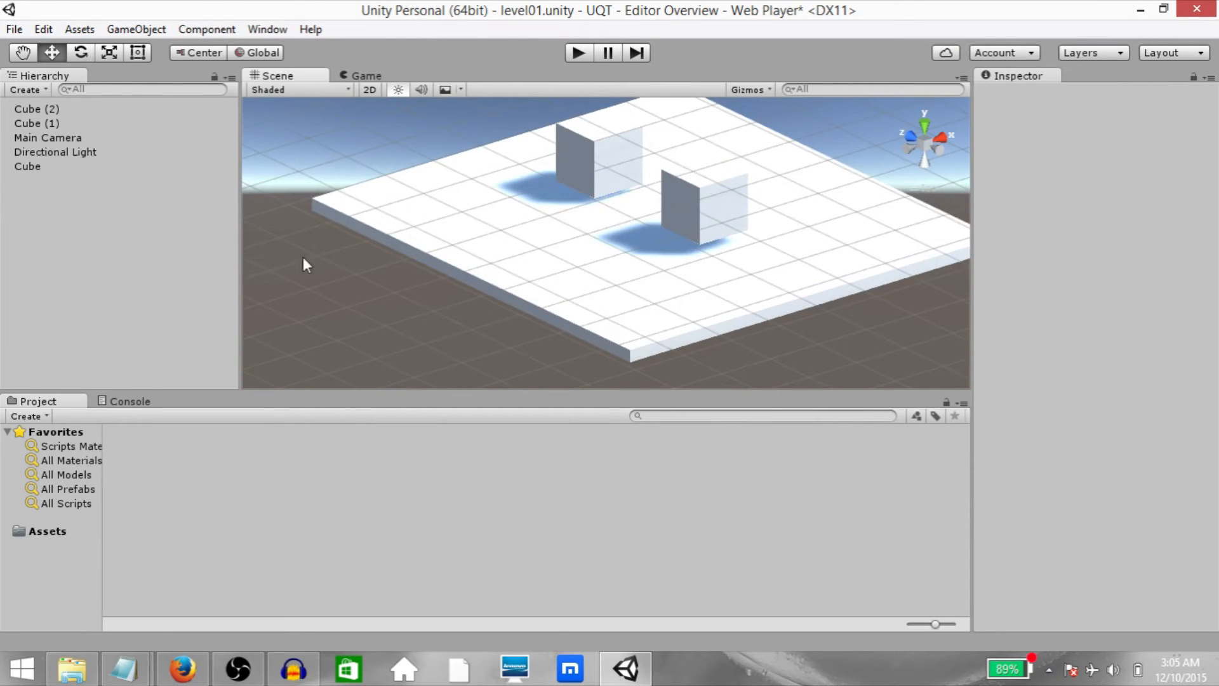
alt+drag(637, 293, 826, 222)
Check the Main Camera's Projection options, Perspective and Orthographic, and close them without changing the setting
click(51, 137)
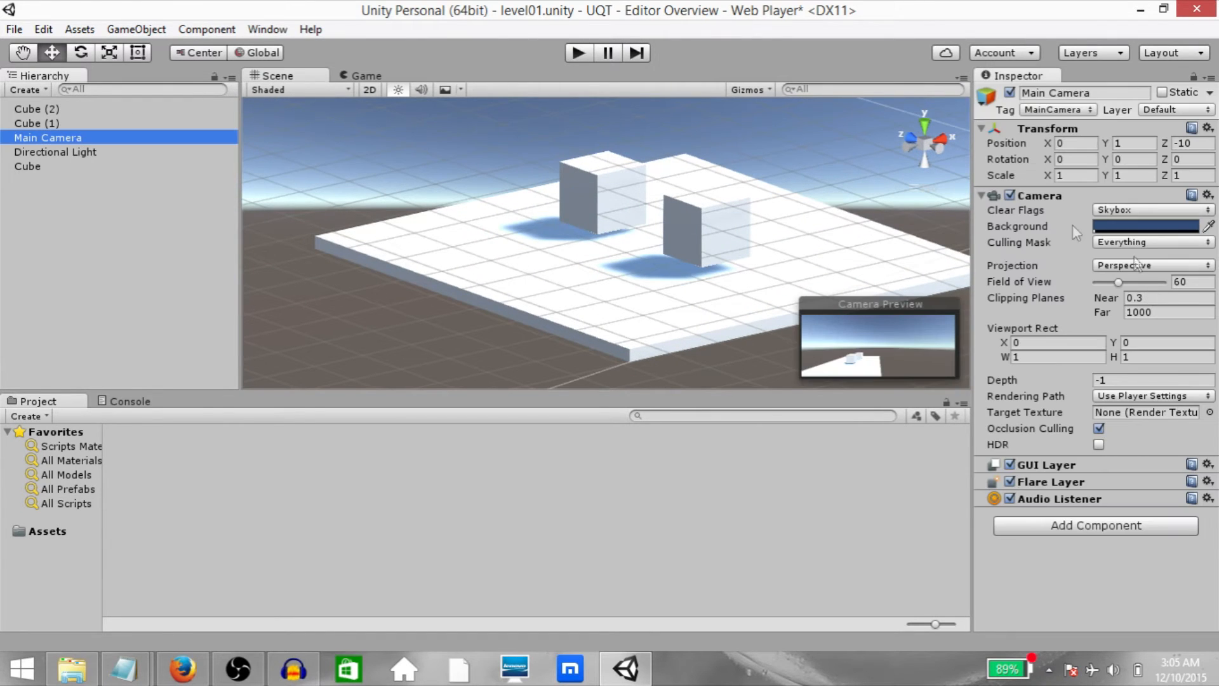
click(1128, 264)
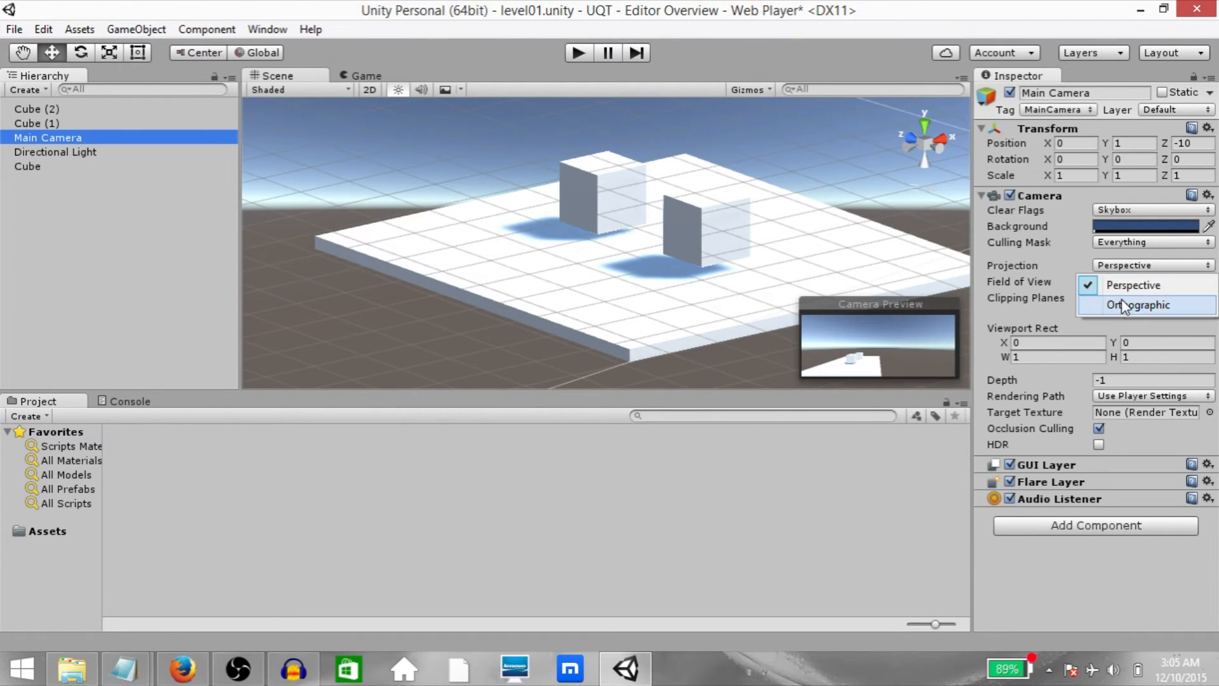
click(663, 219)
alt+drag(833, 243, 729, 245)
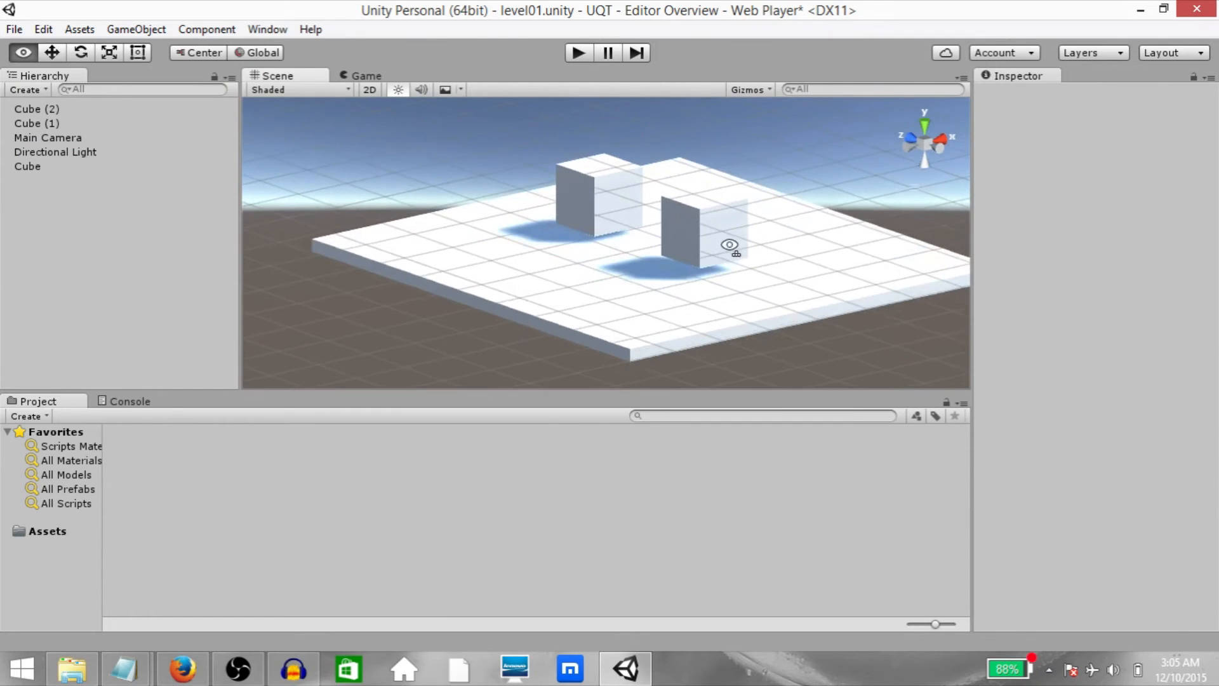
Show the Main Camera's image in the Game view and set its projection to Orthographic
click(79, 139)
click(363, 77)
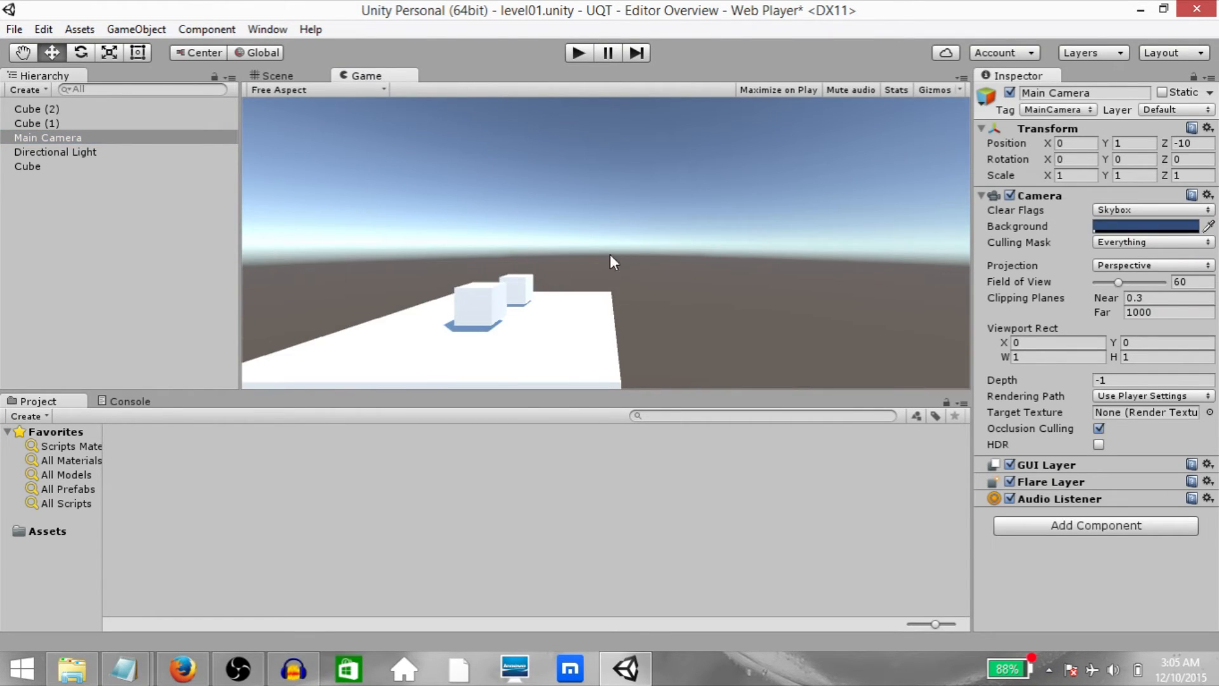
click(1161, 263)
click(1151, 307)
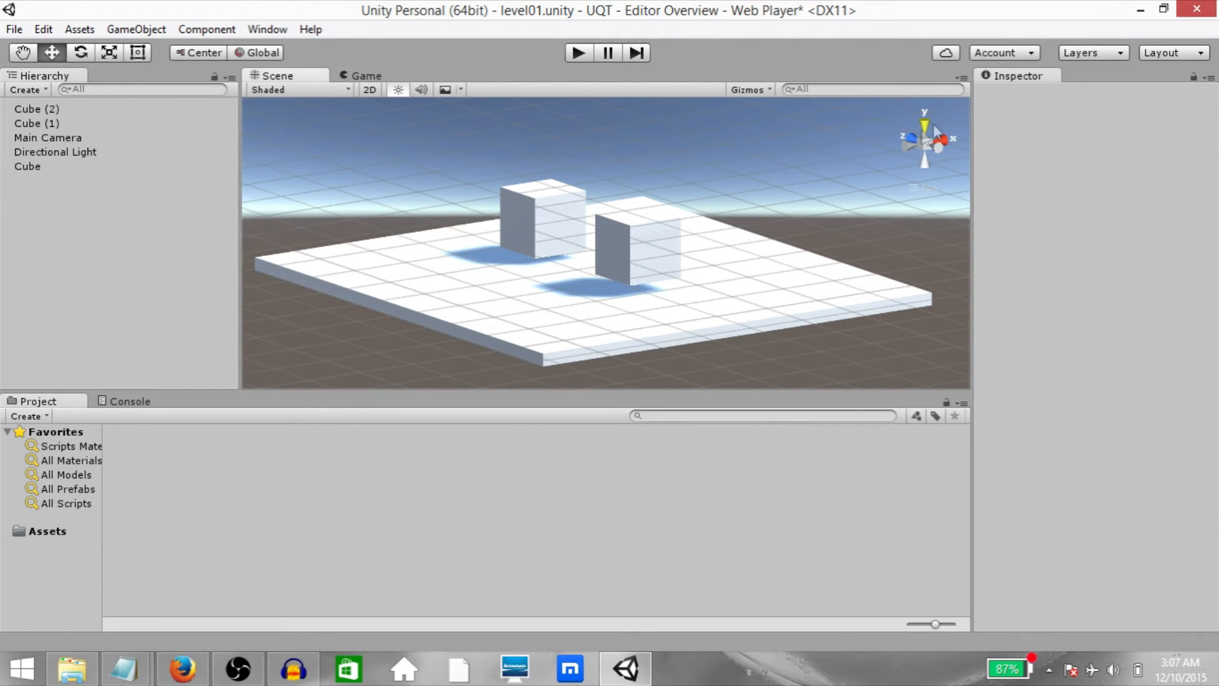
View the isometric scene along the Y and X axes, orbit beneath the platform and switch the view's projection
click(926, 124)
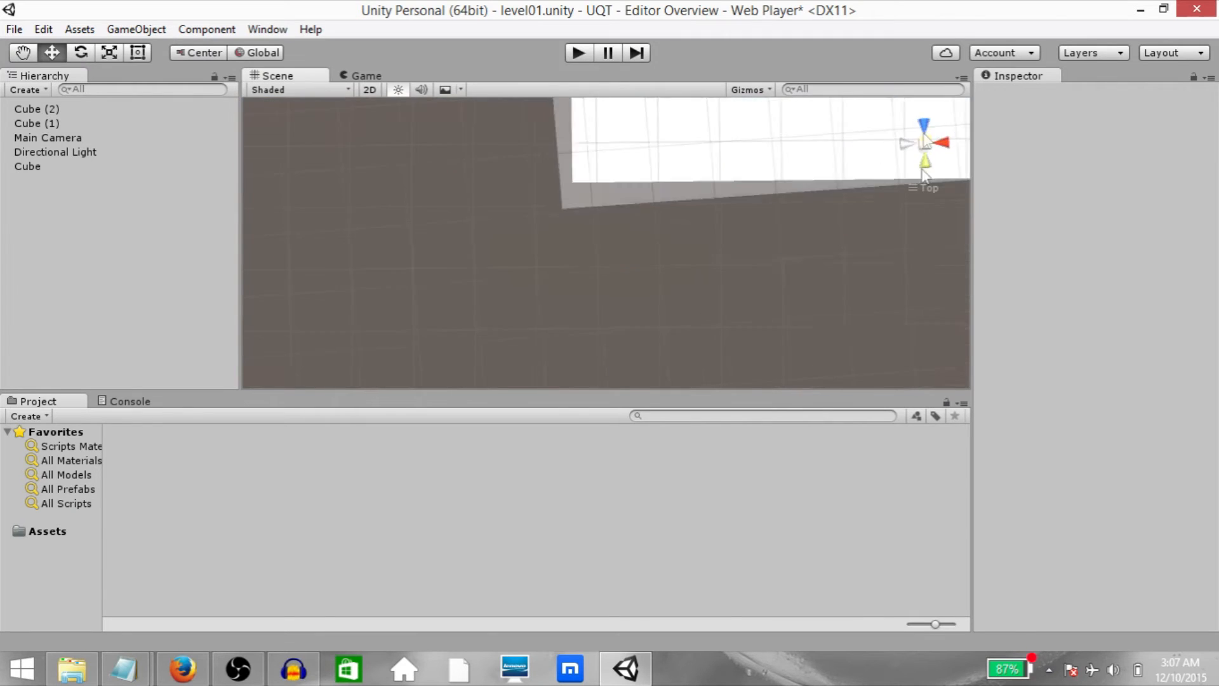
click(945, 145)
alt+drag(938, 155, 508, 362)
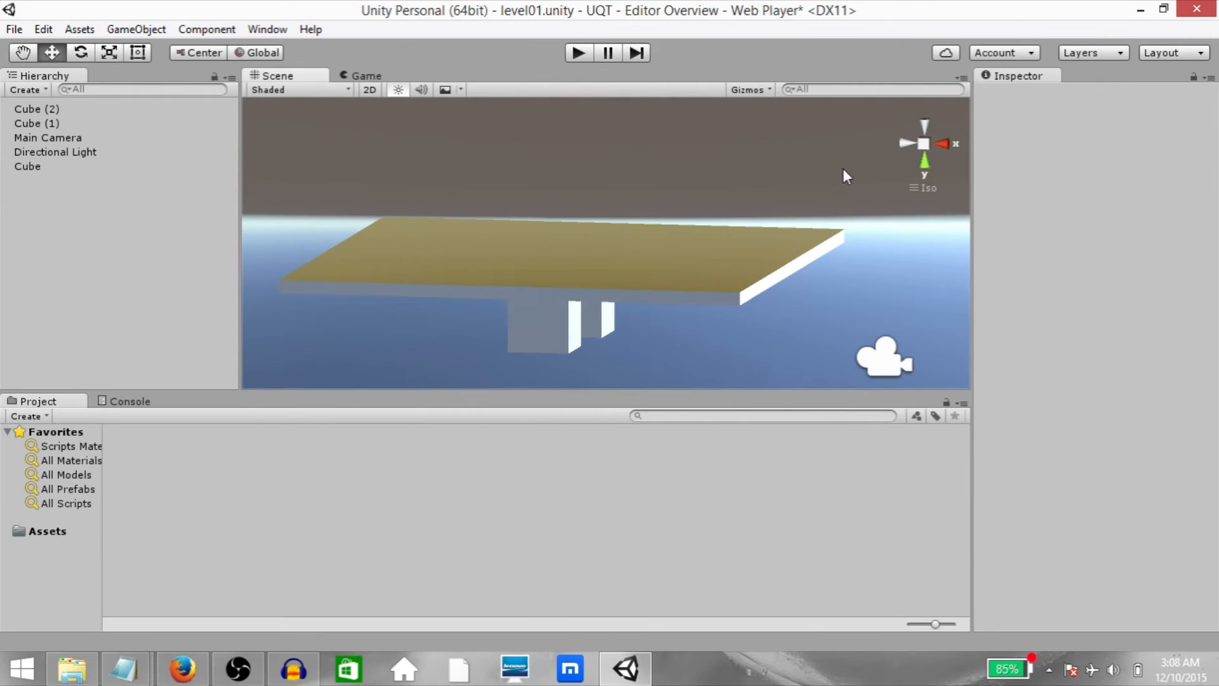
click(924, 146)
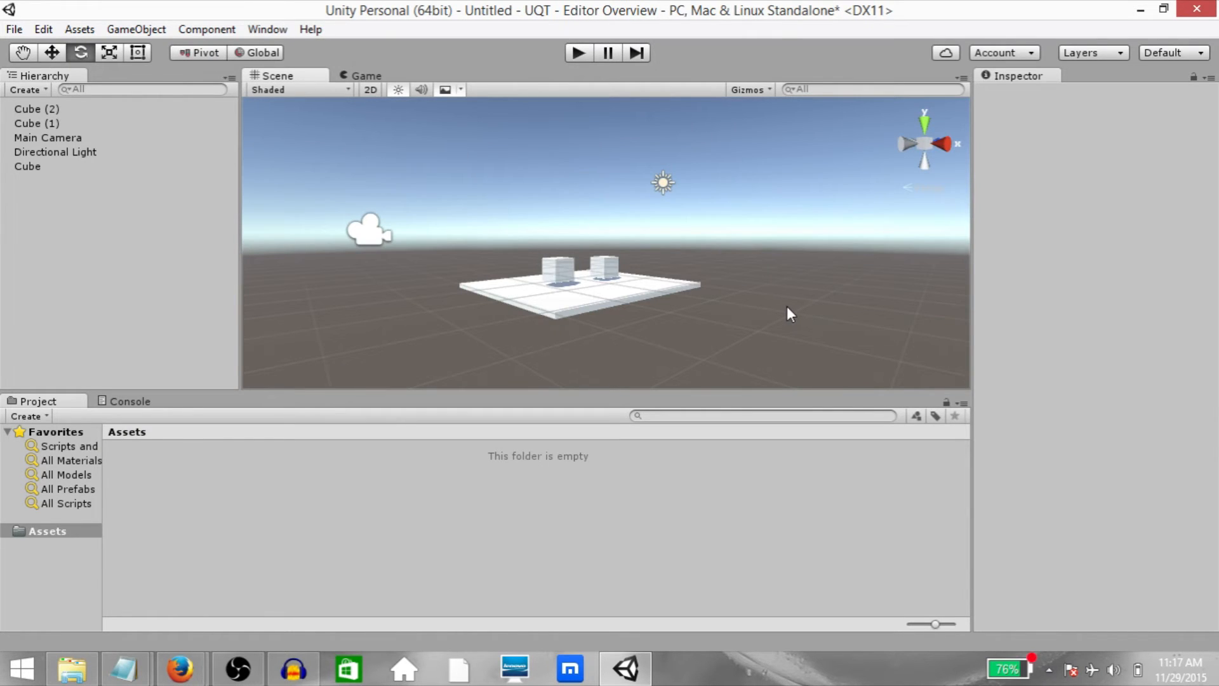
Compare the Game view with the Main Camera in the Scene view, and run and stop the game
click(374, 75)
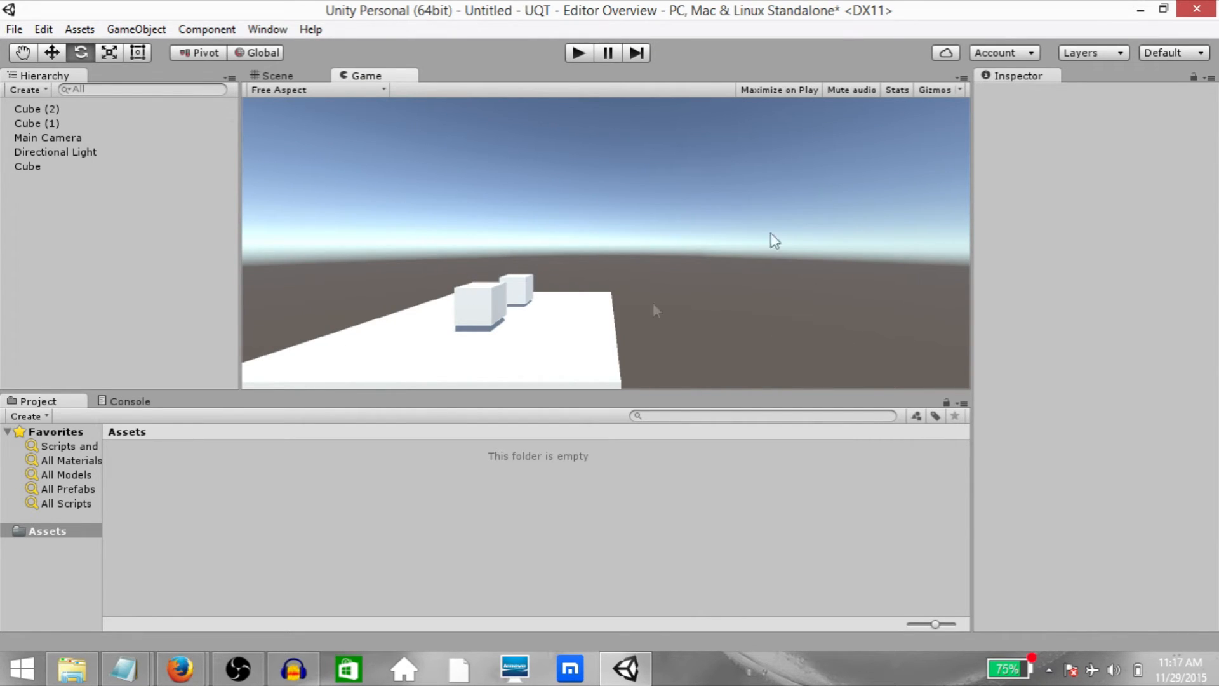
click(270, 76)
click(370, 244)
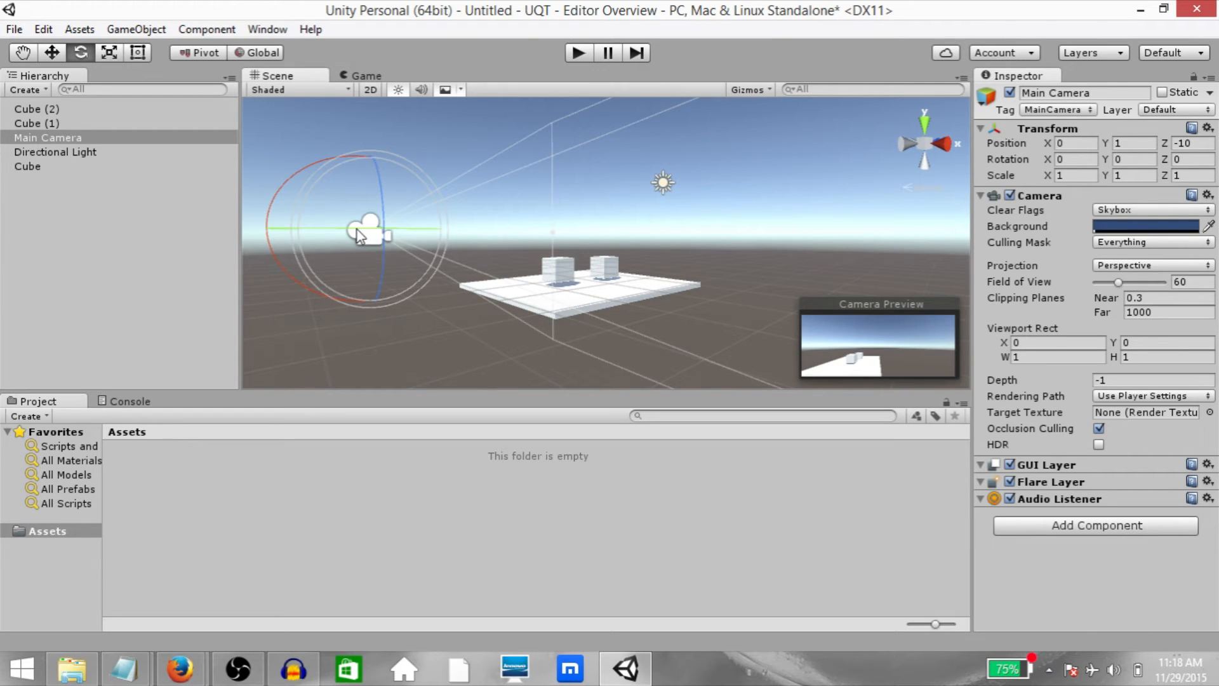
click(578, 52)
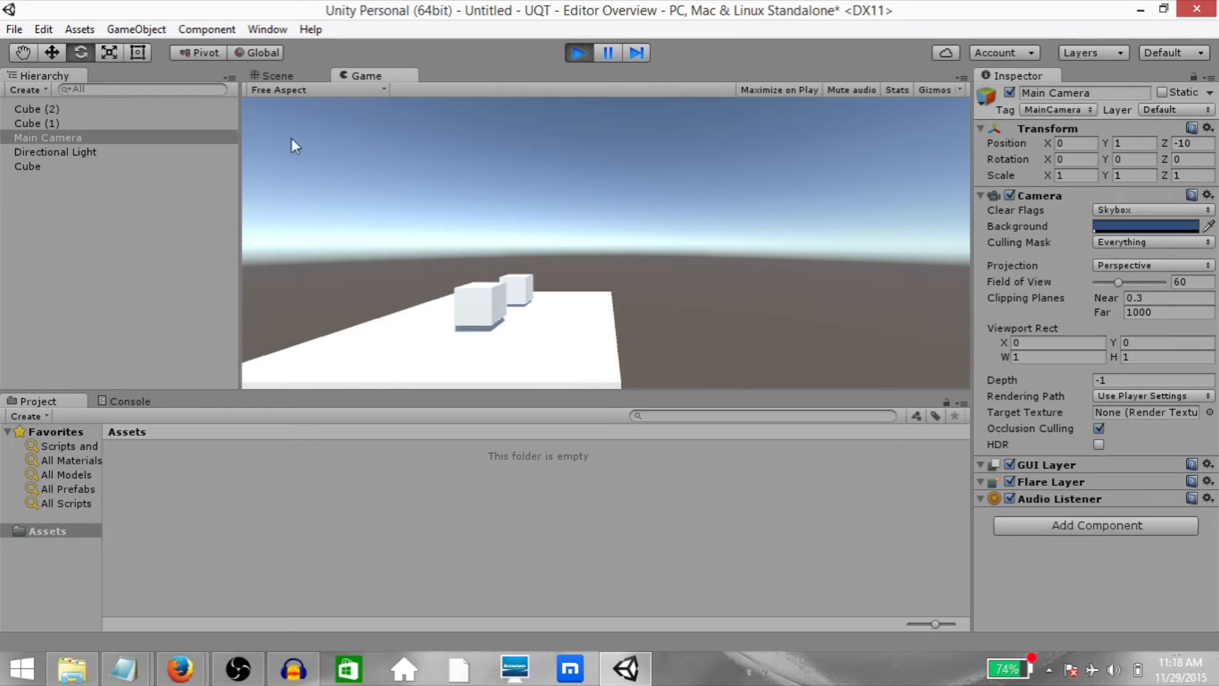
key(ctrl+p)
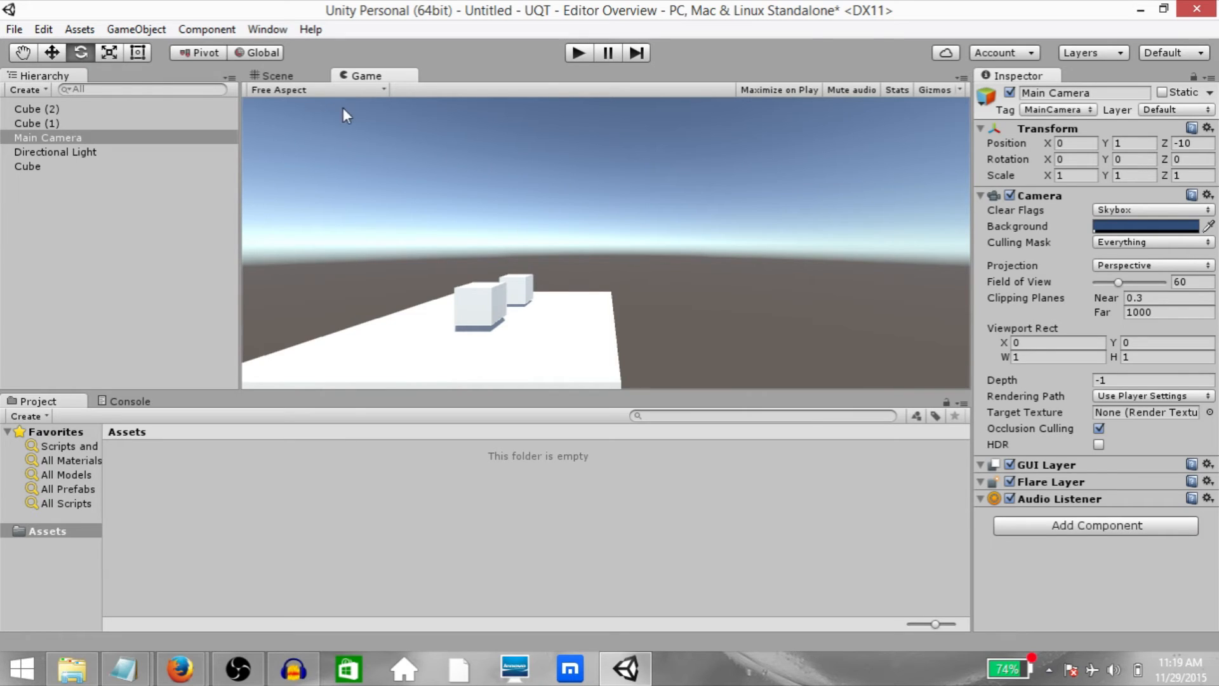
Look through the Game view's aspect ratio options and try 5:4
click(348, 92)
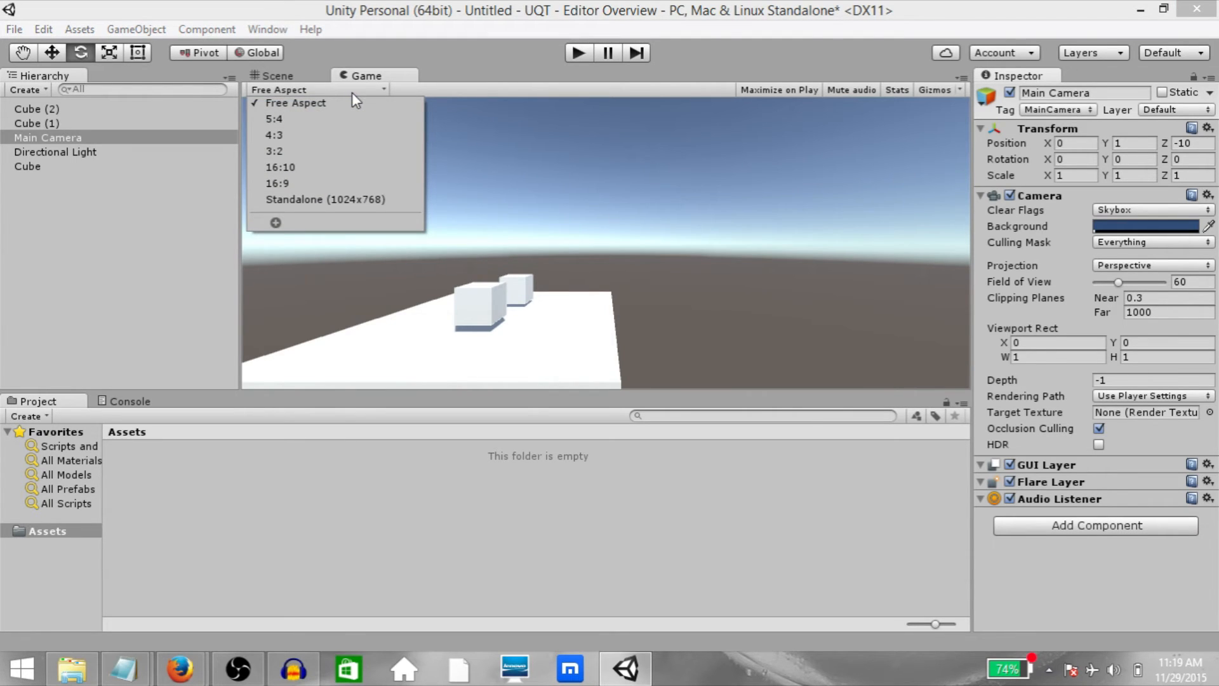
click(727, 240)
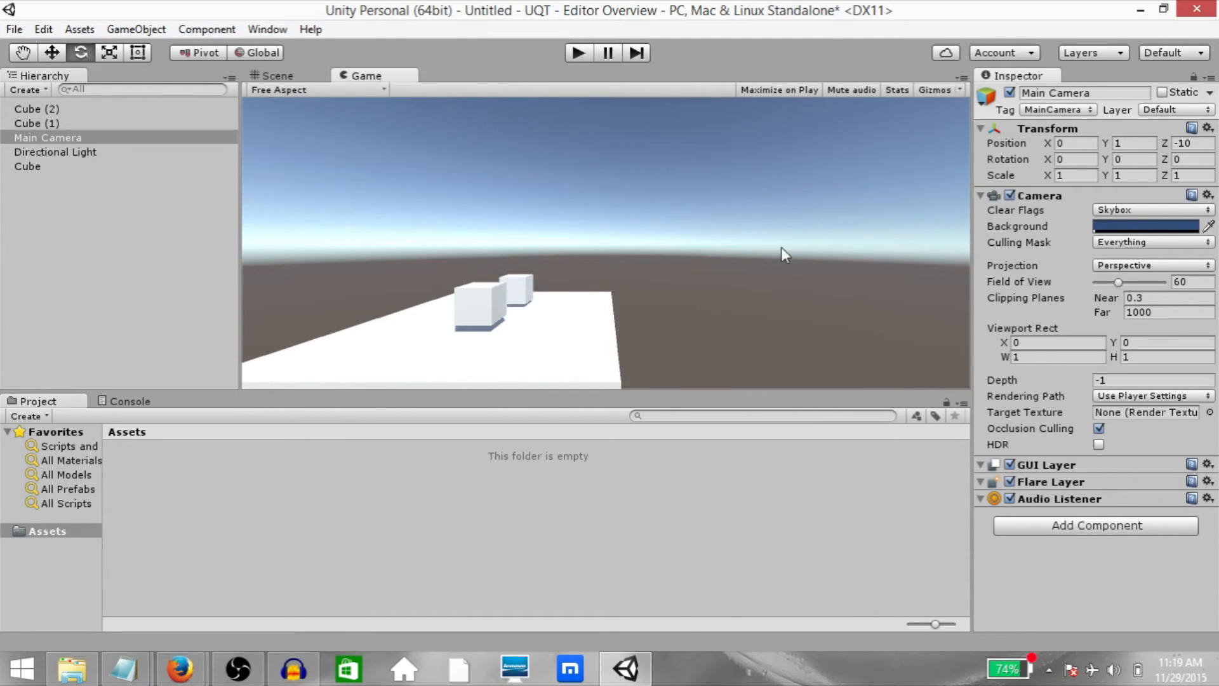
click(384, 91)
click(267, 119)
Turn on Maximize on Play, run the game at full editor size and stop it
click(787, 90)
click(580, 54)
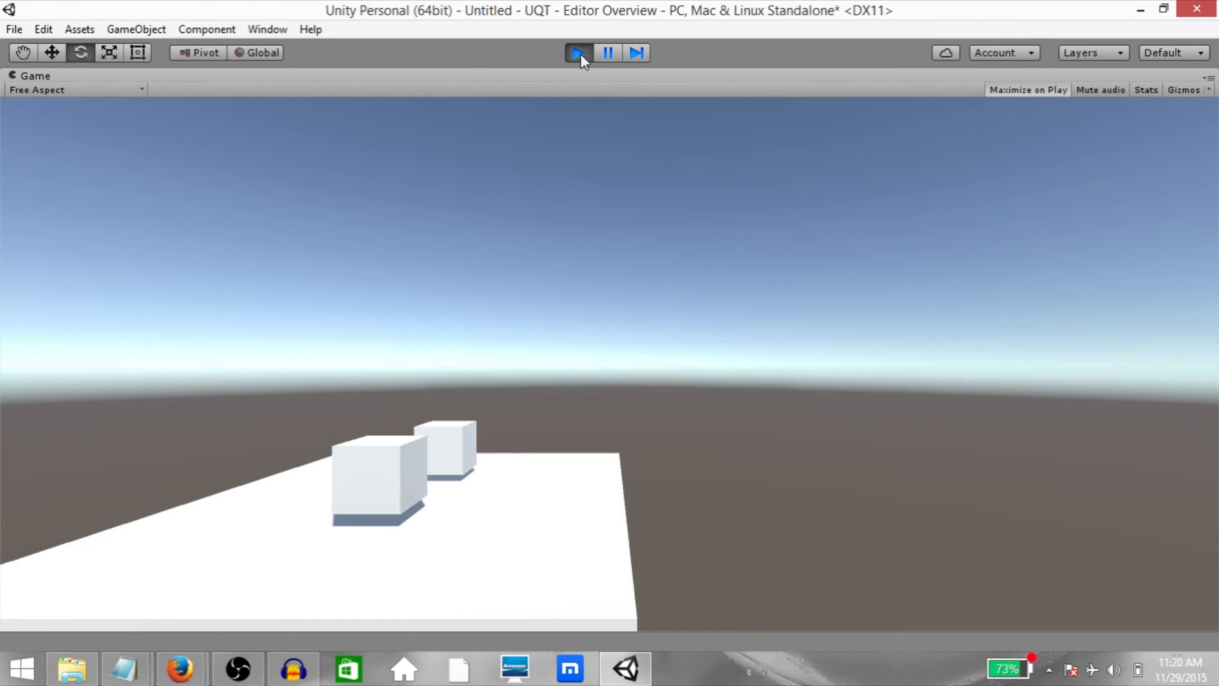
click(571, 53)
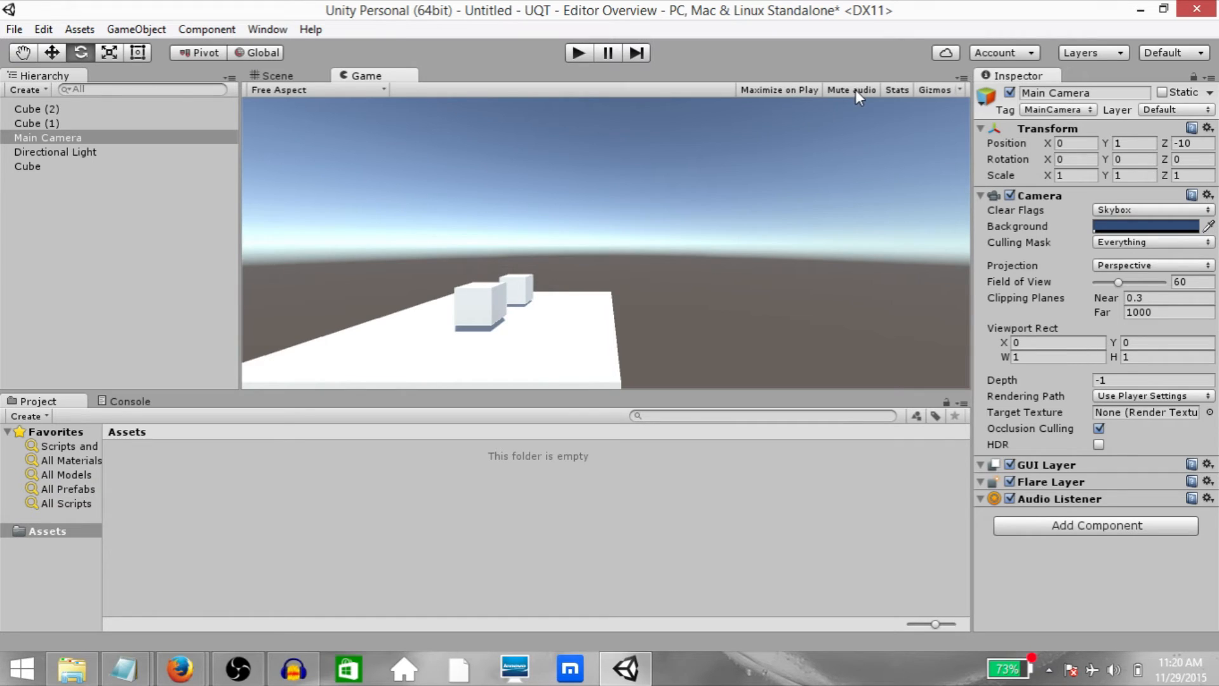
Show the Game view's Statistics overlay, examine its audio and graphics figures and hide it
click(898, 90)
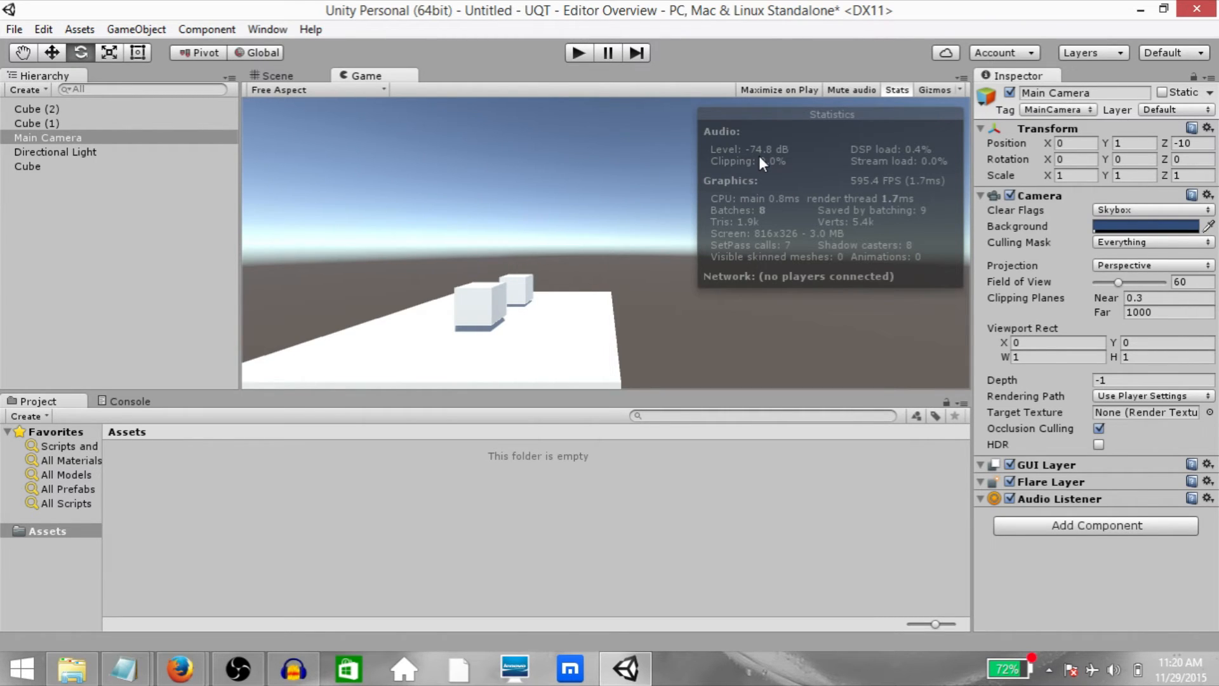
click(897, 90)
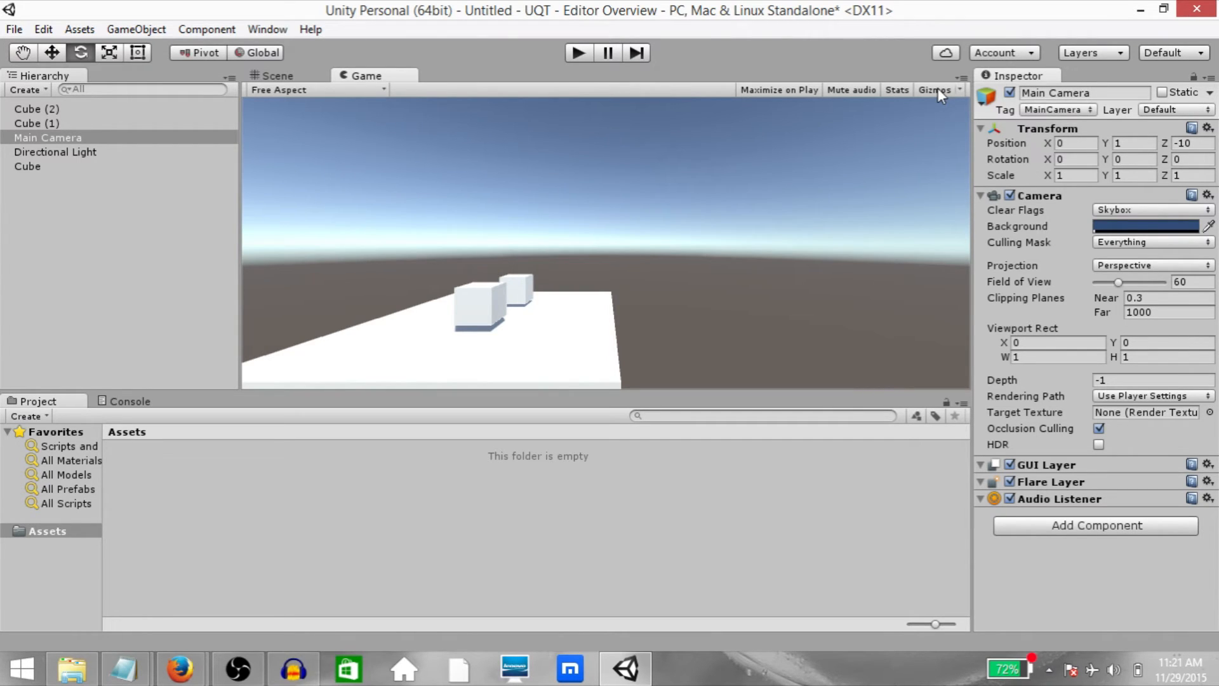
Turn on gizmos in the Game view and switch off the Light component's icon and gizmo
click(932, 90)
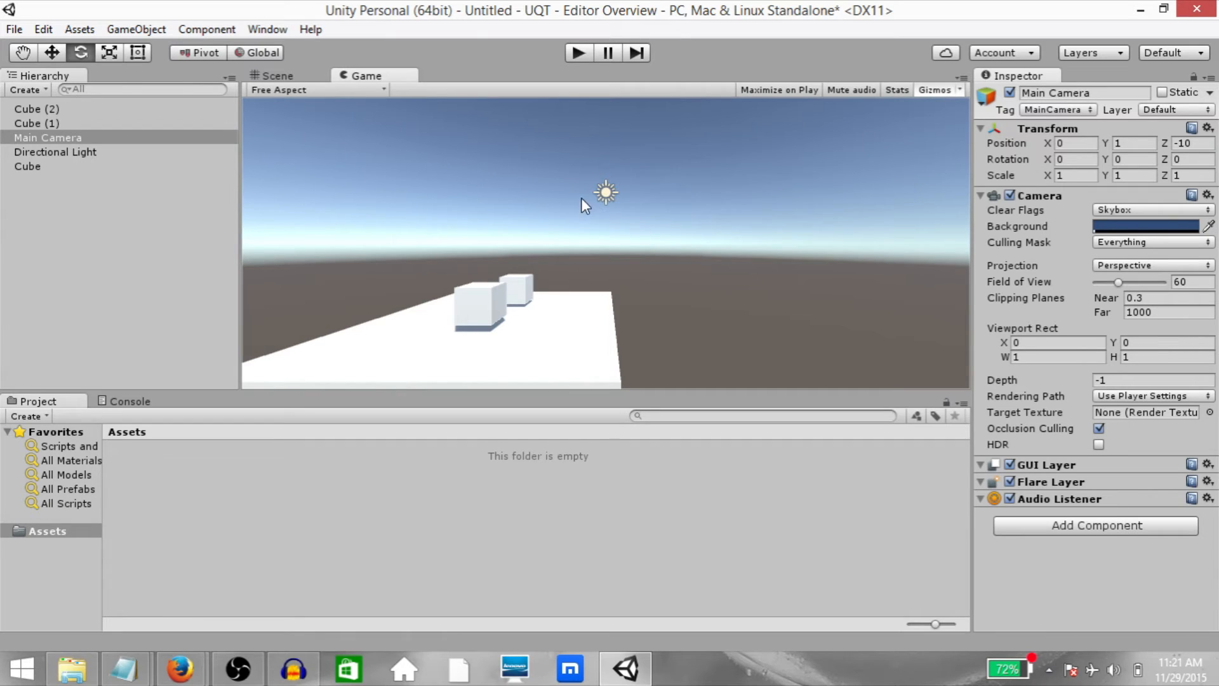
click(960, 90)
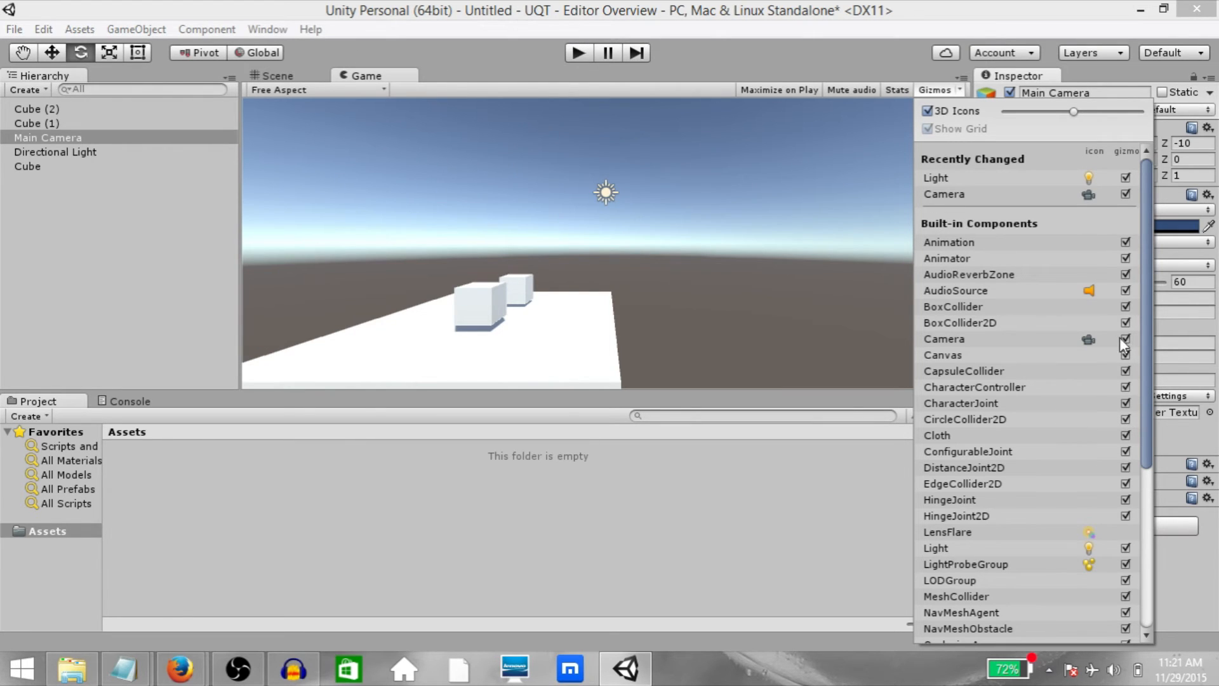
click(1088, 549)
click(1126, 548)
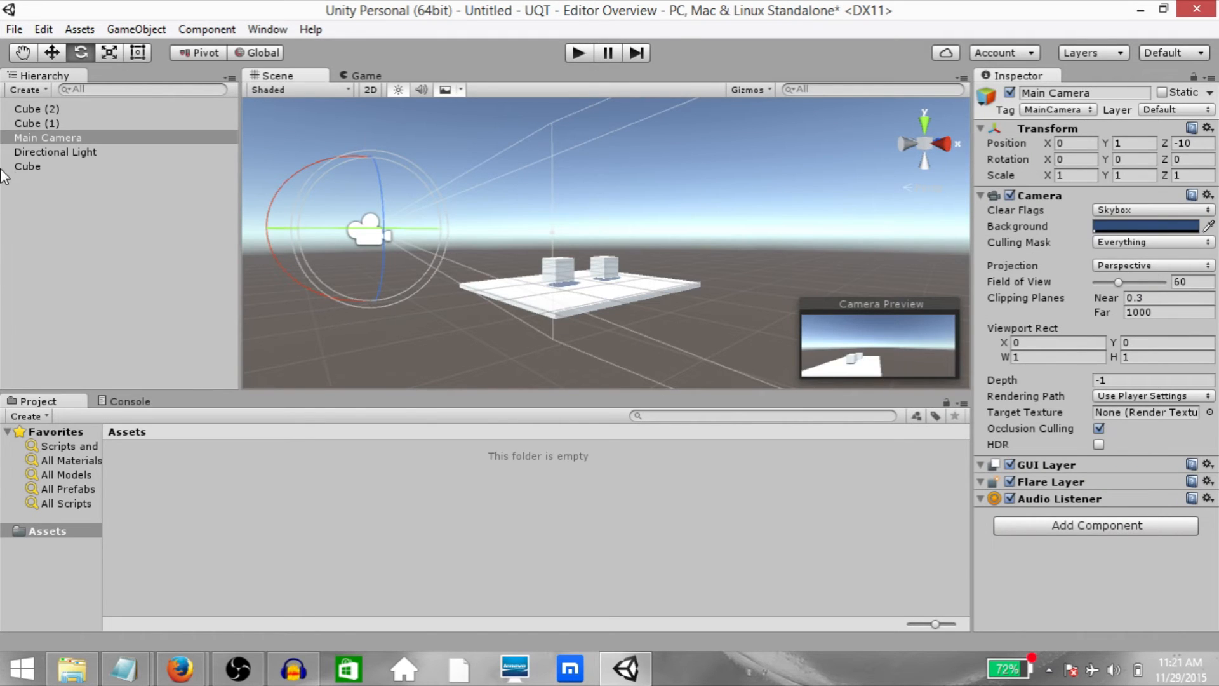
Select the Directional Light and turn the Light component's icon and gizmo back on from the Game view
click(64, 152)
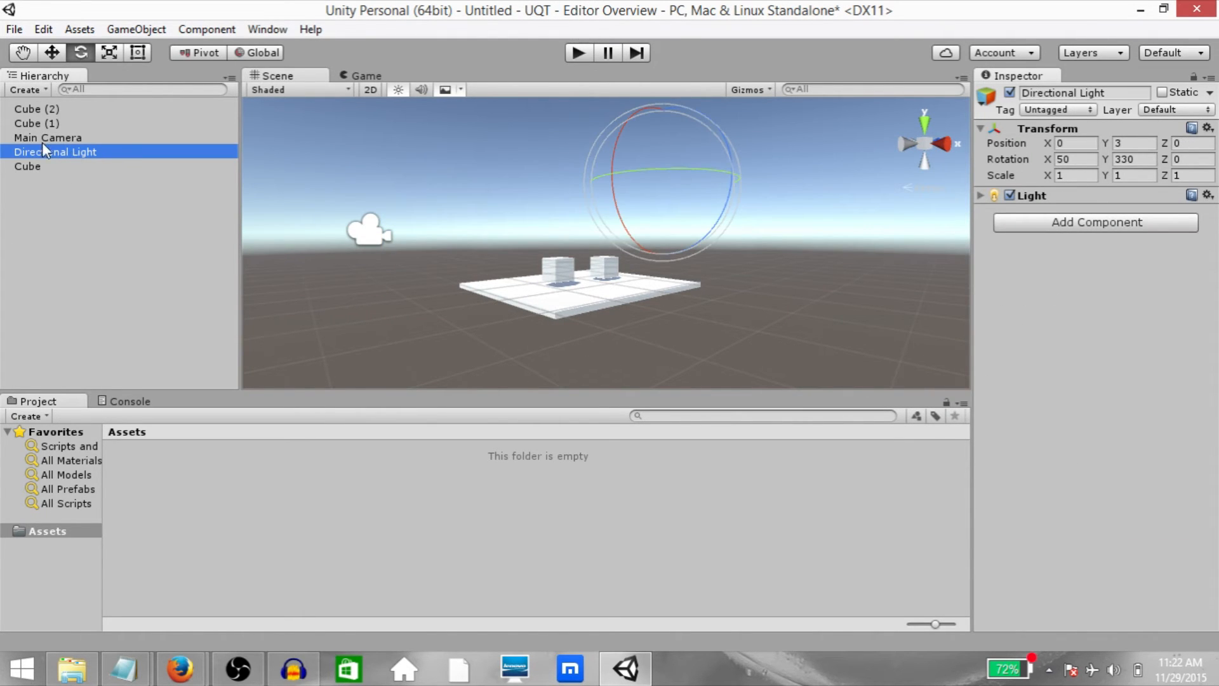
key(ctrl+2)
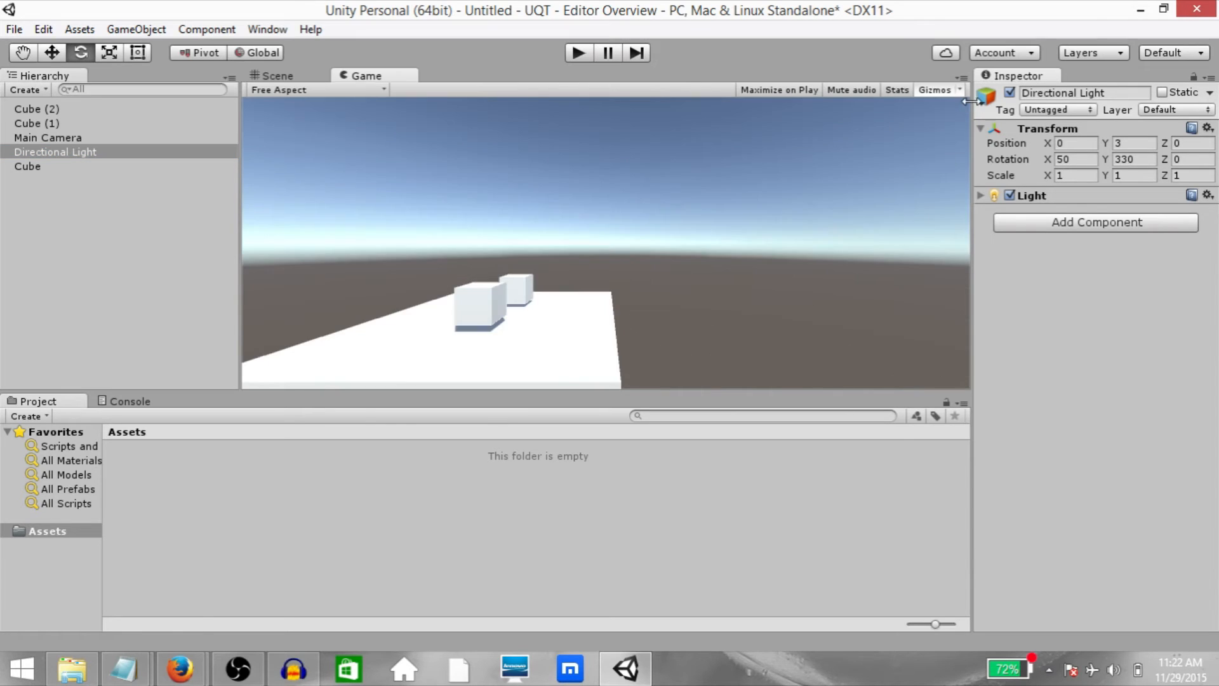
click(957, 90)
click(1089, 547)
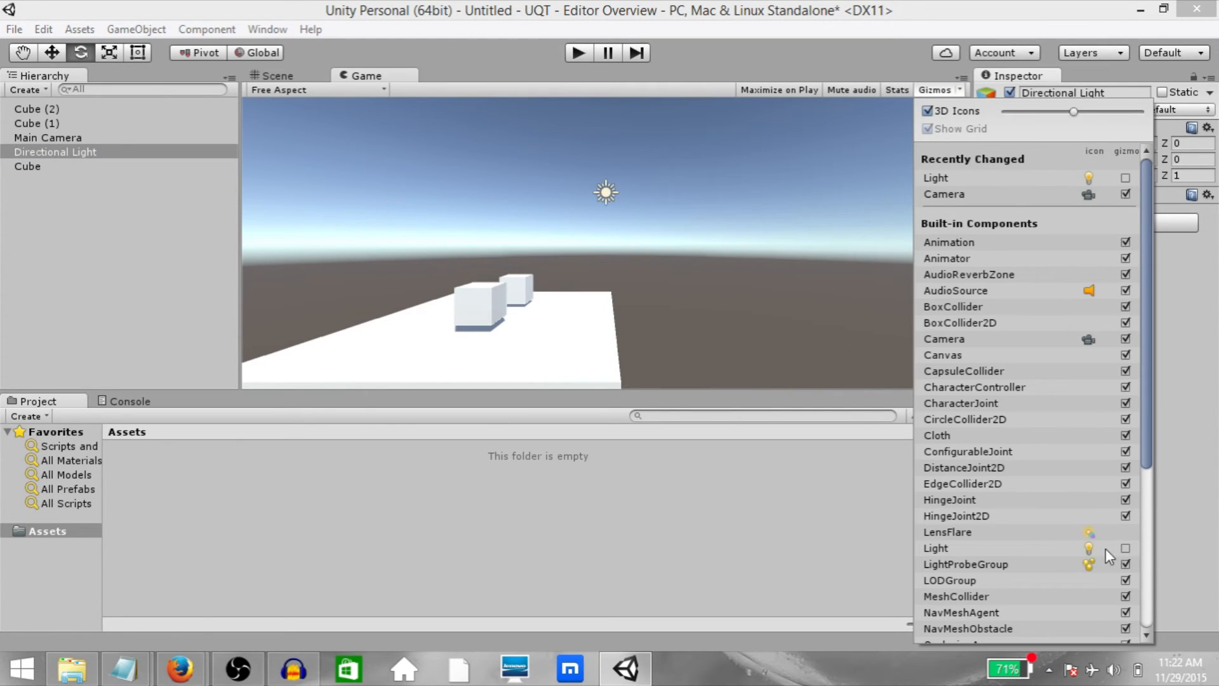
click(1126, 548)
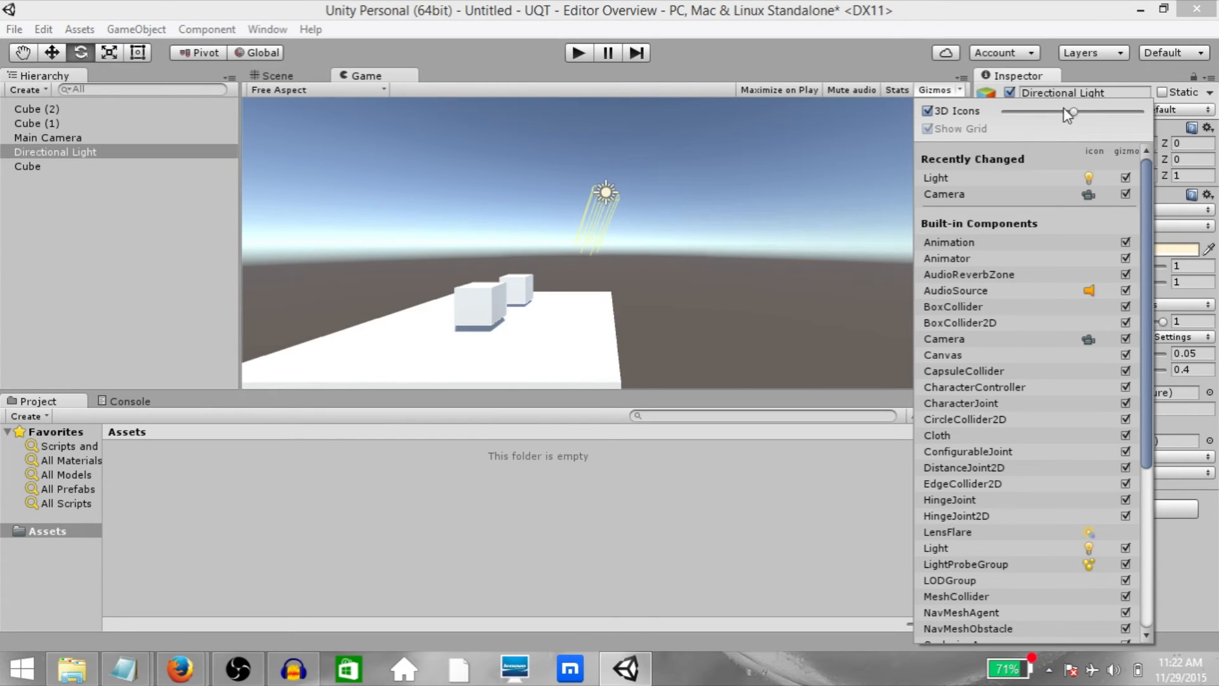
click(664, 212)
Turn off gizmos in the Game view and return to the Scene view
click(939, 92)
click(277, 76)
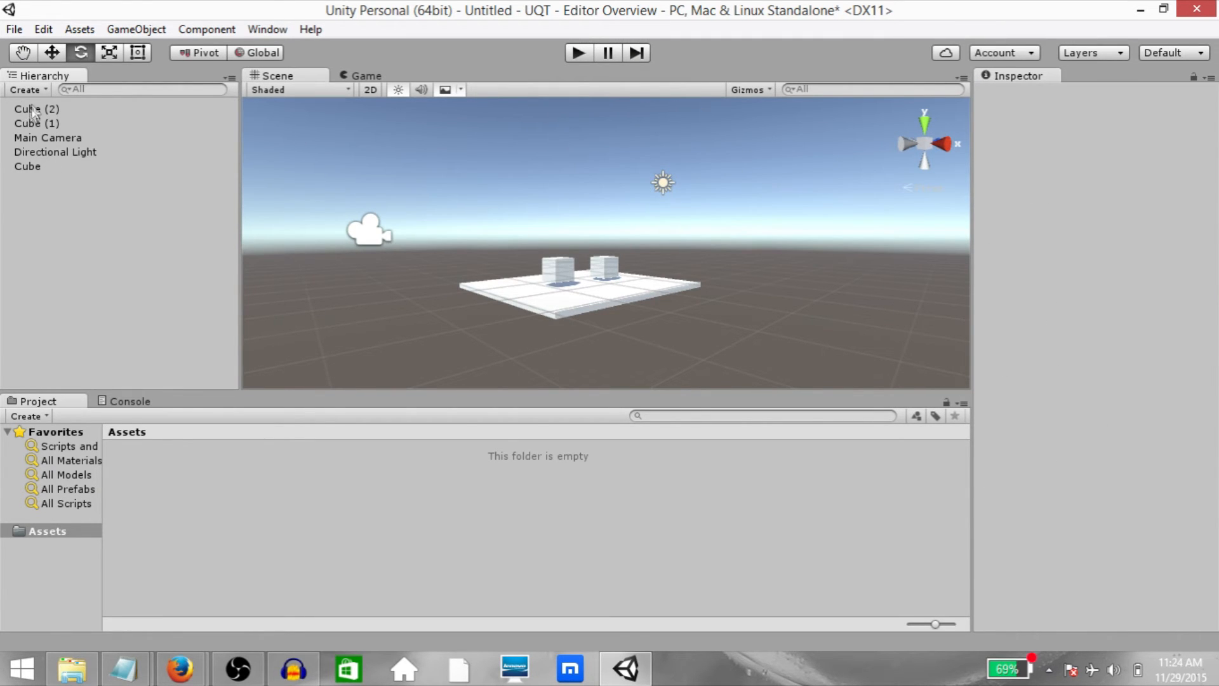
Select each object in the hierarchy in turn, ending with Cube, to examine its components in the Inspector
click(33, 109)
click(30, 123)
click(33, 137)
click(31, 152)
click(27, 165)
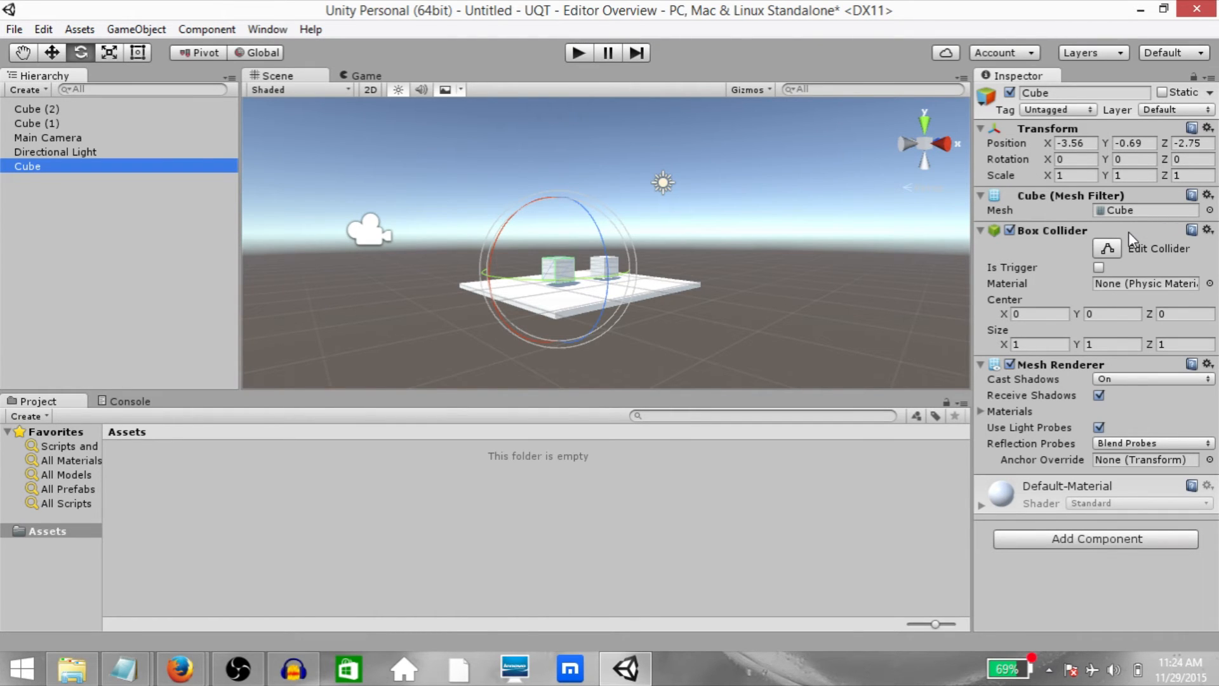
Deactivate the Cube object in the scene and activate it again
click(42, 166)
click(1010, 92)
click(1011, 93)
Assign a blue label icon to the Cube and turn on gizmos in the Game view
click(987, 95)
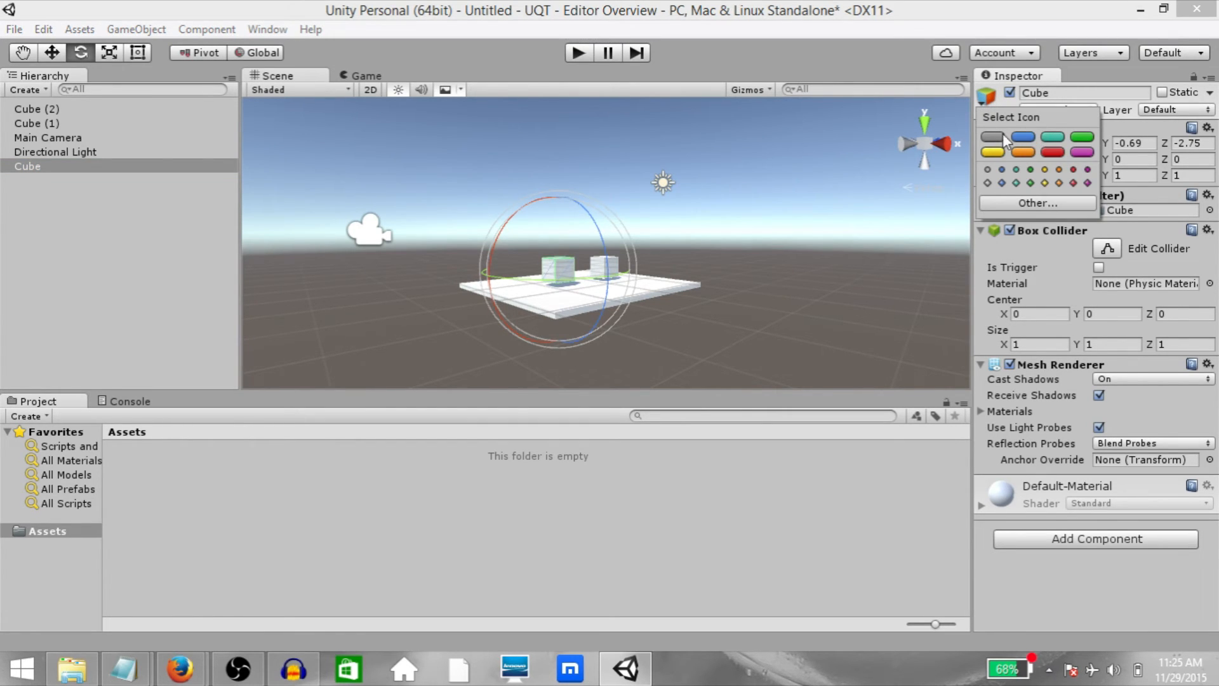
click(1023, 136)
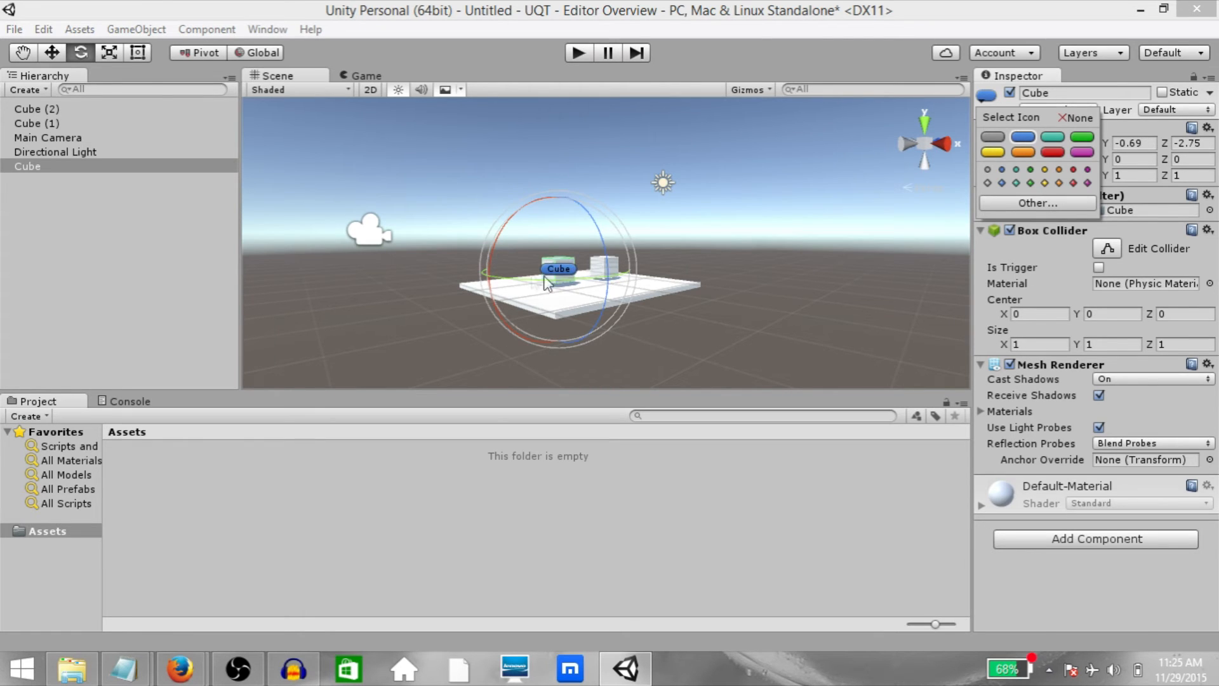
click(366, 75)
click(951, 94)
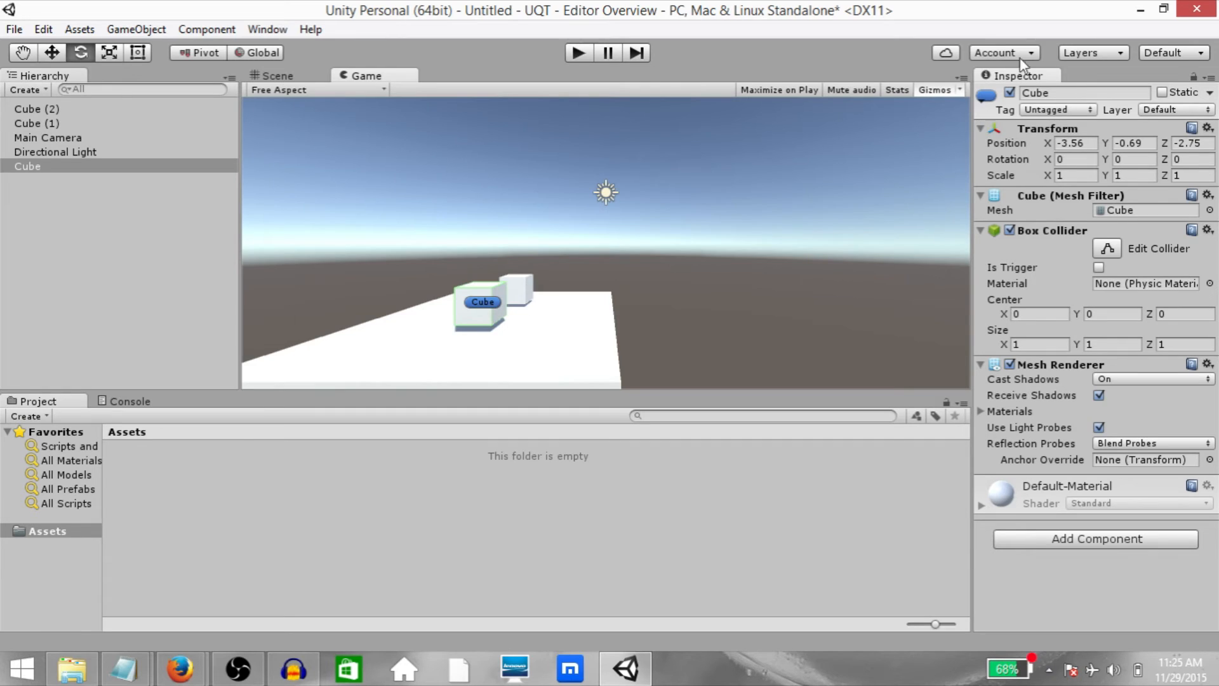
Return to the Scene view and remove the label icon from the Cube
key(ctrl+1)
click(986, 97)
click(1072, 118)
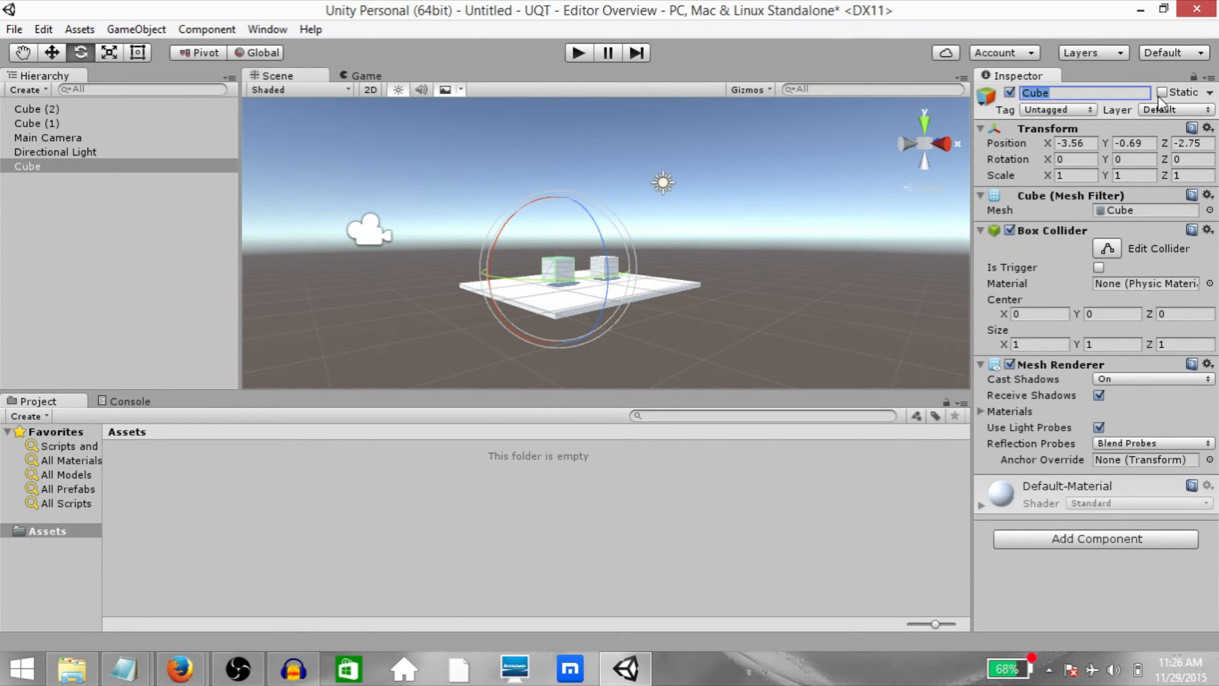
Examine the tags and layers available for the Cube and the editor's layer visibility options
click(1075, 111)
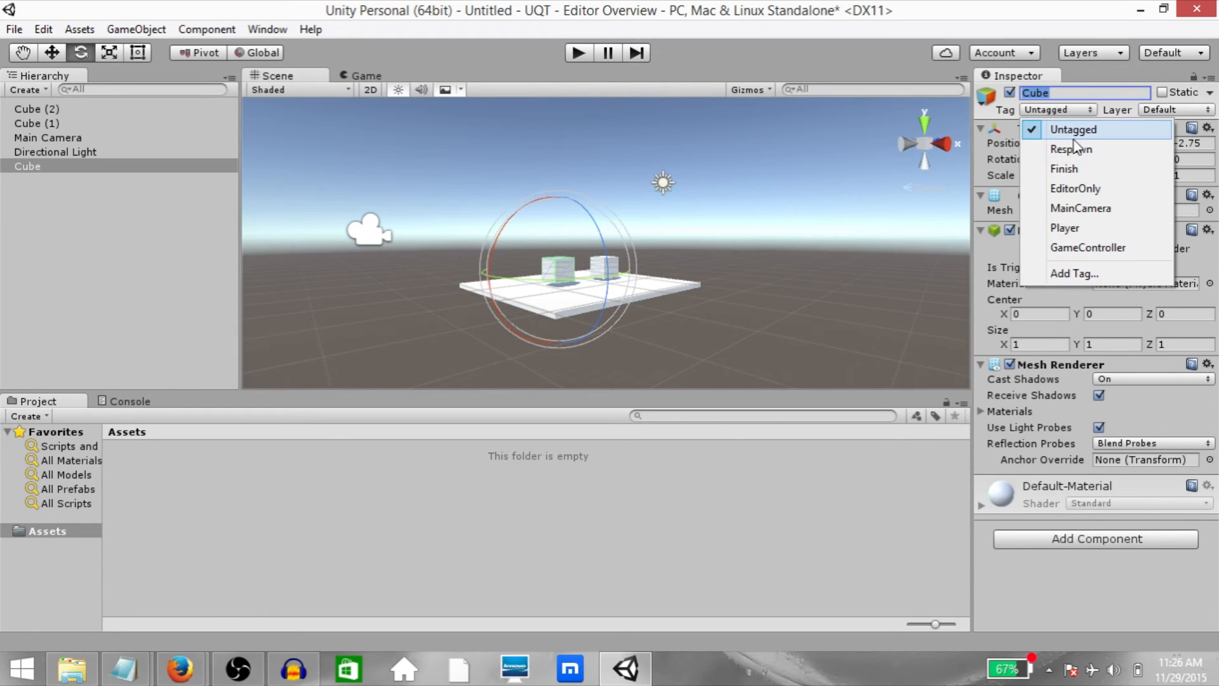
click(1086, 275)
click(1178, 172)
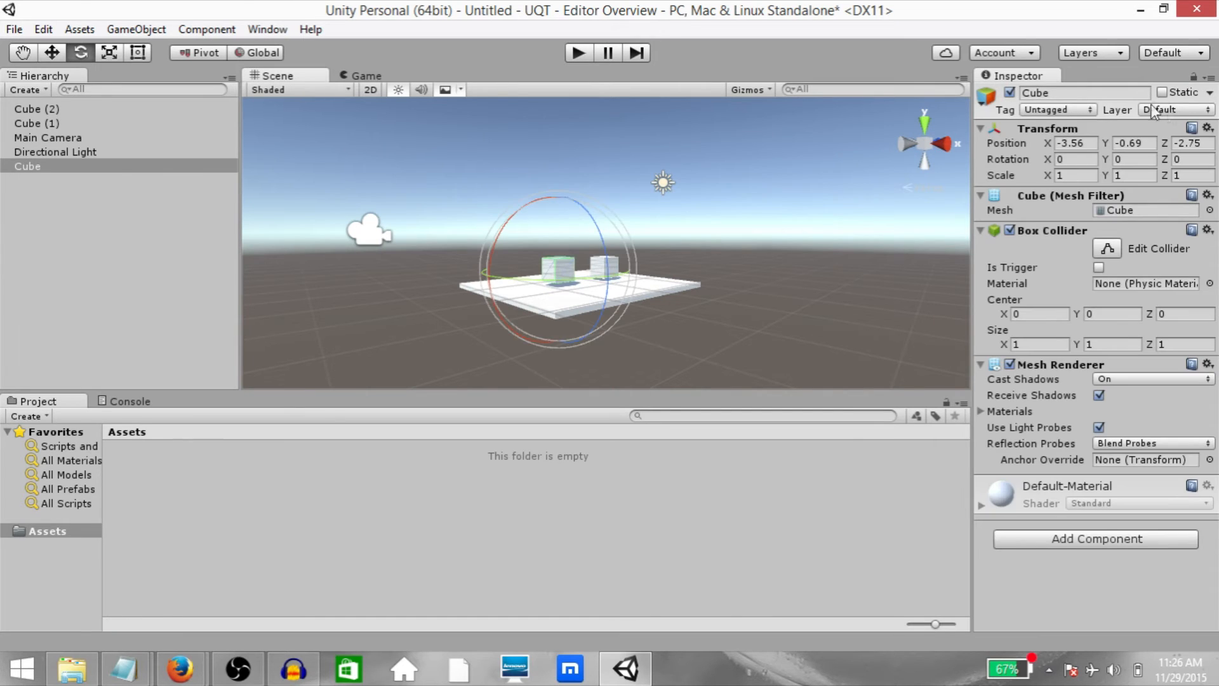
click(1153, 110)
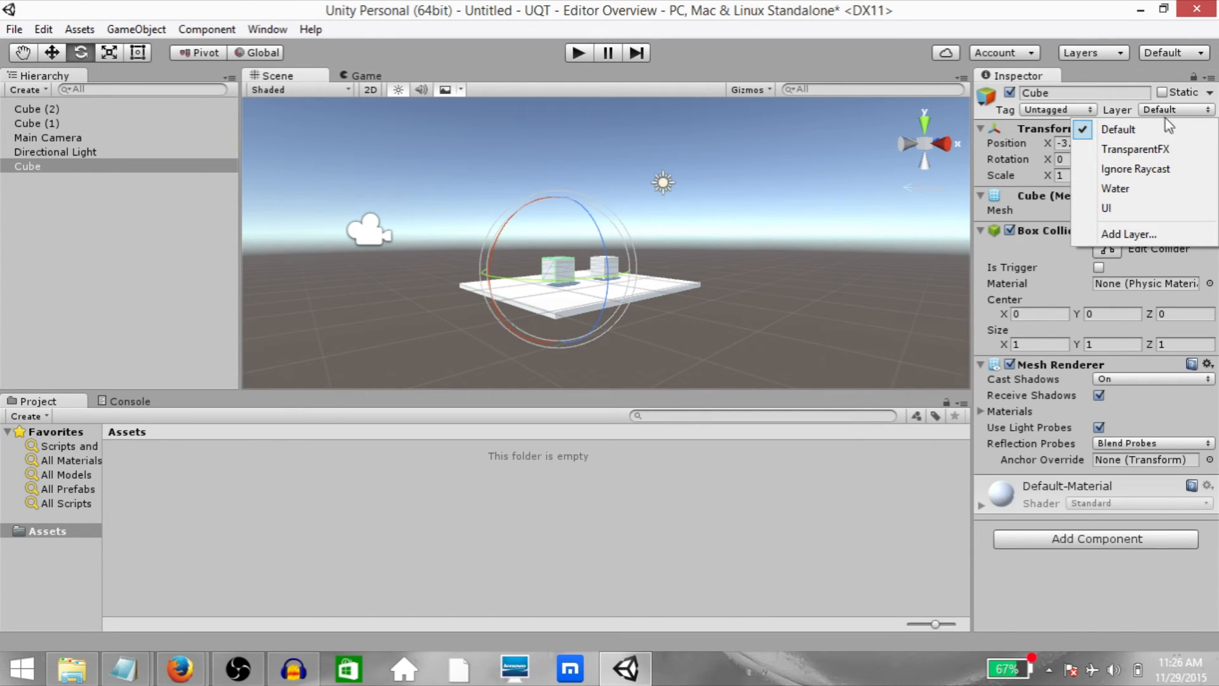
click(1091, 52)
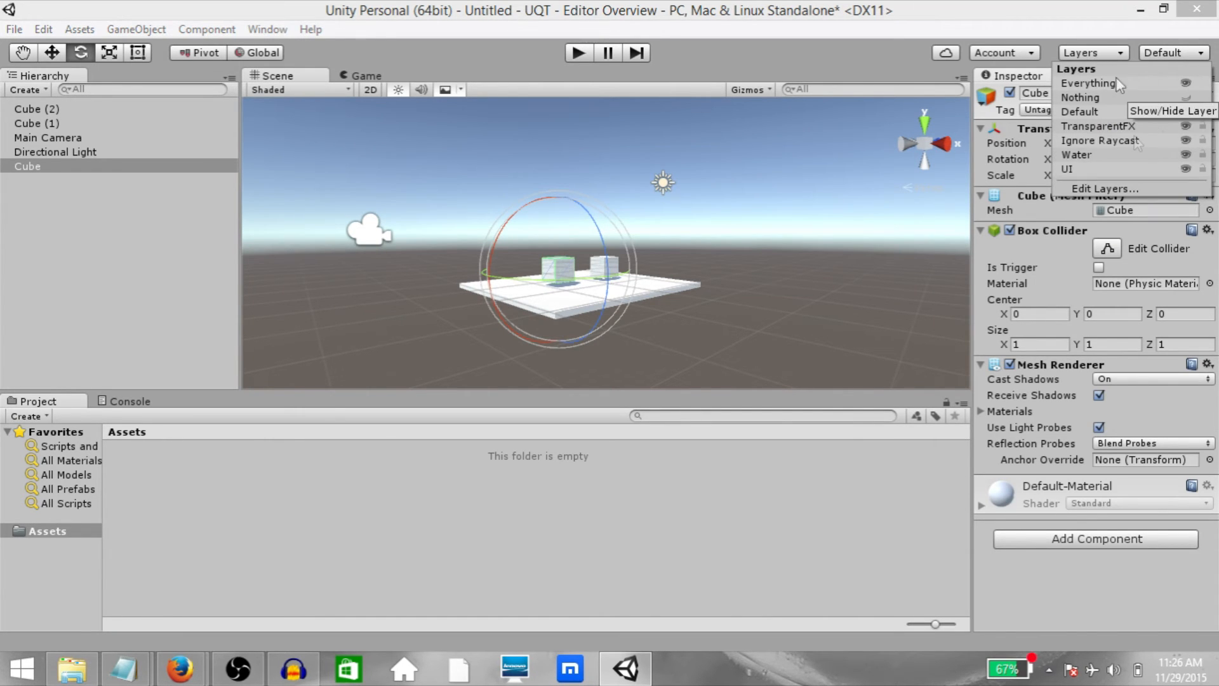
click(1054, 30)
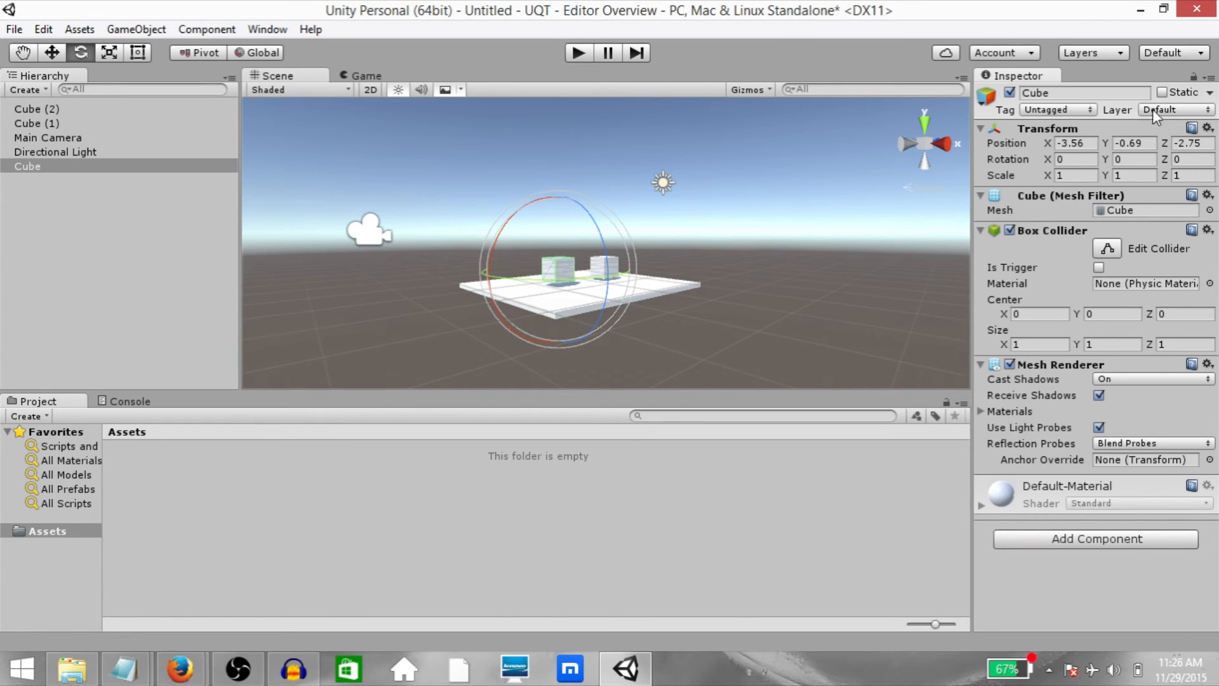
Assign the Cube to the Water layer and make Water the only visible layer
click(1175, 109)
click(1137, 190)
click(1116, 55)
click(1172, 100)
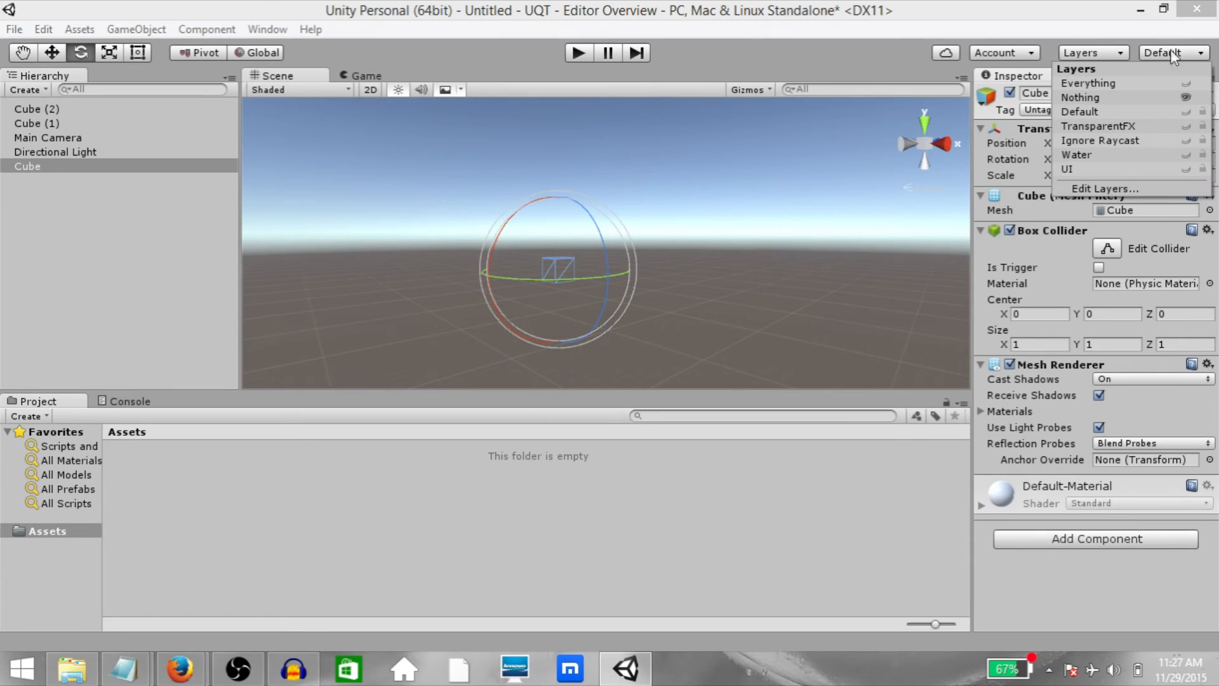
click(1185, 154)
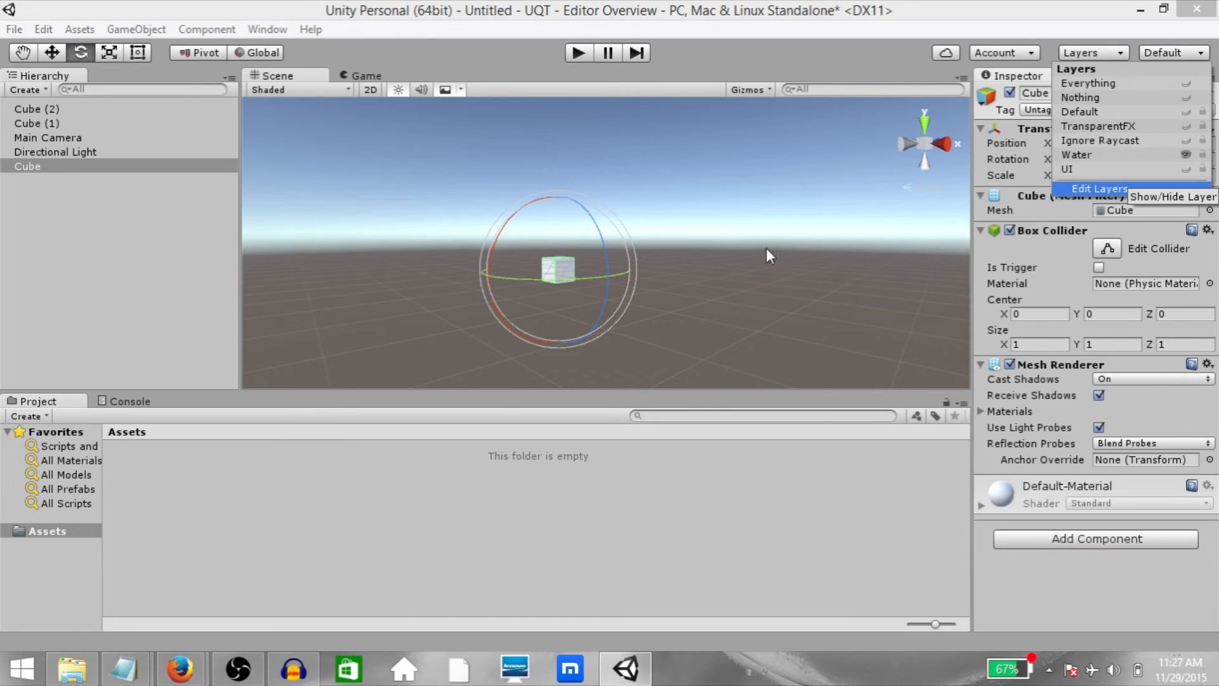
Make every layer visible again and set the Cube's layer back to Default
click(1174, 111)
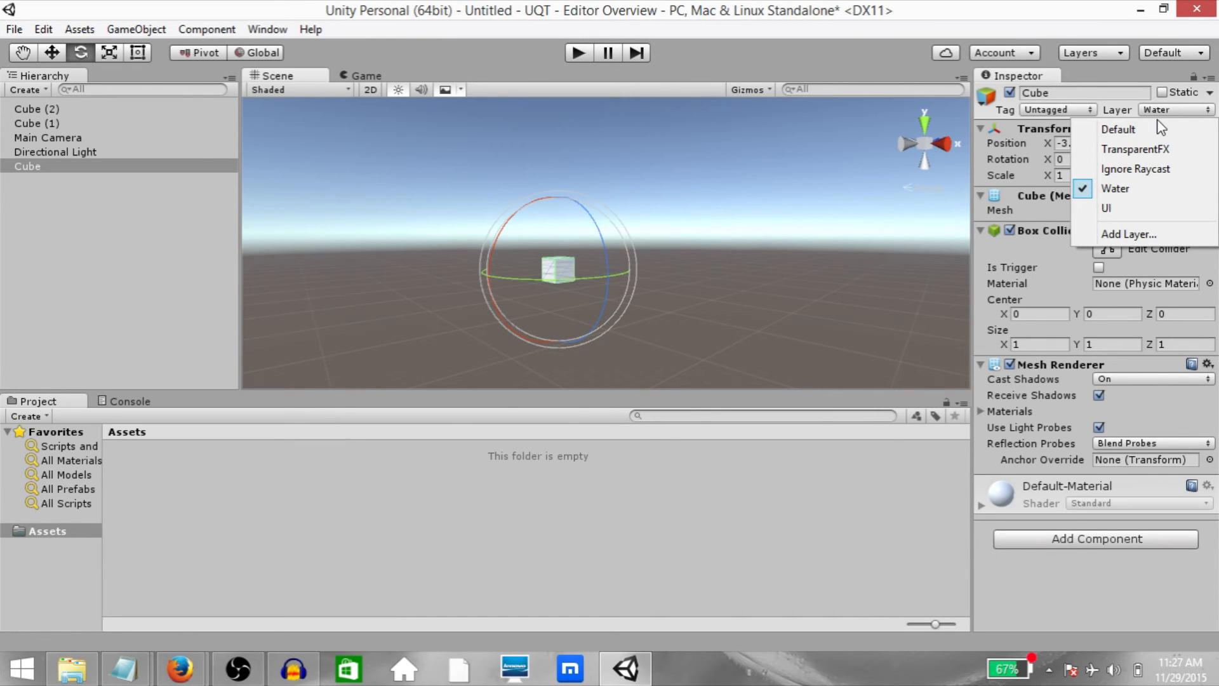
click(1094, 53)
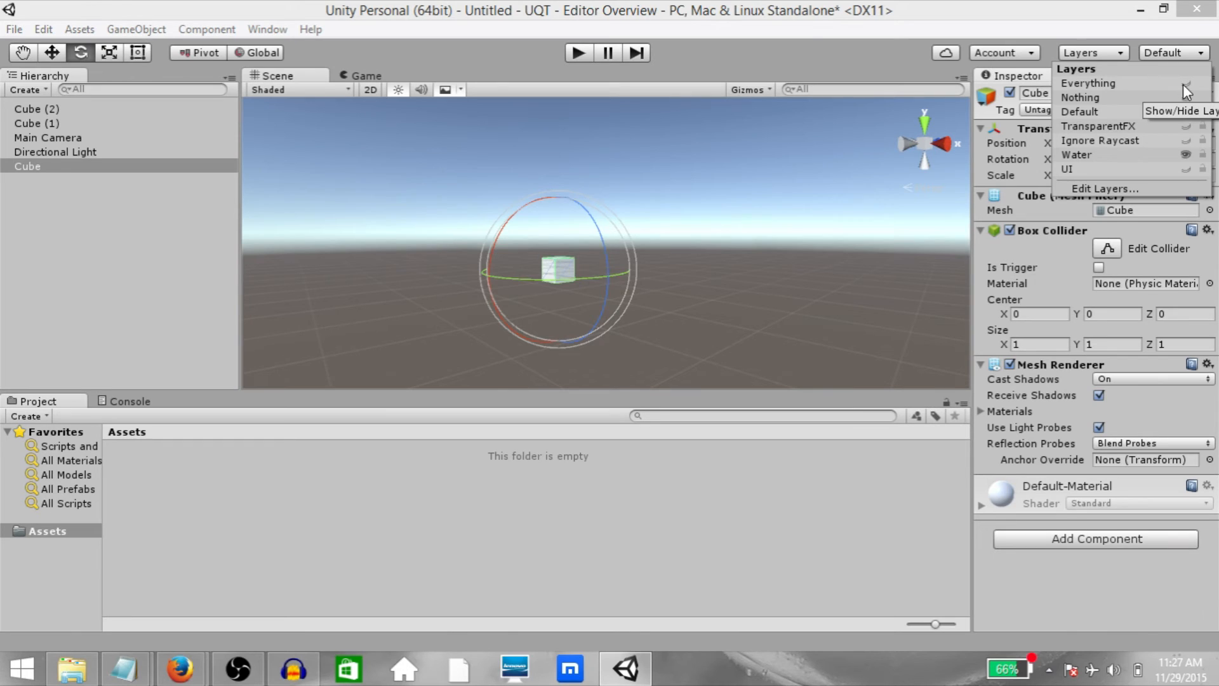
click(1185, 83)
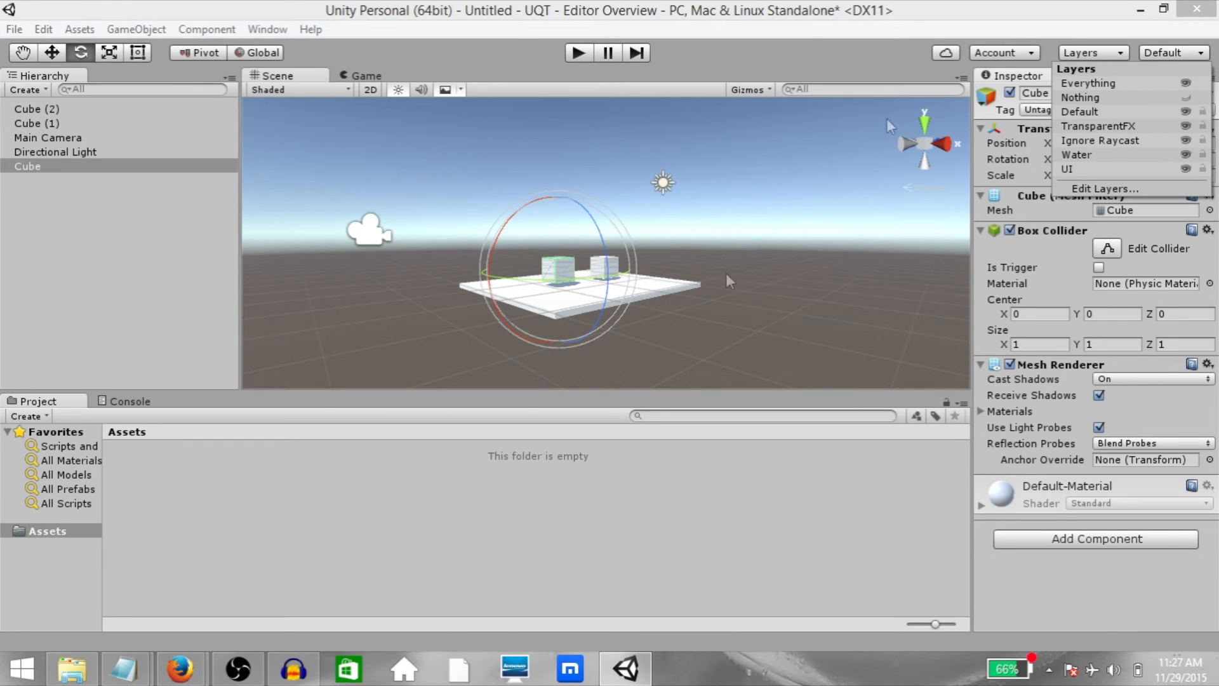
click(773, 230)
click(1179, 108)
click(1148, 125)
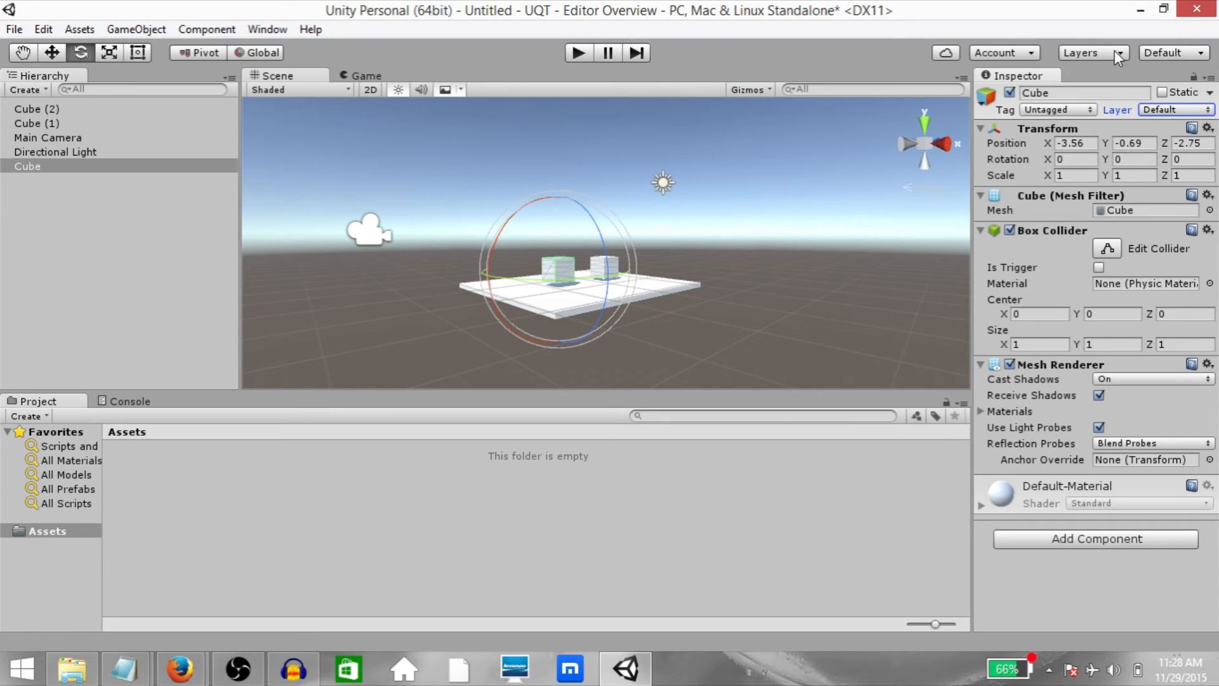
click(1185, 112)
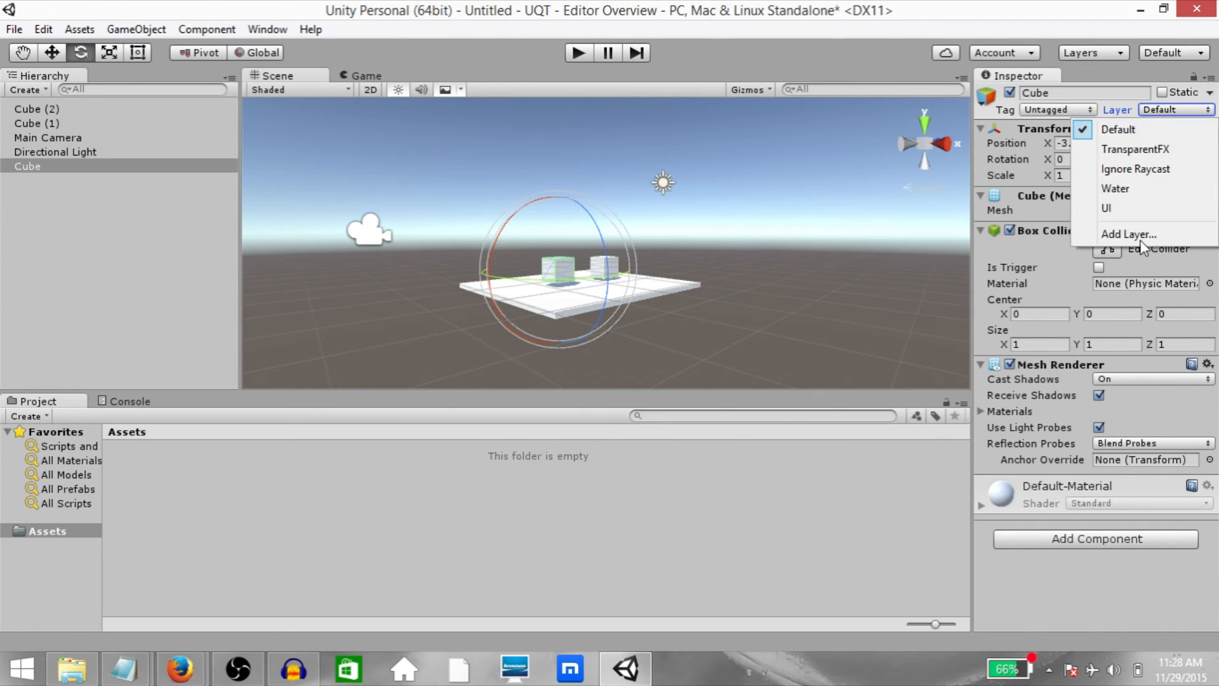
click(1183, 245)
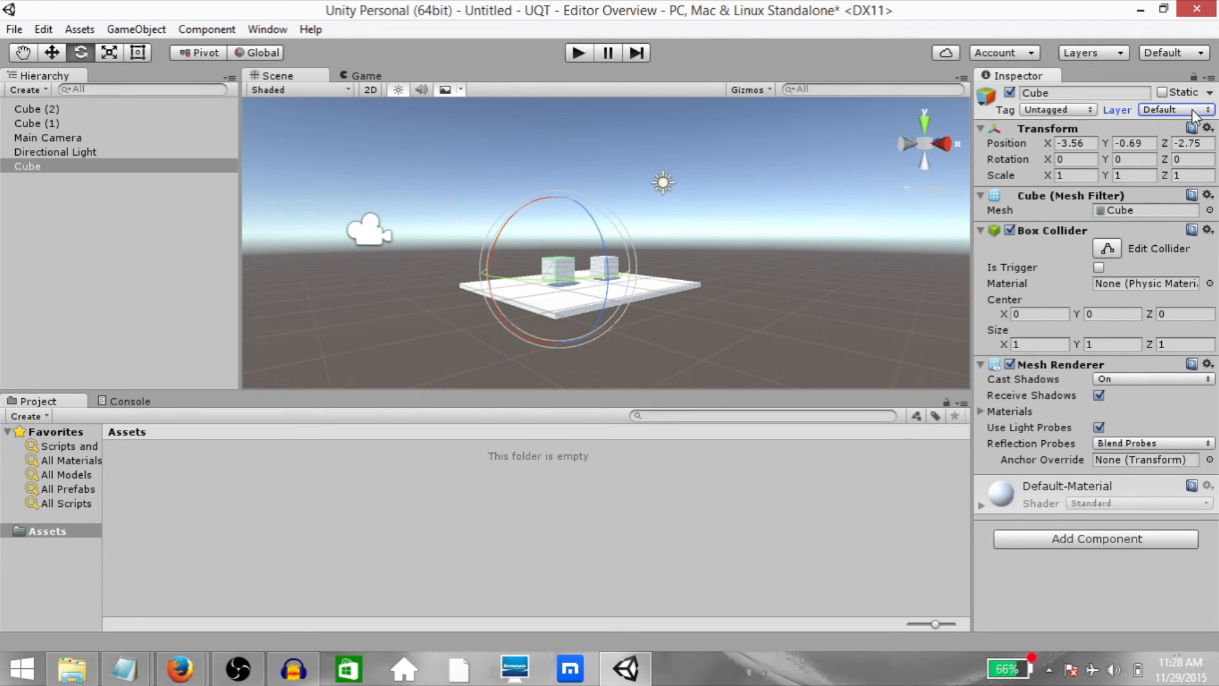
Select the Cube and examine the component categories that can be added to it
click(172, 166)
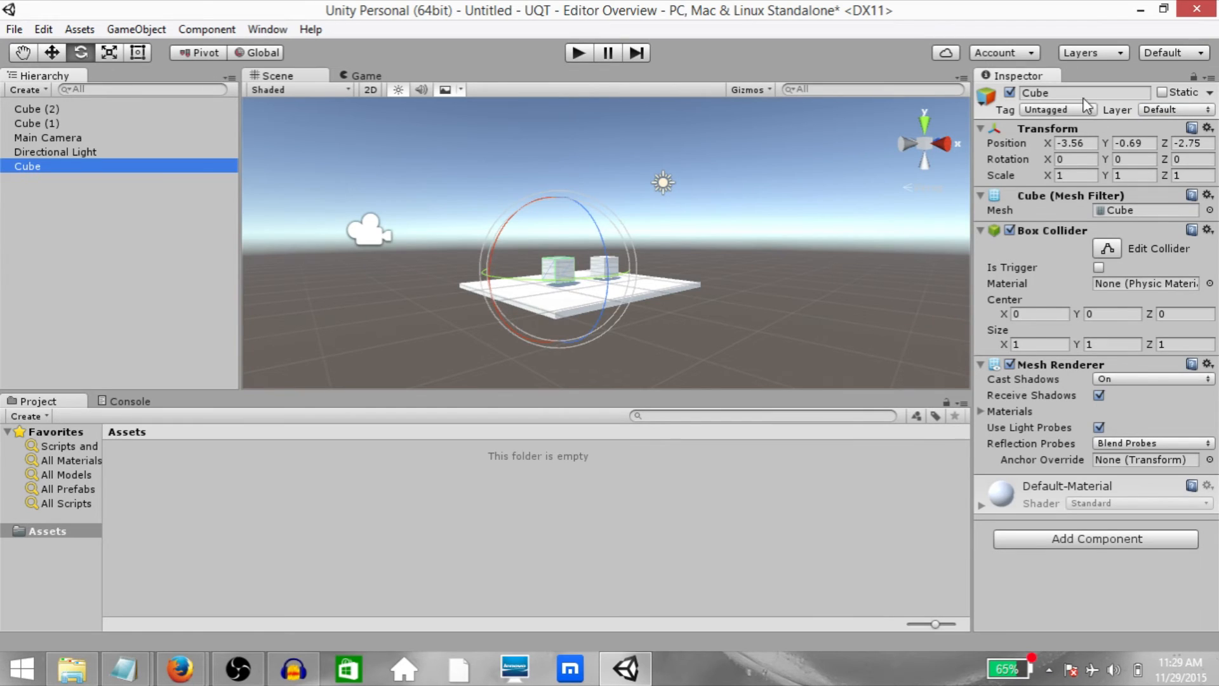
click(1072, 539)
key(BackSpace)
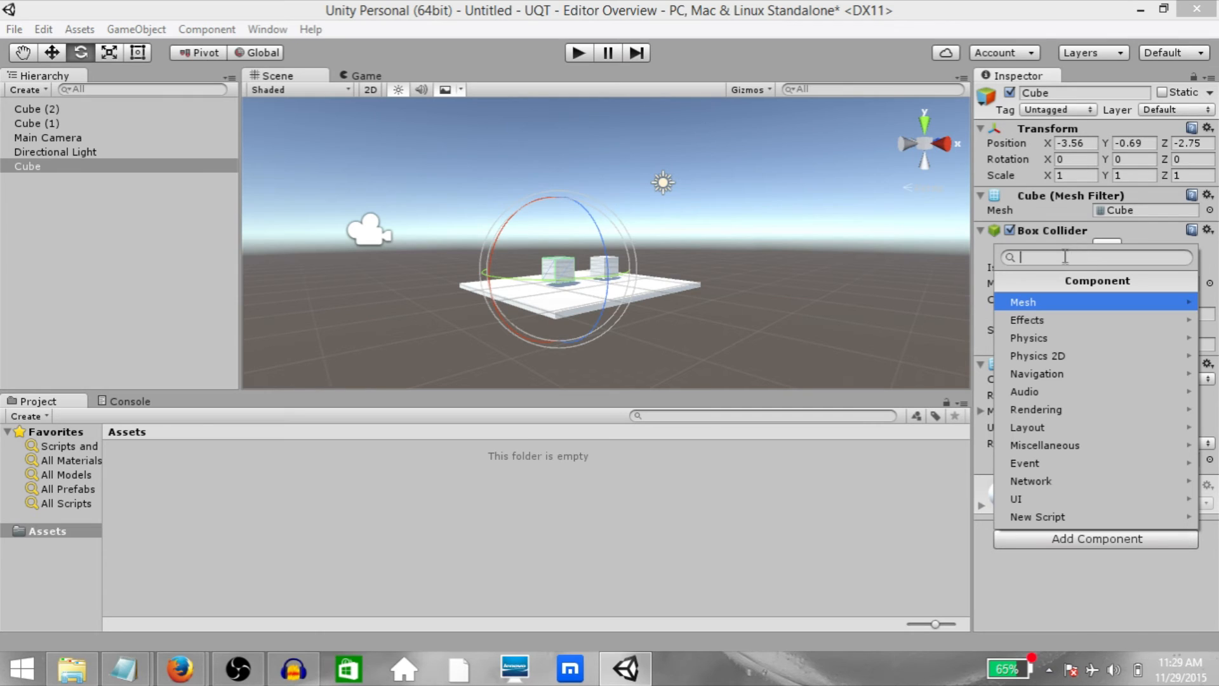
click(1130, 593)
click(218, 32)
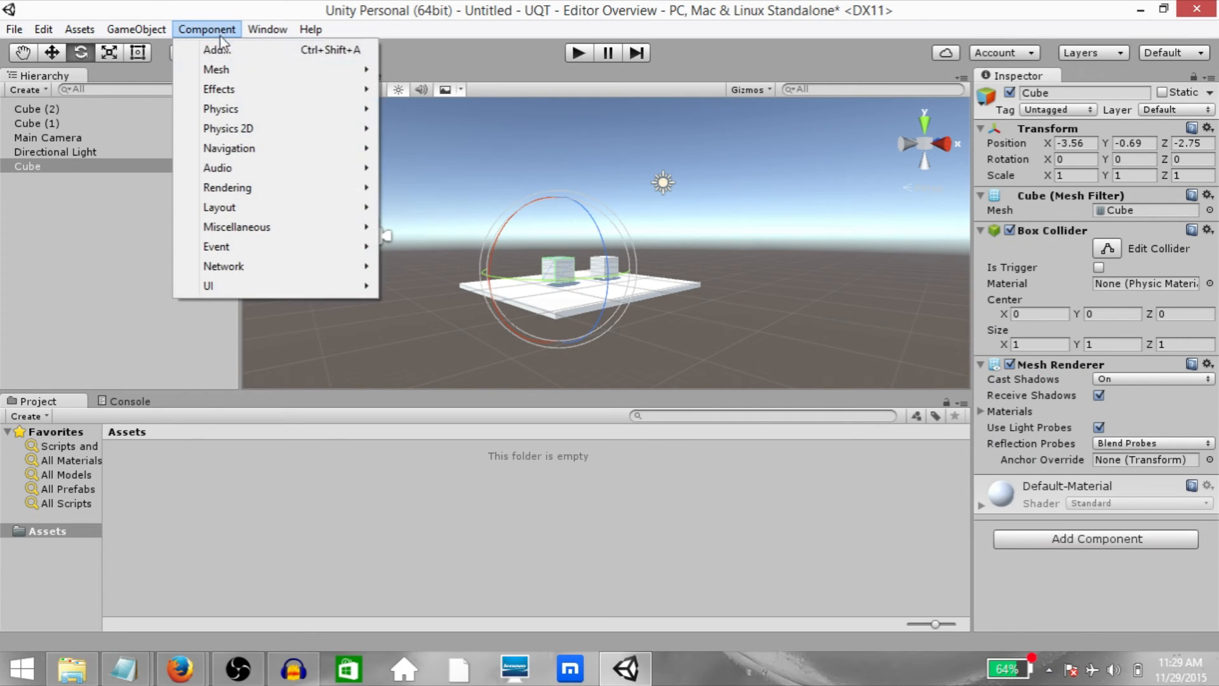
click(204, 29)
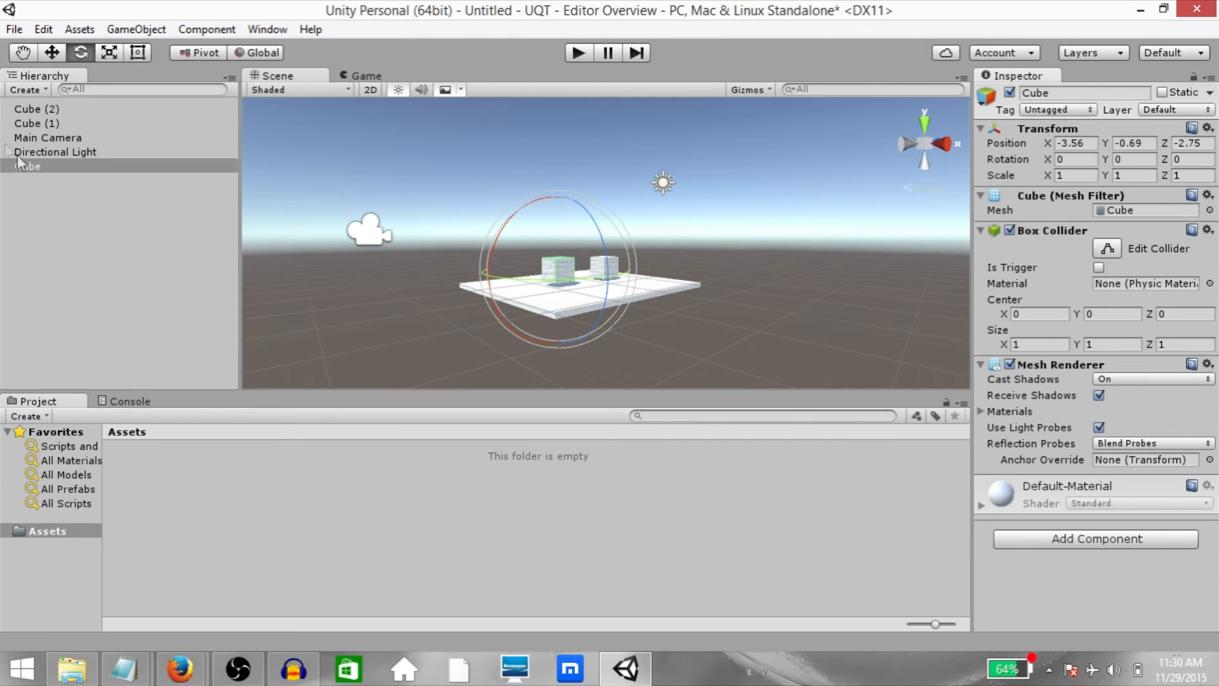
Lock the Inspector on the Cube and select other hierarchy objects in turn, ending with Cube (1)
click(66, 163)
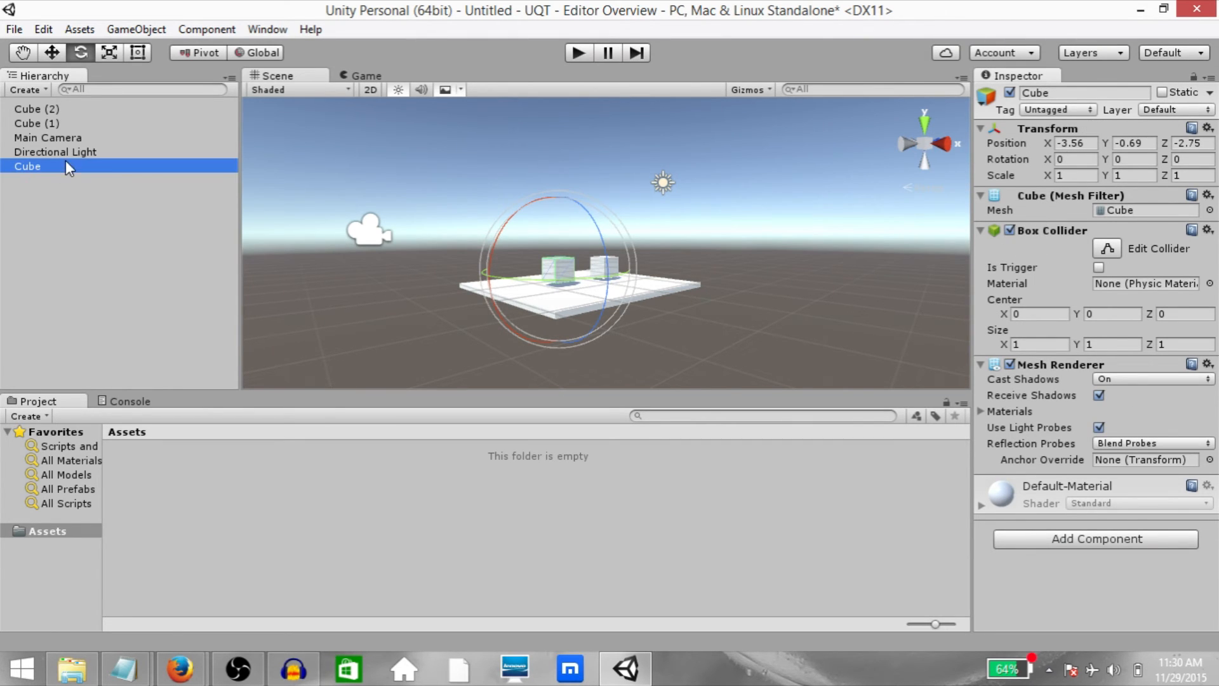
click(1194, 84)
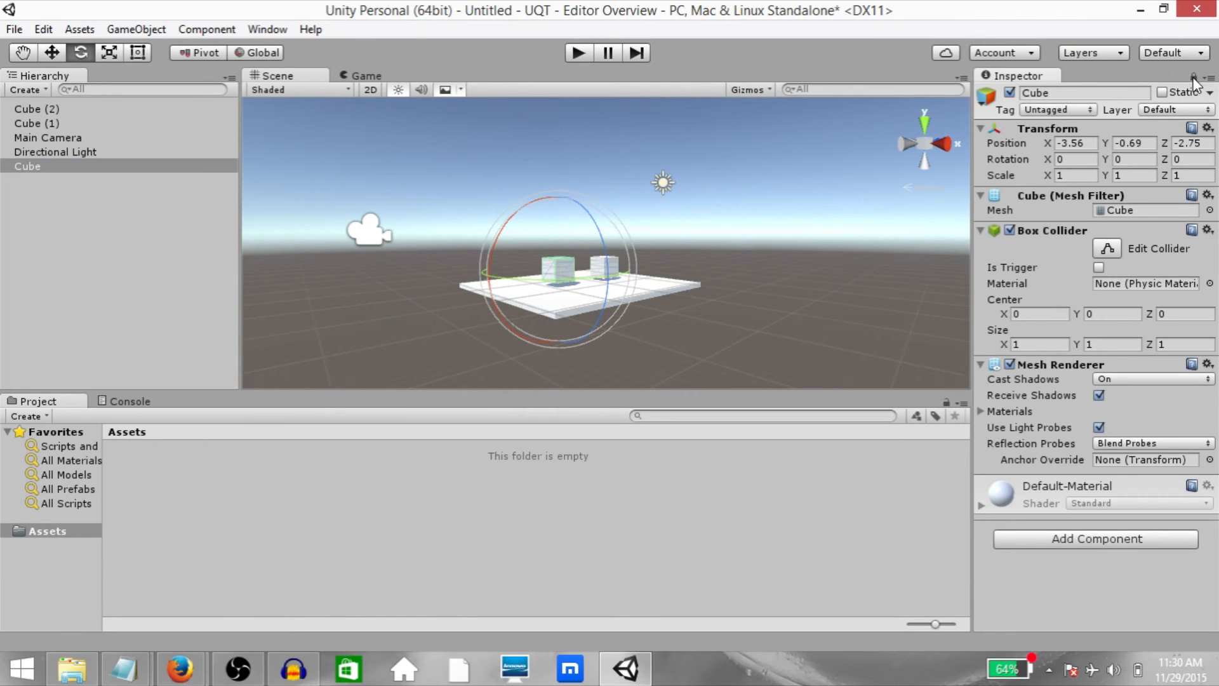
click(33, 125)
click(36, 138)
click(40, 149)
click(43, 134)
click(44, 126)
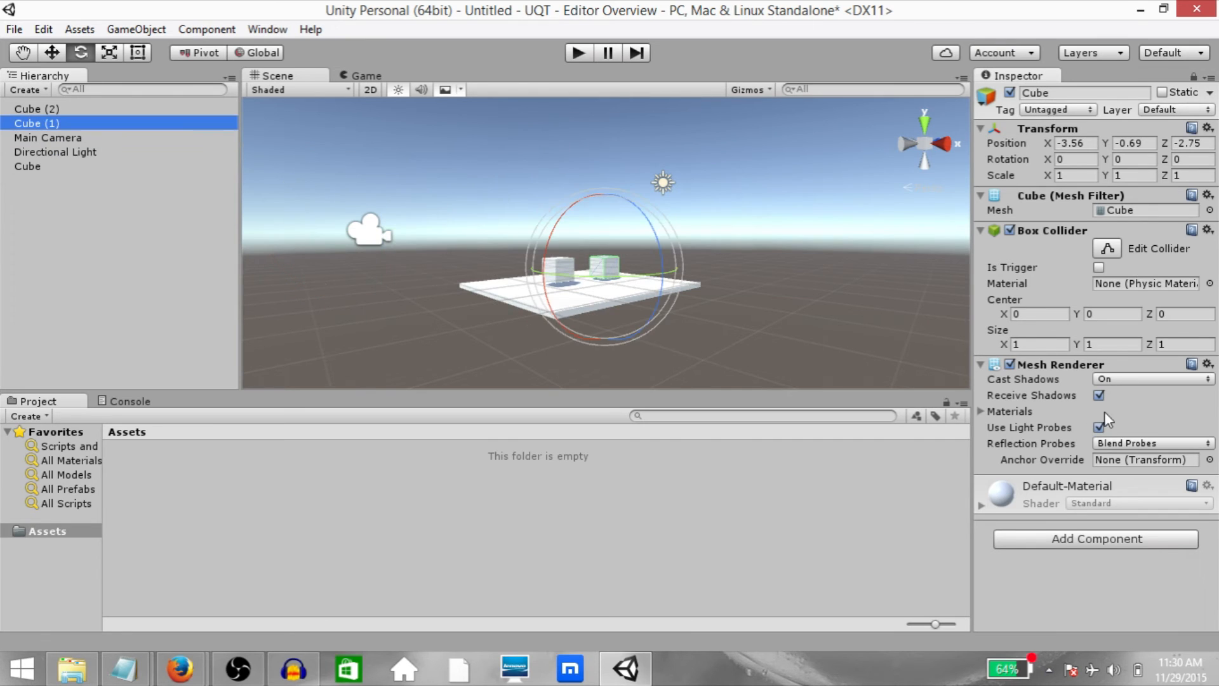
Unlock the Inspector and select the hierarchy objects in turn, ending with Cube
click(40, 123)
click(42, 137)
click(43, 153)
click(48, 137)
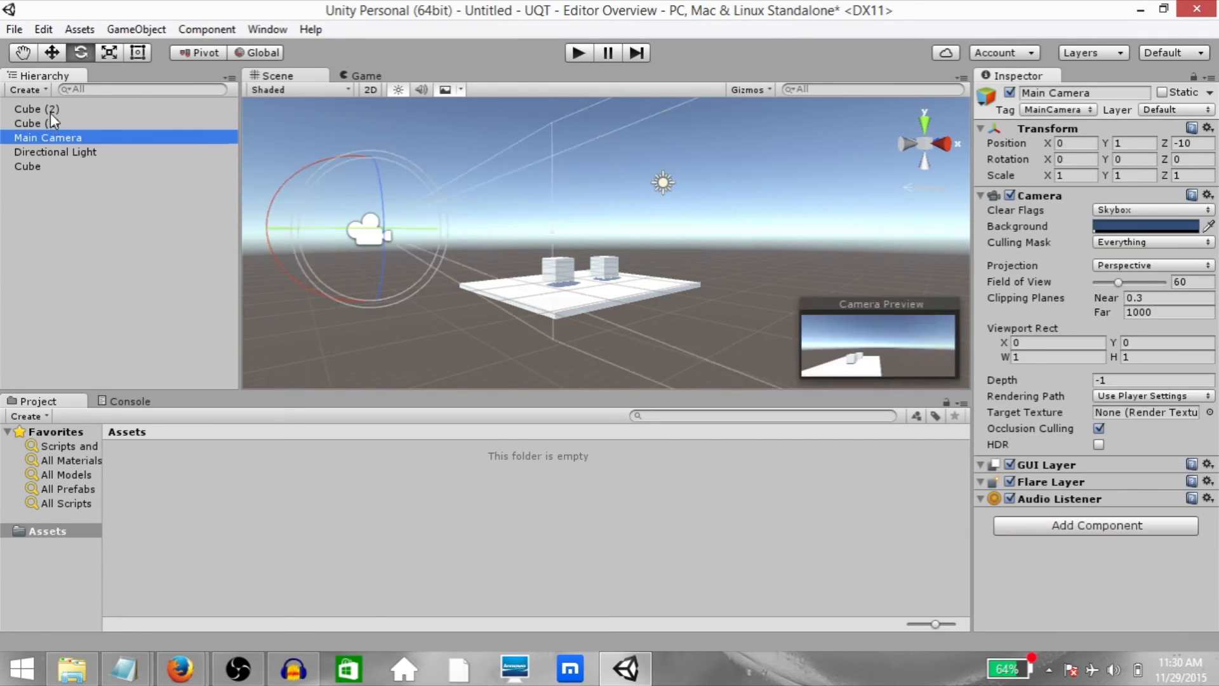
click(51, 121)
click(38, 166)
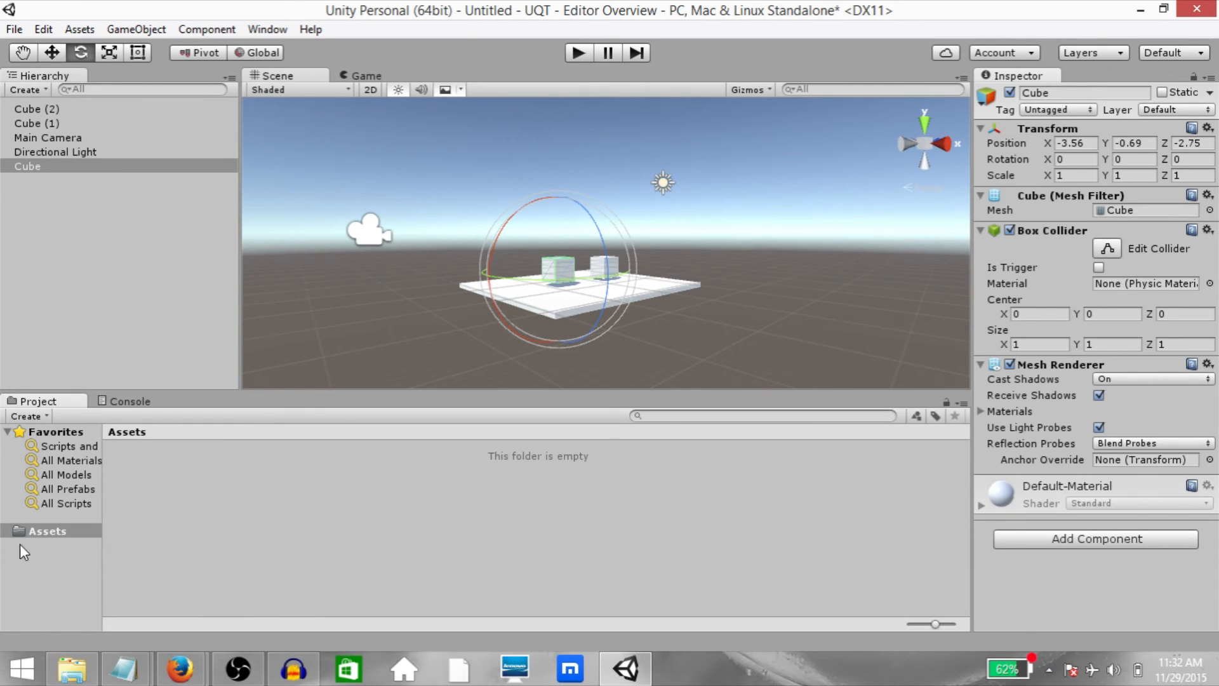
Create a new folder with the default name in Assets, open it and return to Assets
click(66, 549)
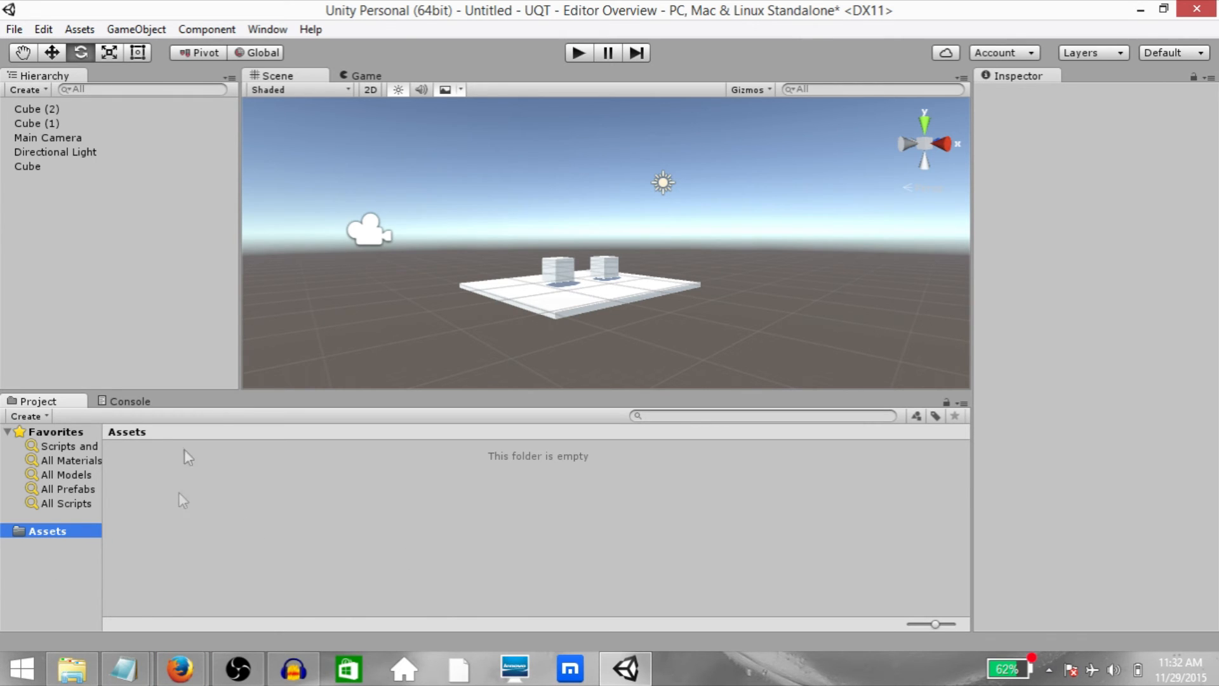
click(225, 530)
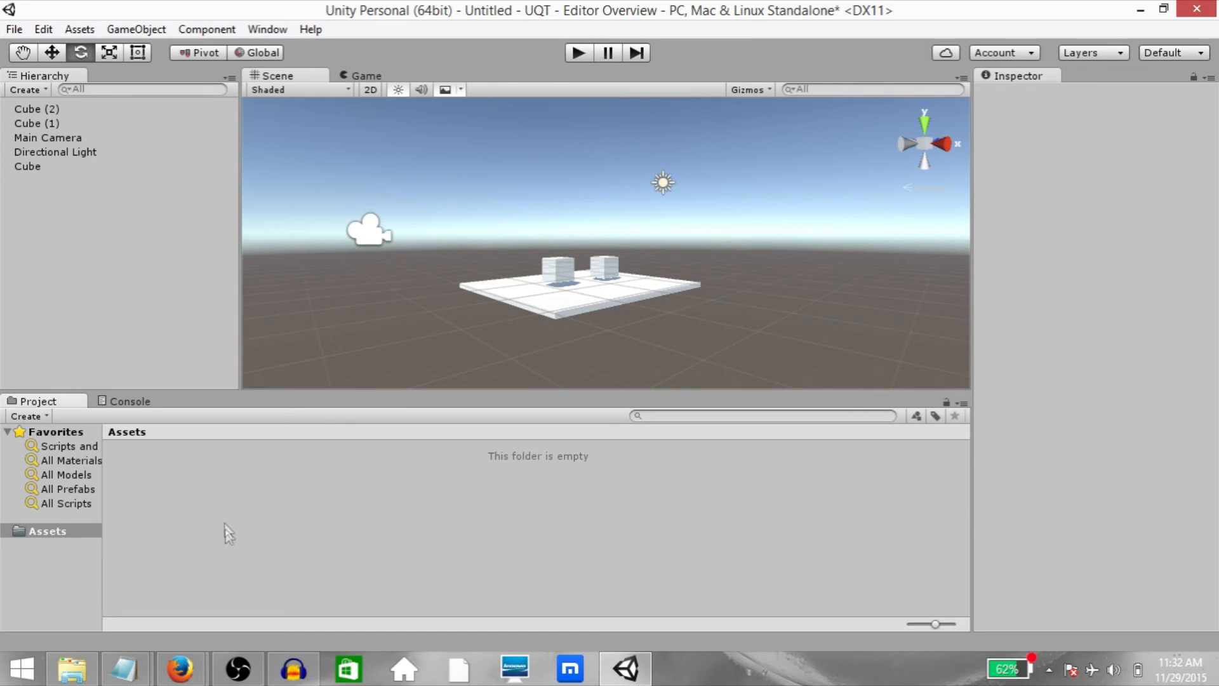
right_click(221, 523)
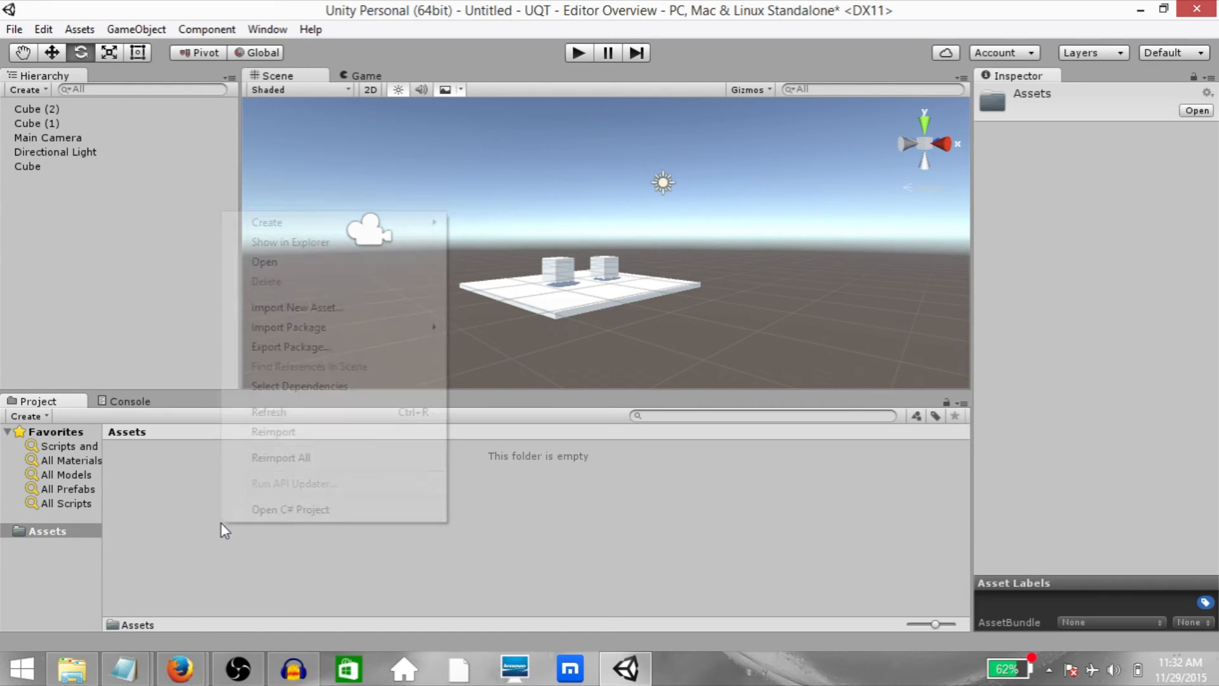
click(279, 541)
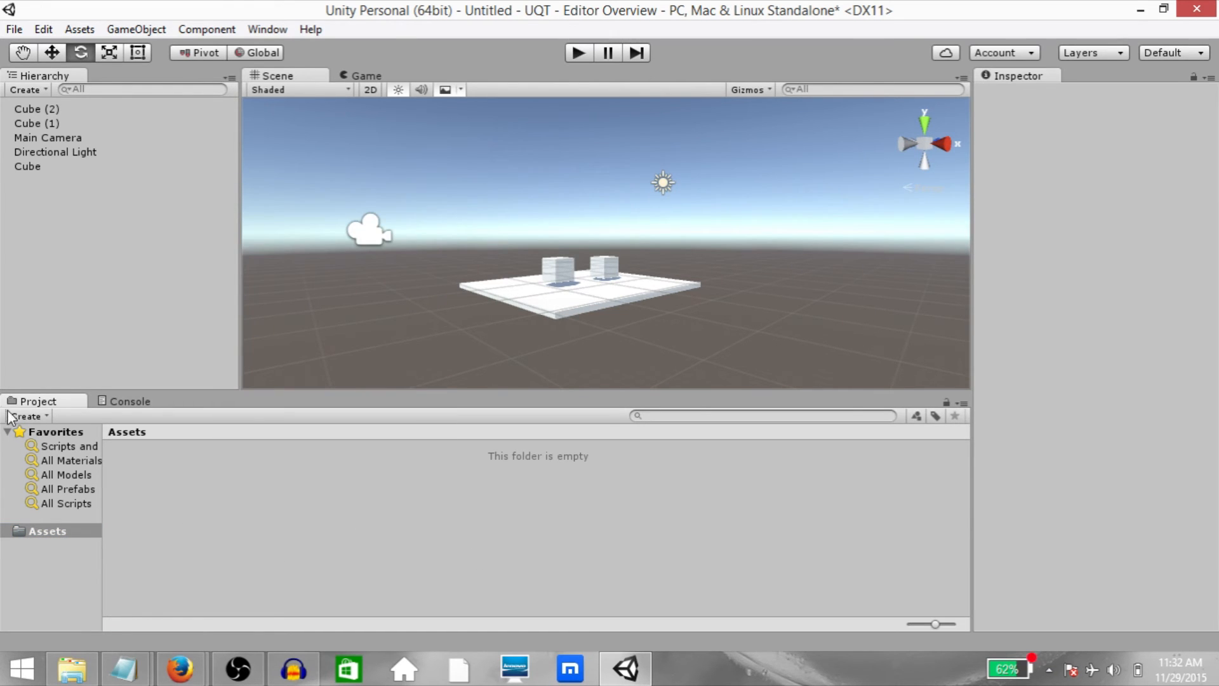
click(48, 418)
click(139, 214)
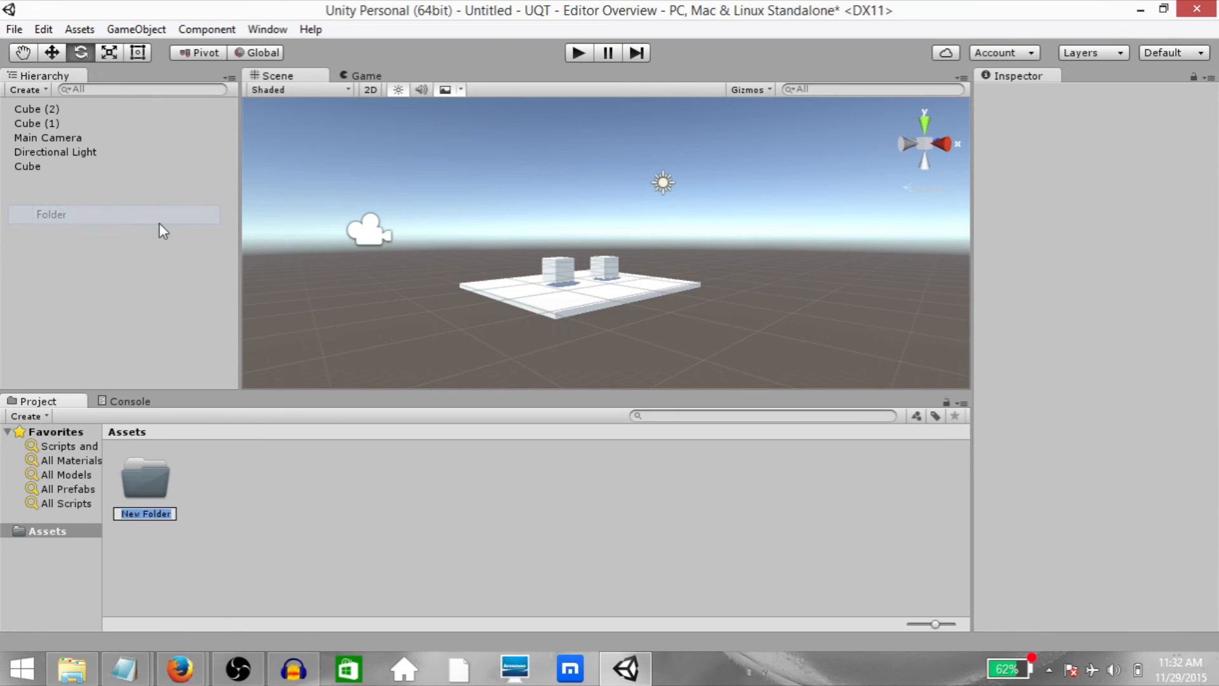
double_click(155, 477)
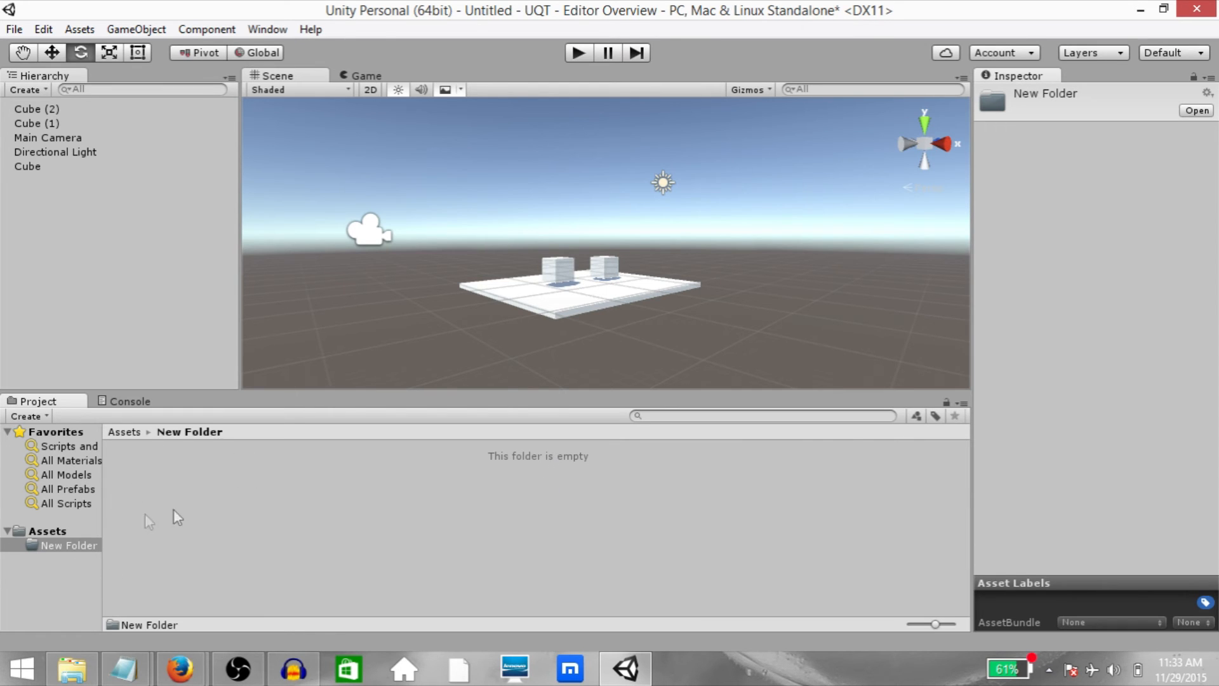
click(47, 531)
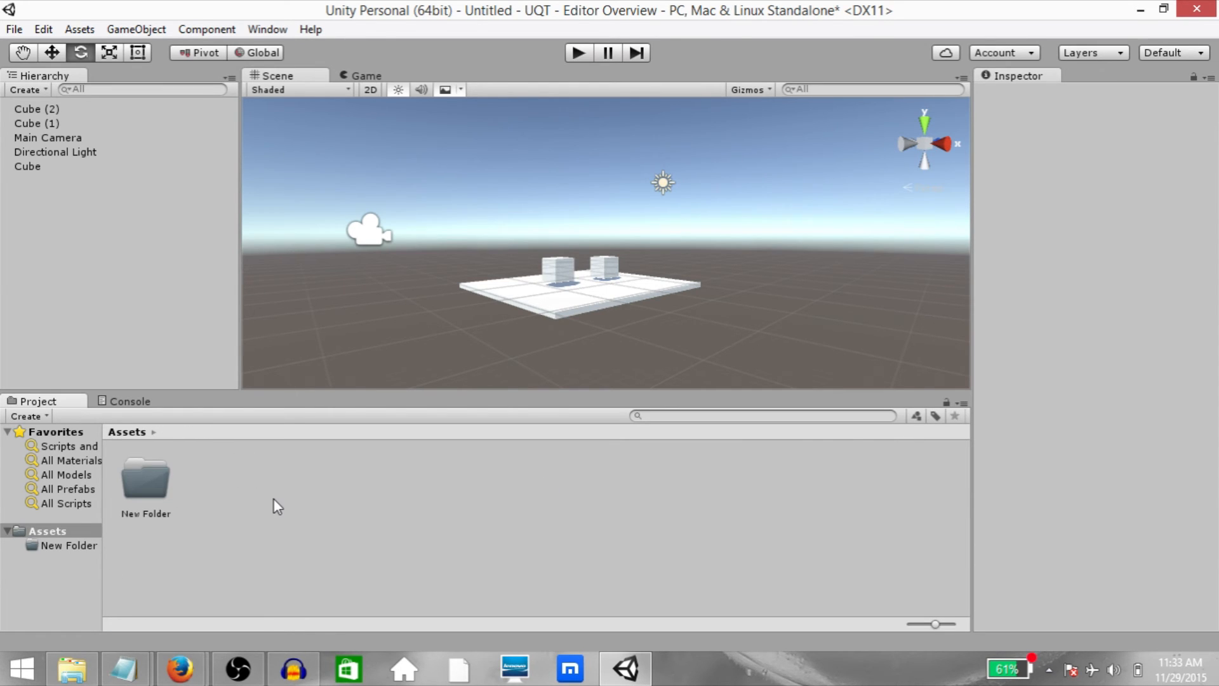
Create a C# script and two materials with default names in the Assets folder
right_click(273, 500)
mouse_move(381, 194)
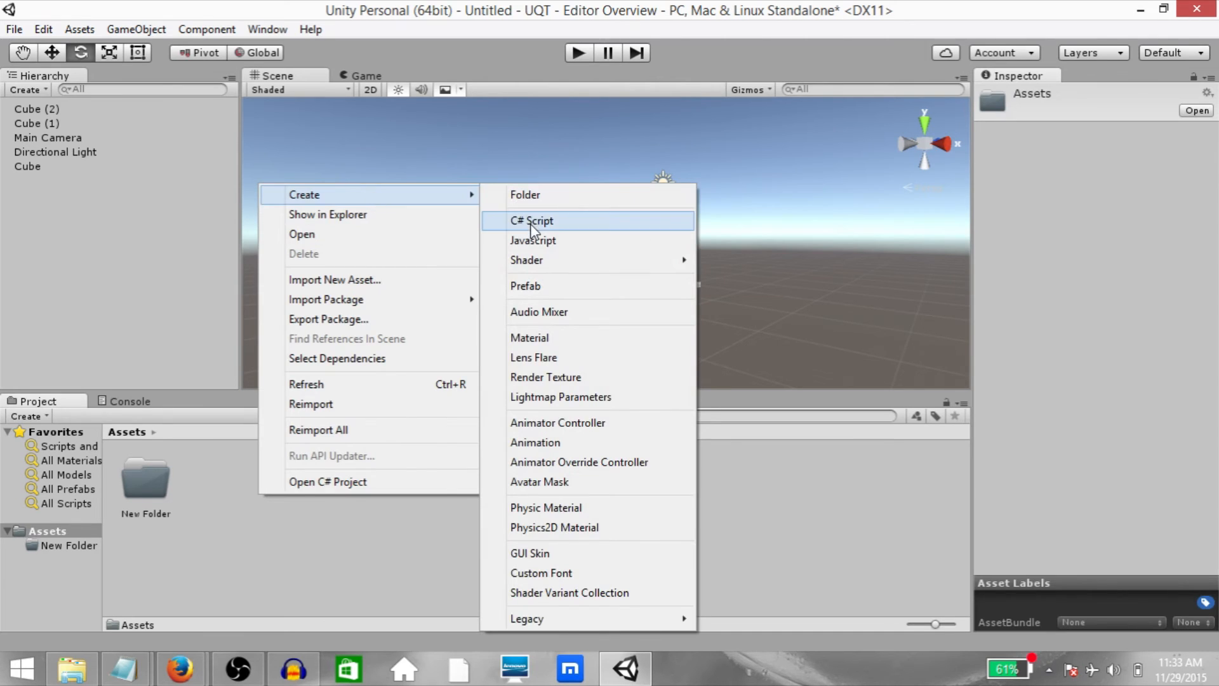
click(531, 224)
right_click(315, 508)
mouse_move(362, 205)
click(650, 354)
click(223, 482)
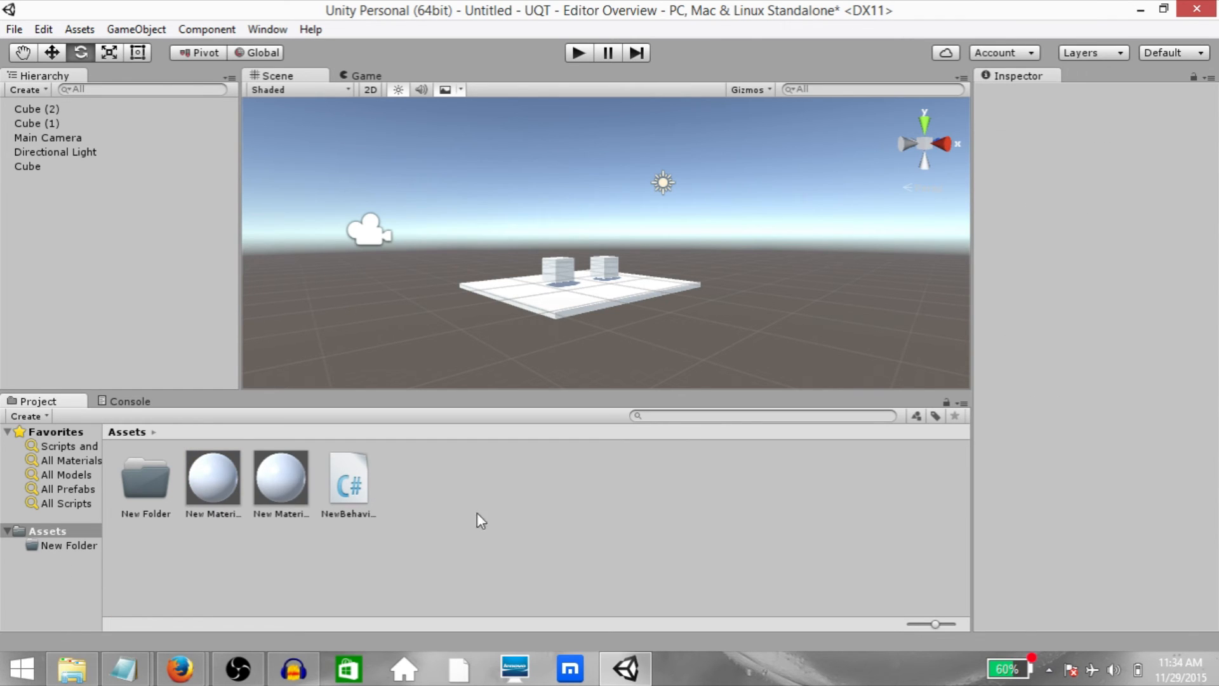
Enlarge the asset thumbnails slightly and inspect both materials, the C# script and New Folder in turn
ctrl+scroll(477, 515, up, 2)
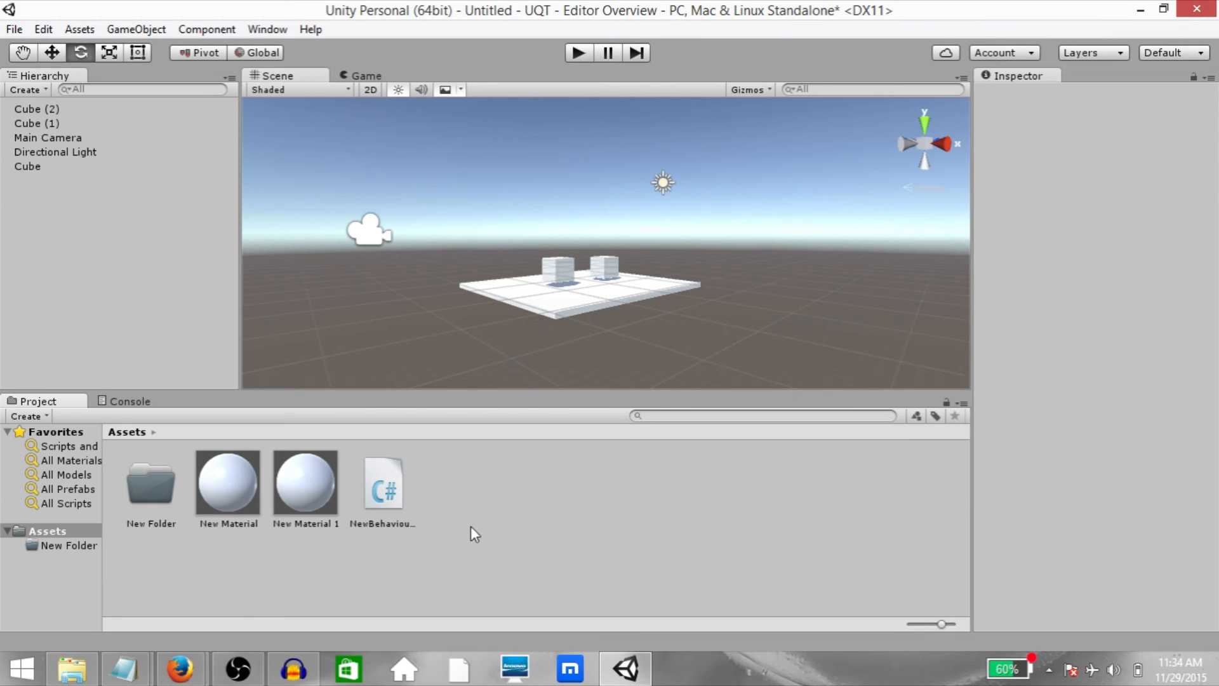
click(297, 486)
click(243, 486)
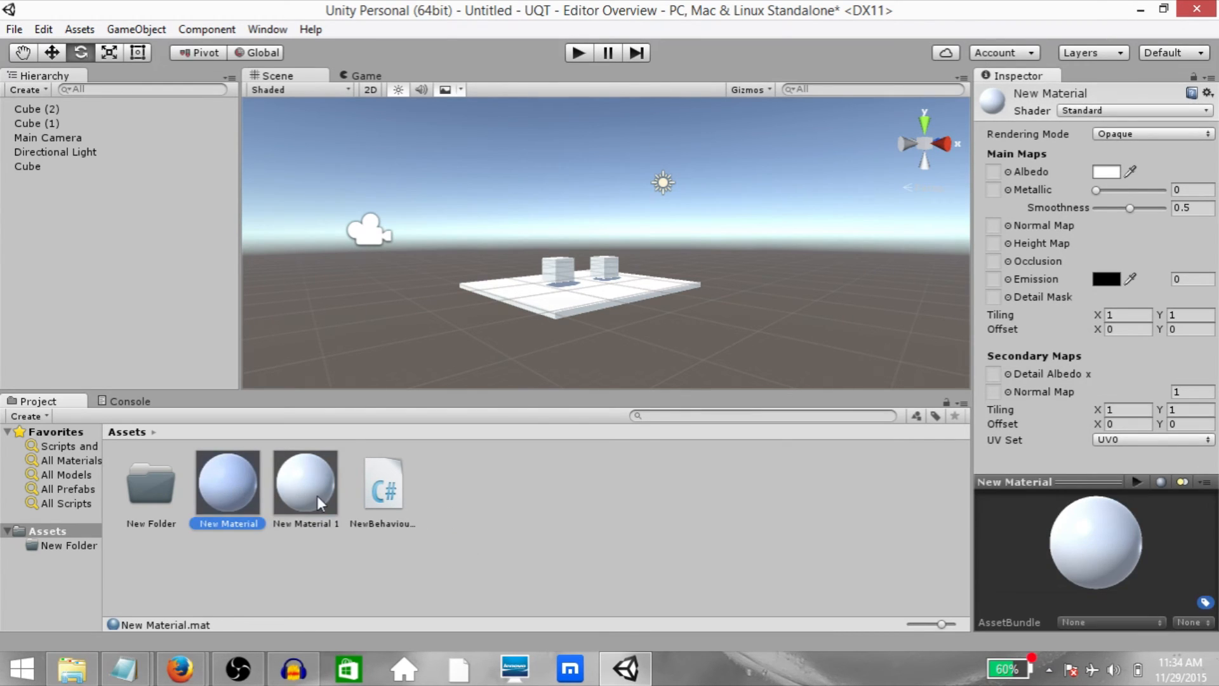
click(316, 495)
click(386, 490)
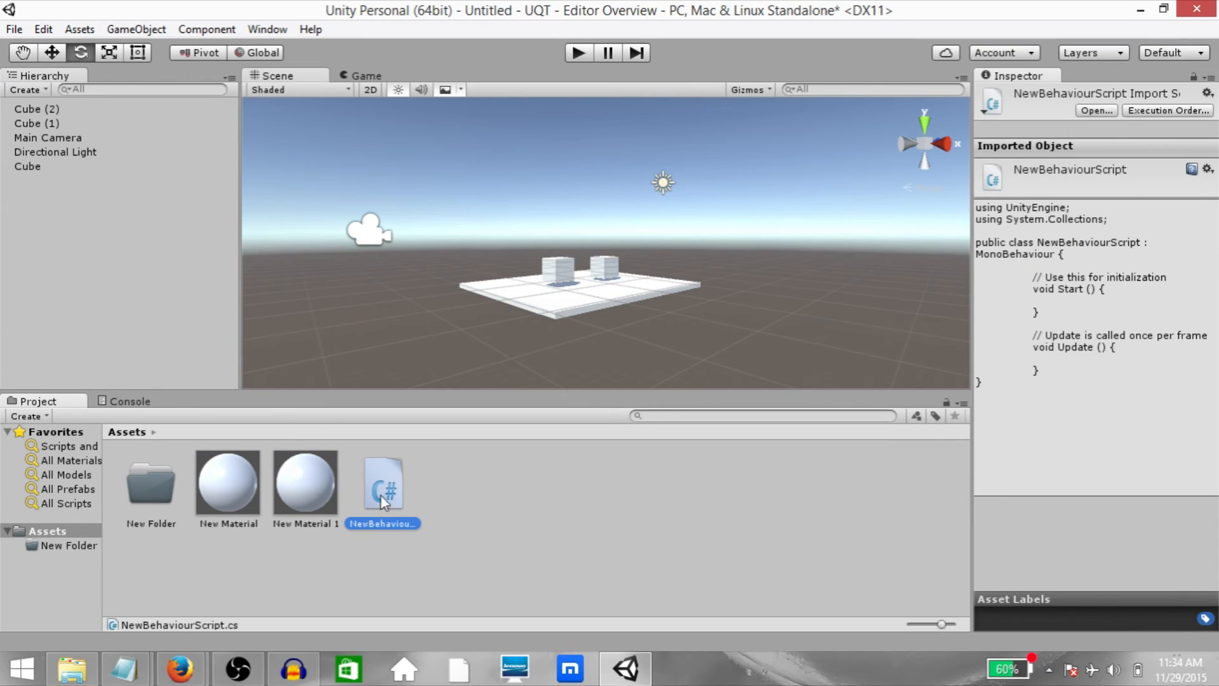
click(147, 502)
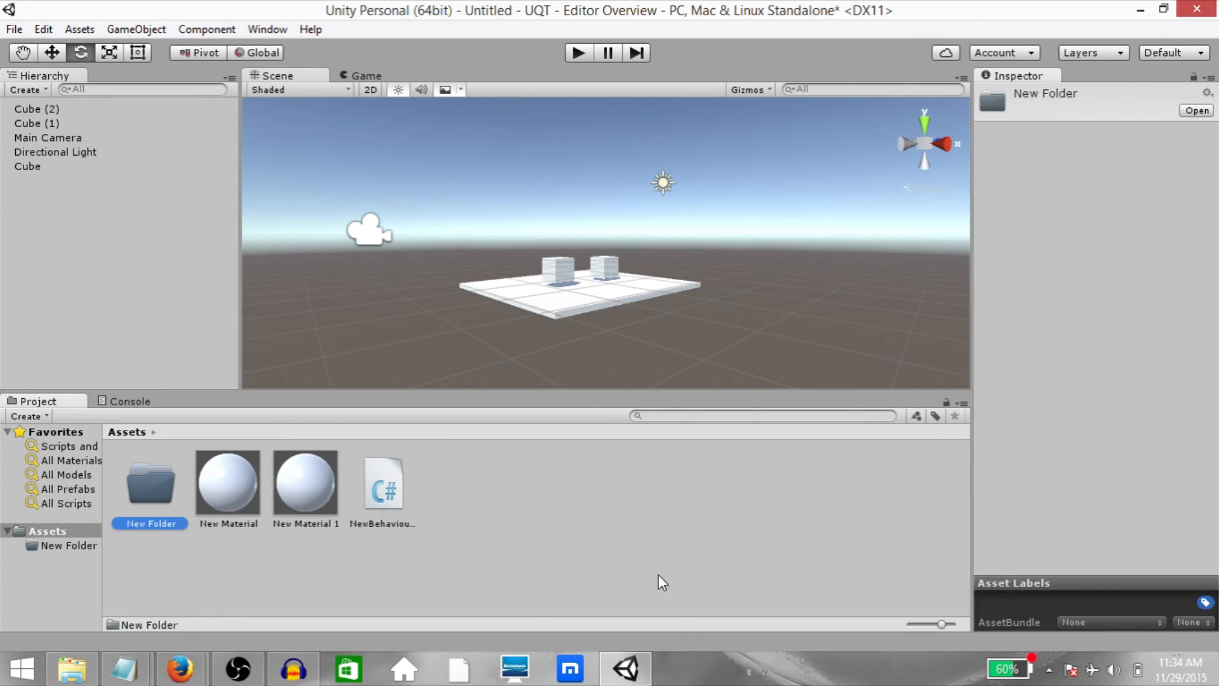
Create an animation with the default name in the Assets folder and deselect it
right_click(523, 536)
mouse_move(596, 237)
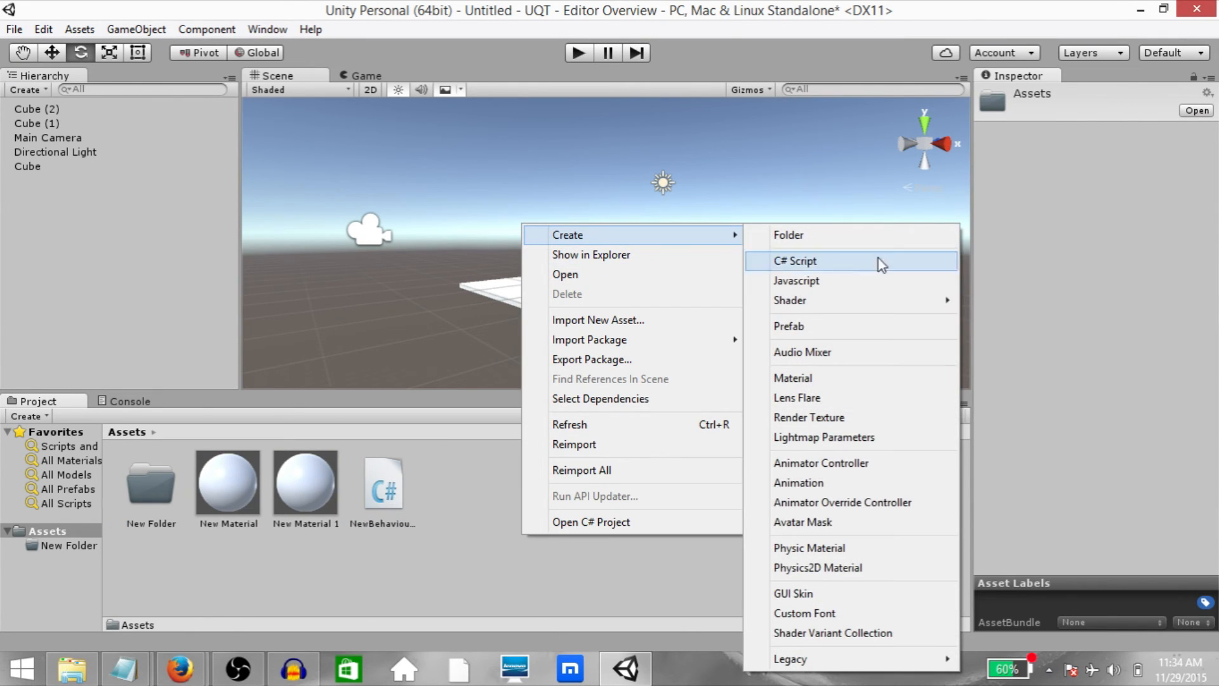
click(847, 489)
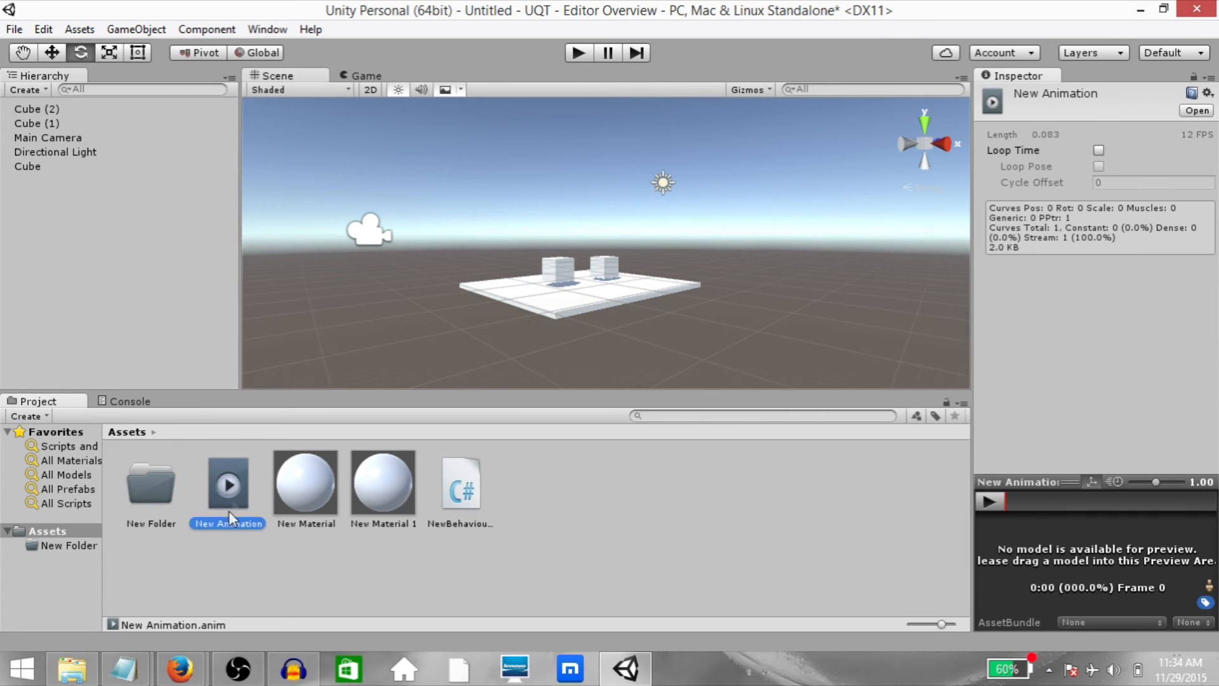
click(187, 600)
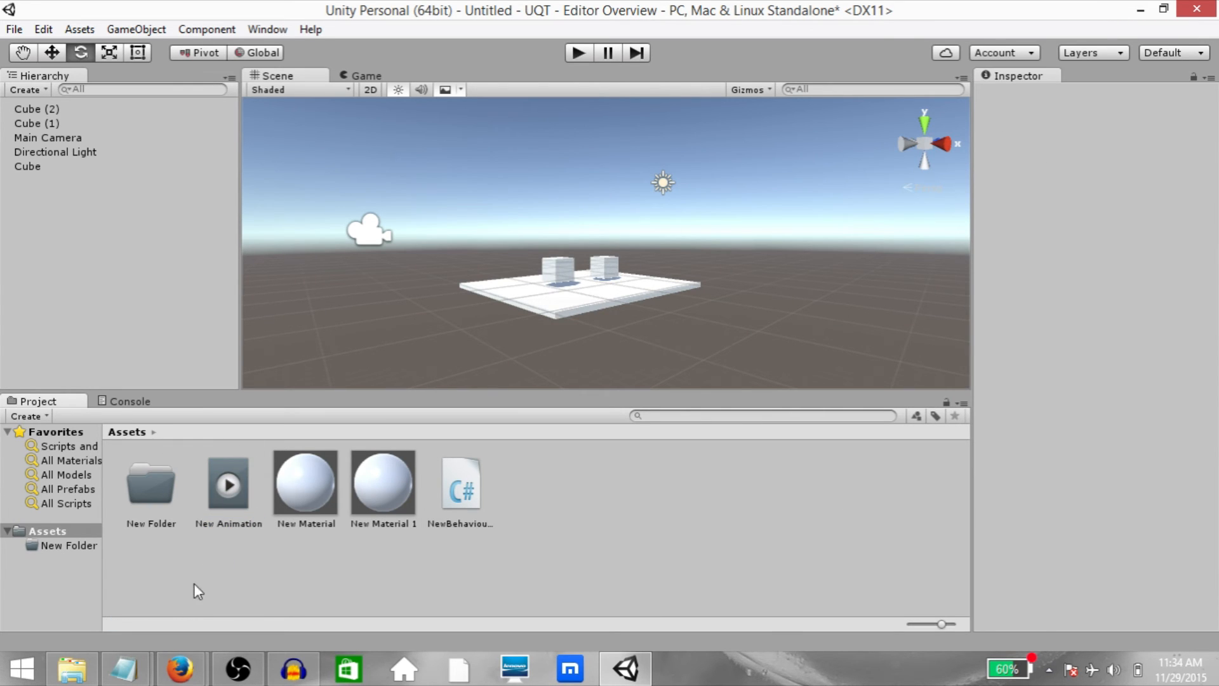
Shrink the asset display to a list, restore the large thumbnails, and briefly select New Animation
drag(942, 622, 906, 624)
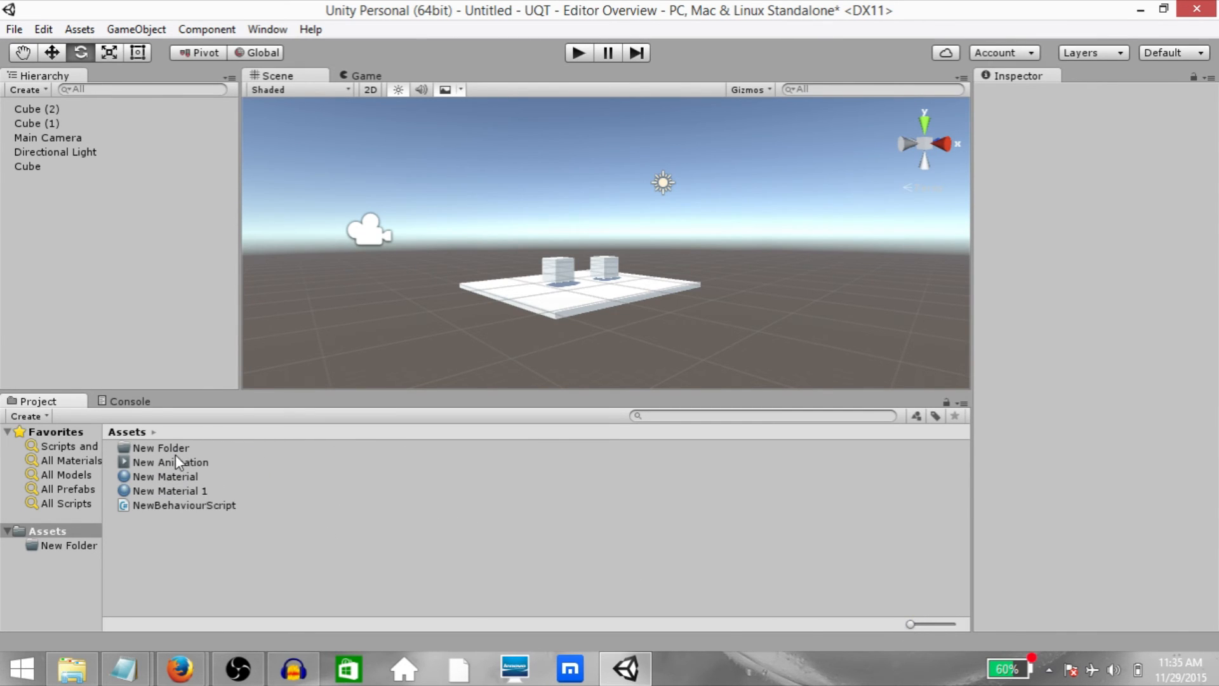
drag(910, 623, 939, 624)
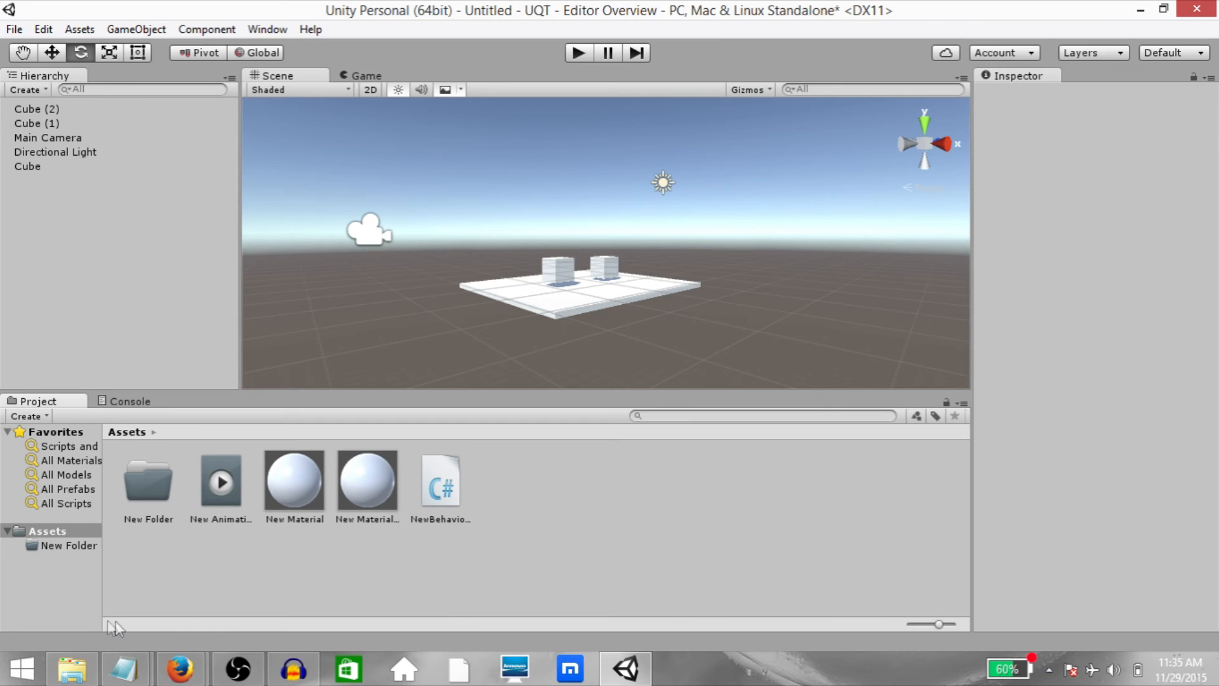
click(219, 482)
key(Right)
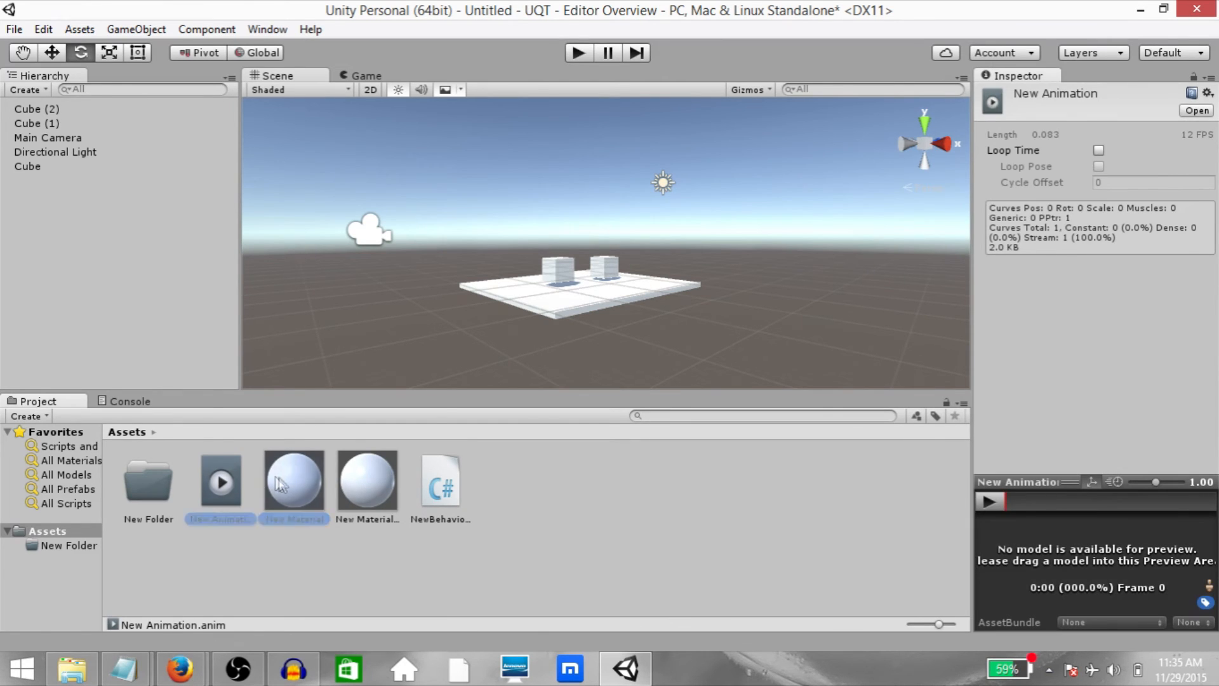
click(161, 541)
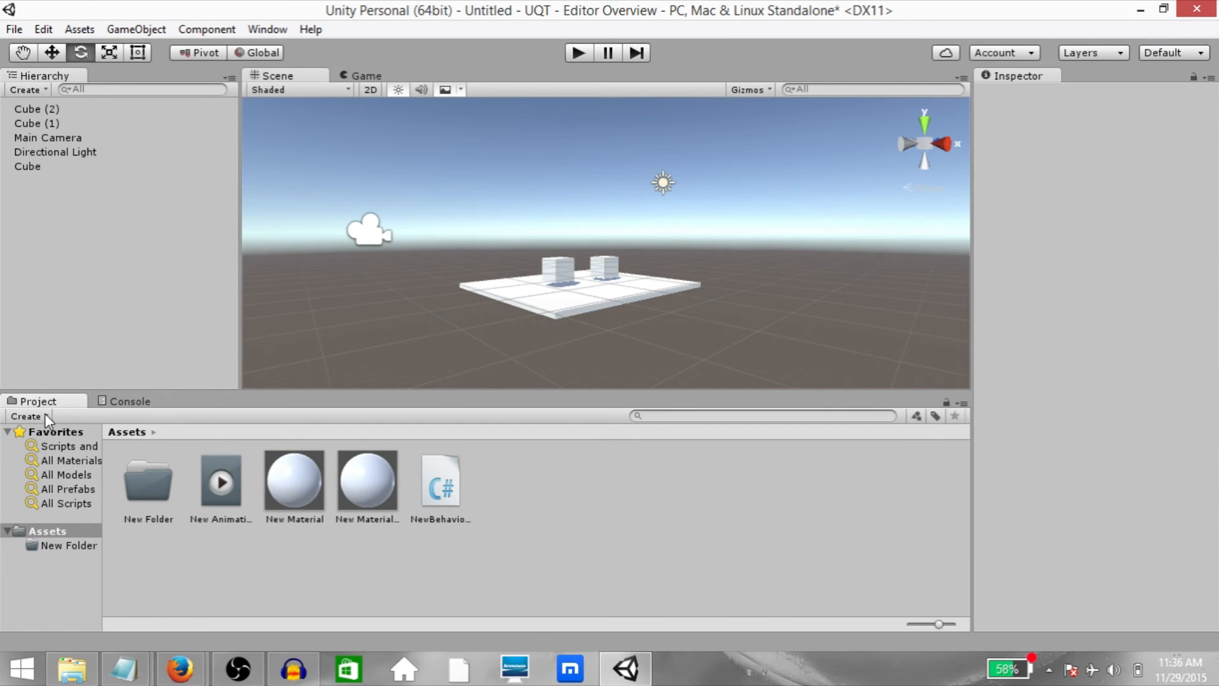
View the Favorites searches for materials, models, prefabs and scripts, ending with the combined scripts and materials search
click(53, 431)
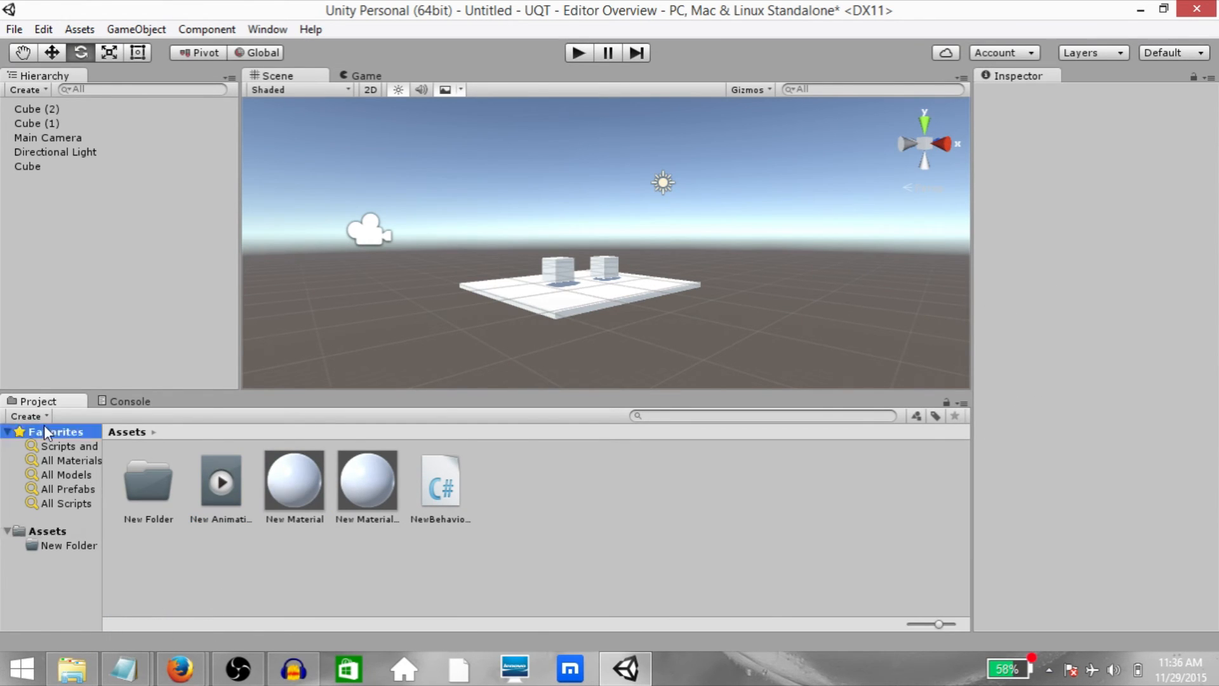
click(66, 459)
click(62, 474)
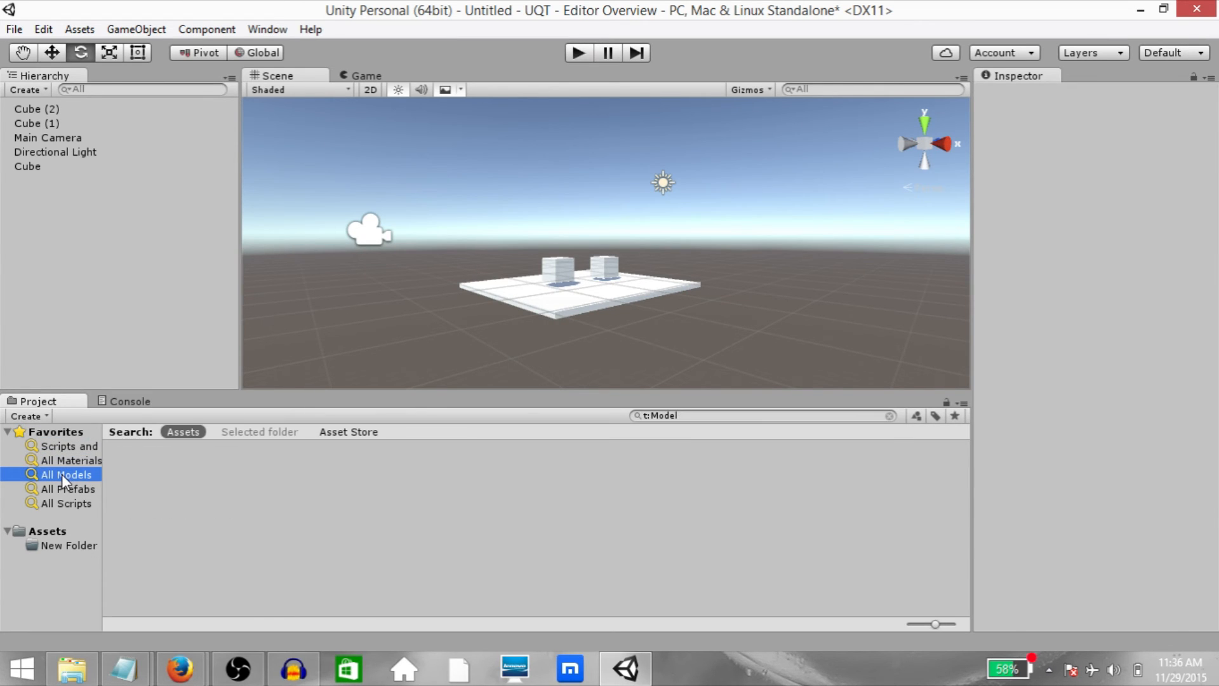
click(60, 459)
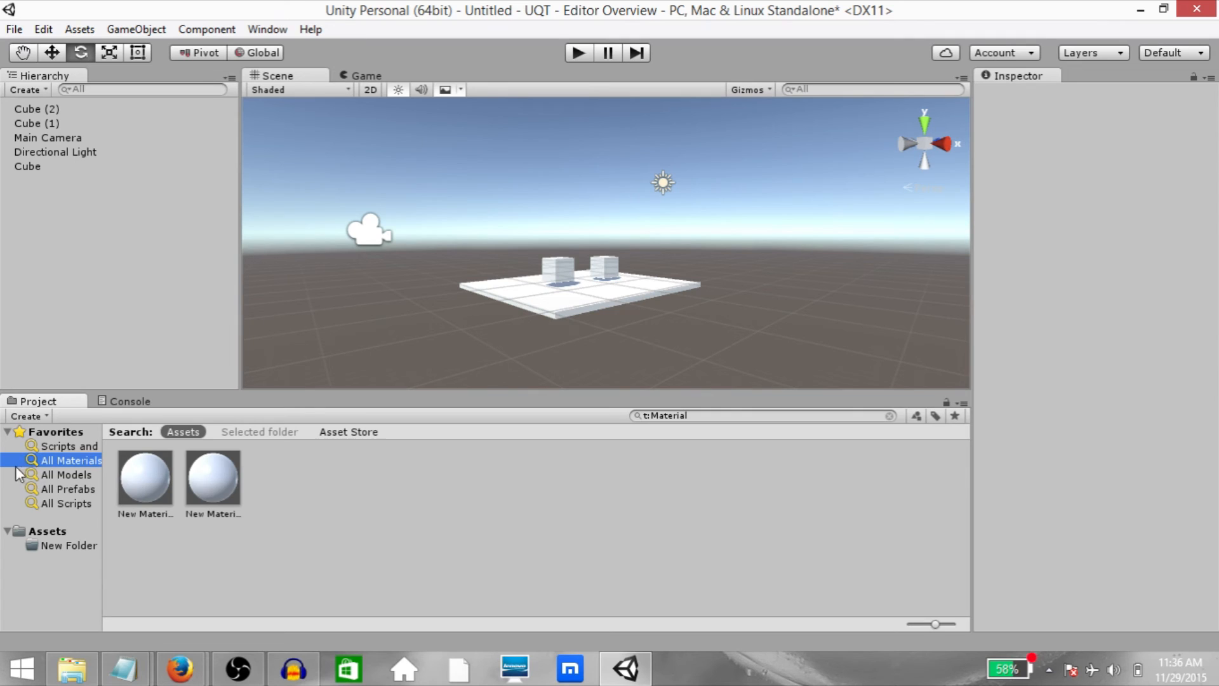
click(72, 476)
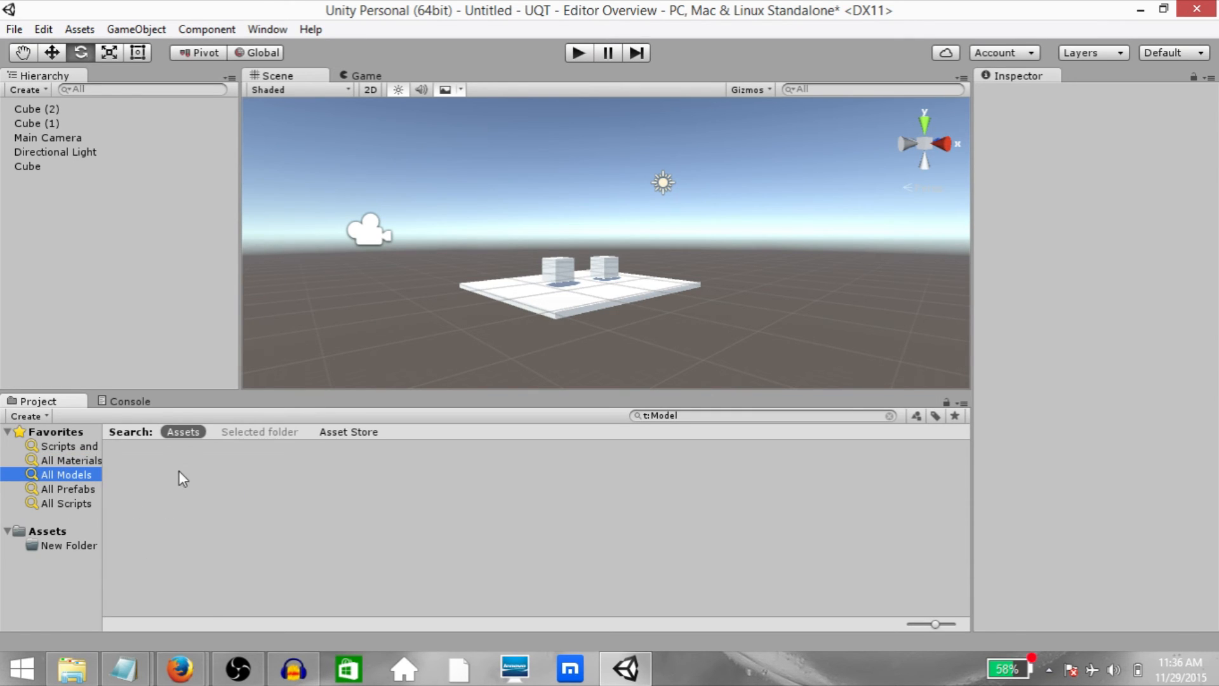
click(84, 492)
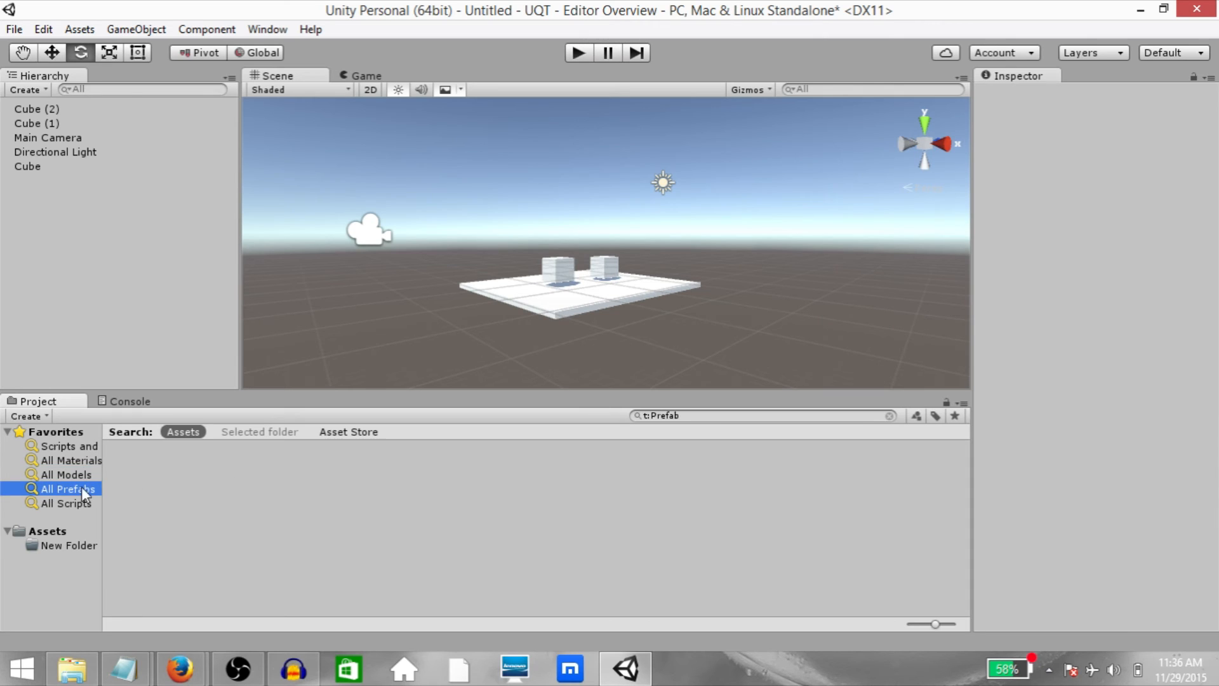
click(38, 504)
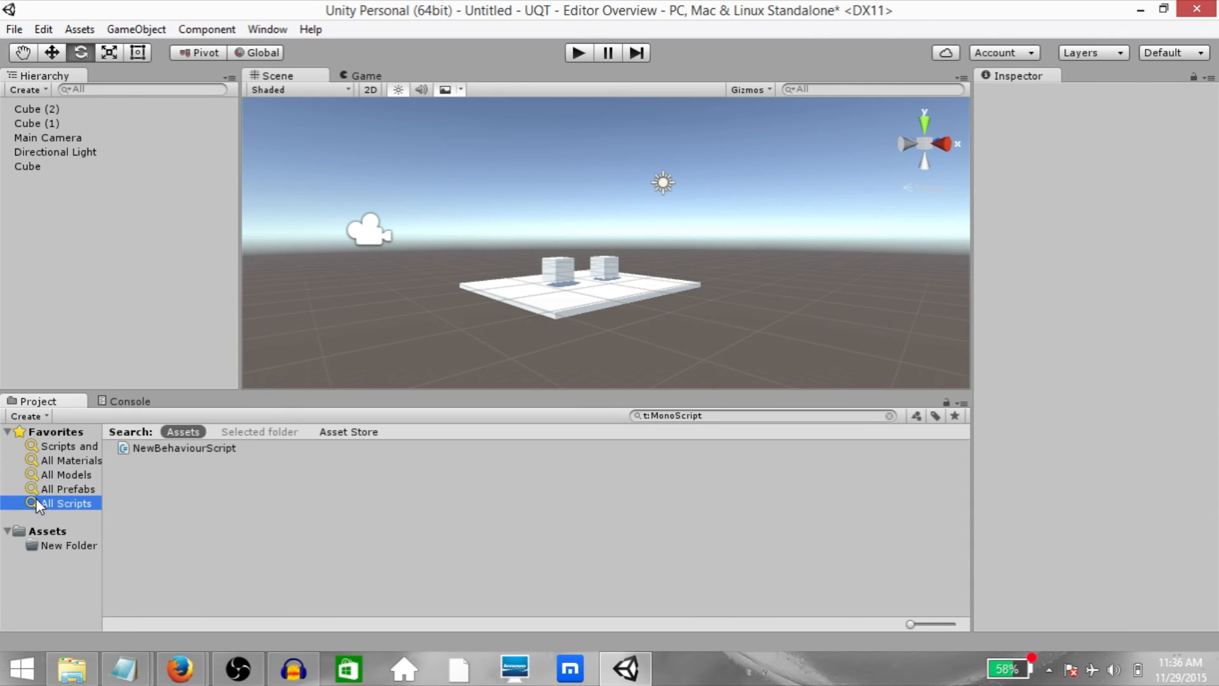
click(173, 448)
click(311, 515)
click(68, 446)
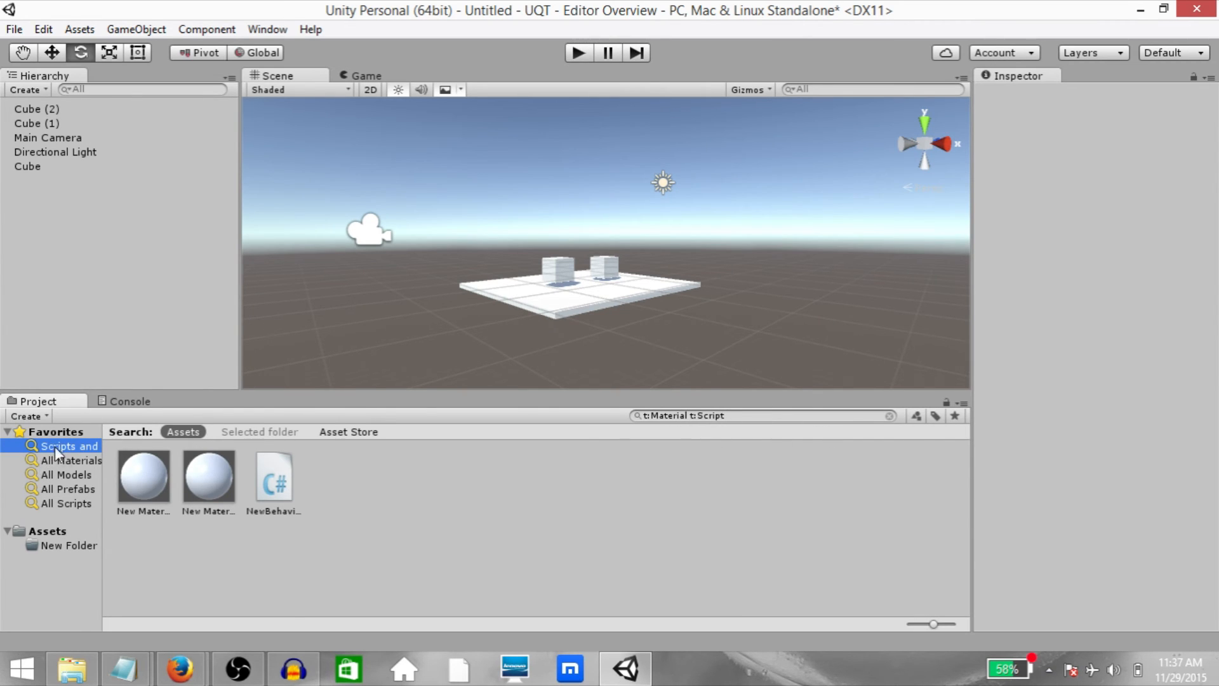
Widen the Project folder column and delete the Scripts and Materials saved search from Favorites
drag(102, 458, 157, 459)
click(108, 445)
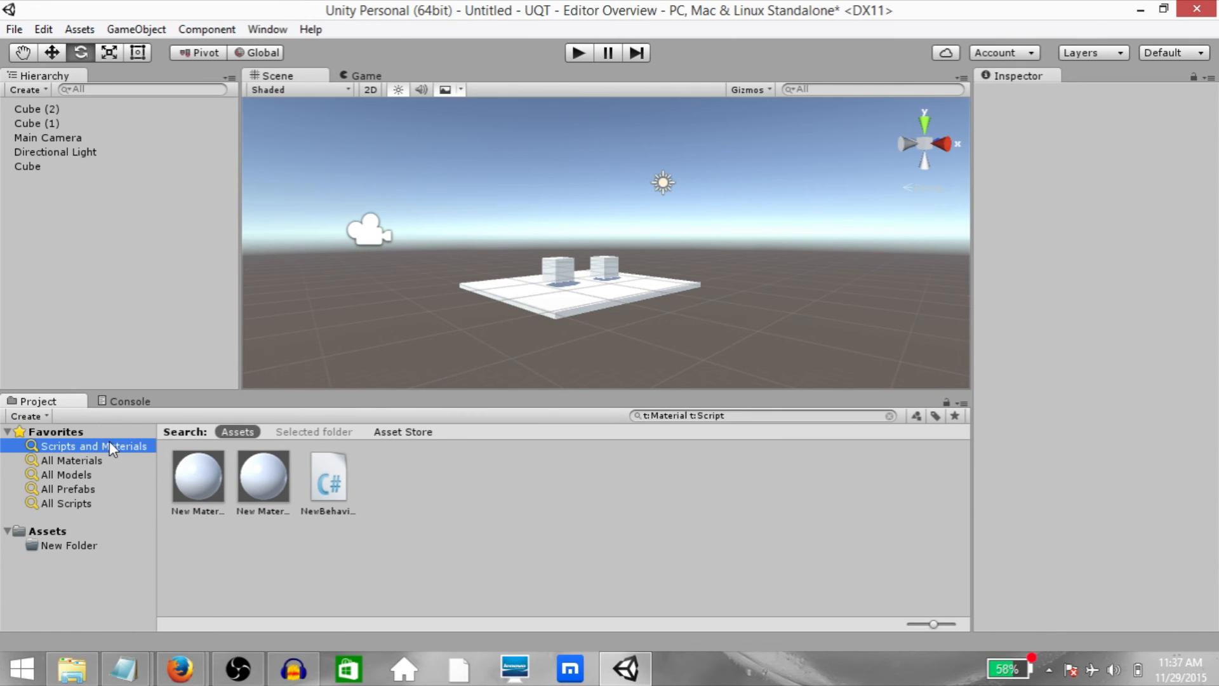
key(Delete)
key(Return)
Search the project assets for "mat" and clear the search
click(889, 415)
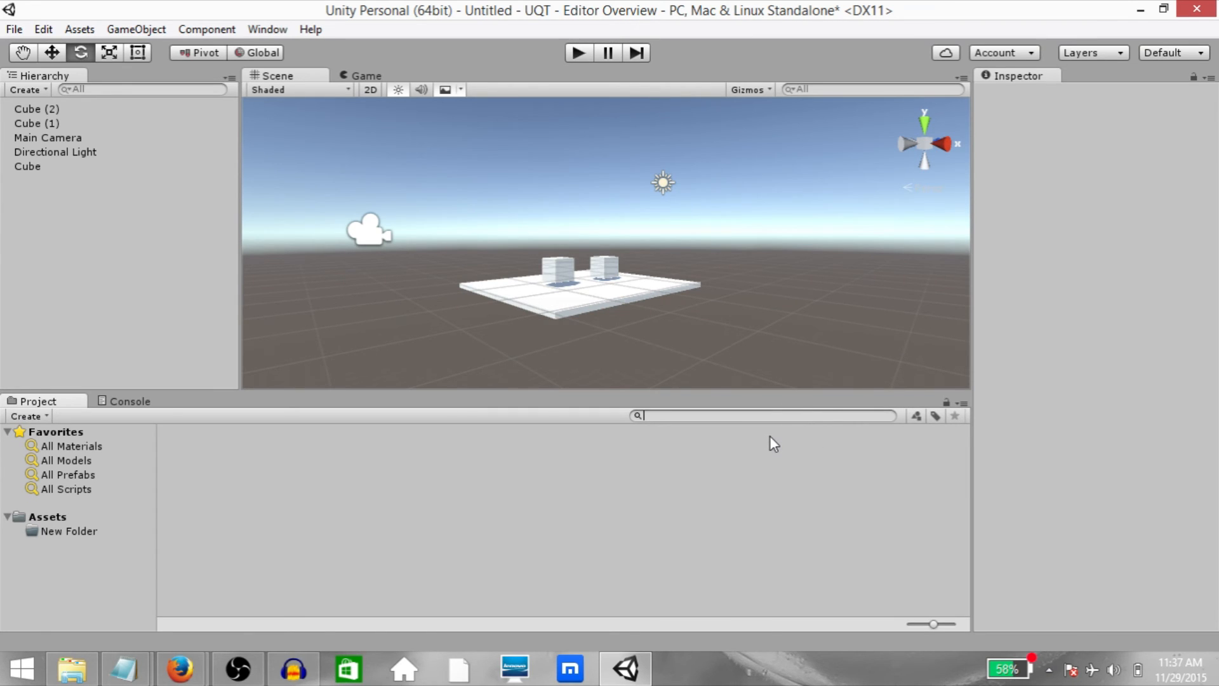
text(mat)
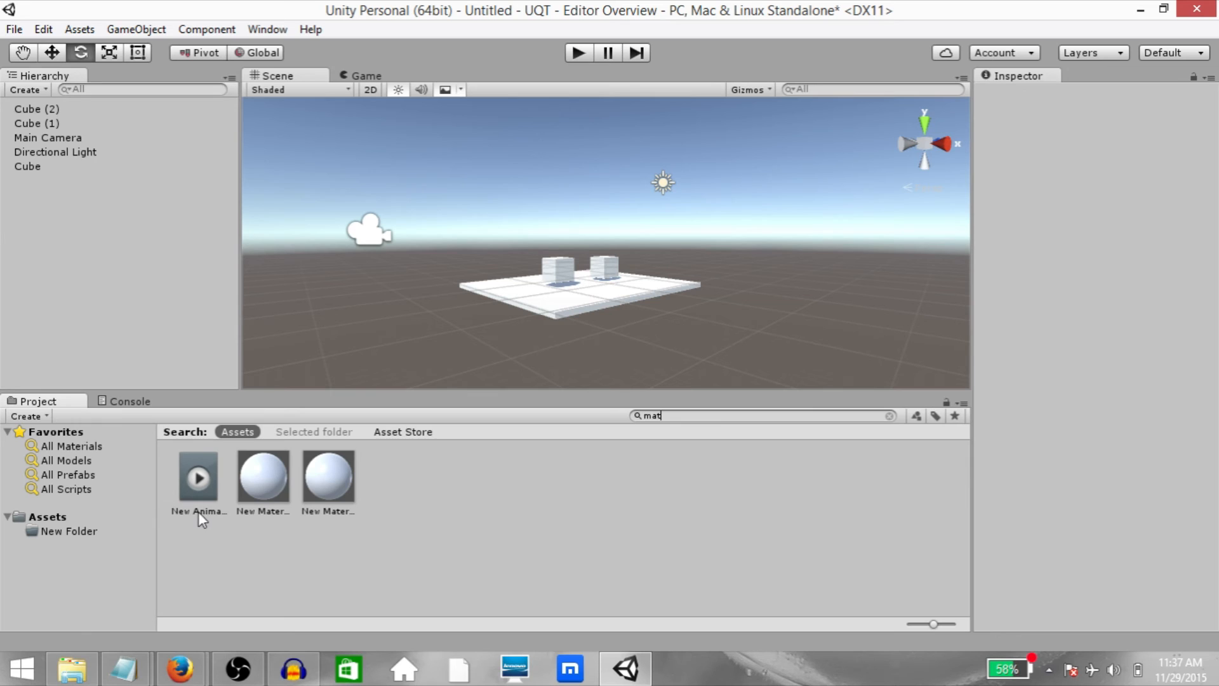
click(890, 415)
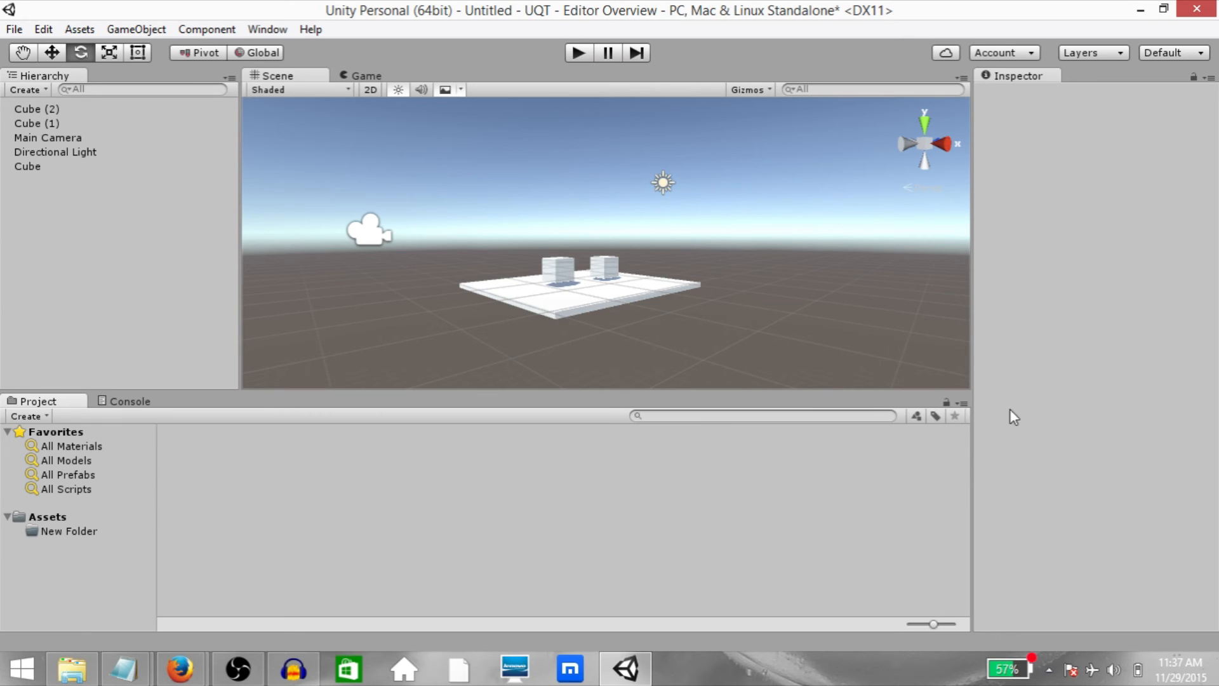
Filter the project assets by the types Material and Script
click(918, 416)
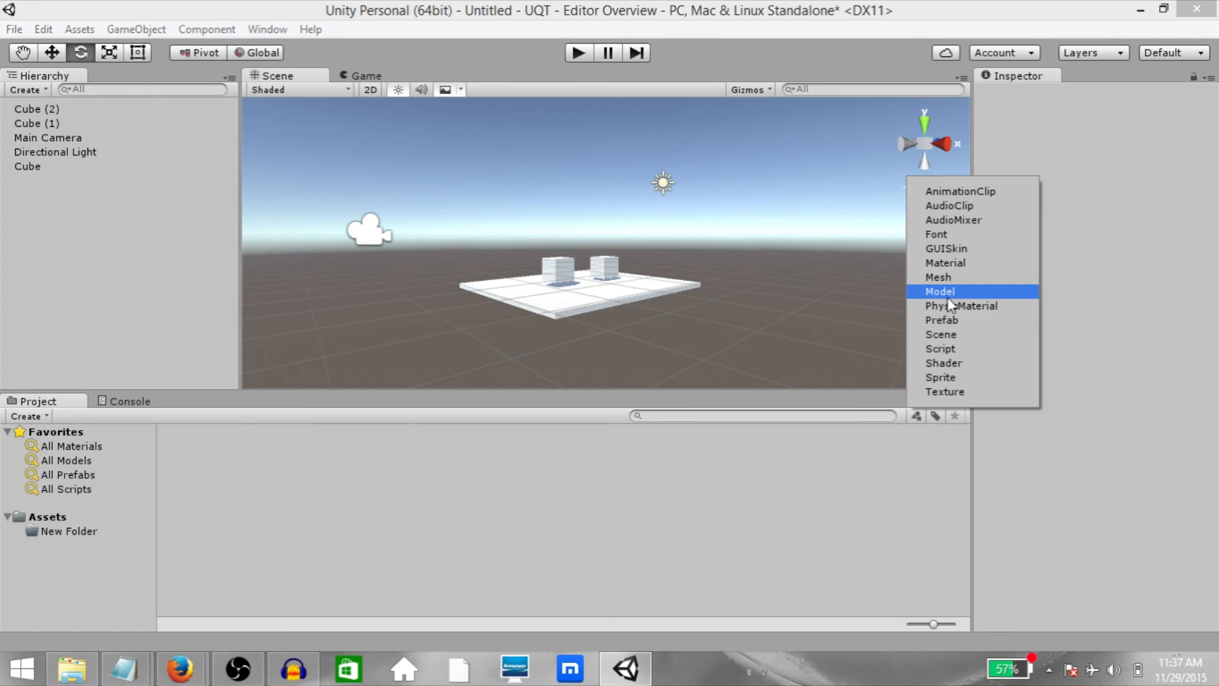
click(952, 263)
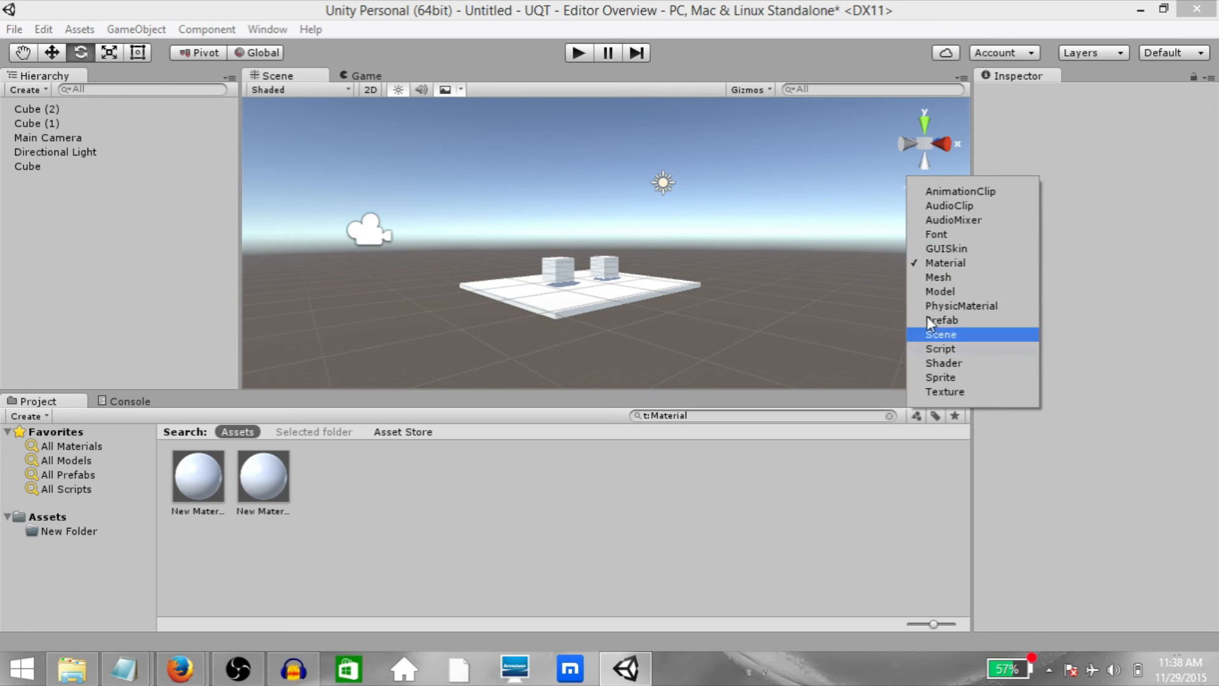
click(957, 351)
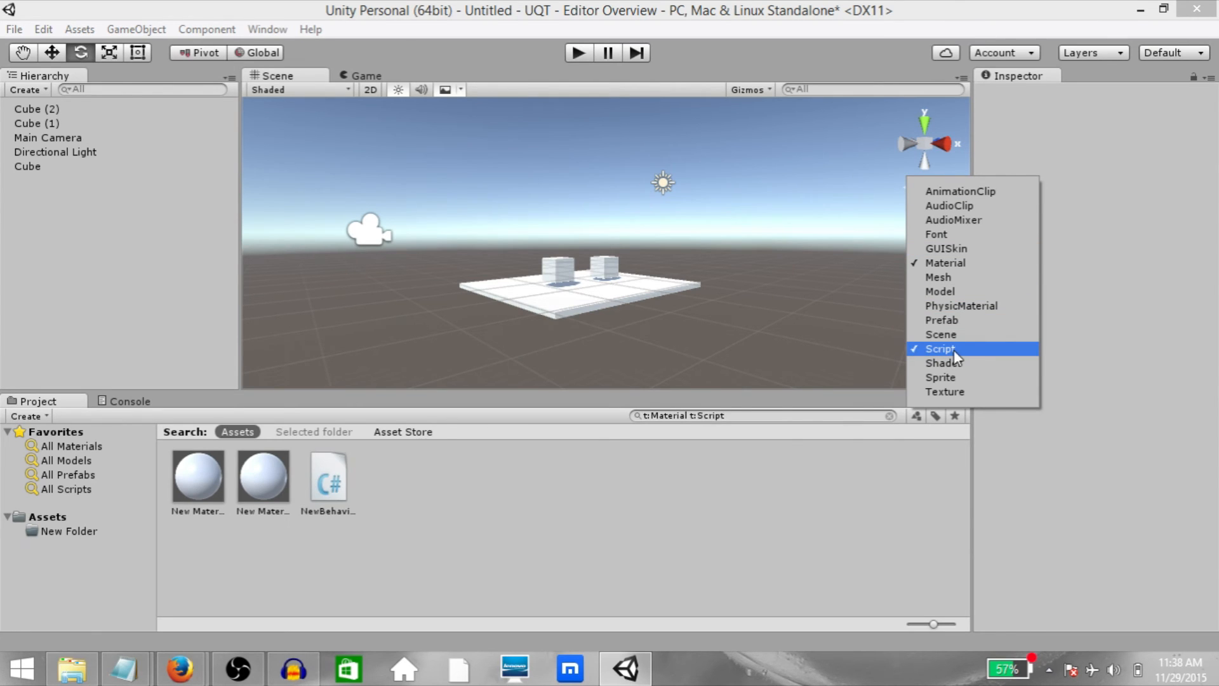
click(893, 435)
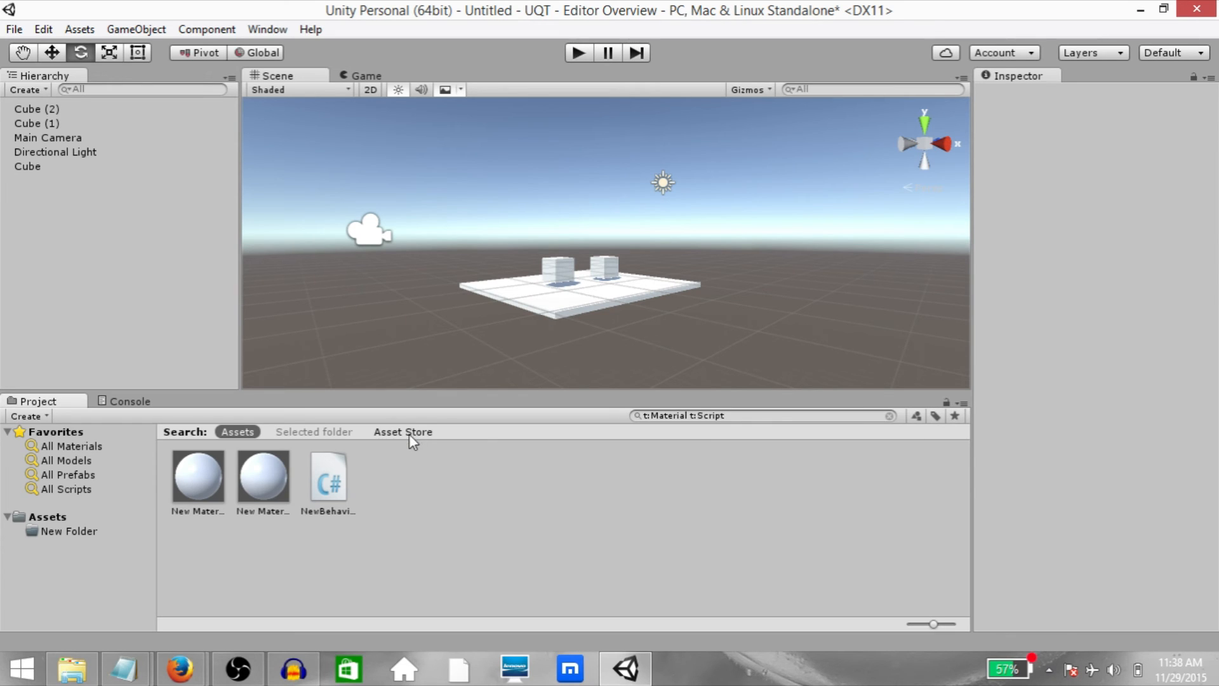
Save the current material and script search to Favorites as "Scripts Material"
click(781, 419)
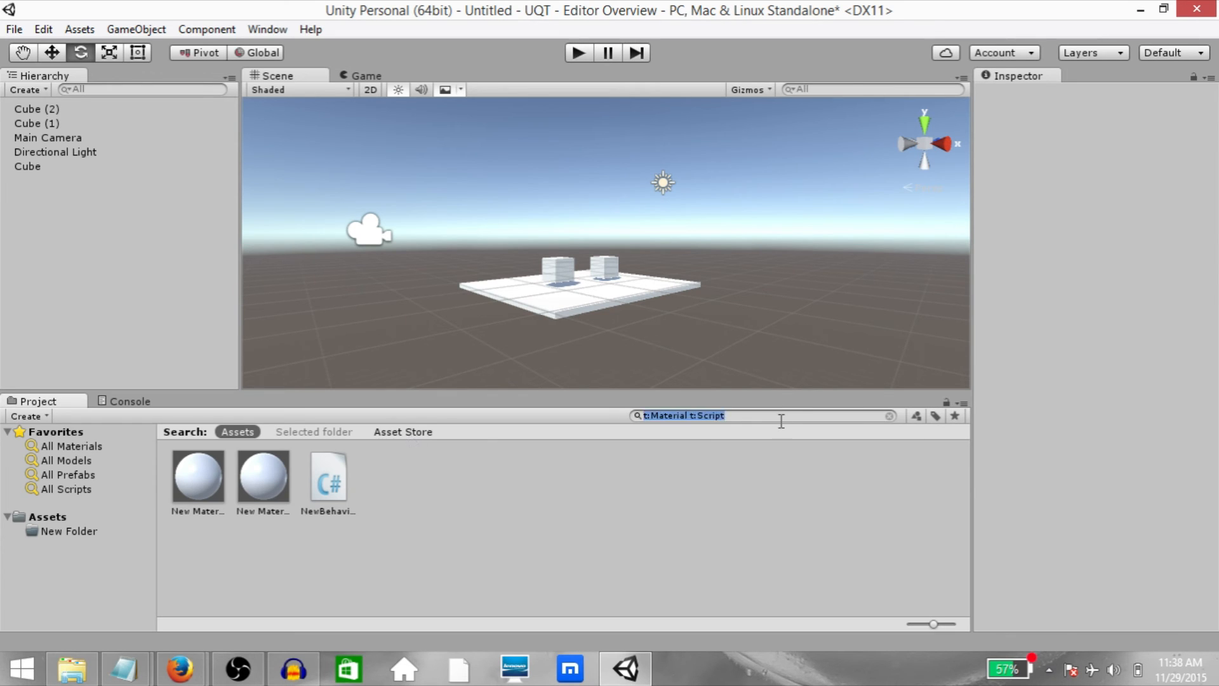
click(730, 415)
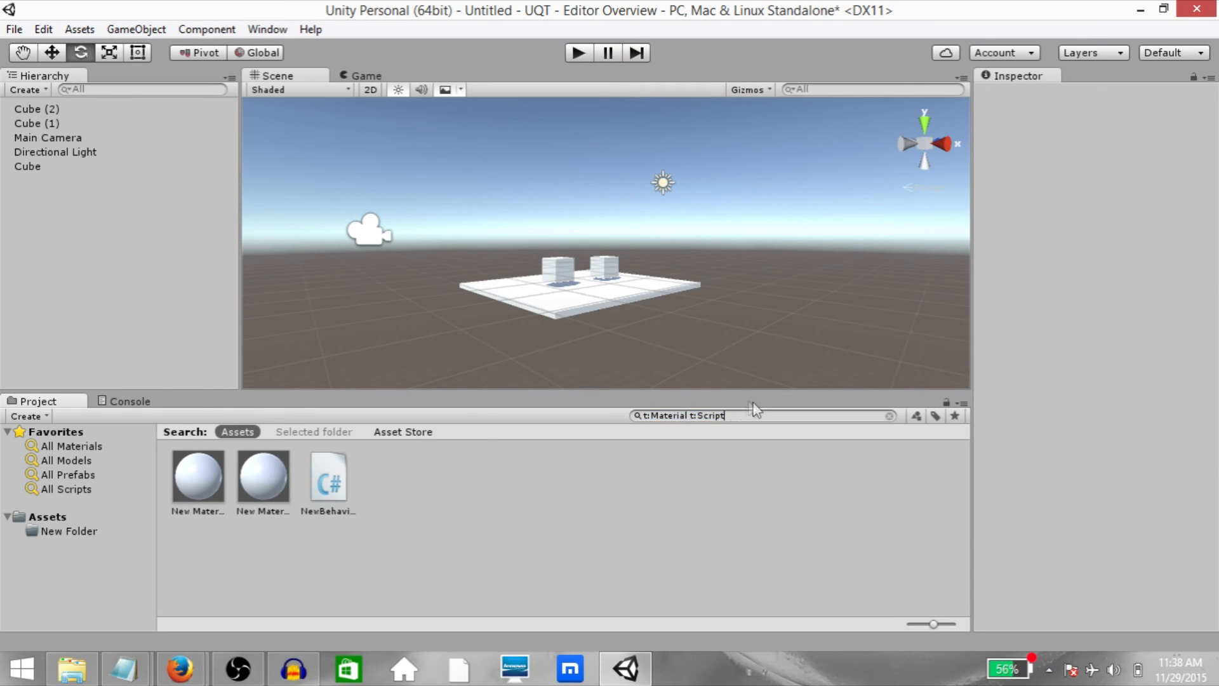
click(956, 416)
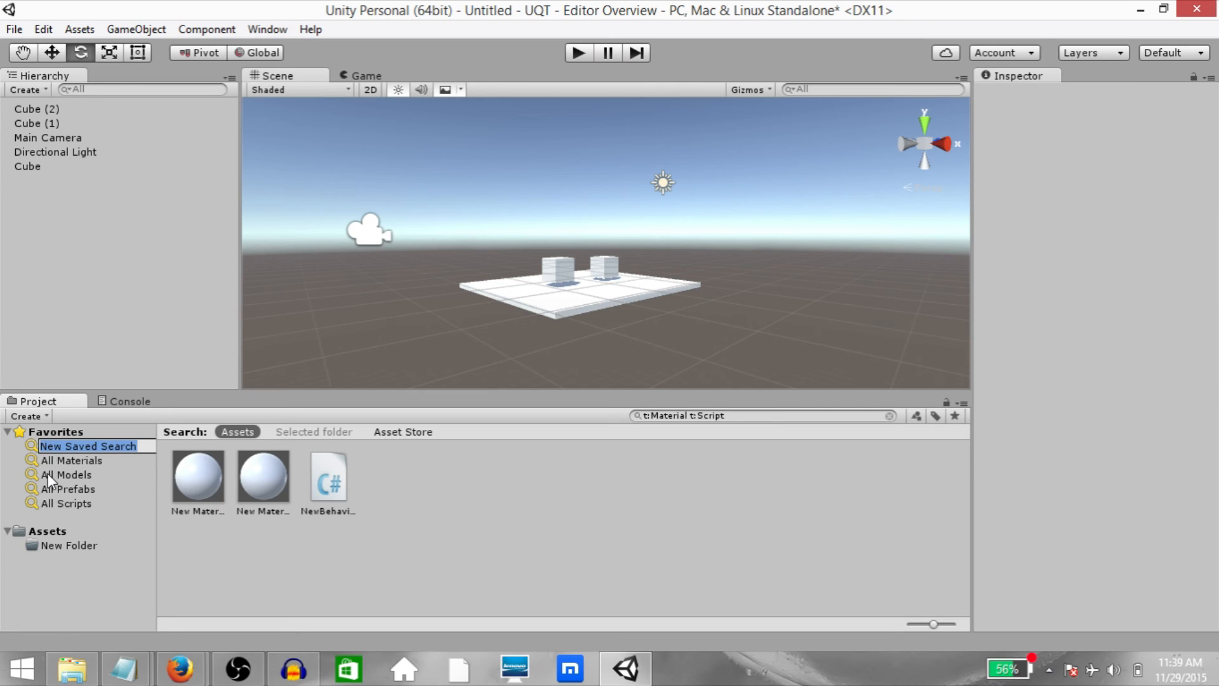
text(Scripts Material)
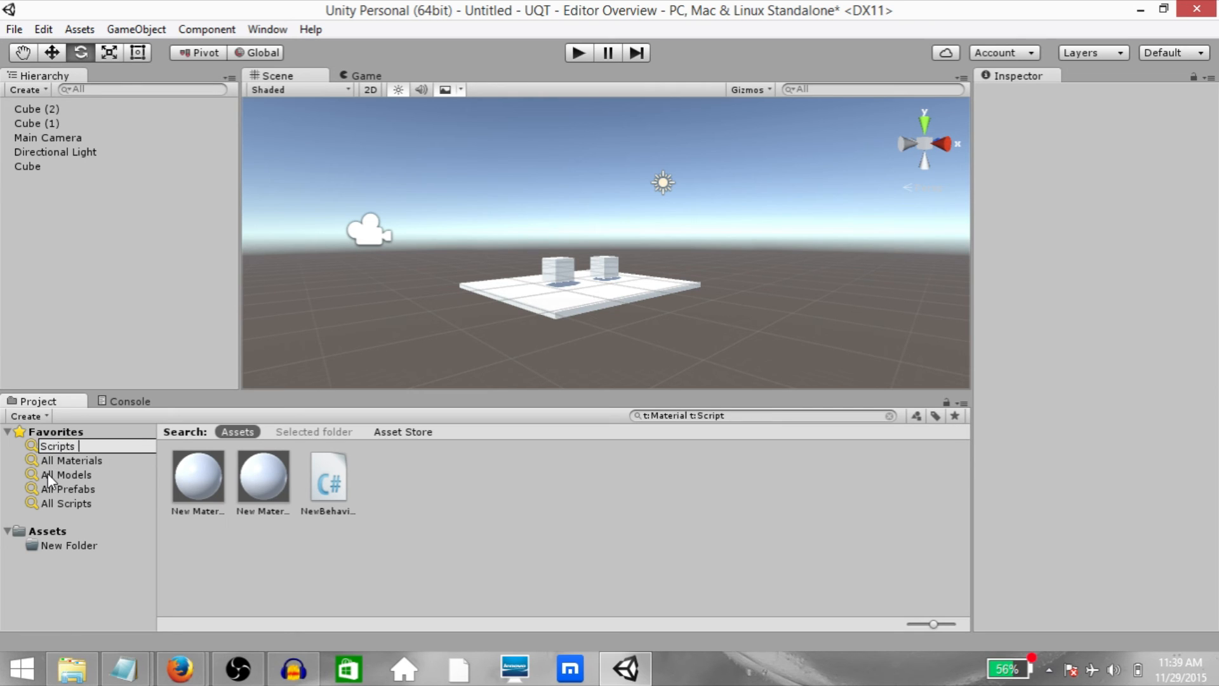
key(Return)
Return to the full Assets folder and open the Scripts Material saved search
click(60, 531)
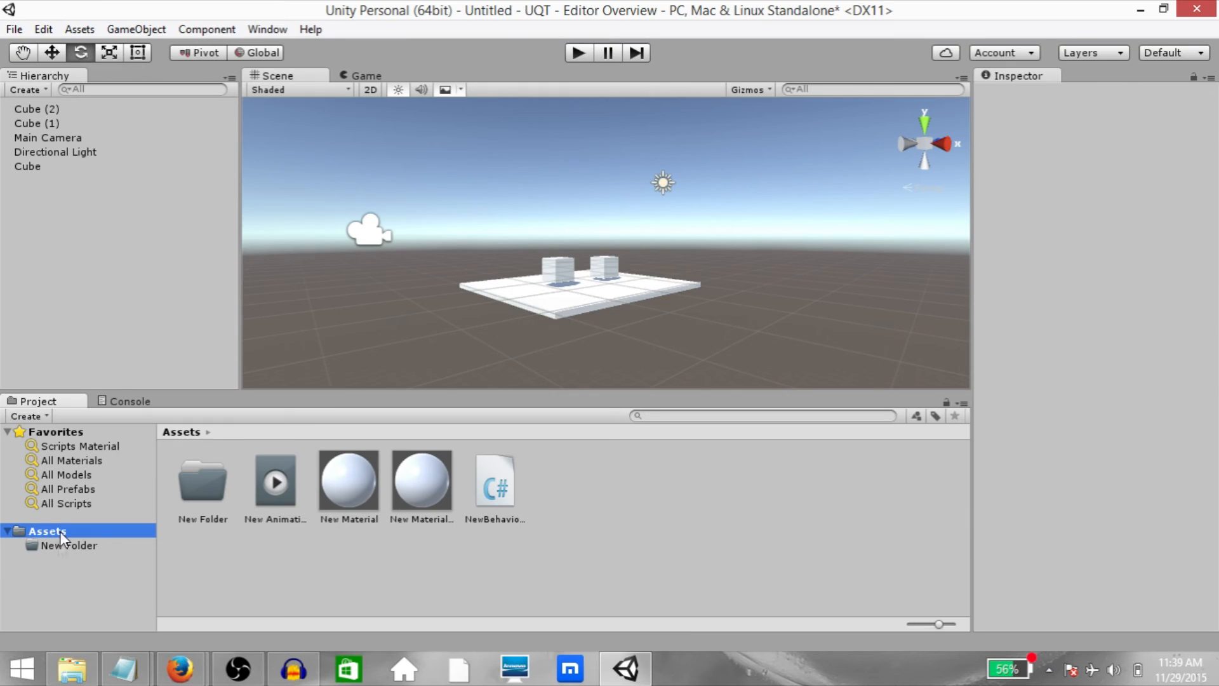
click(189, 548)
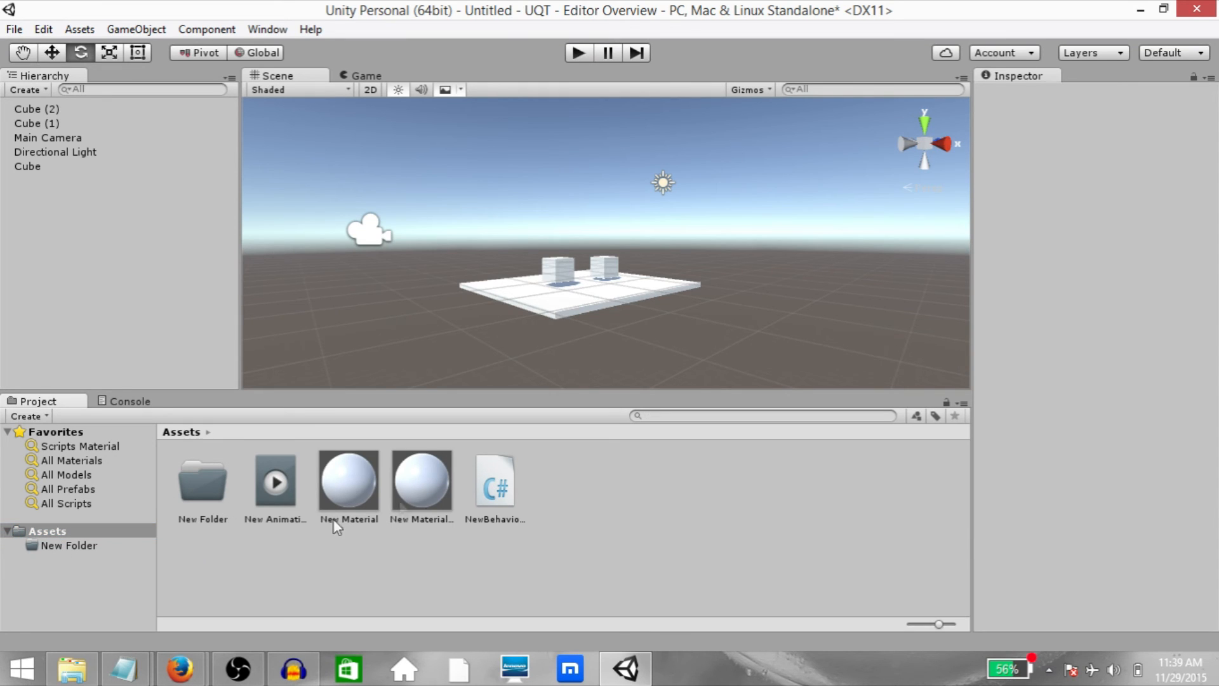
click(52, 445)
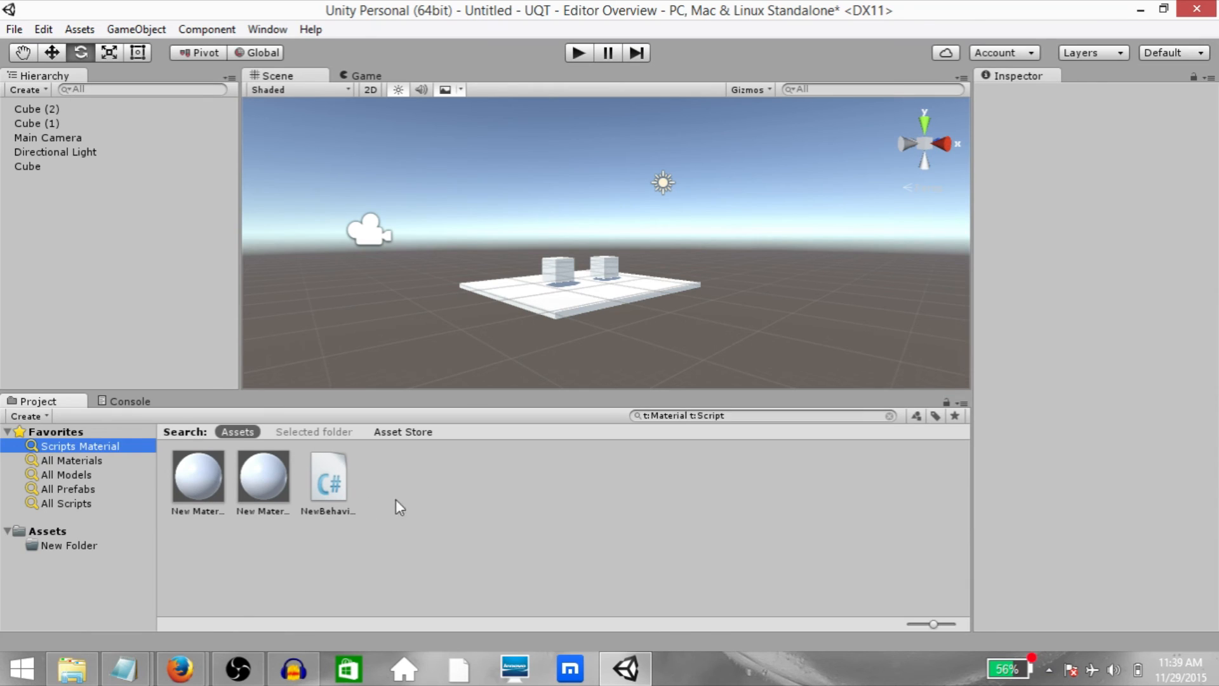
Browse the asset label filters, looking up labels that start with "N" and "A"
click(935, 415)
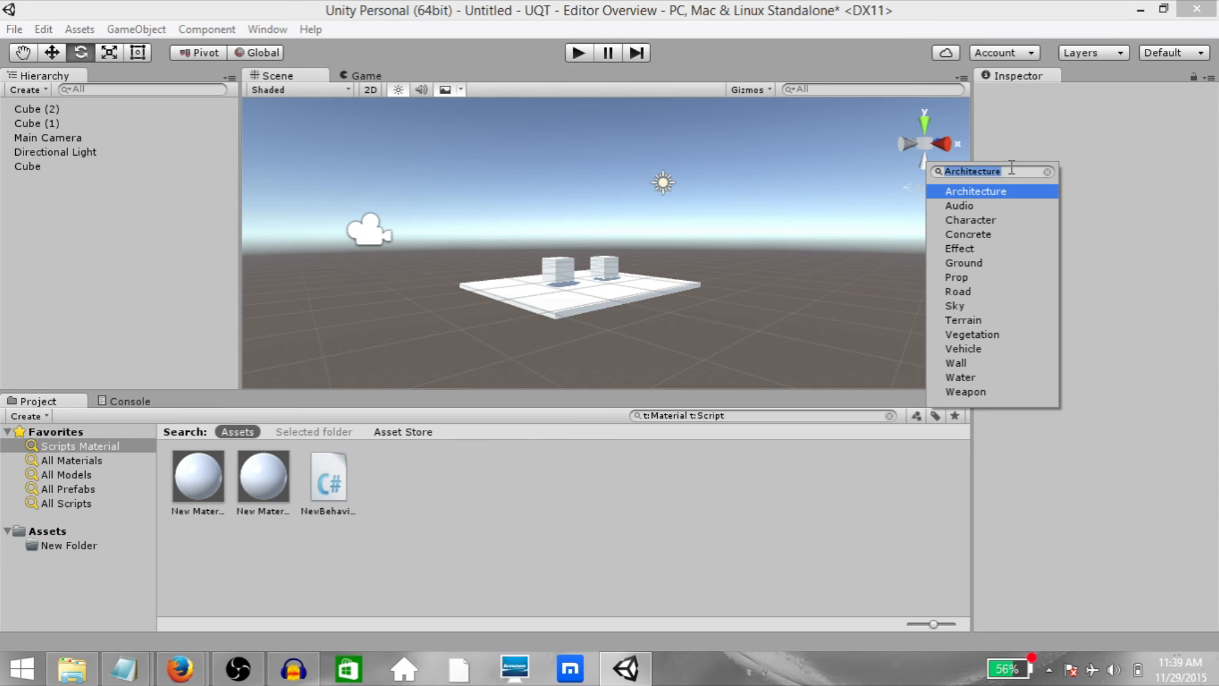
text(N)
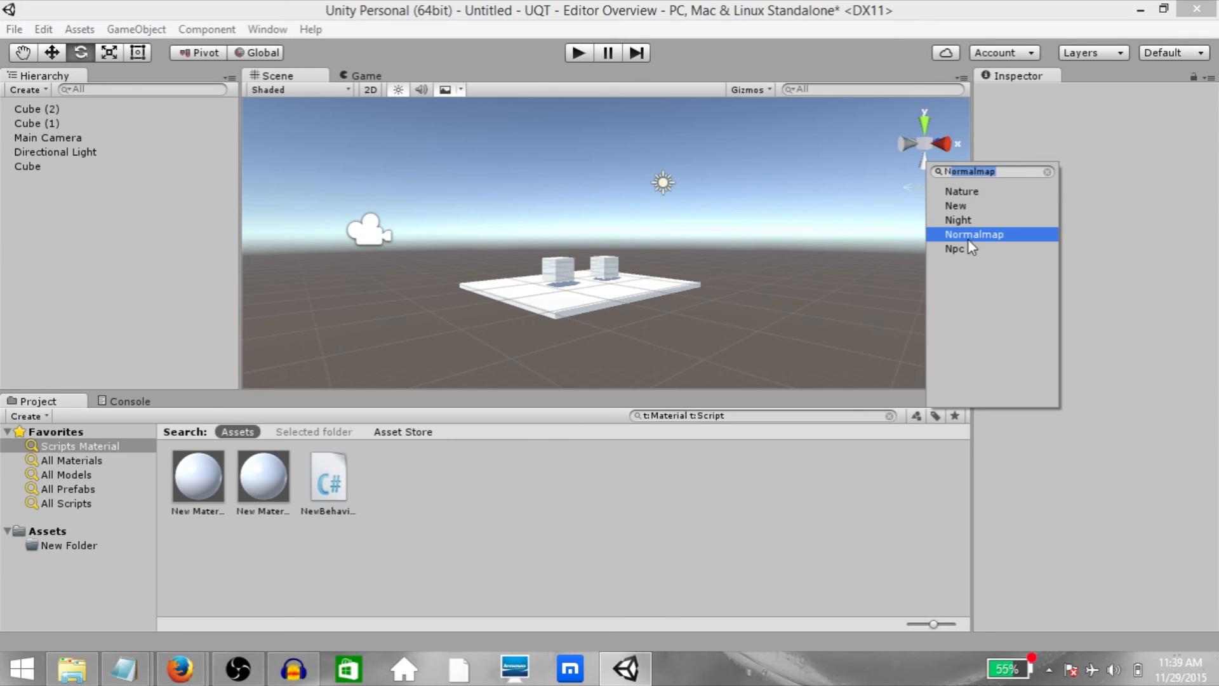
key(BackSpace)
text(A)
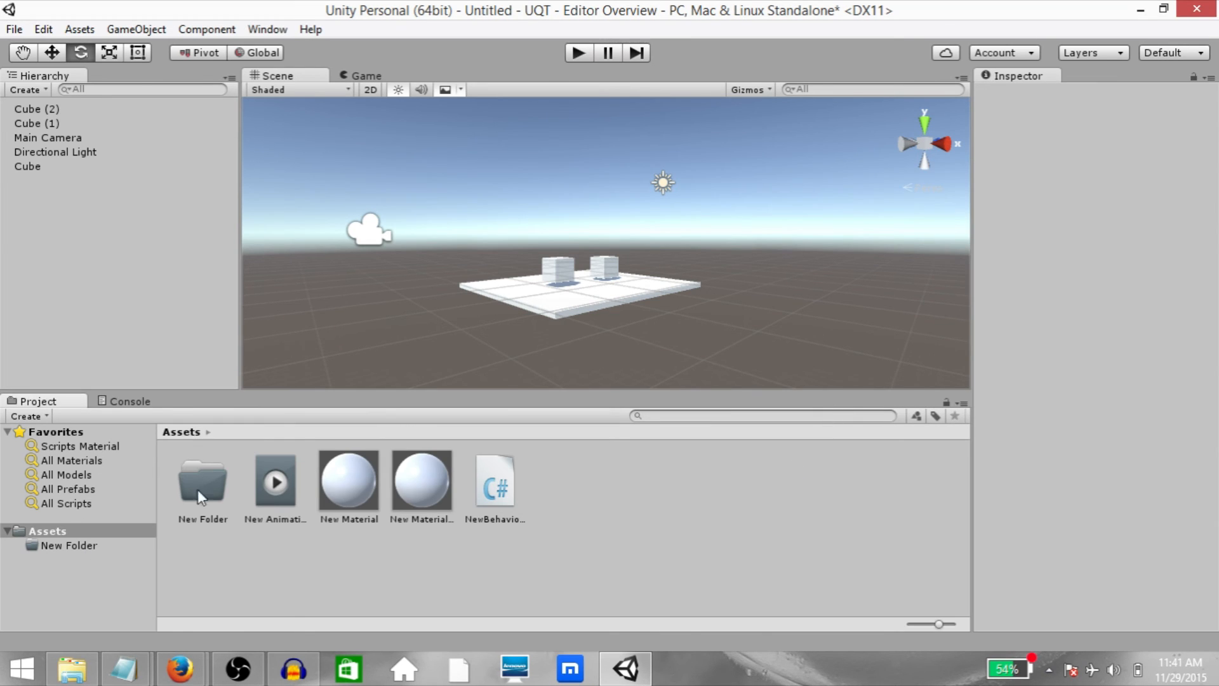
Create three successively nested folders inside New Folder, opening each one to add the next
double_click(198, 498)
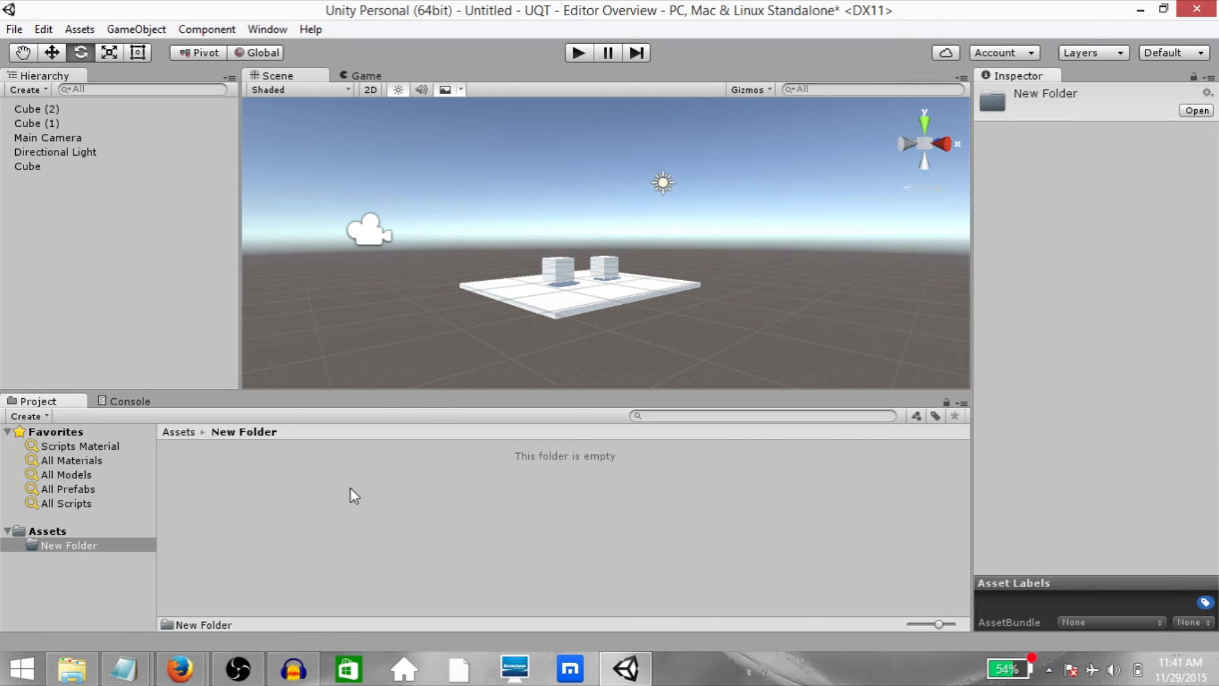
right_click(350, 488)
mouse_move(431, 190)
click(614, 185)
double_click(198, 476)
right_click(242, 515)
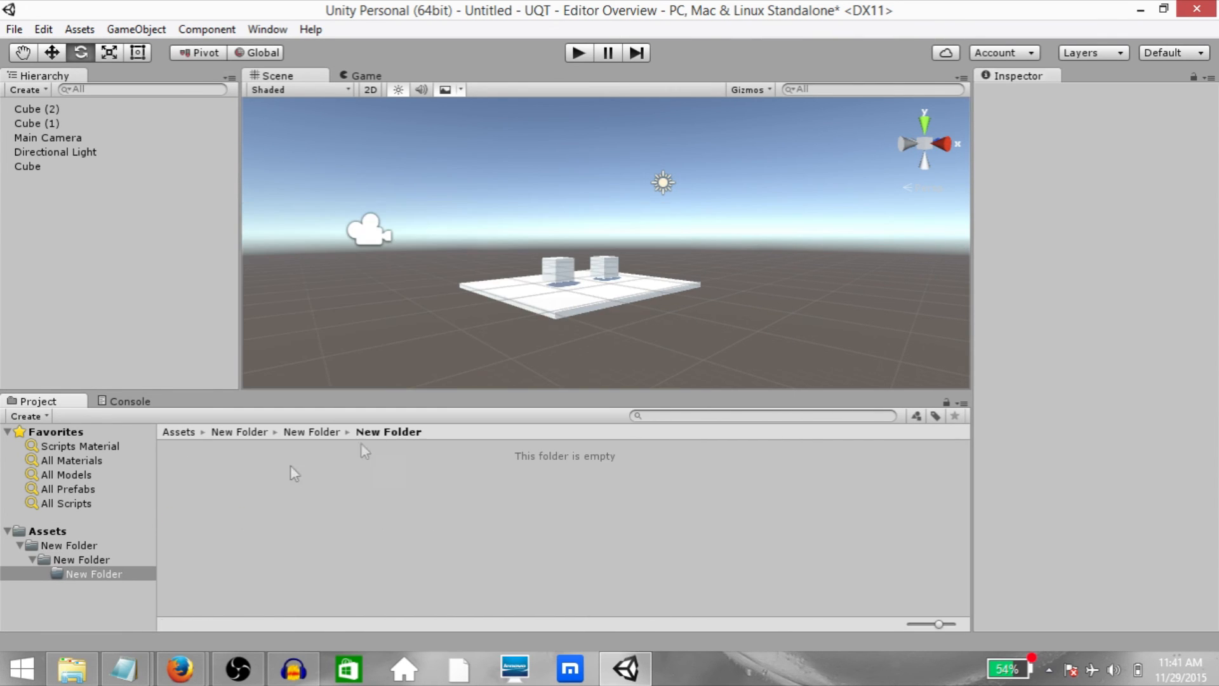
right_click(253, 512)
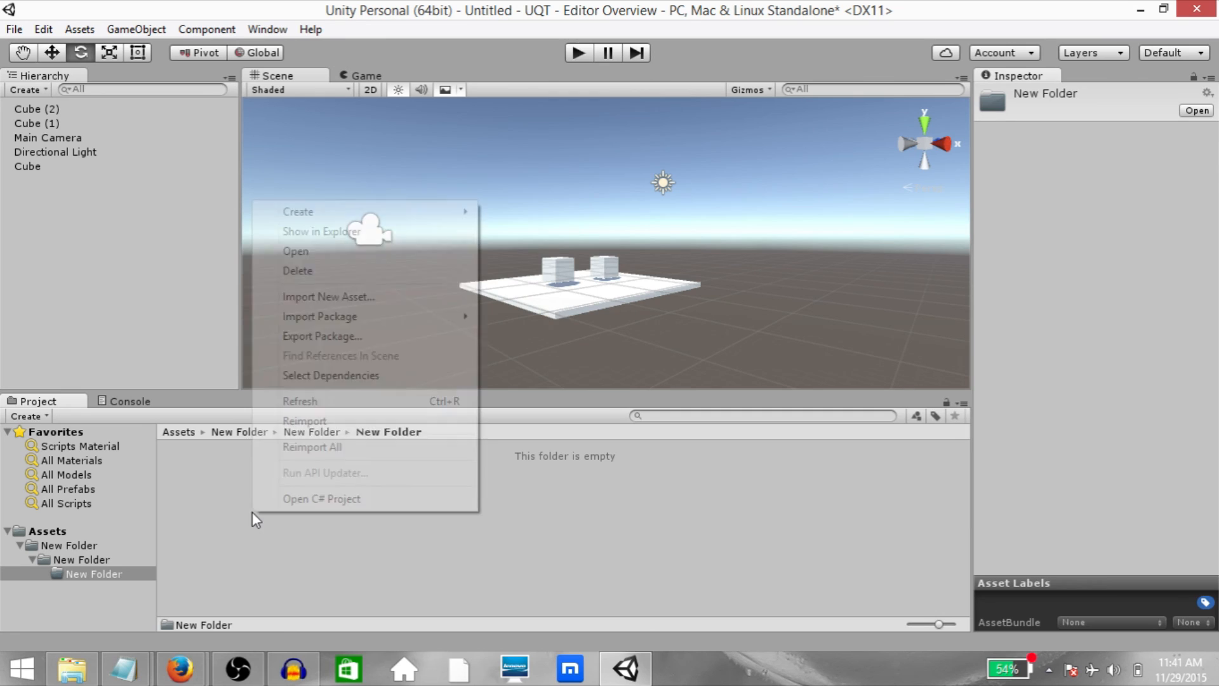
mouse_move(346, 211)
click(516, 211)
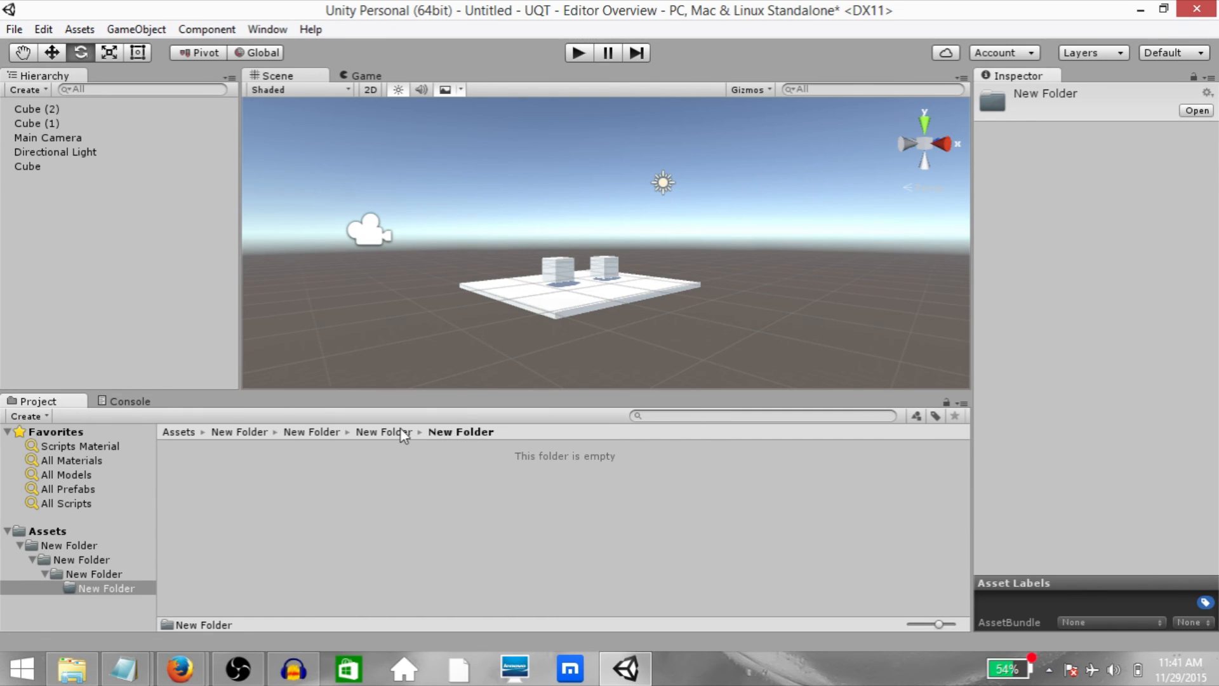
Go back up through the nested folders one level at a time to the main Assets folder
click(381, 432)
click(330, 433)
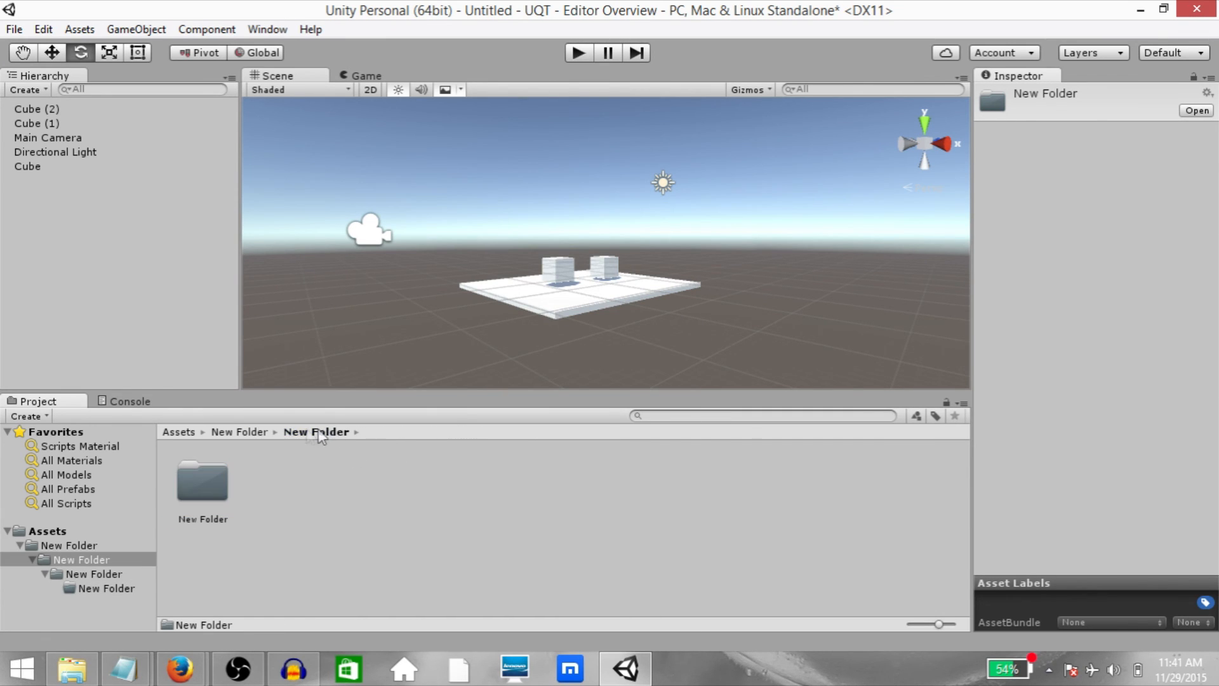
click(239, 432)
click(184, 433)
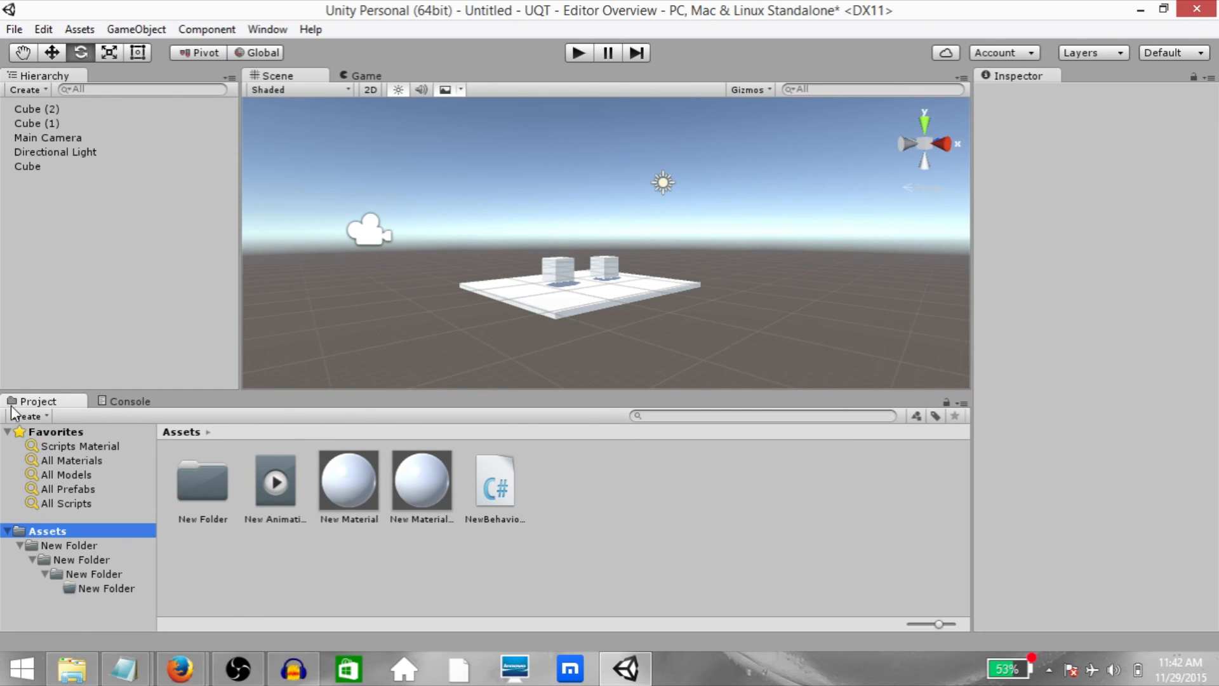
Try the One Column Layout for the Project window and view the Console
right_click(34, 398)
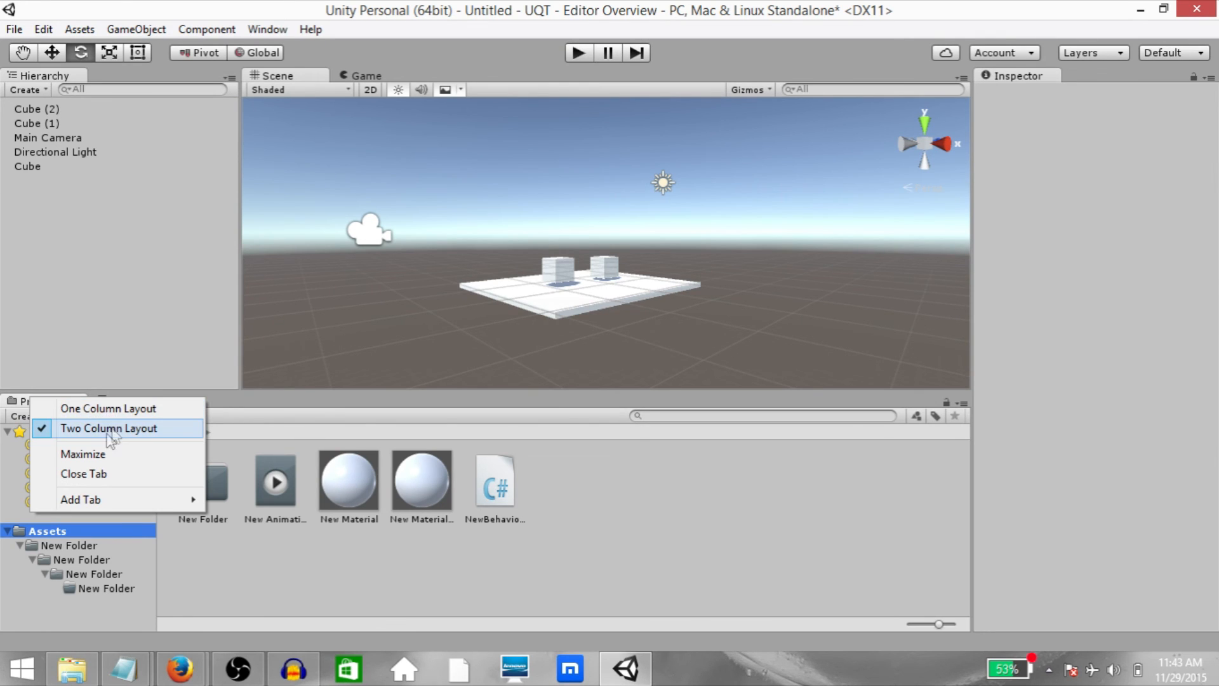
click(108, 409)
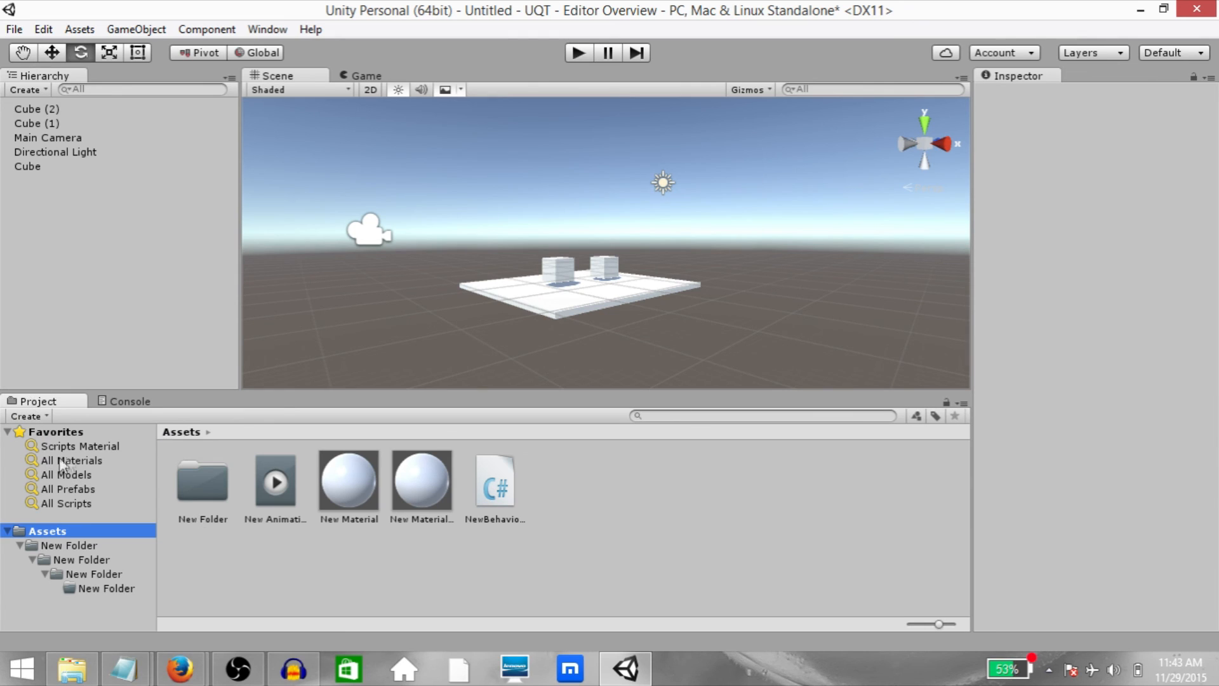
click(125, 401)
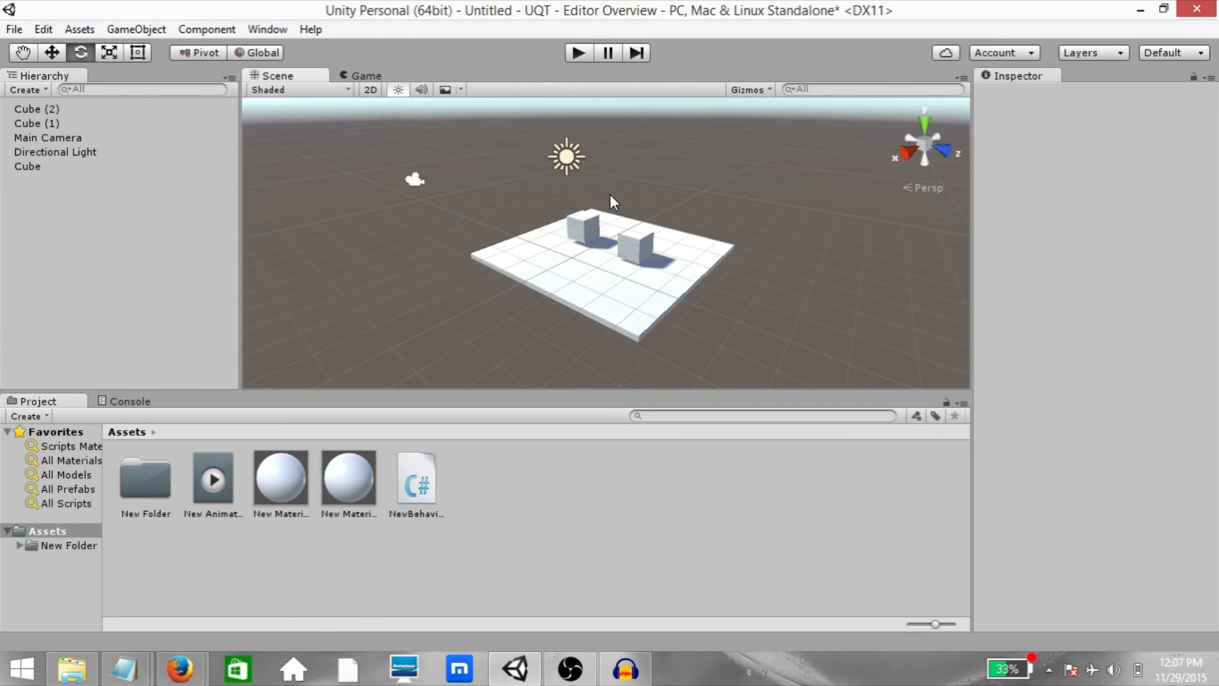
Save the current scene as level01 in the Assets folder and select its scene asset
key(ctrl+s)
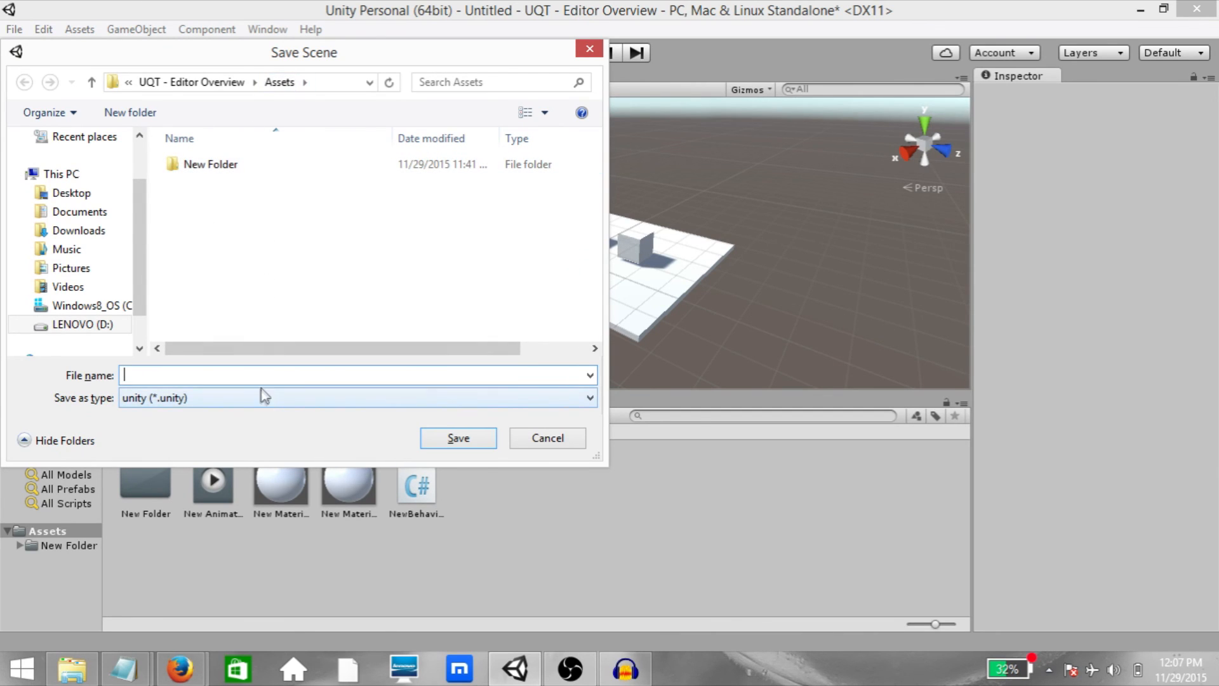
text(level01)
key(Return)
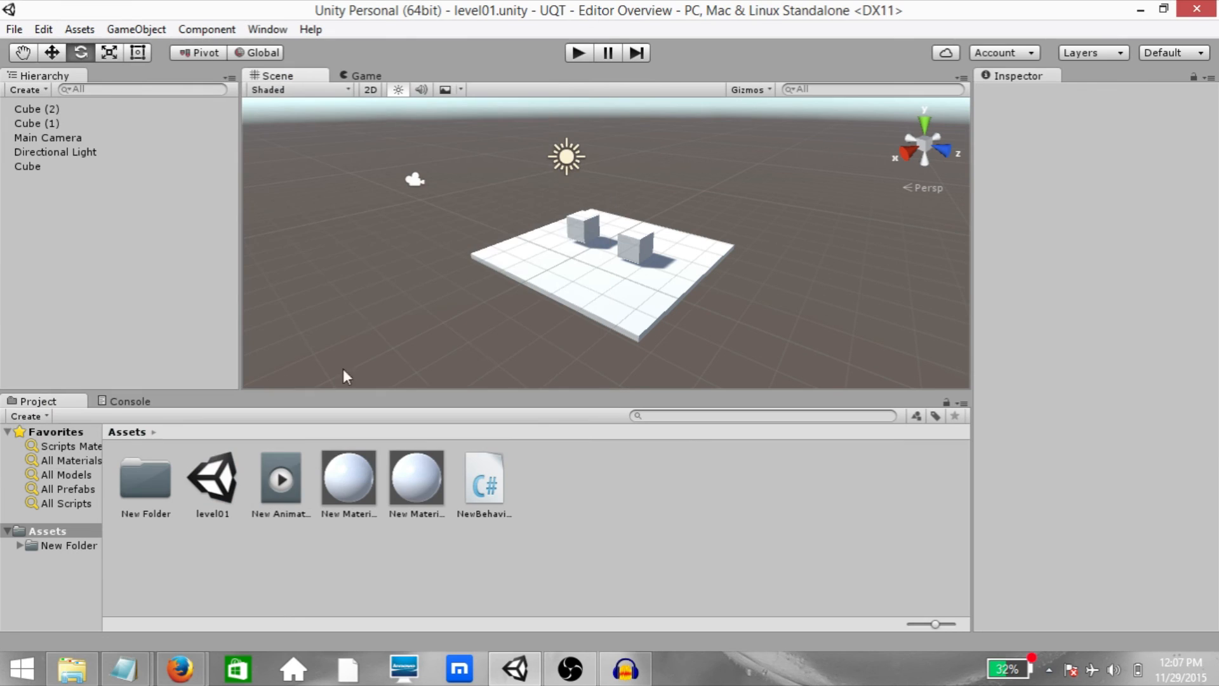
click(235, 468)
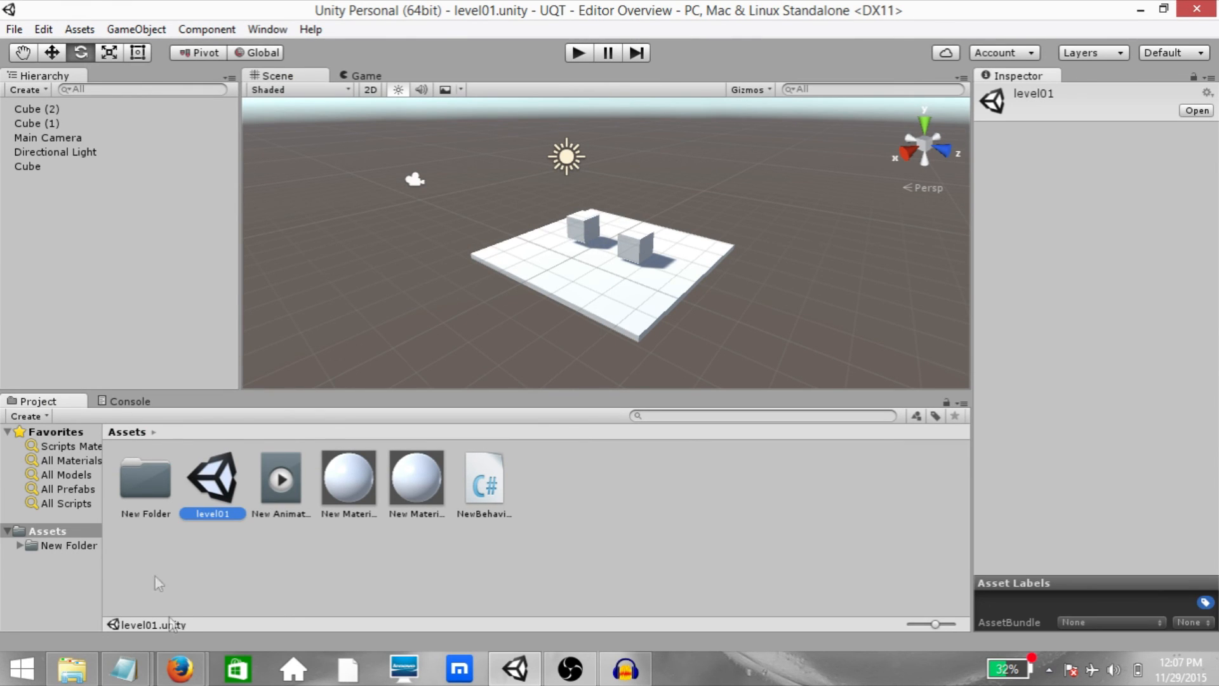
Create a new scene and orbit its view
click(14, 29)
click(19, 49)
alt+drag(607, 301, 635, 298)
alt+drag(522, 222, 665, 334)
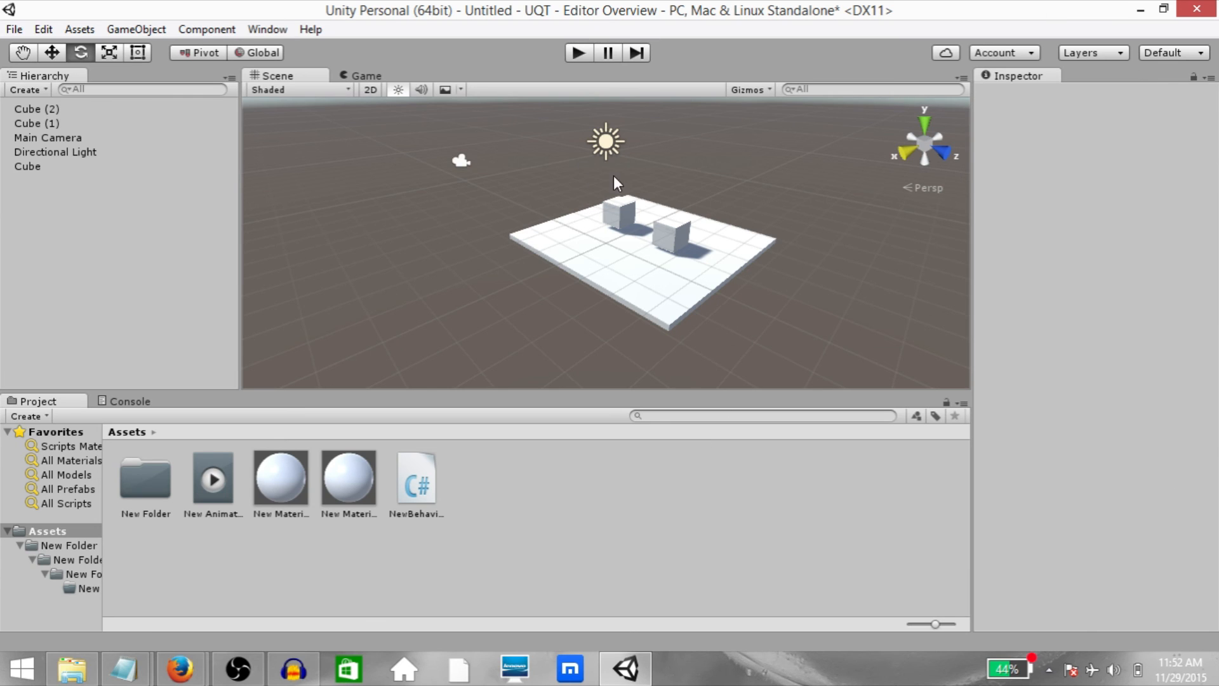
Look over the available window layouts and dock the Game view beside the Scene view so both show together
click(1162, 51)
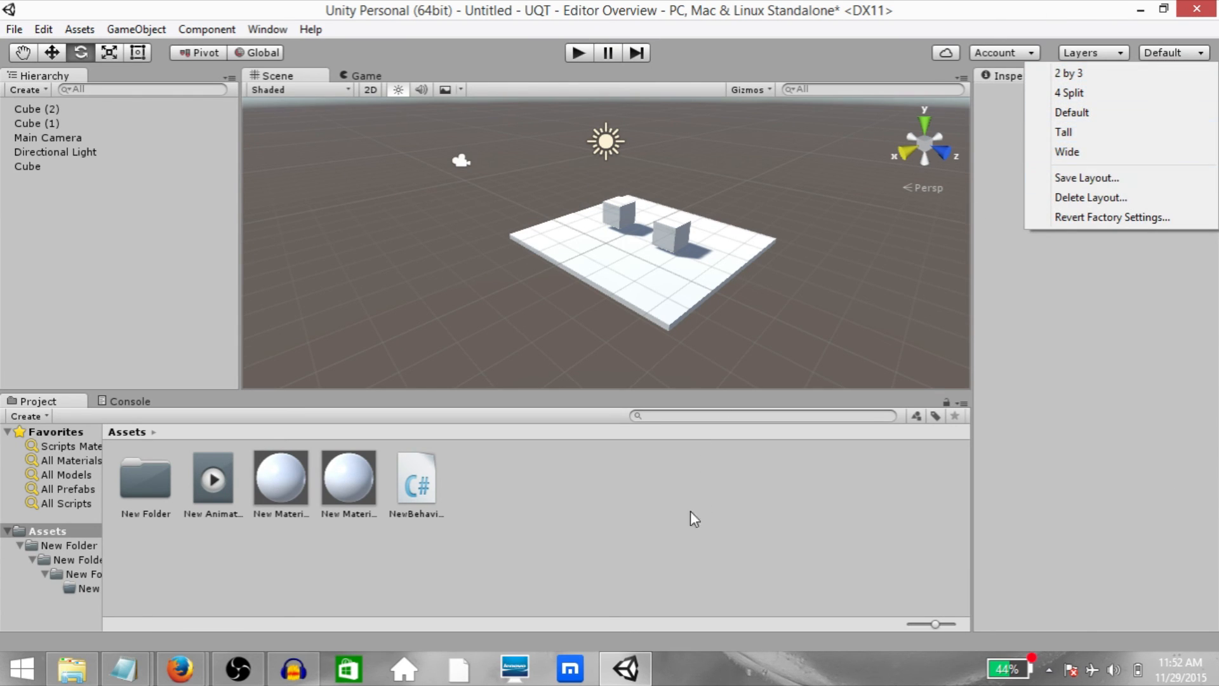
click(594, 520)
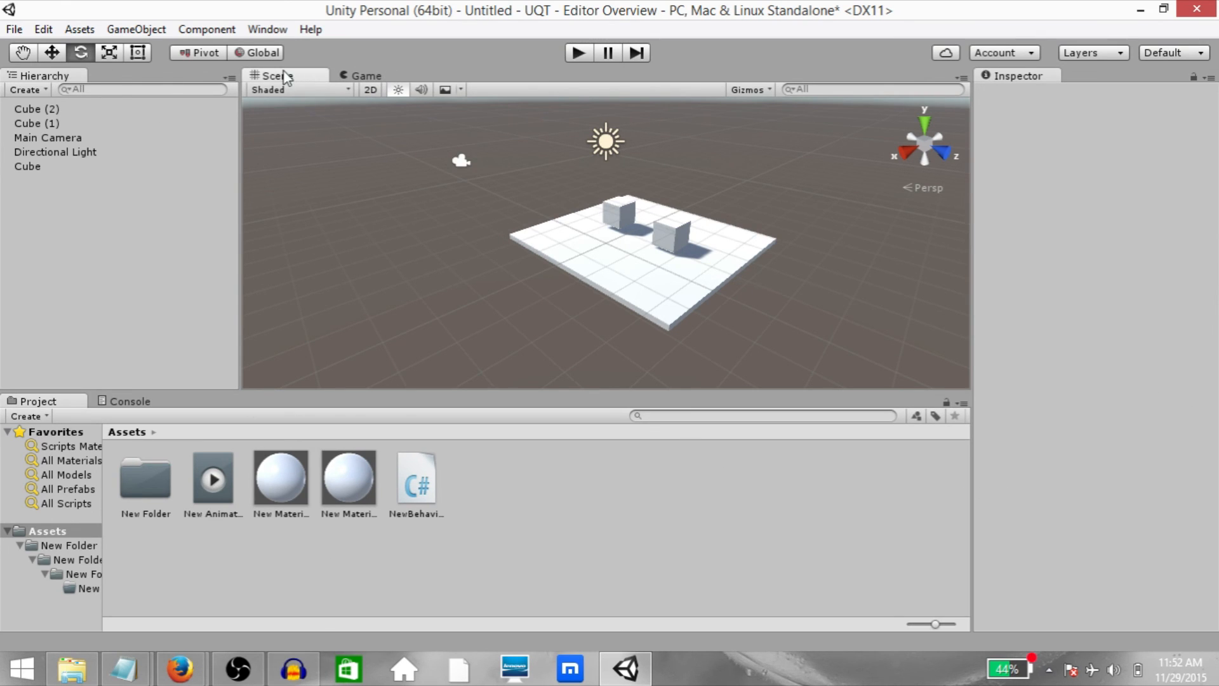
click(369, 75)
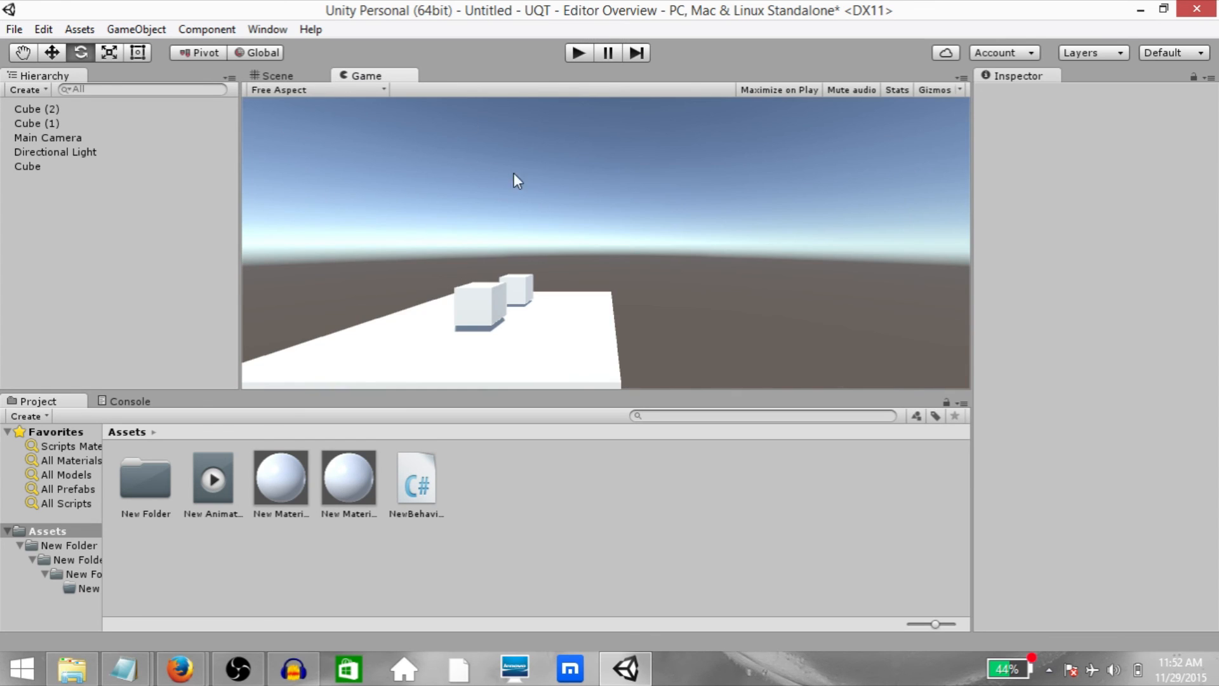
drag(368, 75, 837, 127)
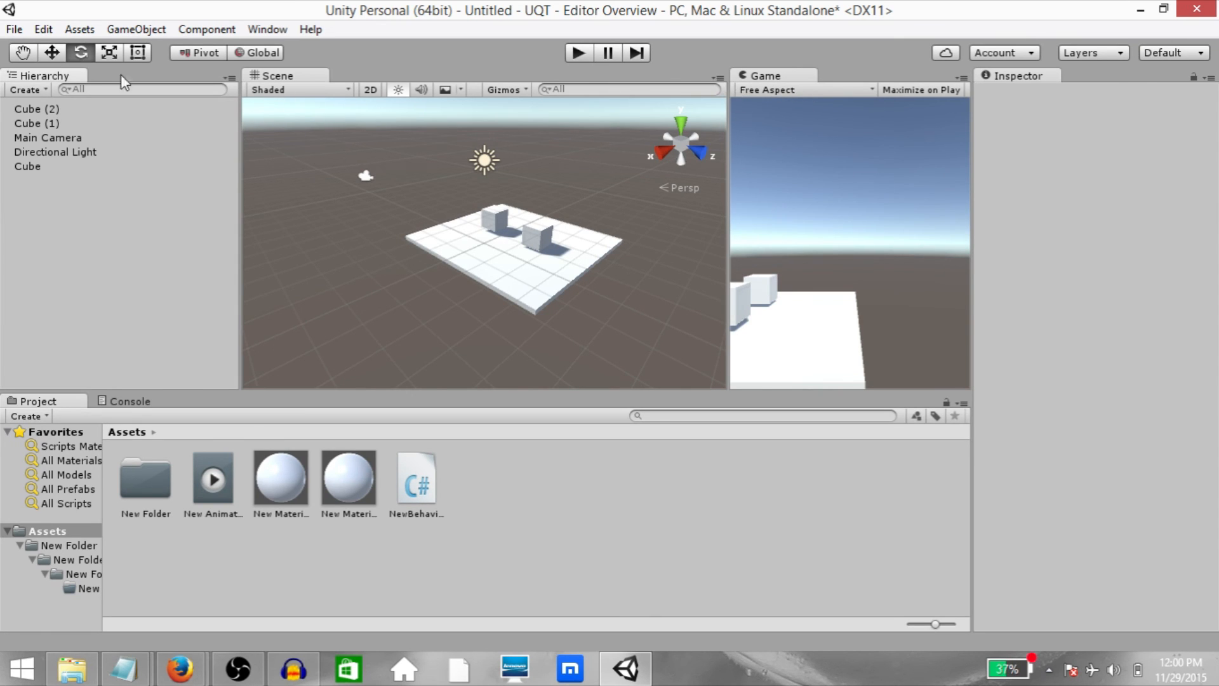
Add an Inspector tab next to the Hierarchy and switch between the two tabs
click(228, 76)
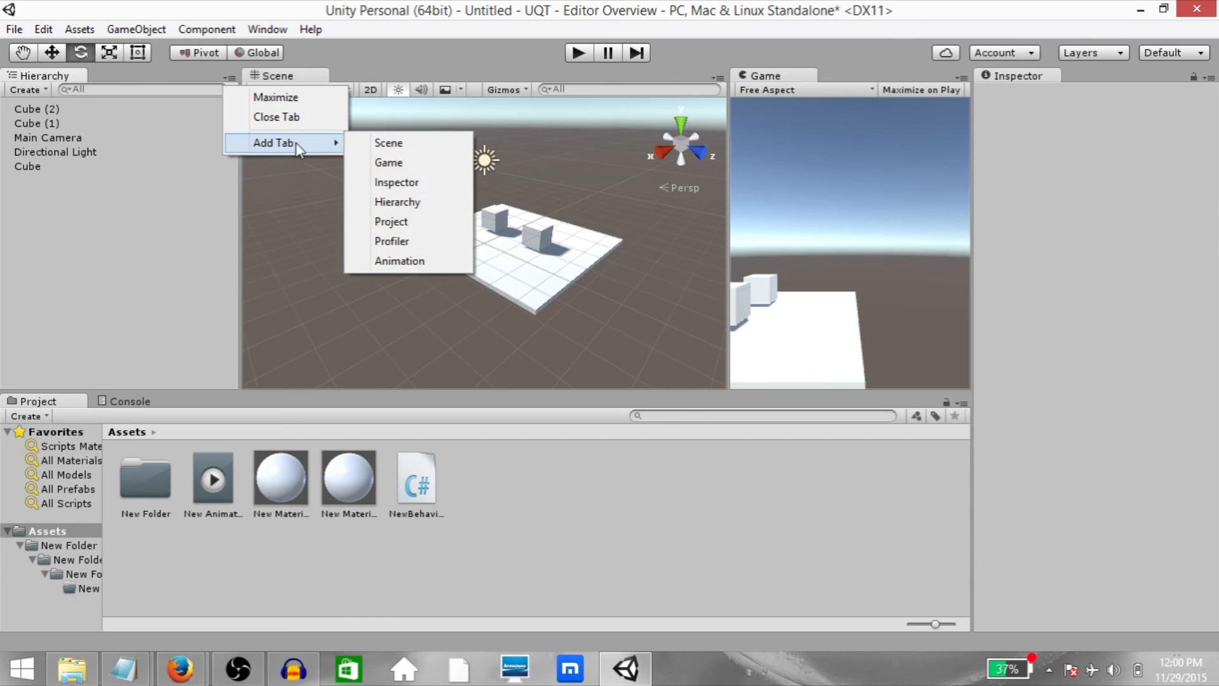
mouse_move(287, 143)
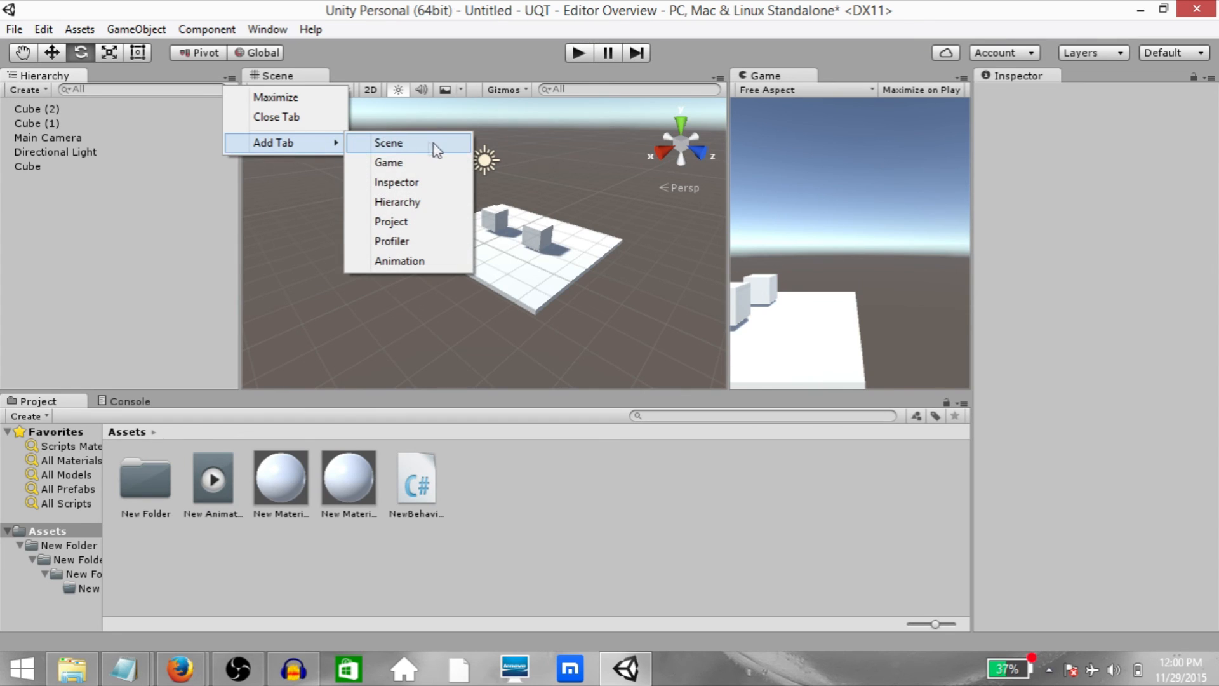
click(422, 182)
click(64, 74)
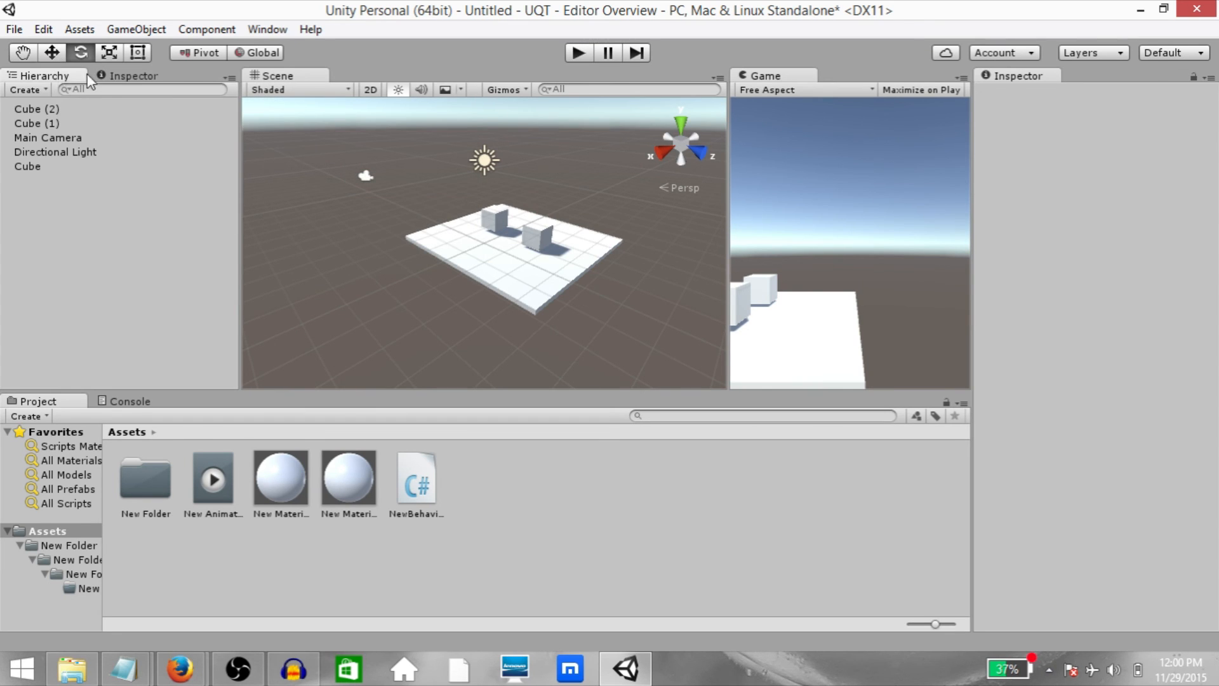
click(118, 74)
click(63, 75)
Add a second Scene tab and a Profiler tab to the Scene view's window group
click(285, 74)
click(717, 78)
mouse_move(771, 143)
click(886, 144)
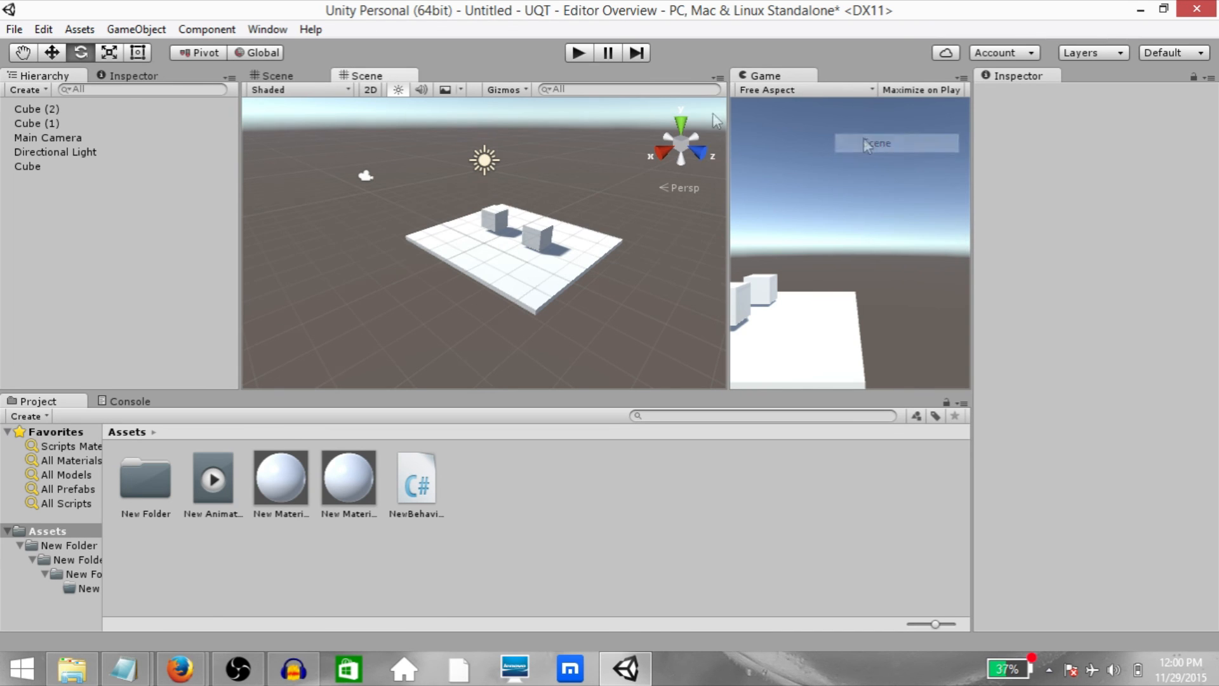
click(717, 78)
click(895, 244)
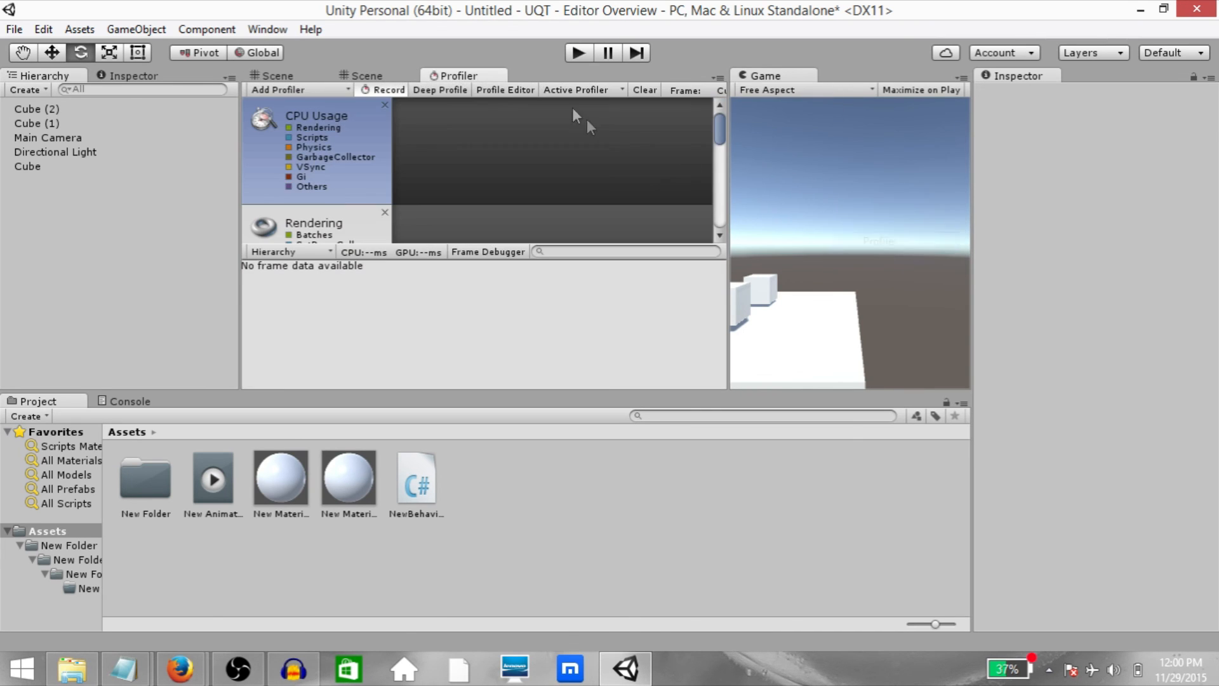
Undock the Profiler into a floating window and enlarge it
drag(454, 74, 466, 256)
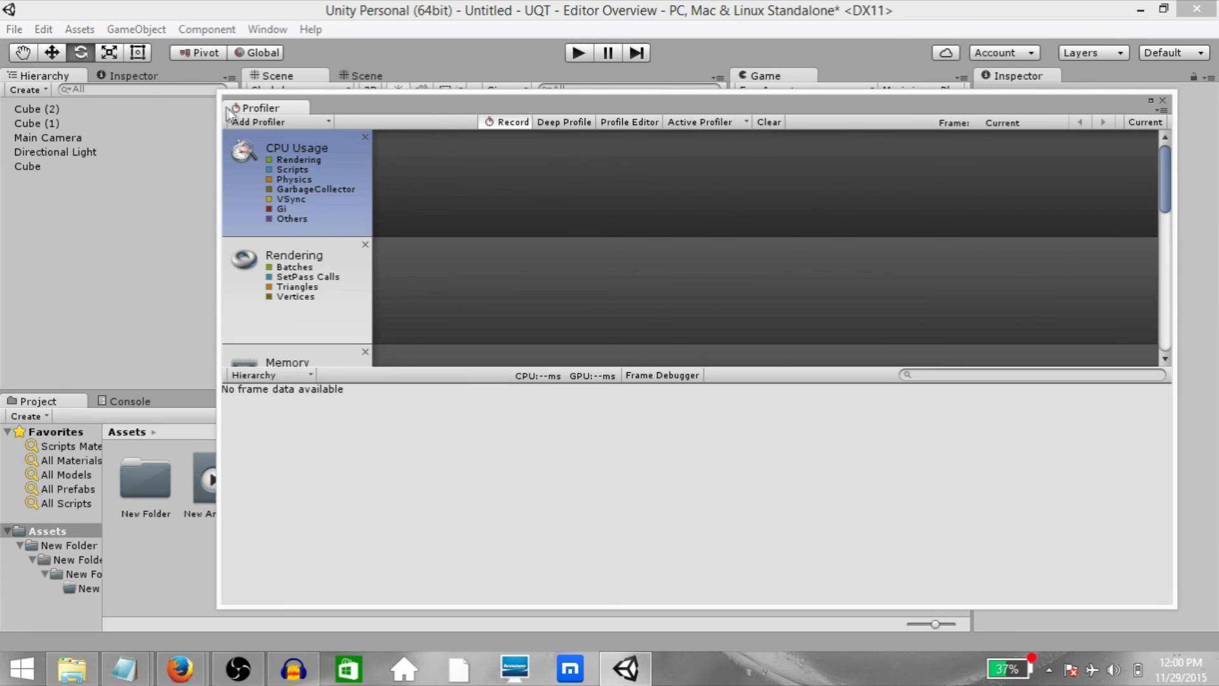
drag(219, 92, 84, 51)
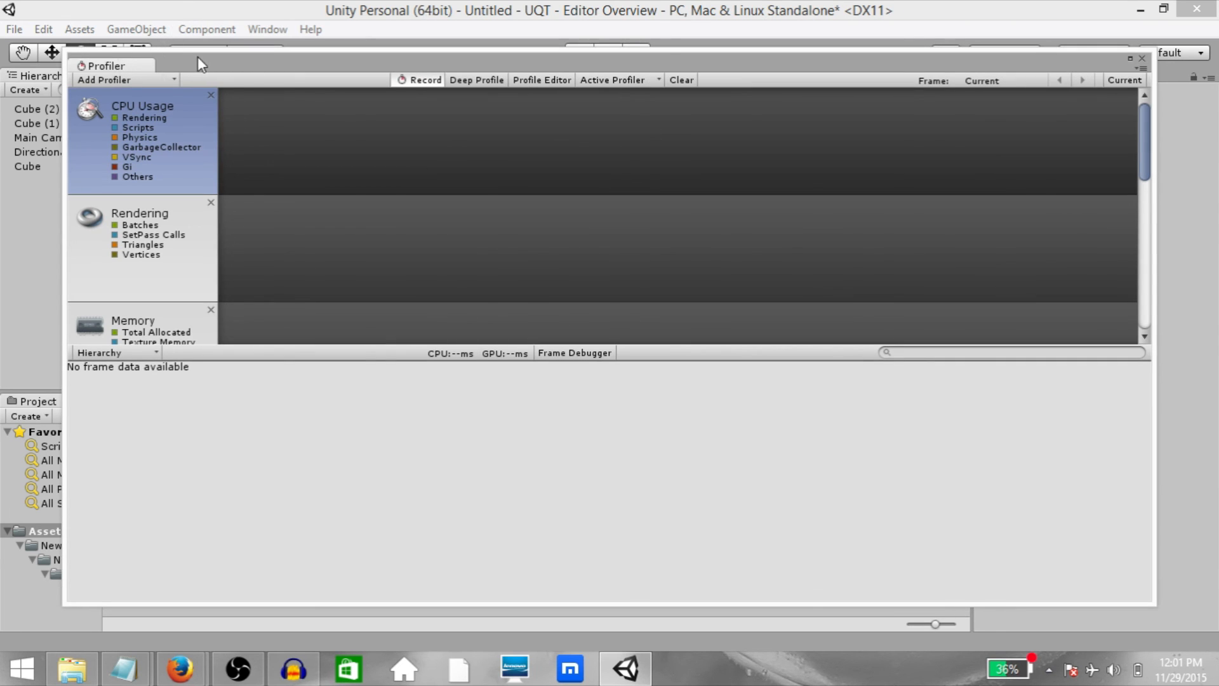
Add a Project tab to the floating Profiler window, then shrink the window and place it over the Hierarchy and Scene views
right_click(127, 64)
mouse_move(187, 125)
click(295, 199)
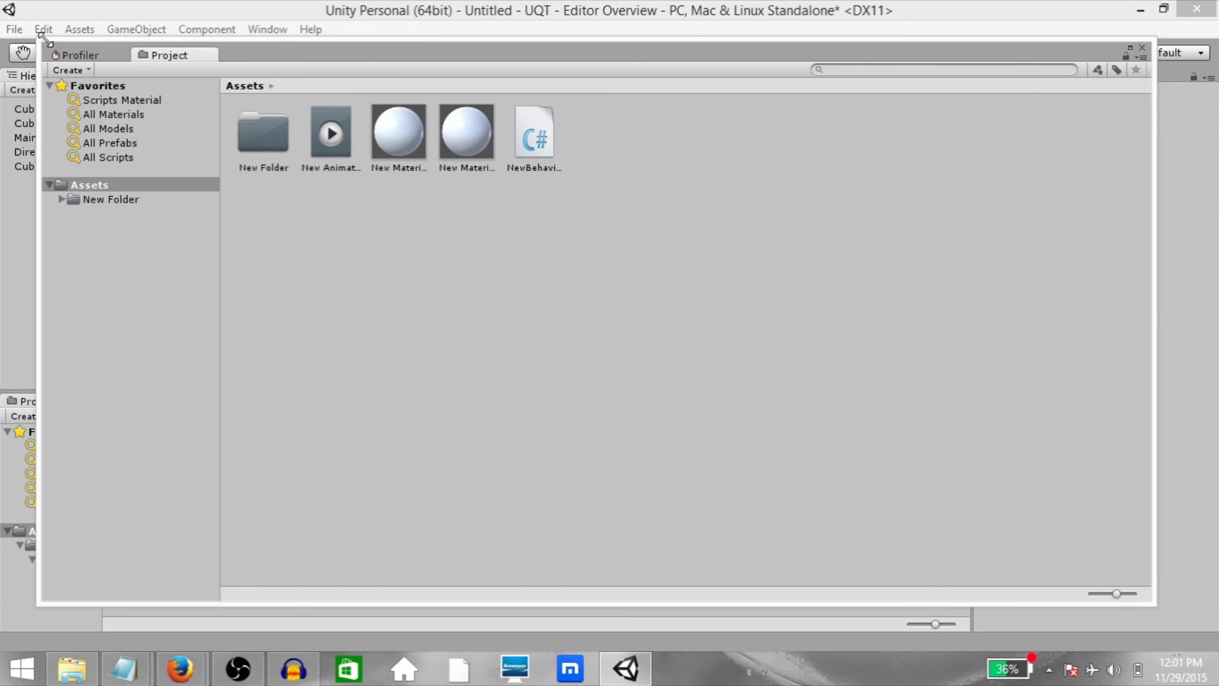
drag(41, 37, 505, 267)
drag(767, 283, 322, 124)
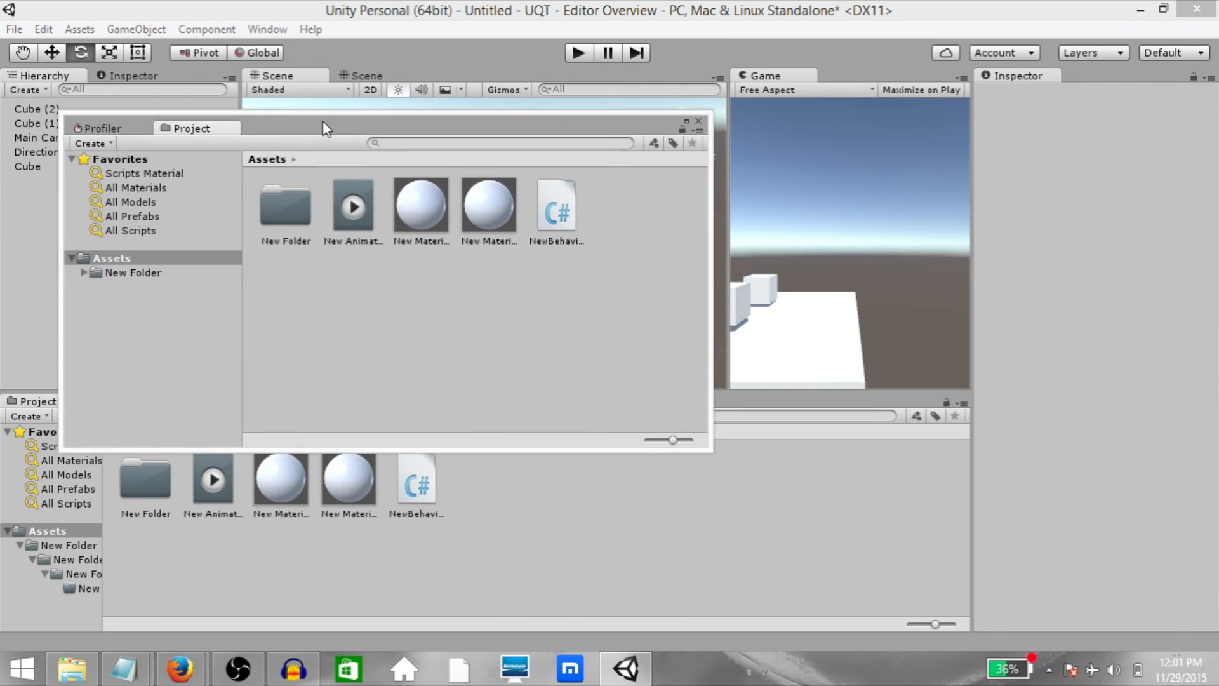
Save the current window arrangement as a layout named "CustomLayout1"
click(1160, 54)
click(1126, 181)
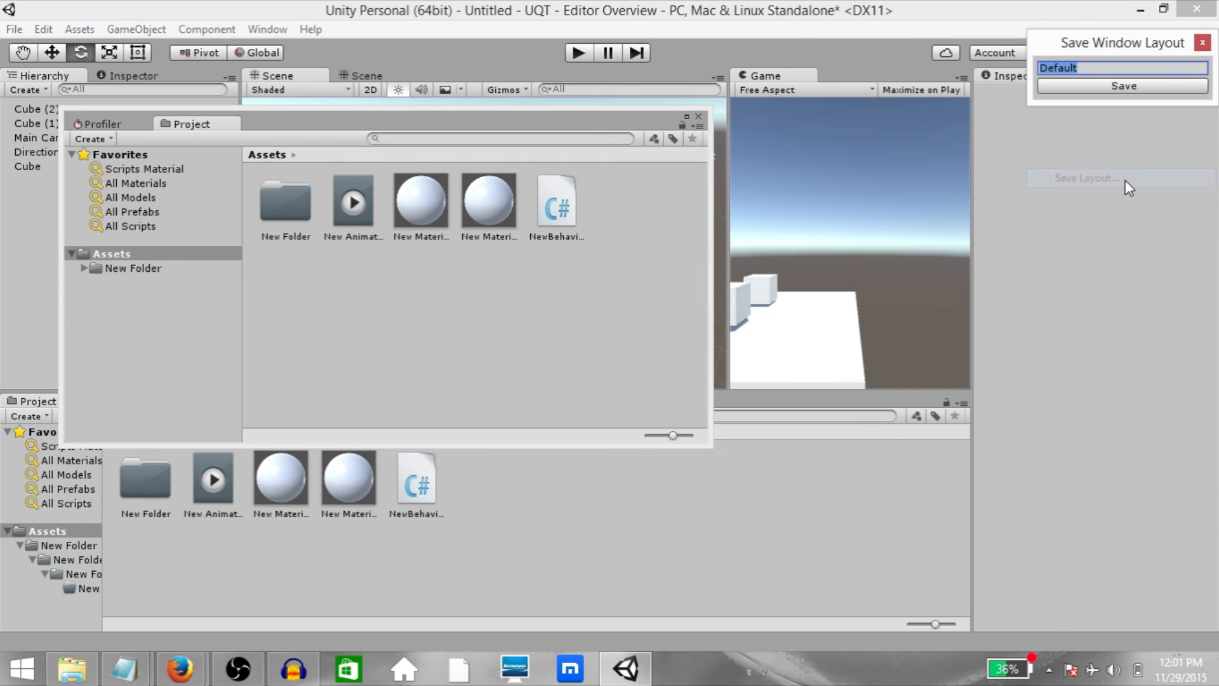
text(Custo)
text(m)
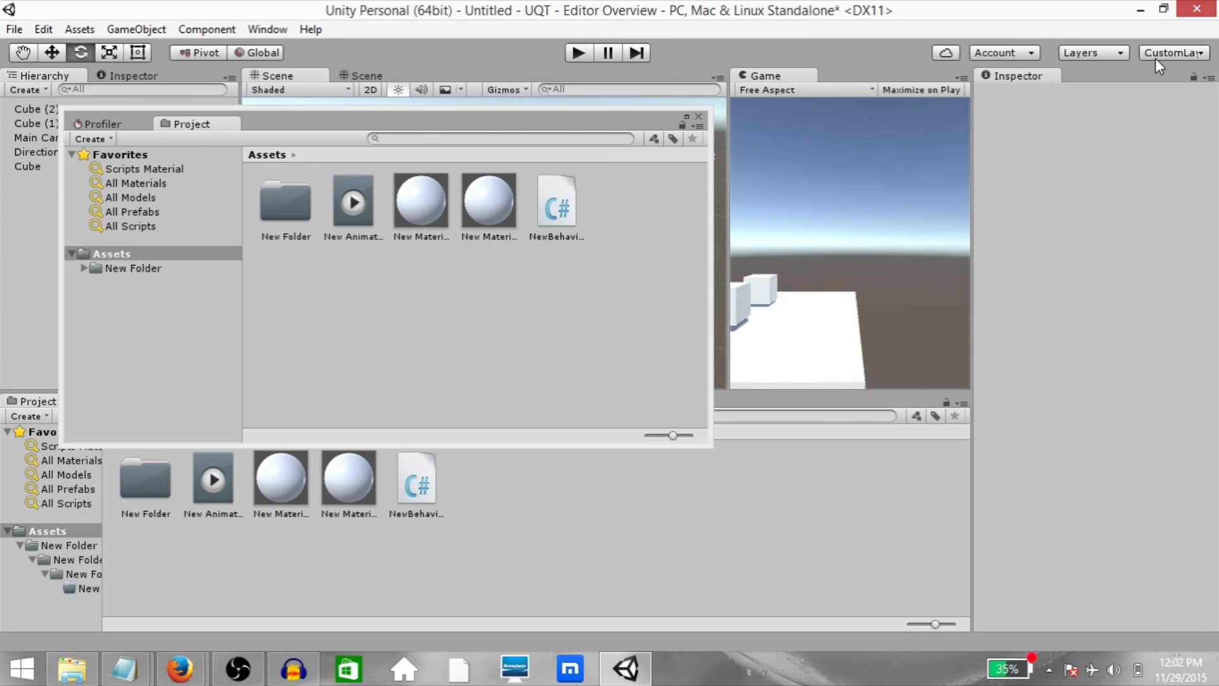
Switch the editor to the Default layout and back to CustomLayout1
click(1156, 59)
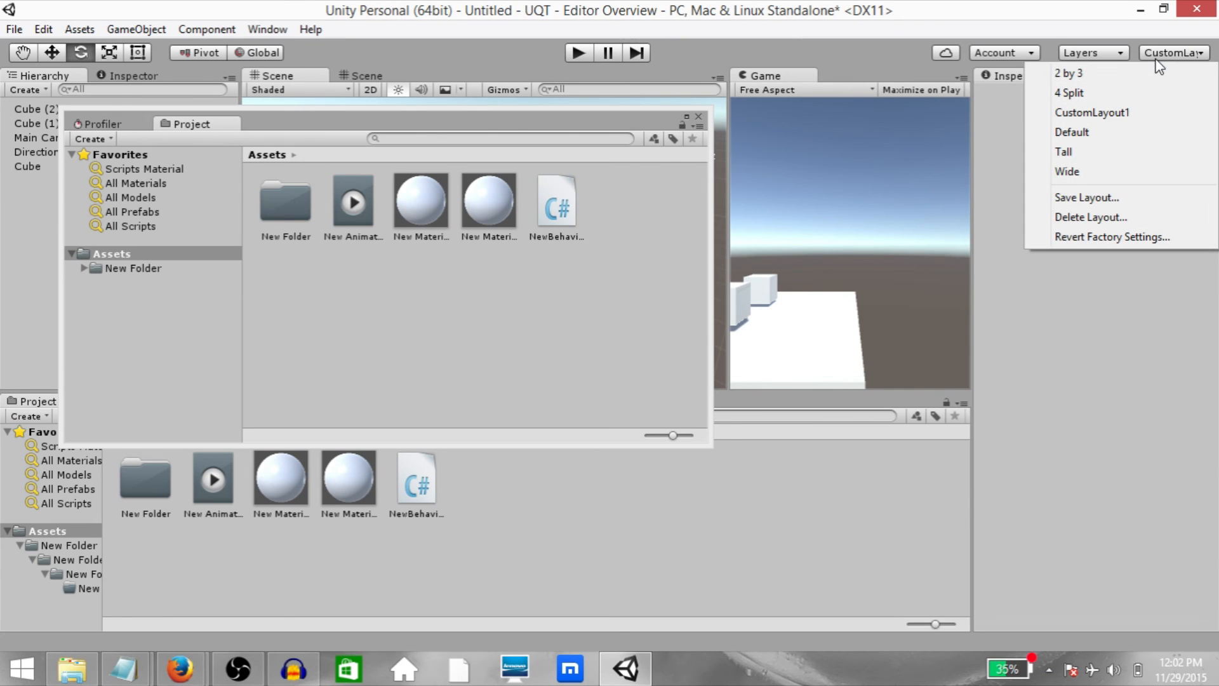
click(1086, 141)
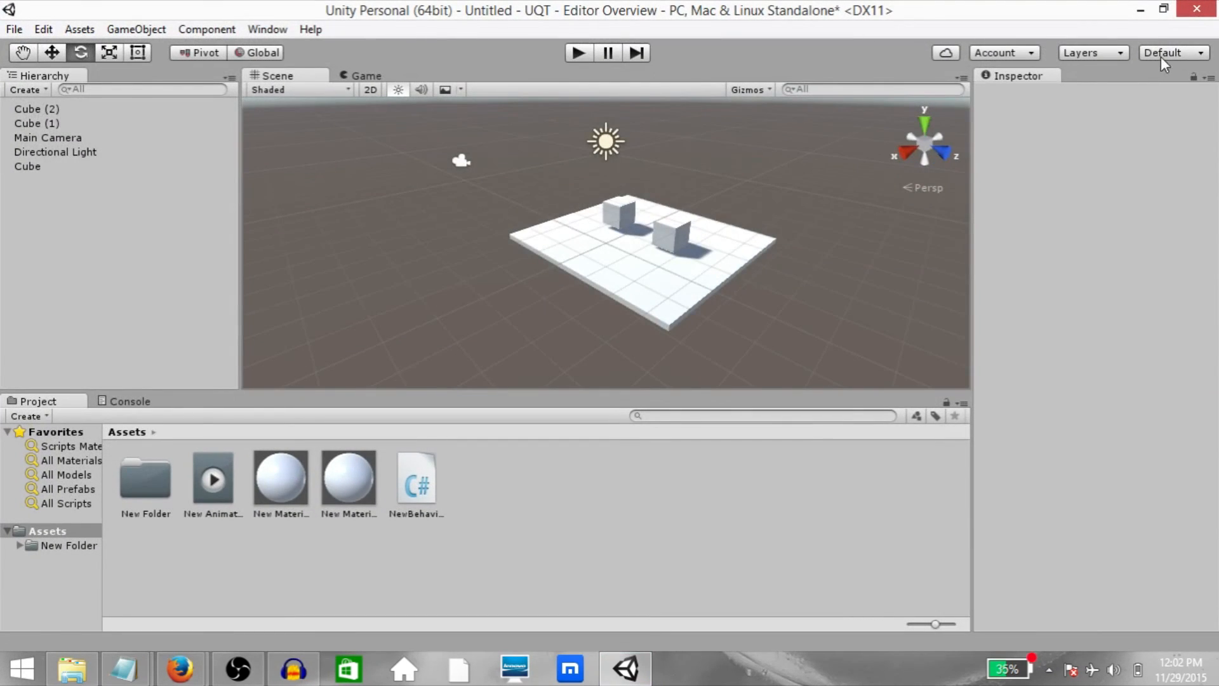
click(1160, 56)
click(1092, 113)
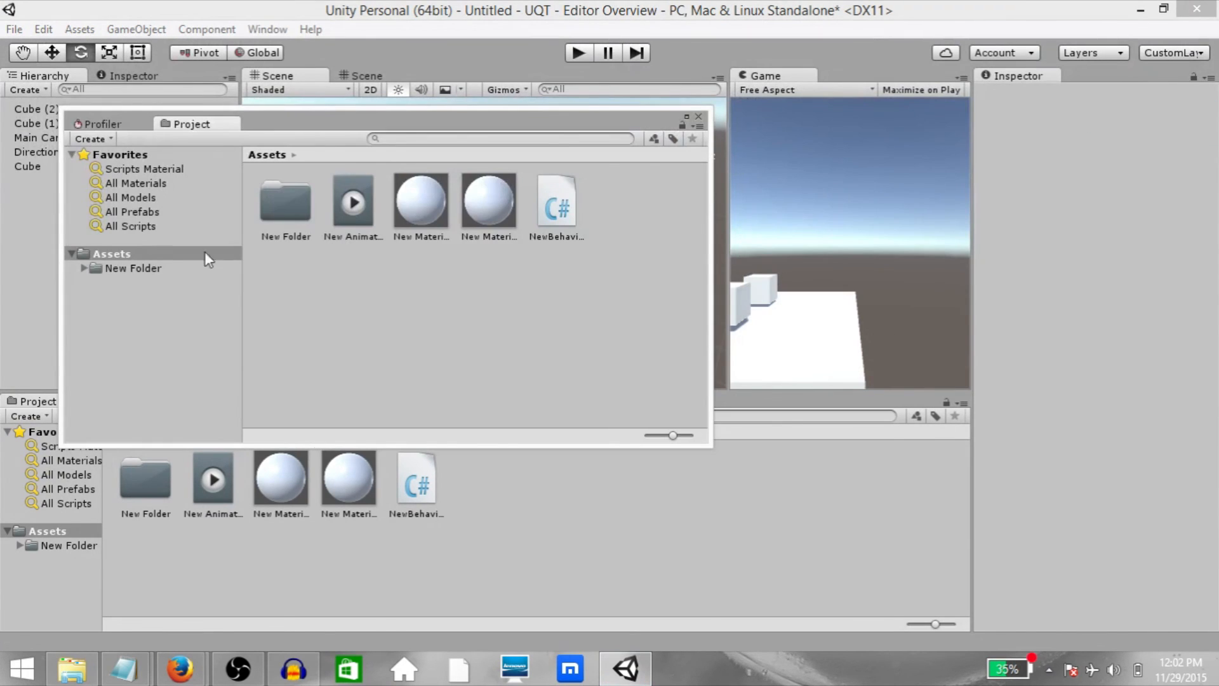